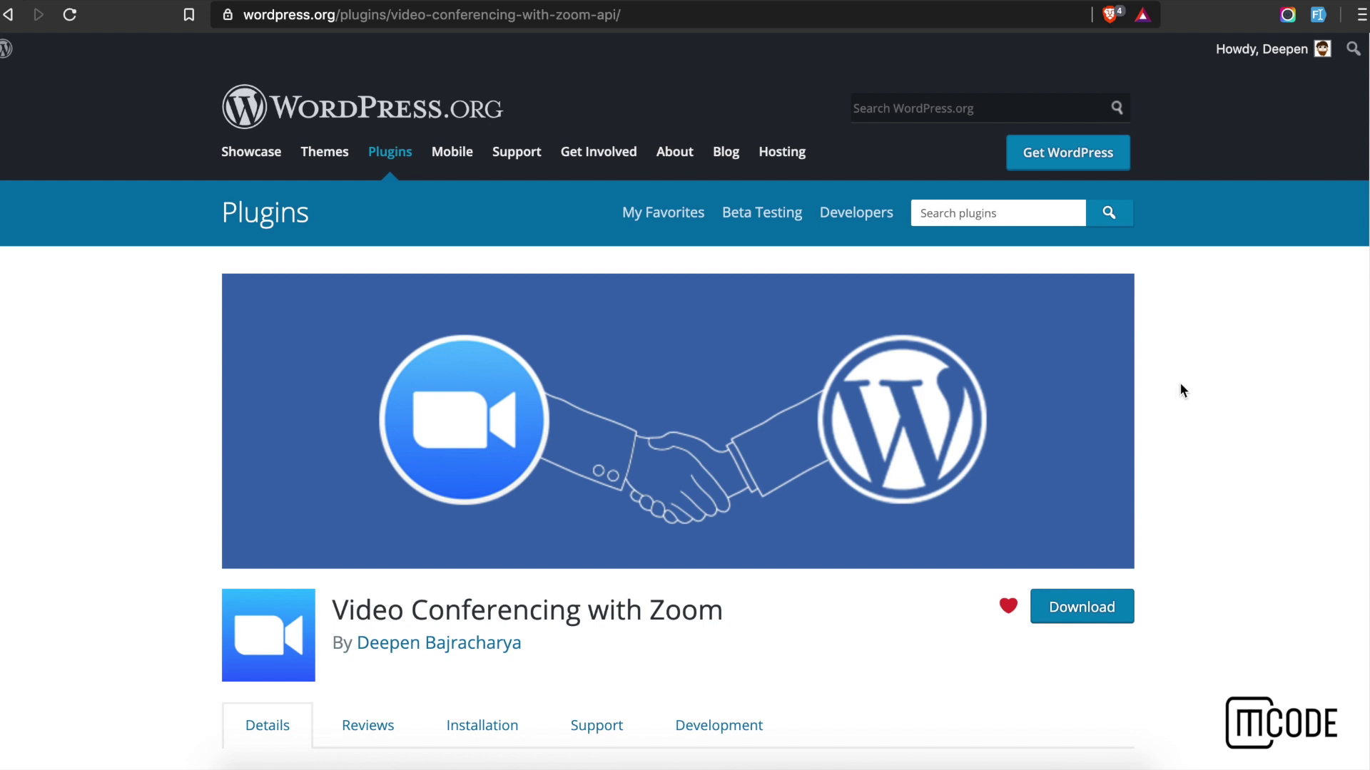
Step: Review the Video Conferencing with Zoom plugin title and its version 3.3.2
scroll(1171, 386, "down", 5)
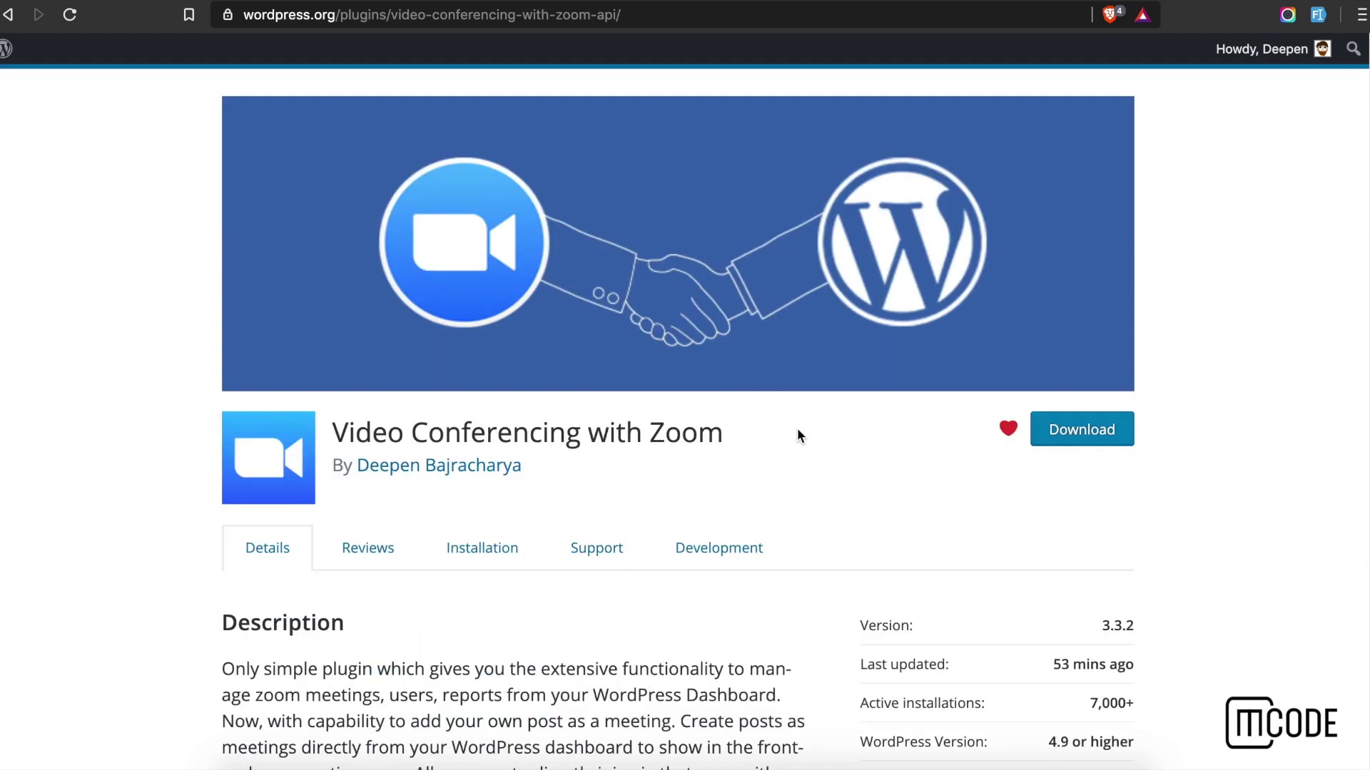
left_click_drag(798, 432, 302, 433)
left_click(770, 423)
scroll(757, 443, "down", 4)
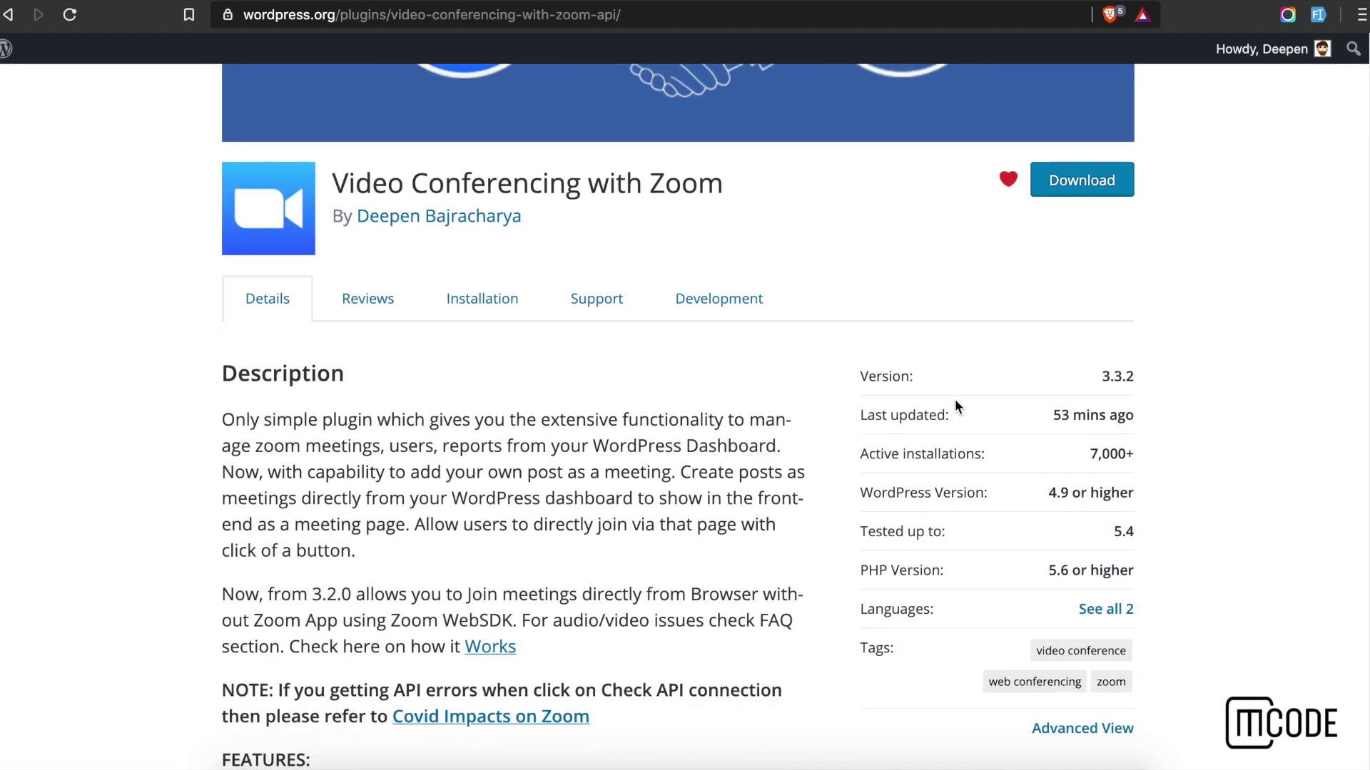
double_click(1134, 376)
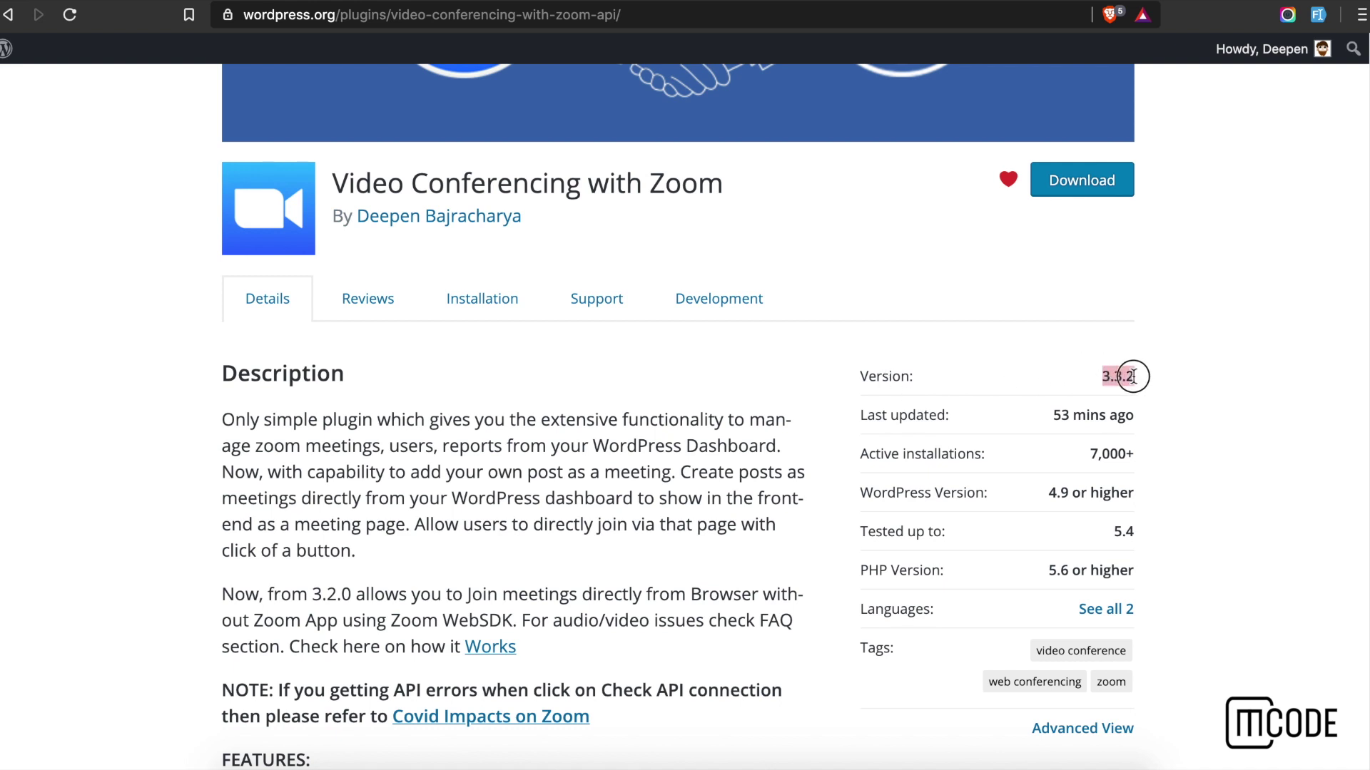
left_click(1157, 416)
Step: Read the Features bullets on linking posts, overriding page templates and joining from the frontend
scroll(675, 403, "down", 3)
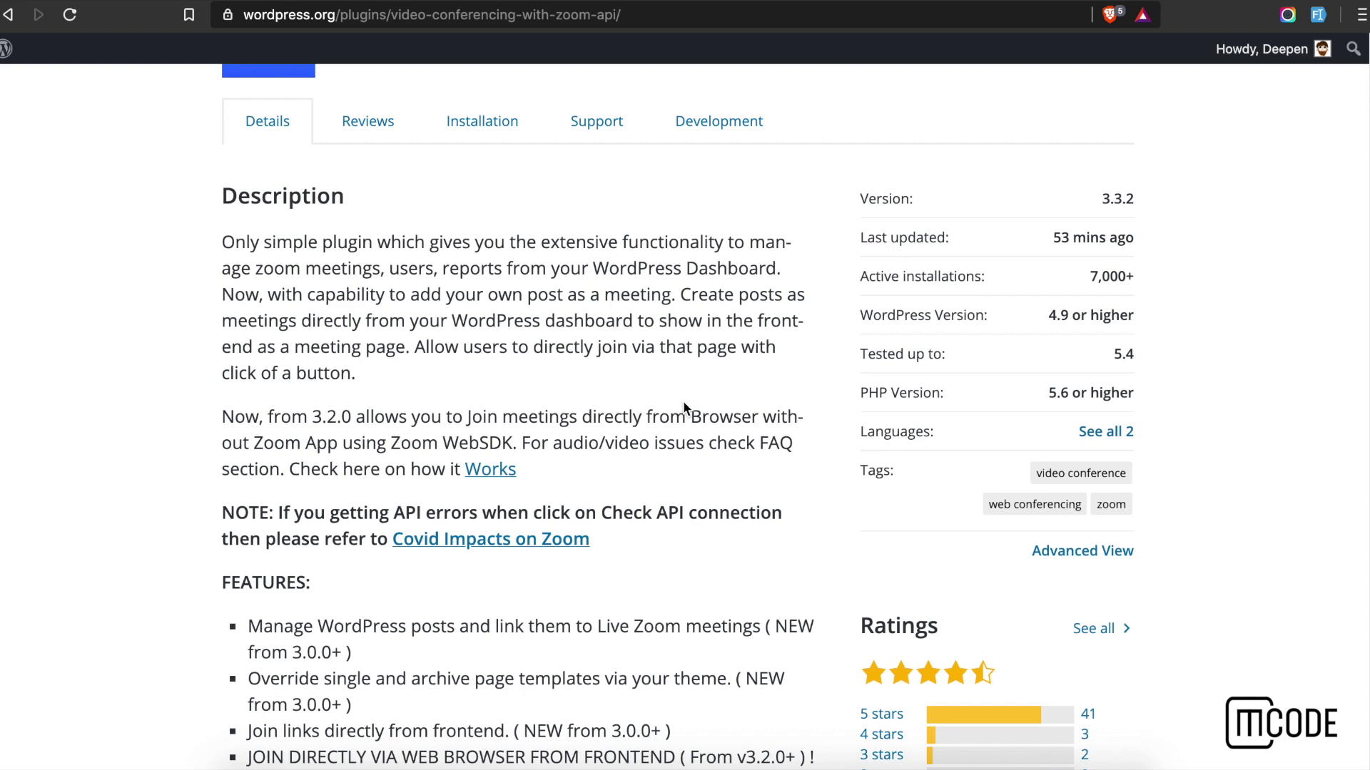
scroll(682, 408, "down", 5)
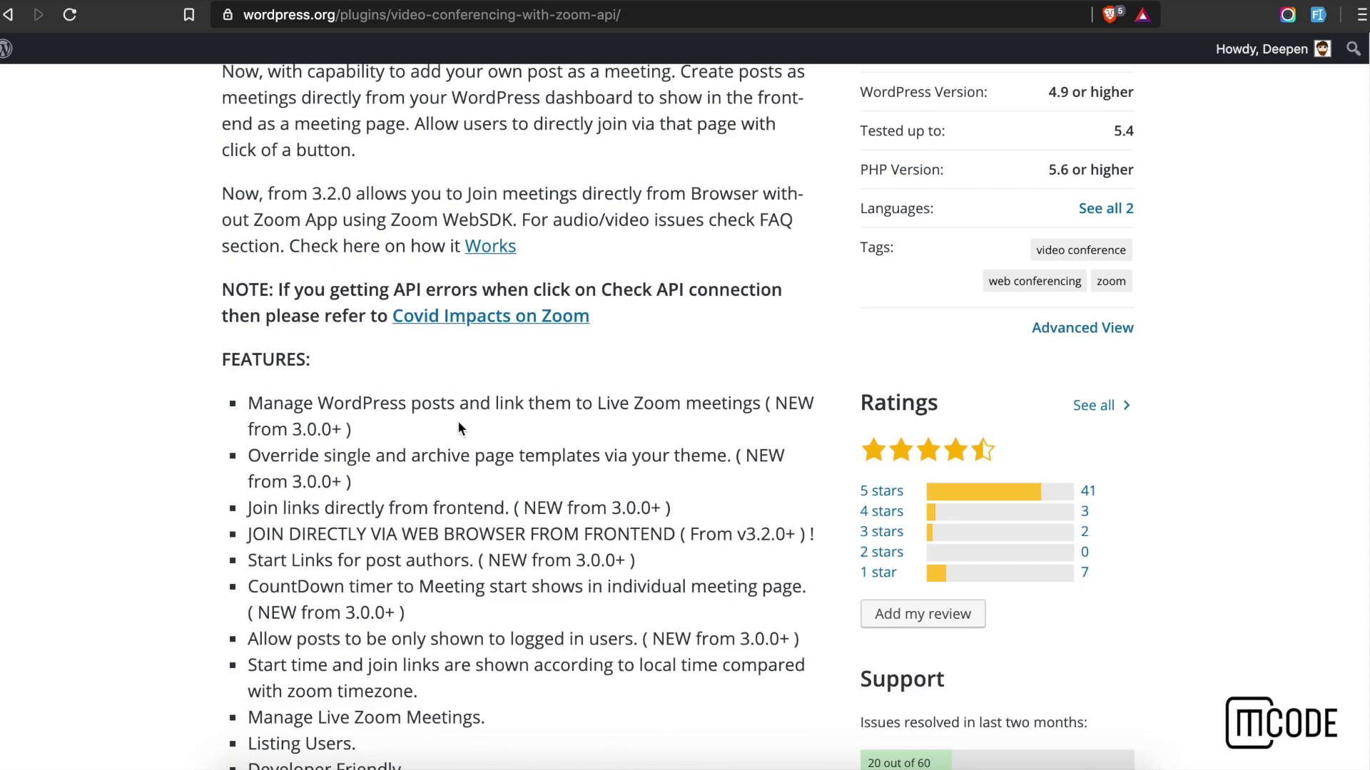
left_click_drag(264, 403, 760, 428)
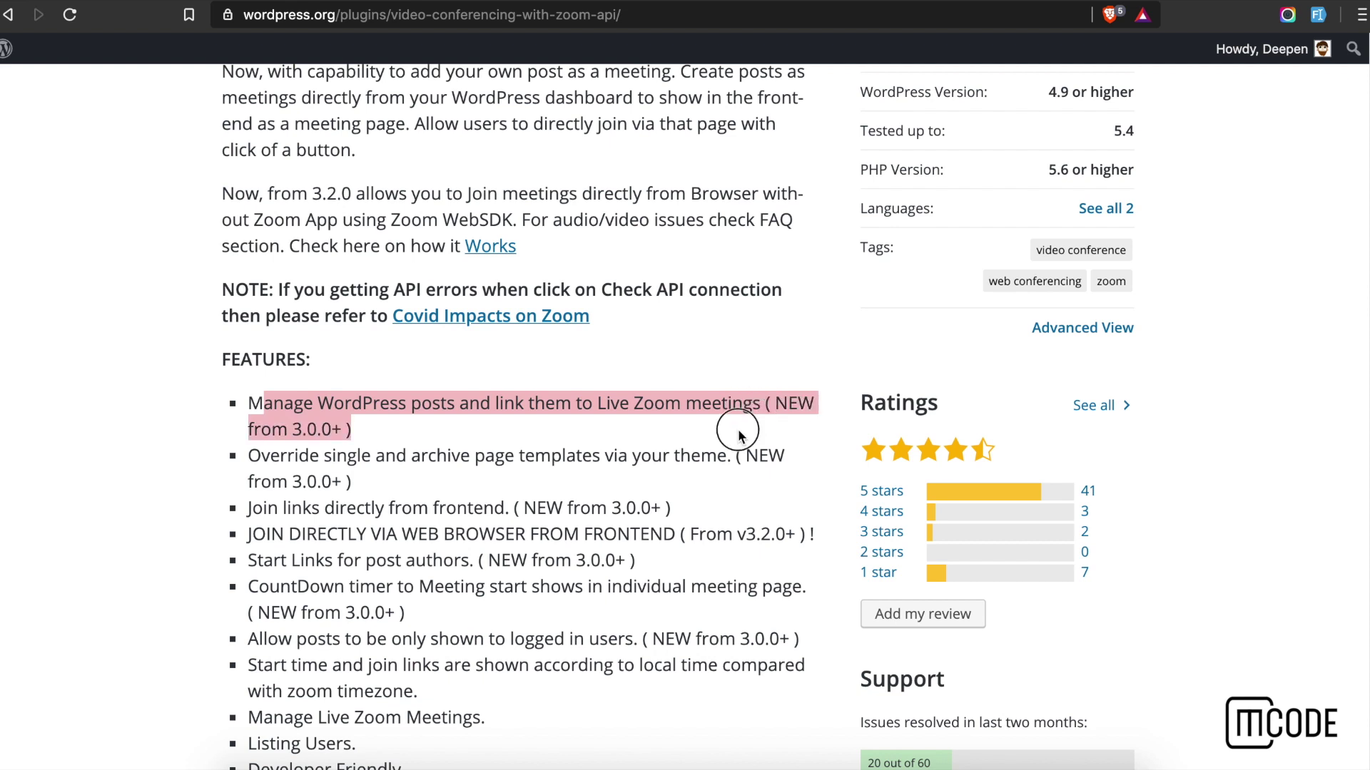
left_click(738, 429)
scroll(738, 429, "down", 1)
left_click_drag(696, 439, 335, 397)
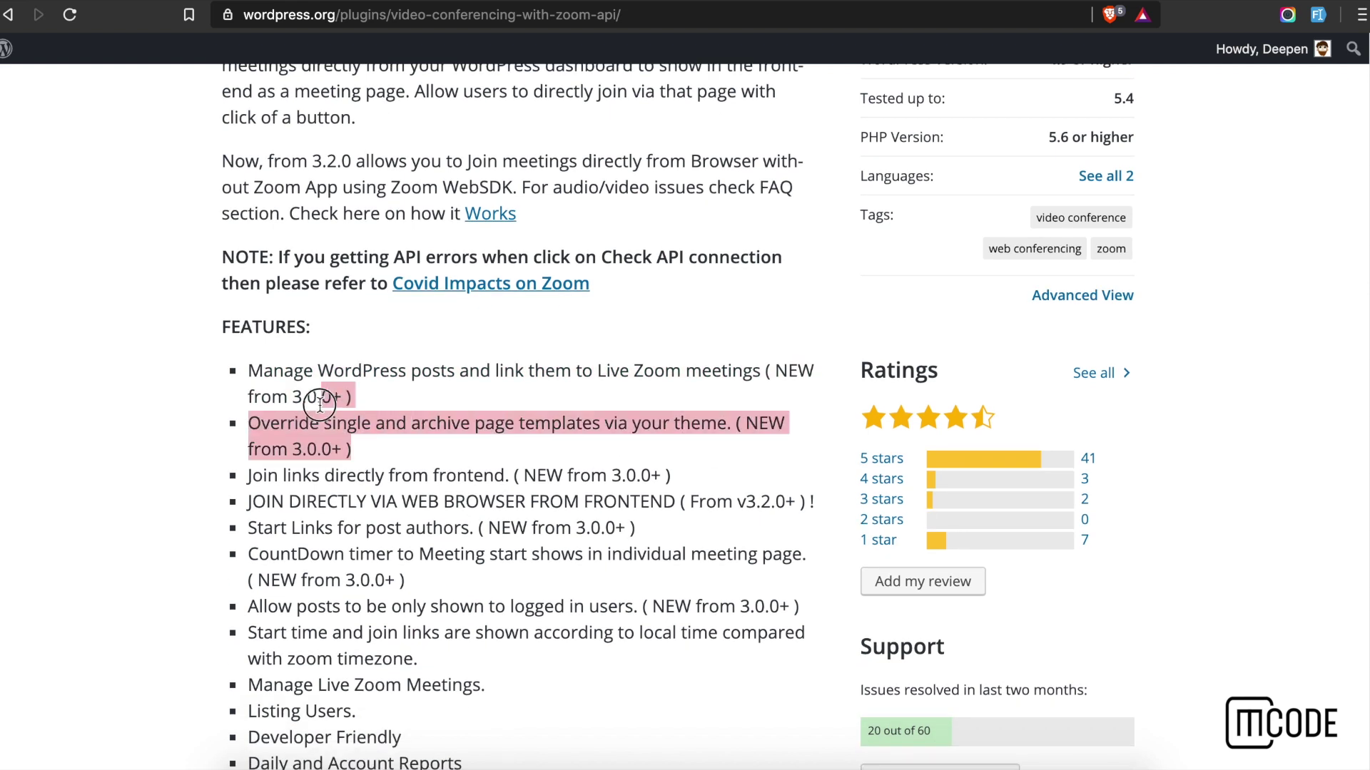
left_click(555, 411)
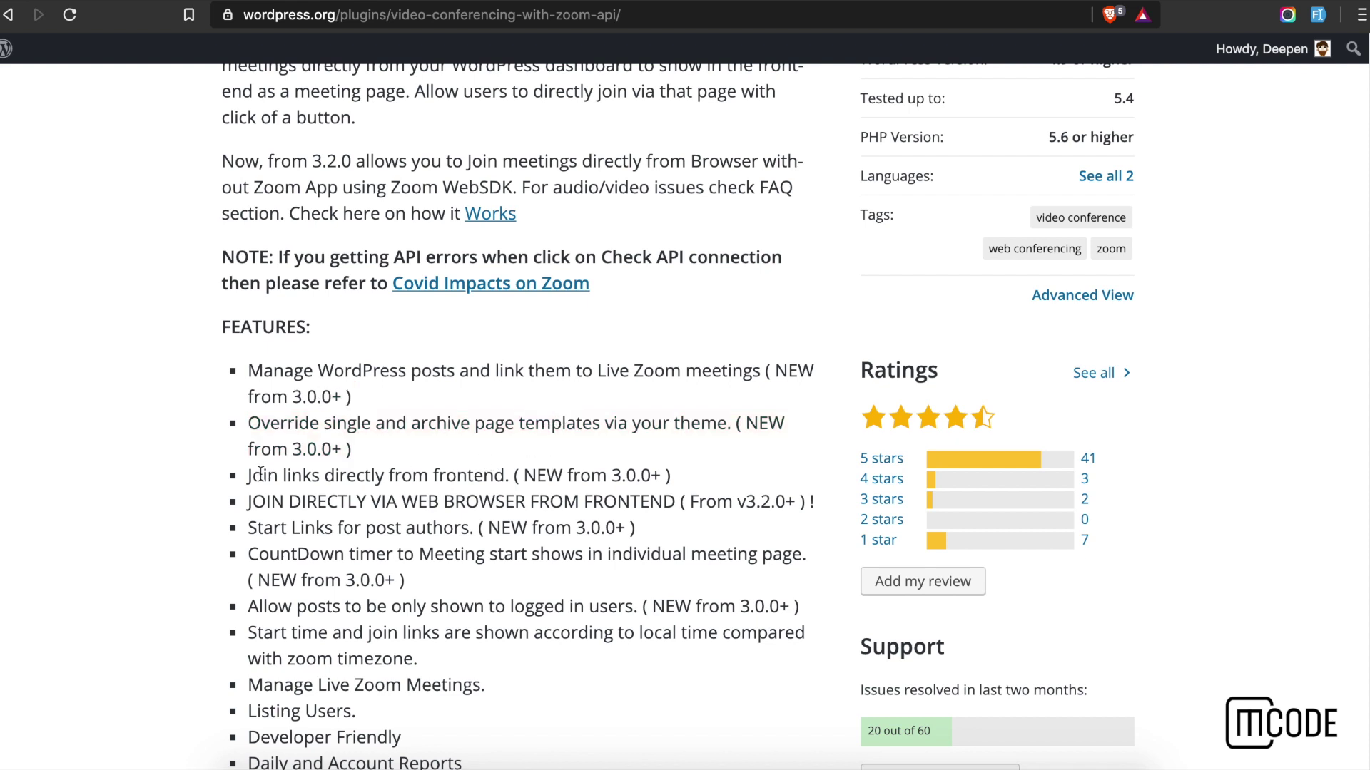
left_click_drag(247, 477, 795, 534)
left_click(556, 475)
scroll(564, 473, "down", 3)
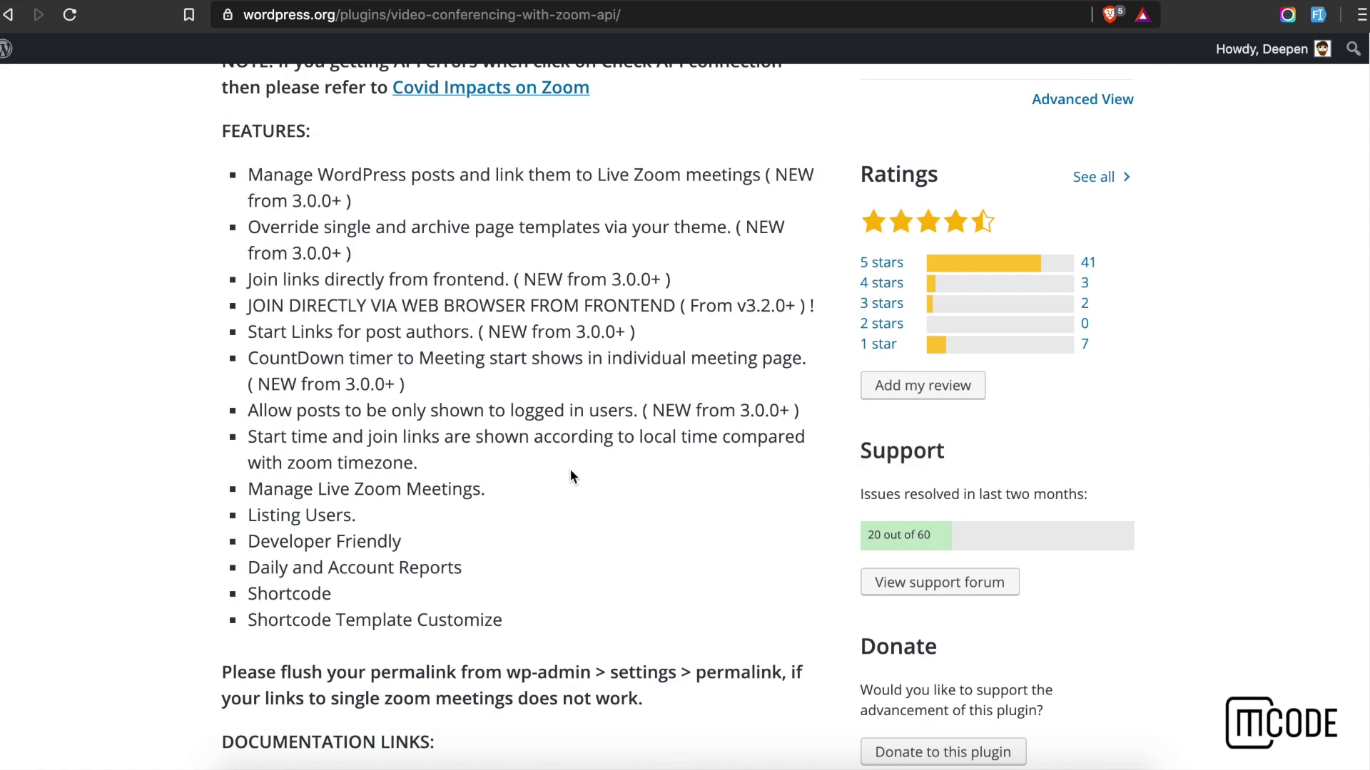
scroll(575, 469, "down", 6)
scroll(593, 460, "up", 5)
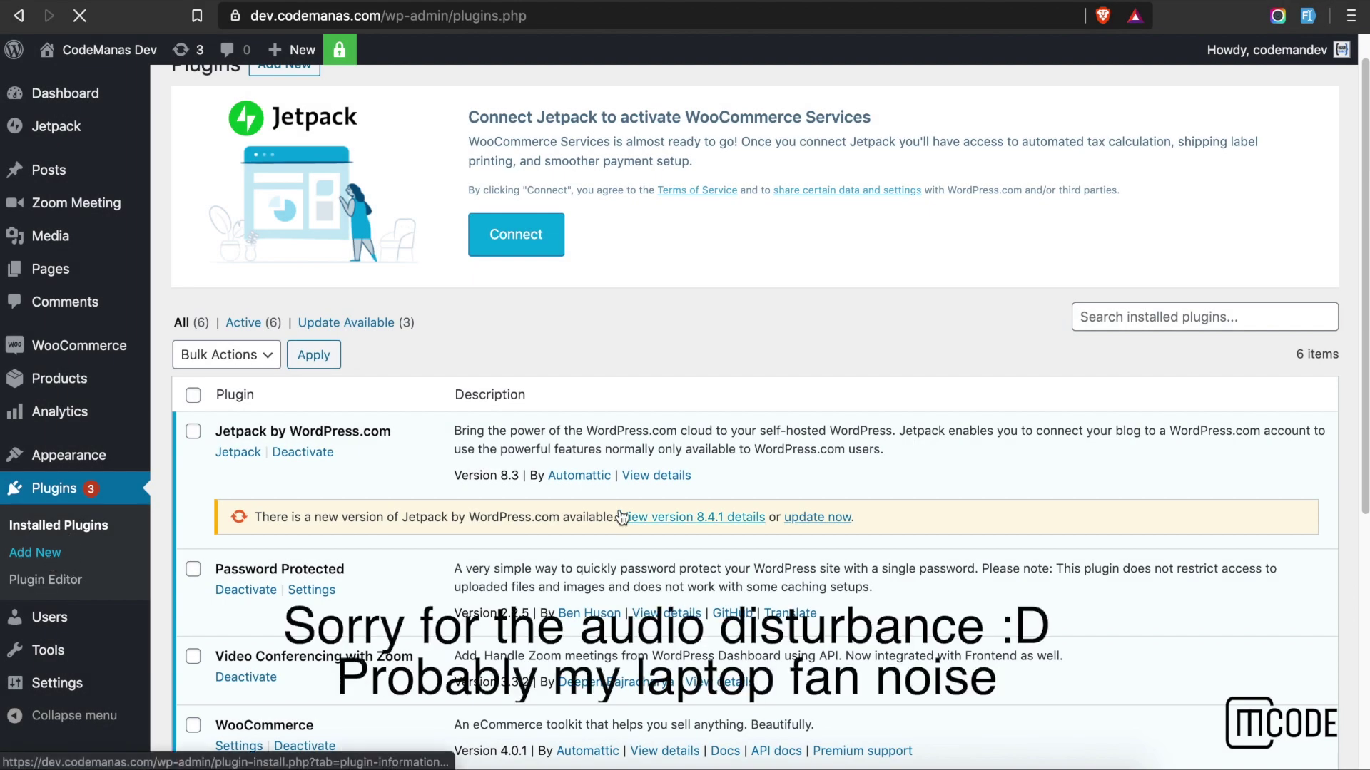
Step: Search Add New plugins for 'video conferencing using zoom api' to confirm it's Active
left_click(622, 517)
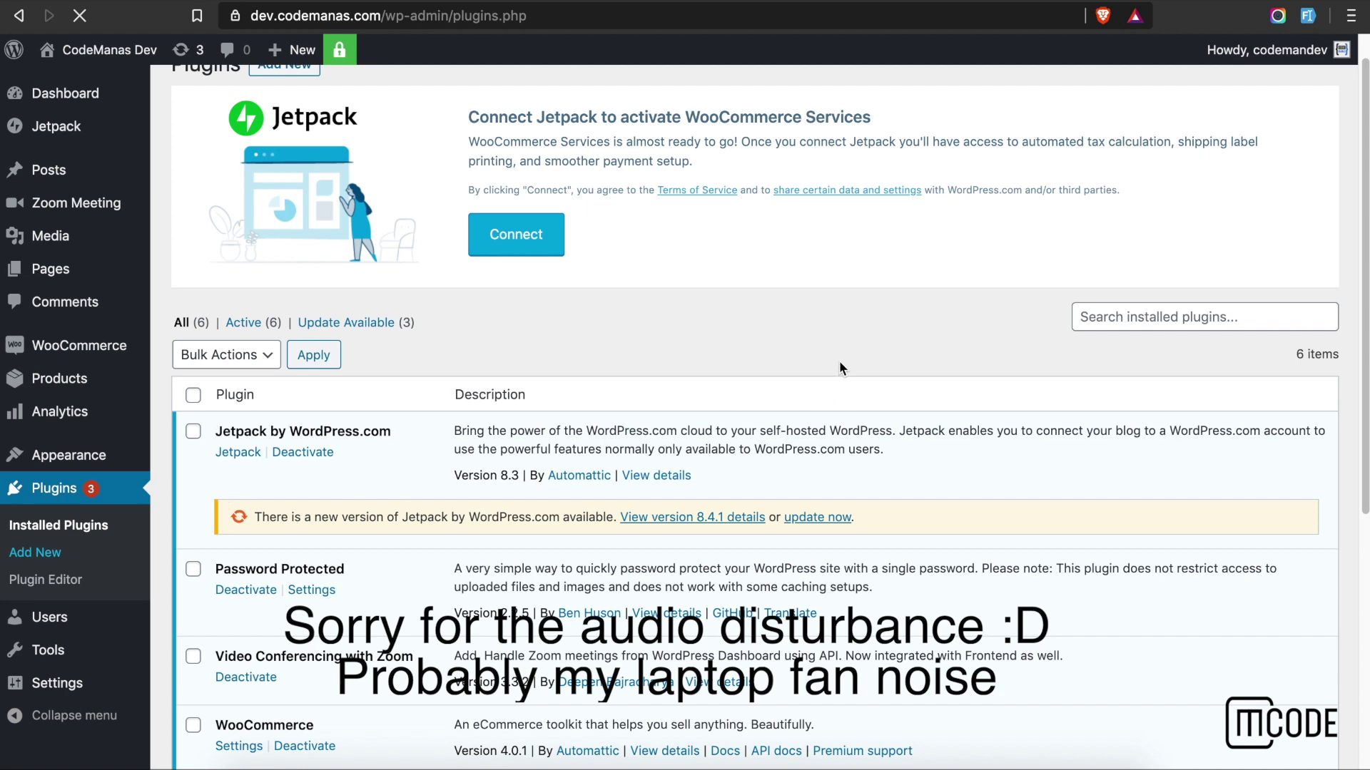
scroll(845, 361, "down", 3)
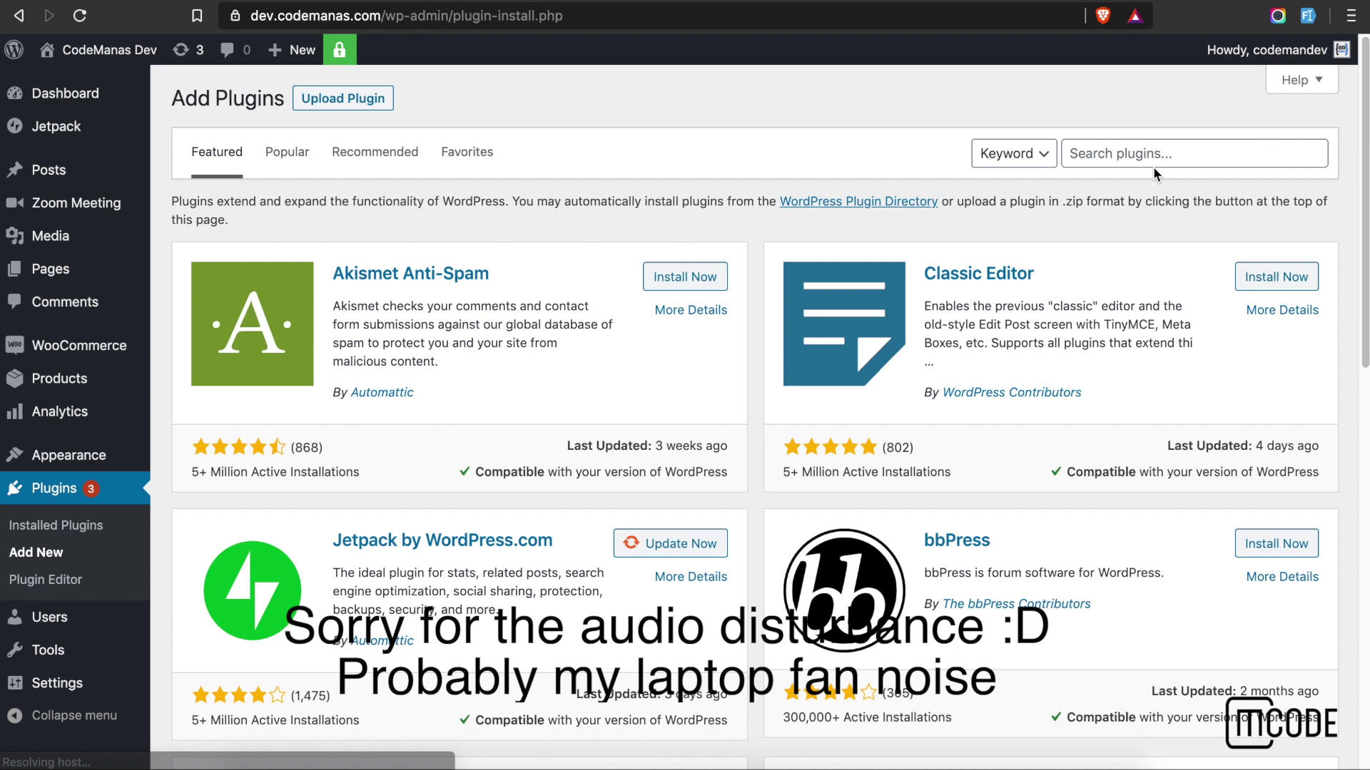
left_click(1141, 153)
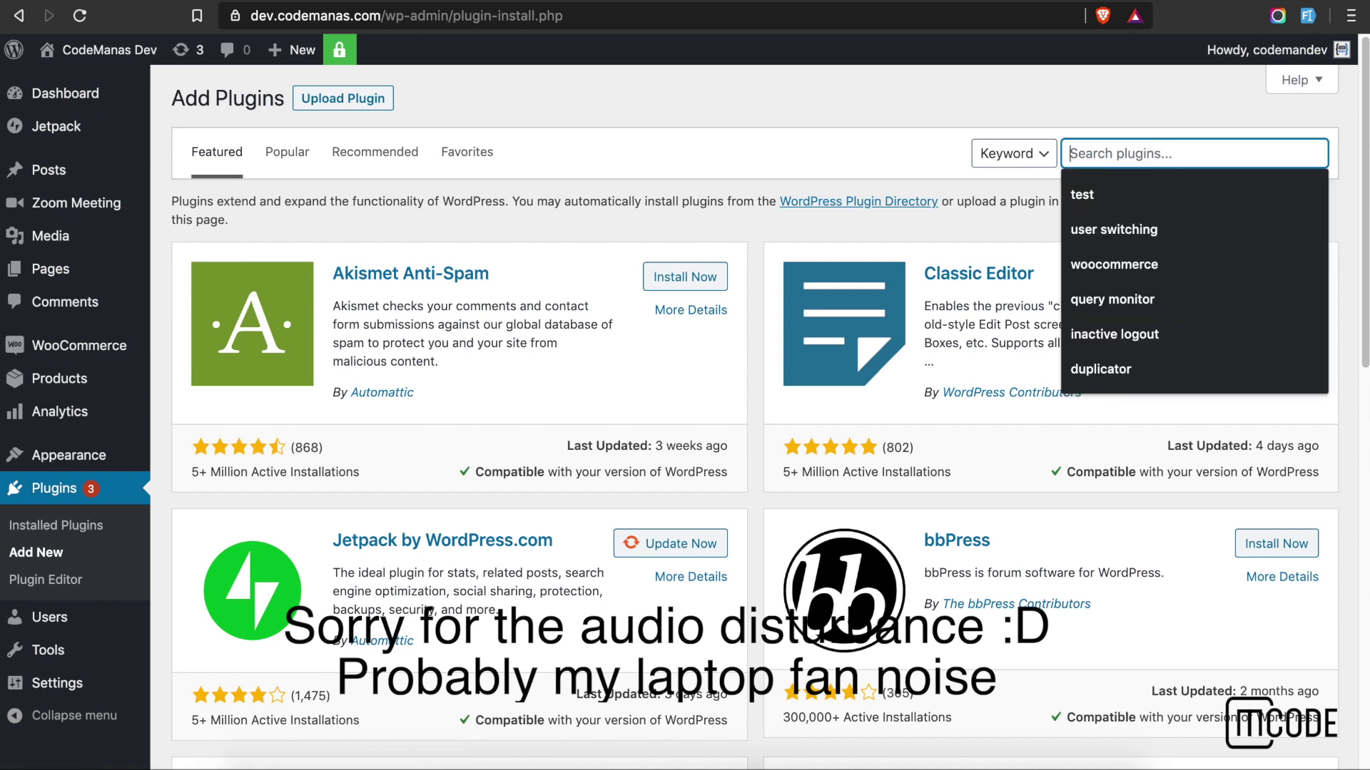
type("video")
key("Down")
key("Return")
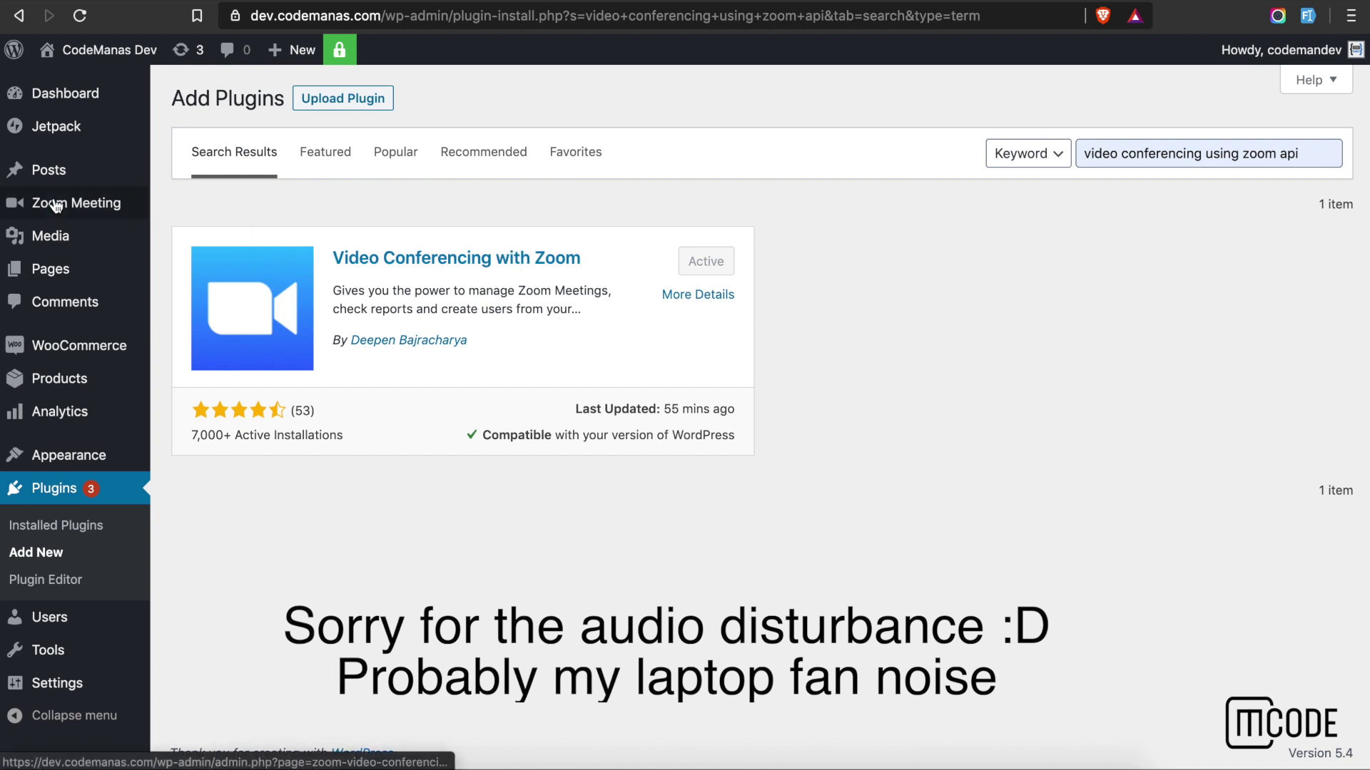
Step: Open Zoom Meeting > Settings and focus the empty API Key field
mouse_move(60, 208)
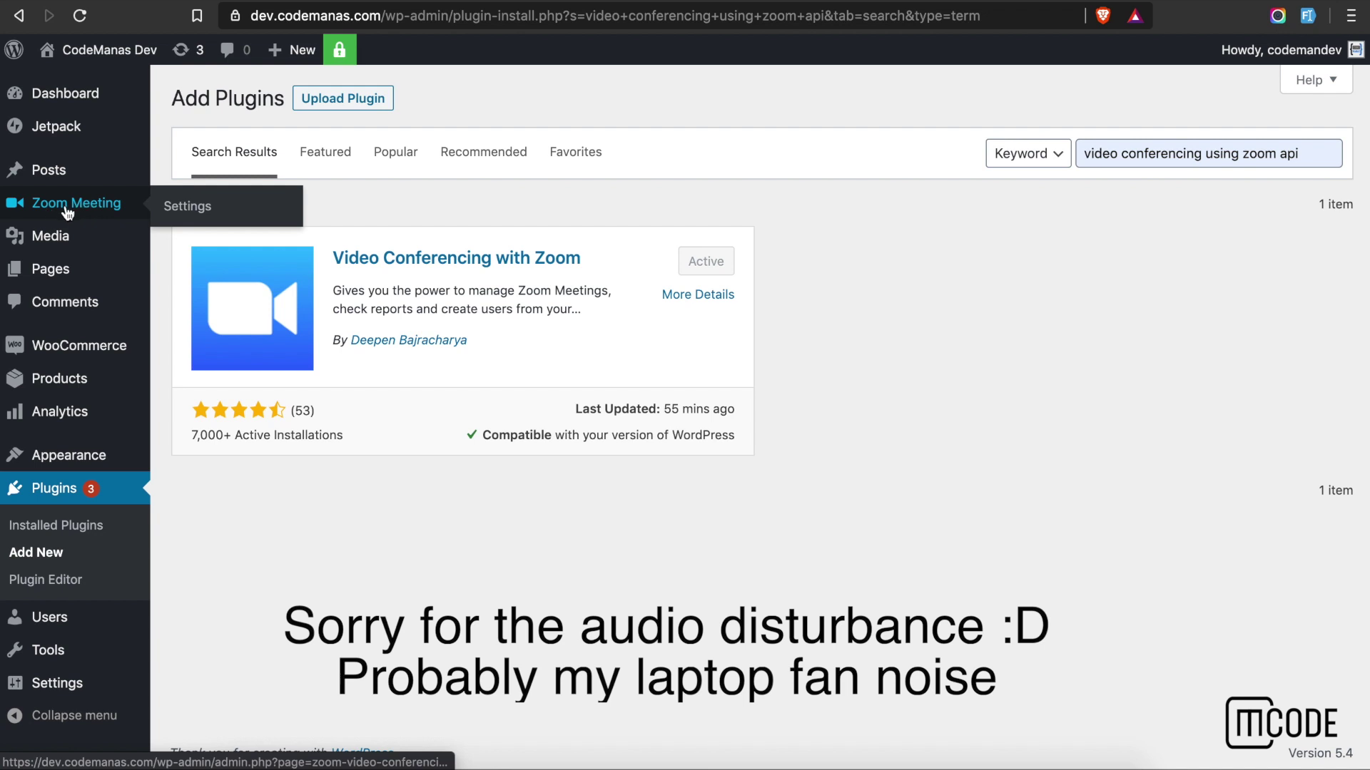
left_click(68, 208)
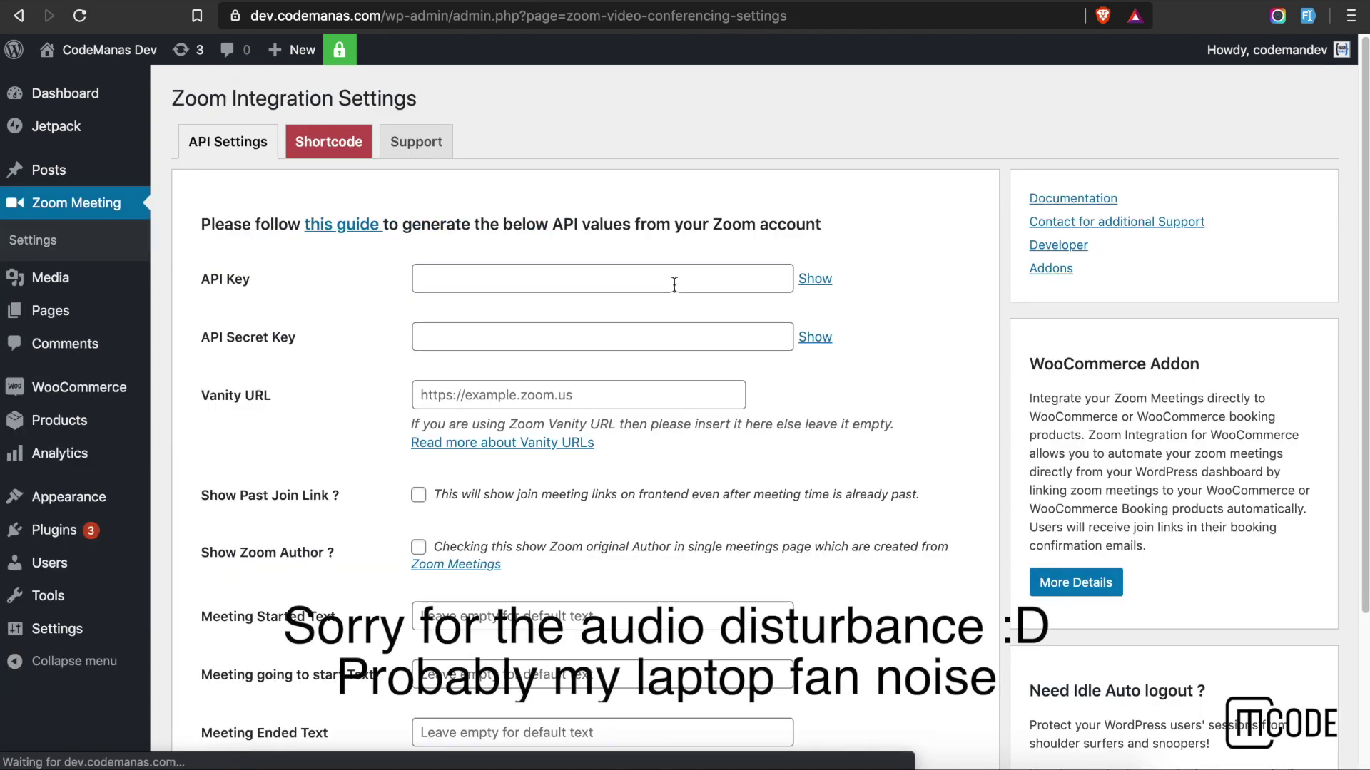
scroll(630, 468, "down", 3)
scroll(628, 378, "up", 3)
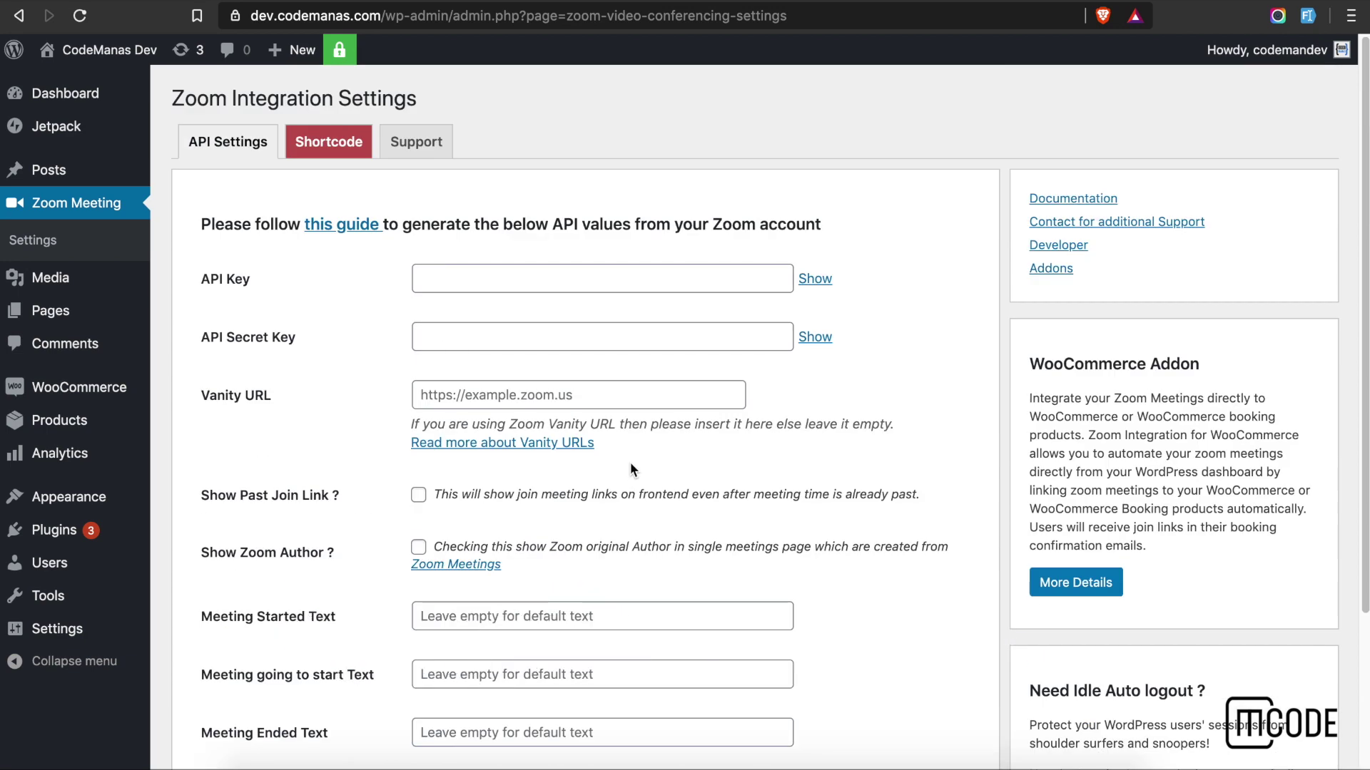
left_click(511, 280)
left_click(893, 303)
Step: Open the plugin documentation and read the API Keys Integration steps for generating JWT keys
left_click(1063, 200)
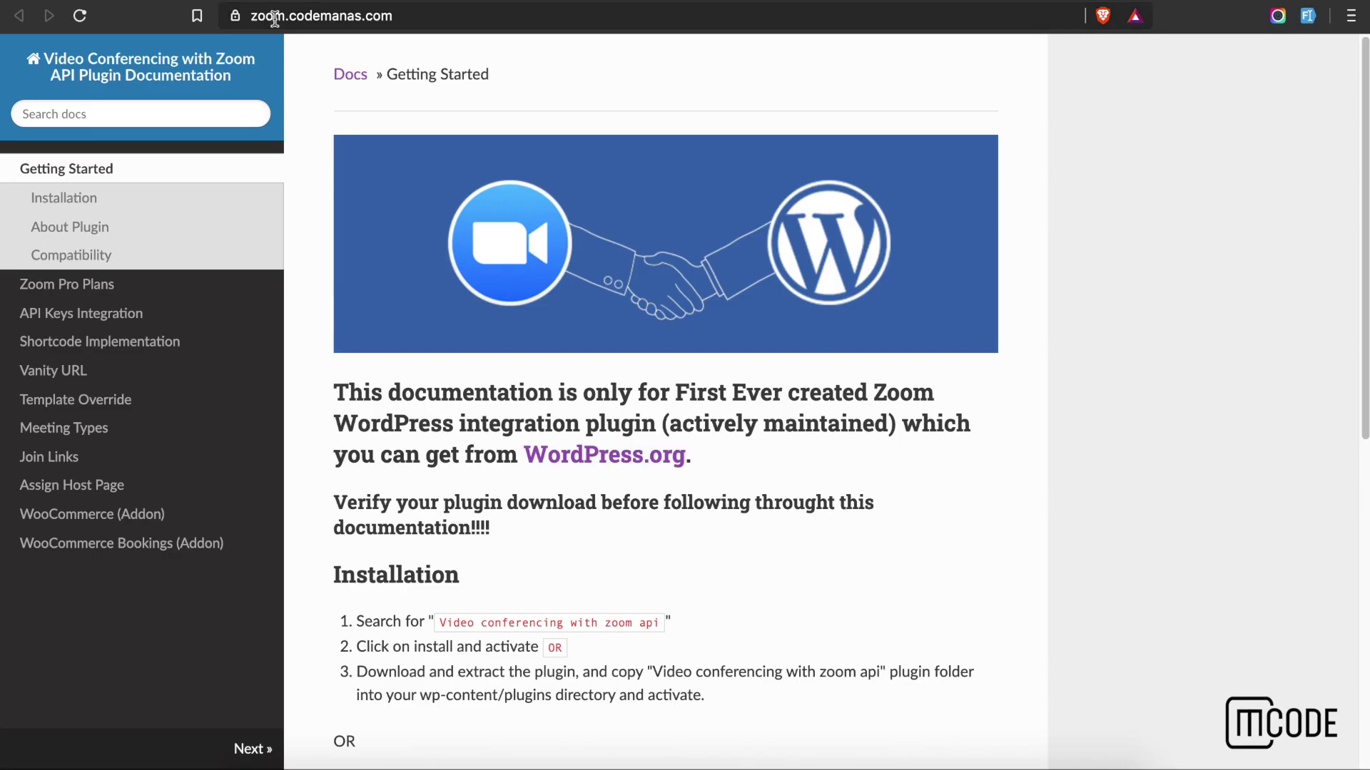
mouse_move(428, 16)
left_mouse_down()
mouse_move(506, 14)
mouse_move(428, 16)
left_mouse_up()
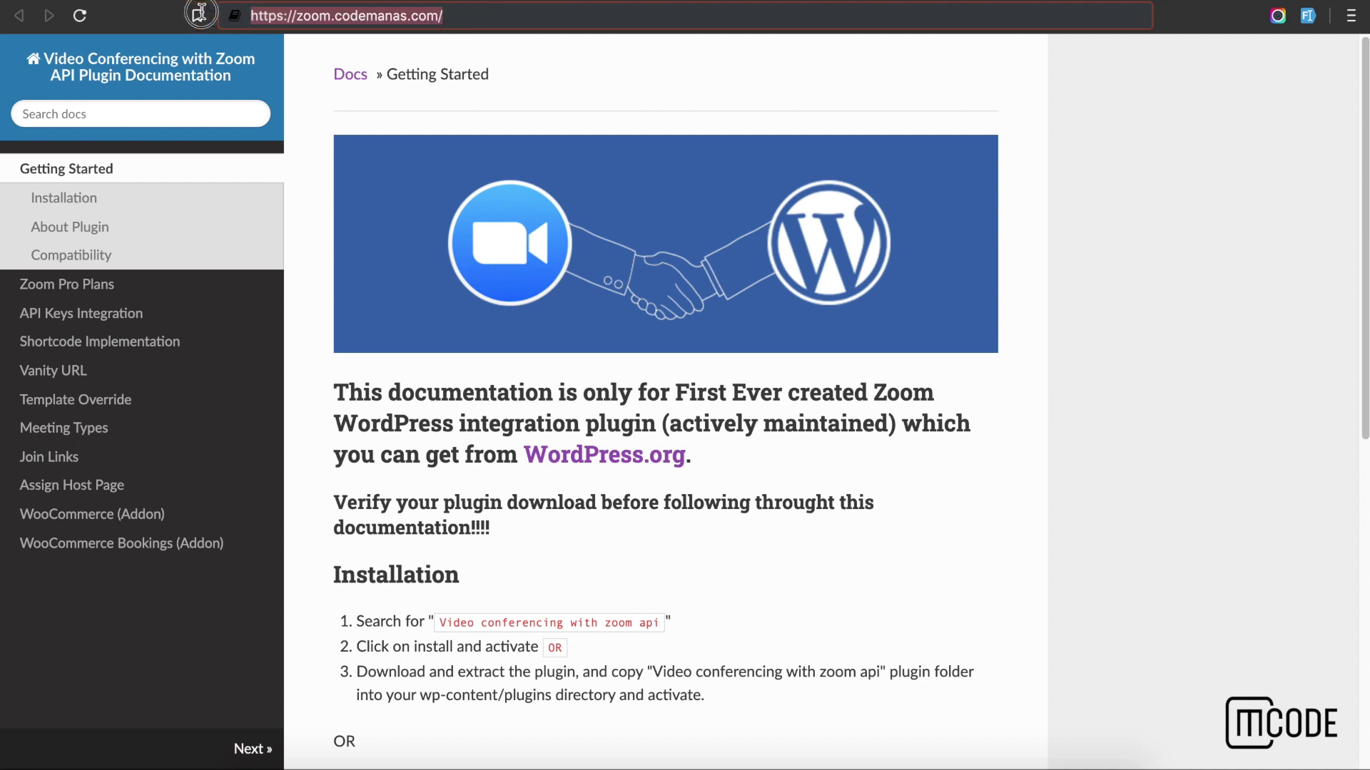
left_click(178, 315)
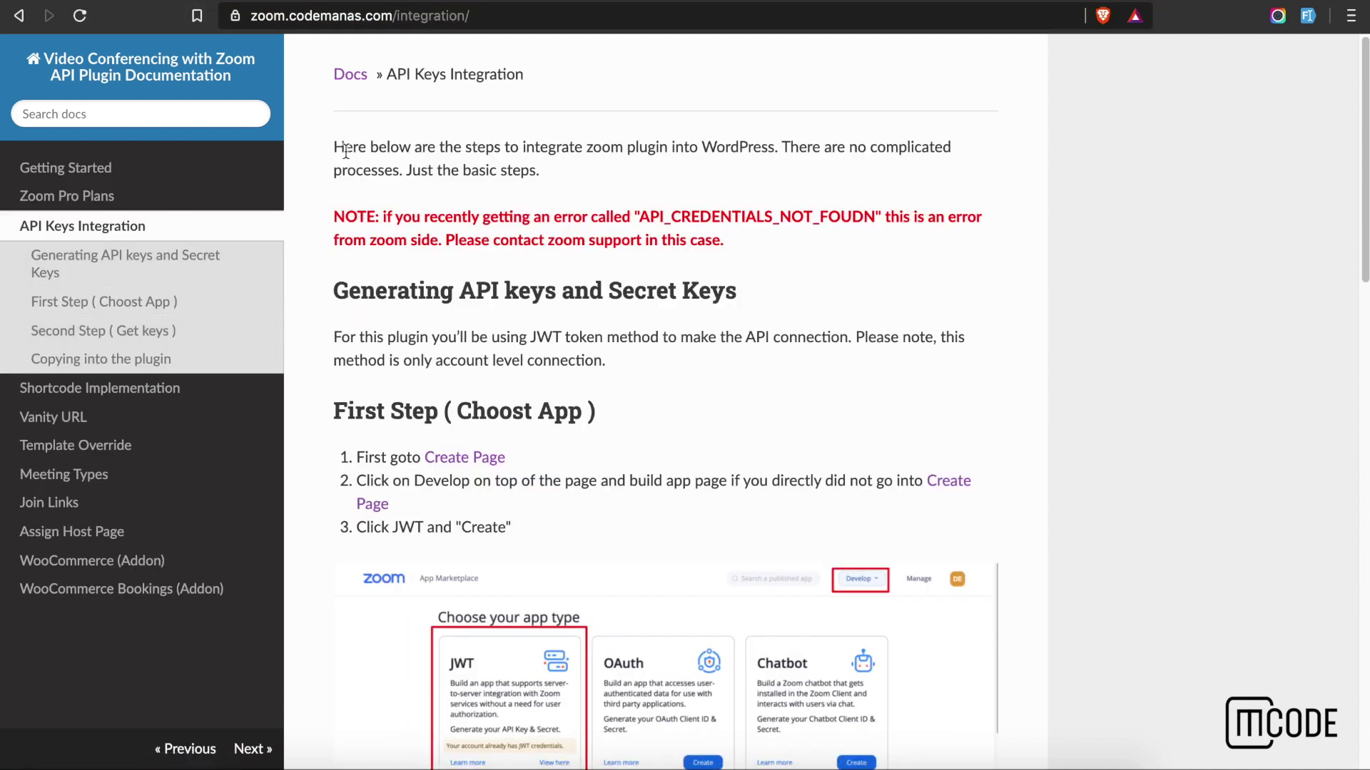
left_click_drag(333, 146, 740, 548)
left_click(740, 547)
scroll(724, 541, "down", 7)
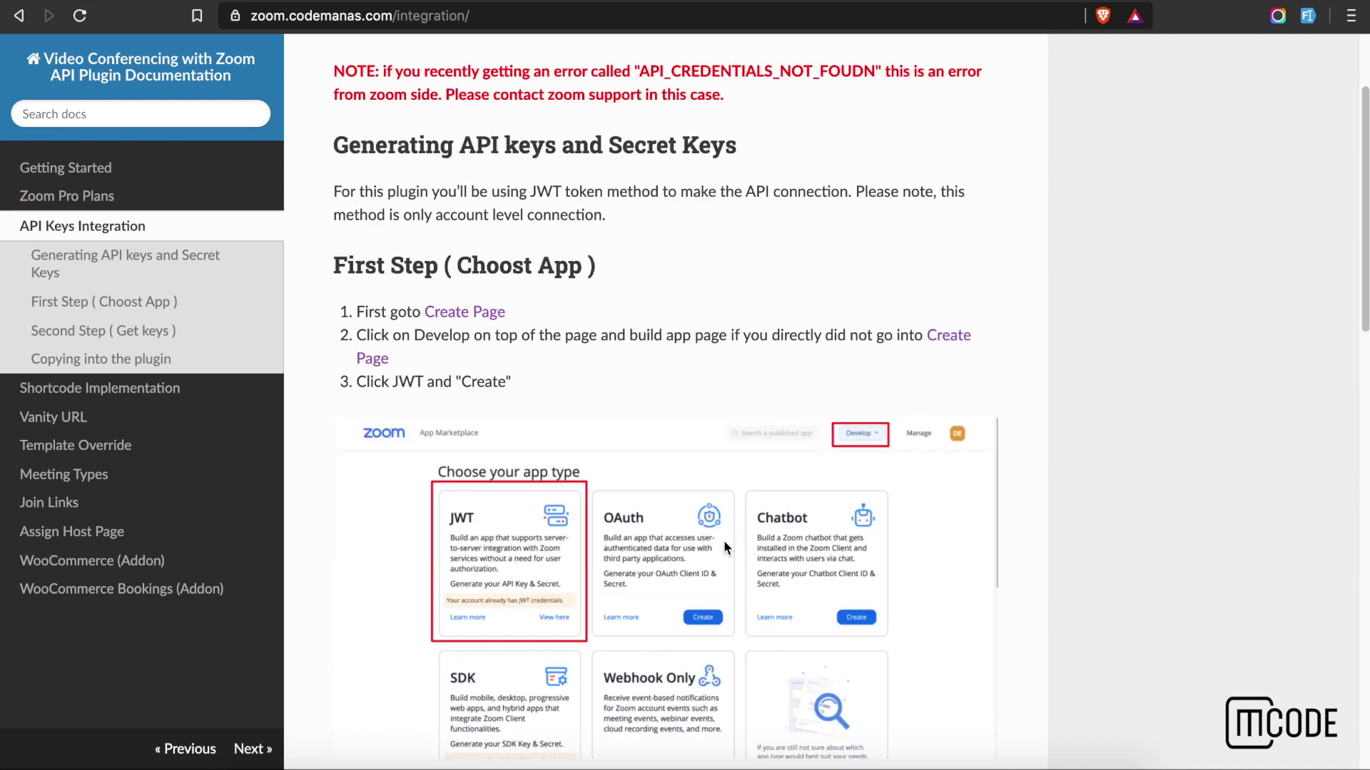
scroll(724, 541, "down", 5)
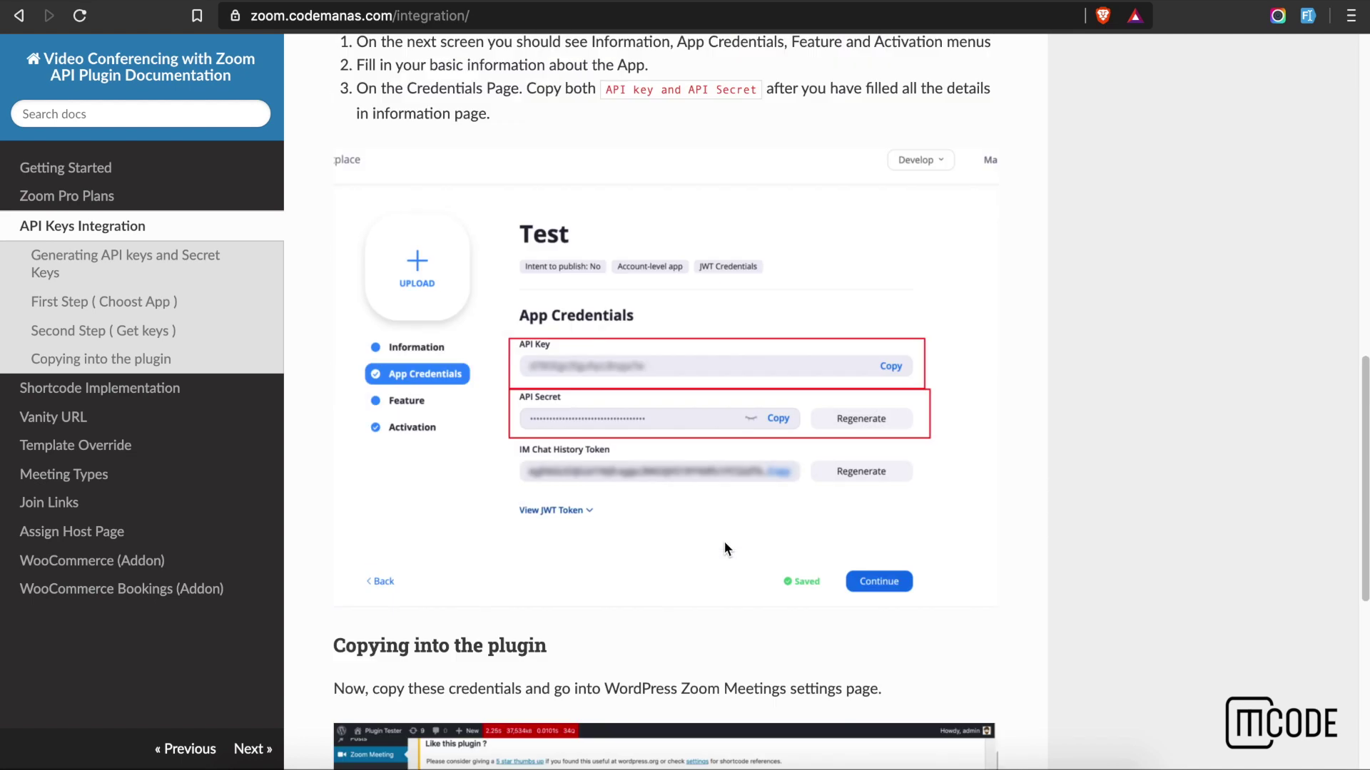
scroll(723, 541, "down", 4)
scroll(729, 535, "up", 7)
scroll(729, 536, "up", 6)
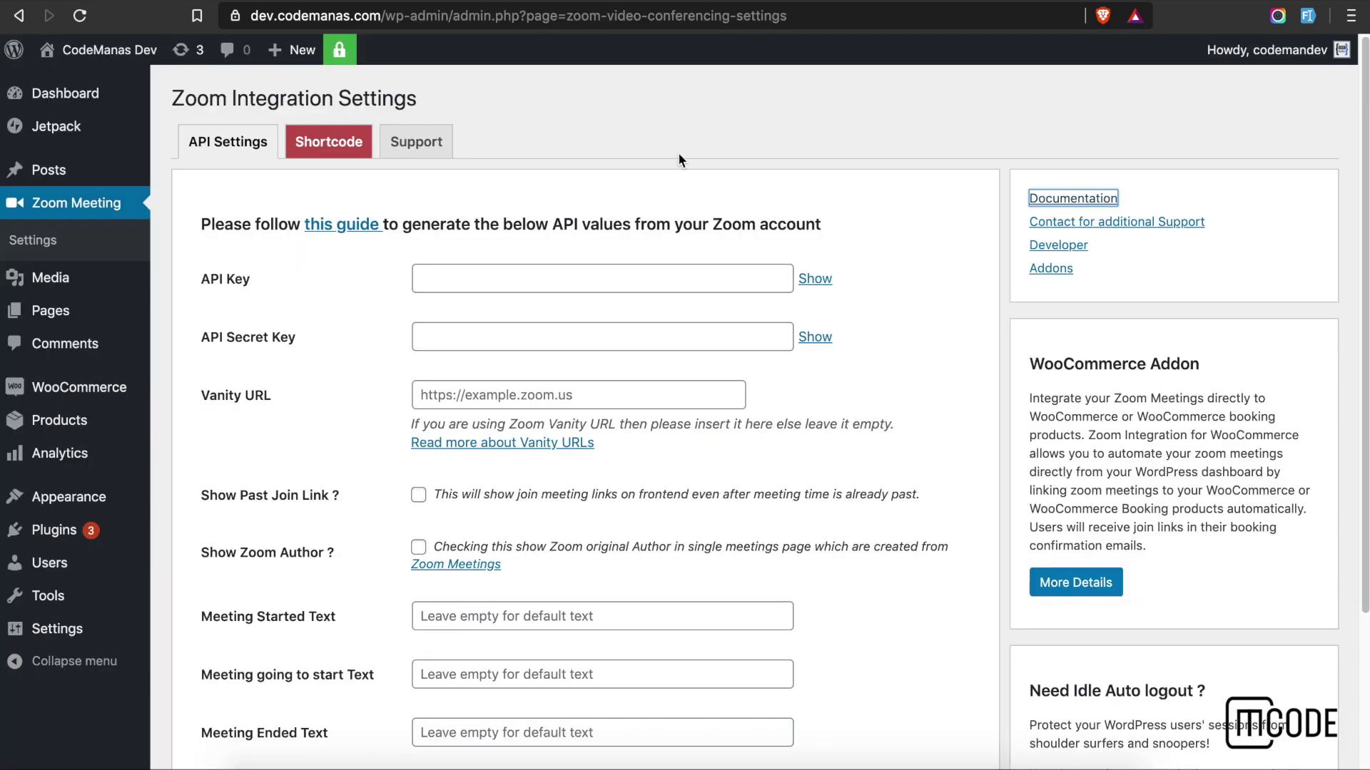
Step: Paste the API Key and API Secret Key into Zoom settings and save them
left_click(599, 278)
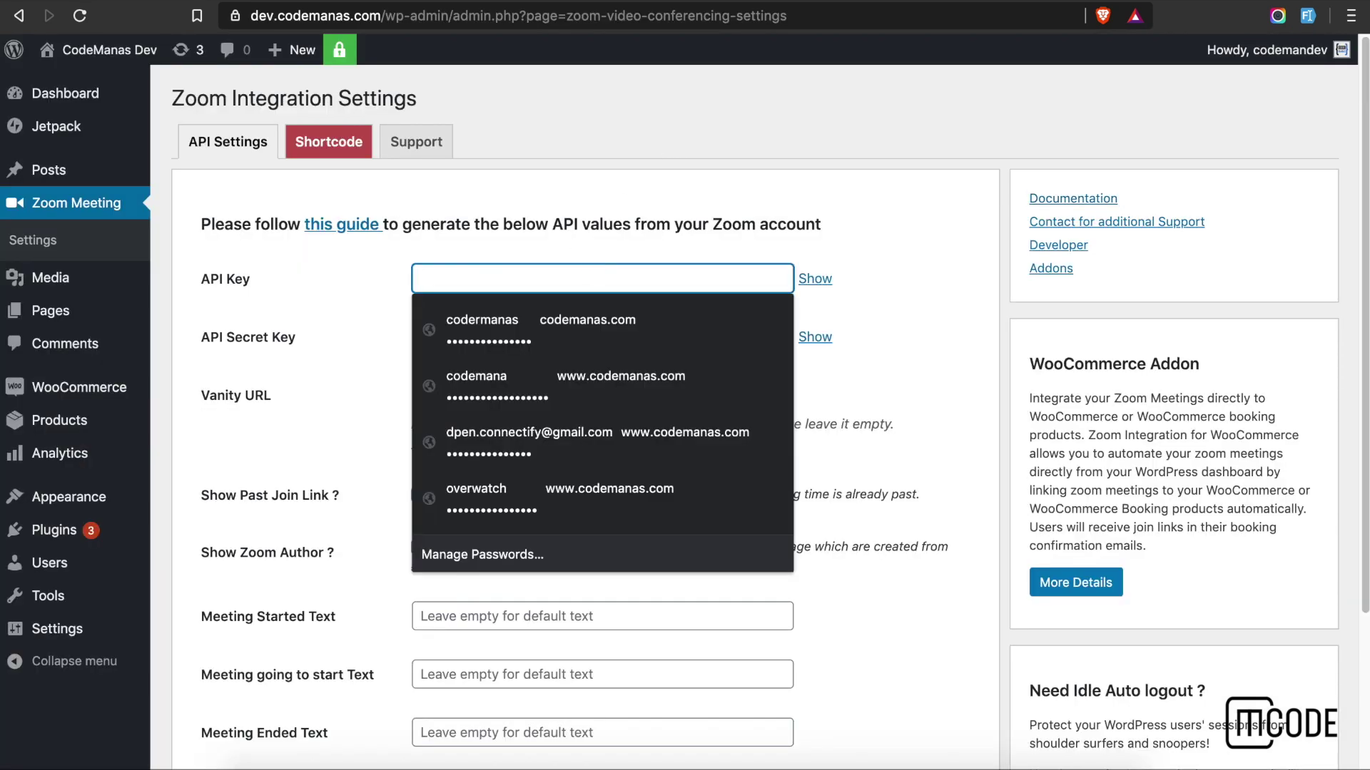
key("Escape")
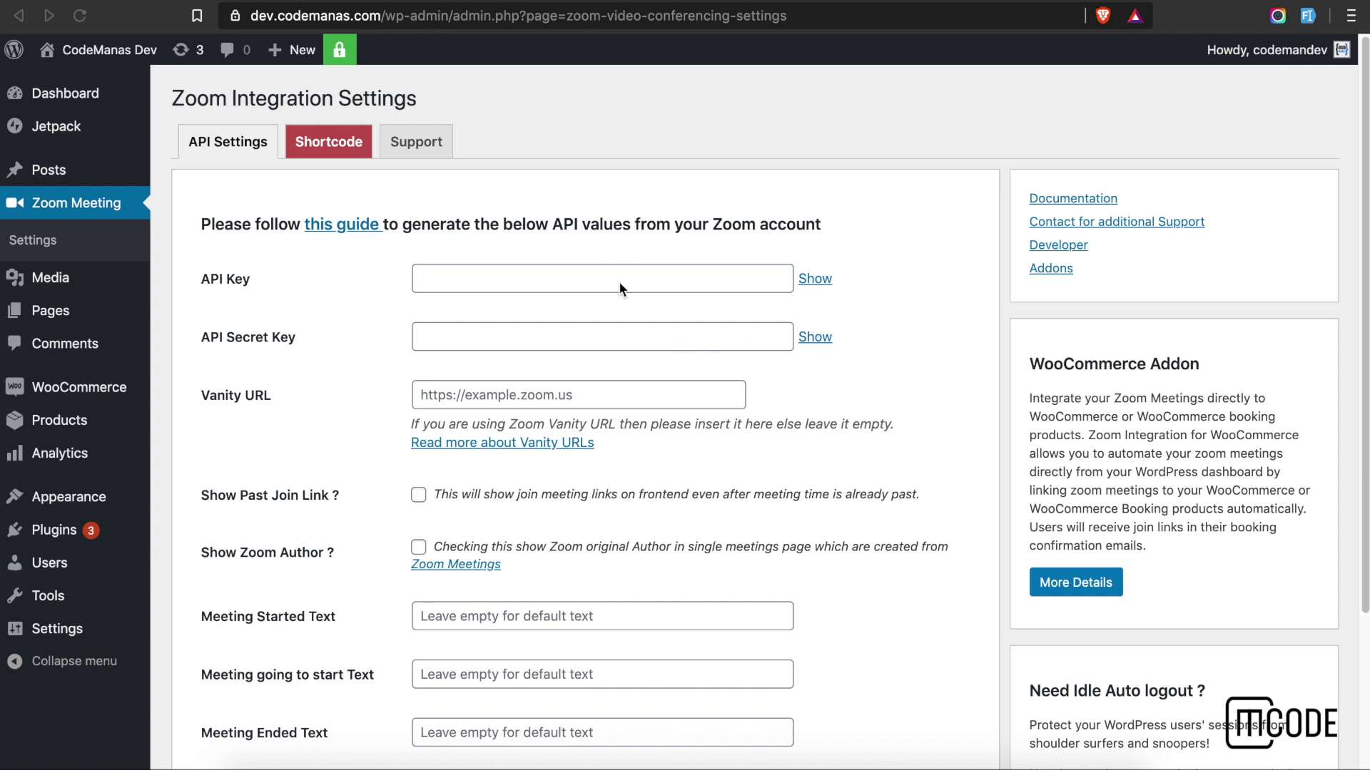
left_click(624, 285)
key("ctrl+v")
left_click(727, 336)
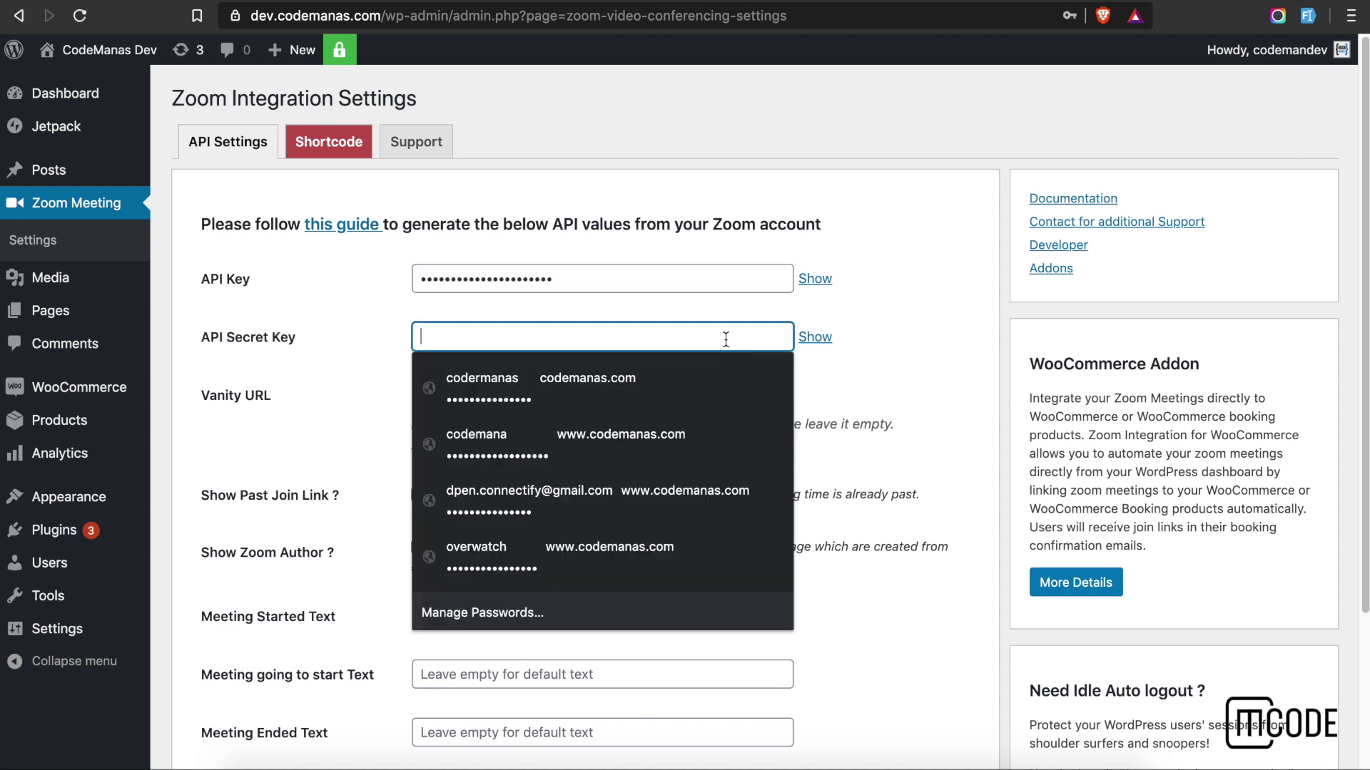
key("ctrl+v")
scroll(755, 371, "down", 3)
left_click(265, 641)
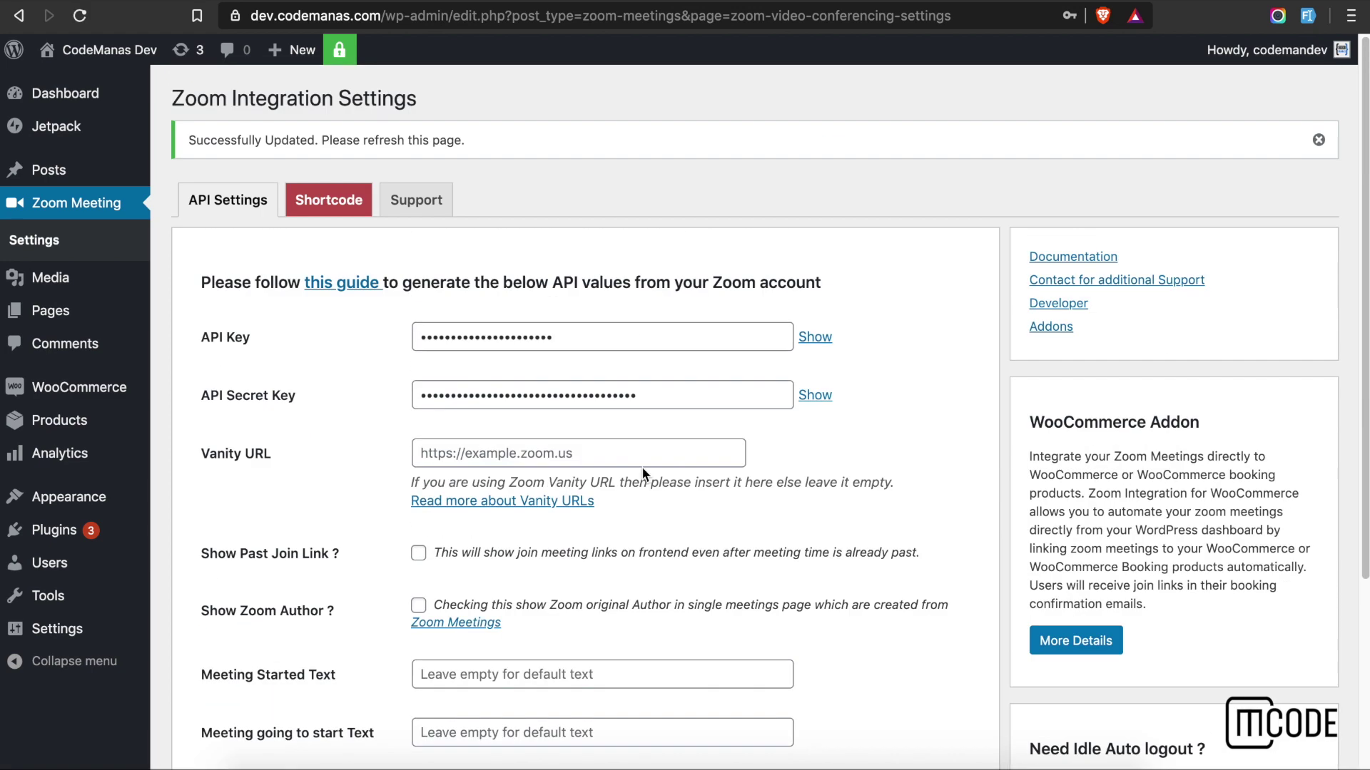
Step: Run Check API Connection and confirm the connection-success message
scroll(642, 468, "down", 3)
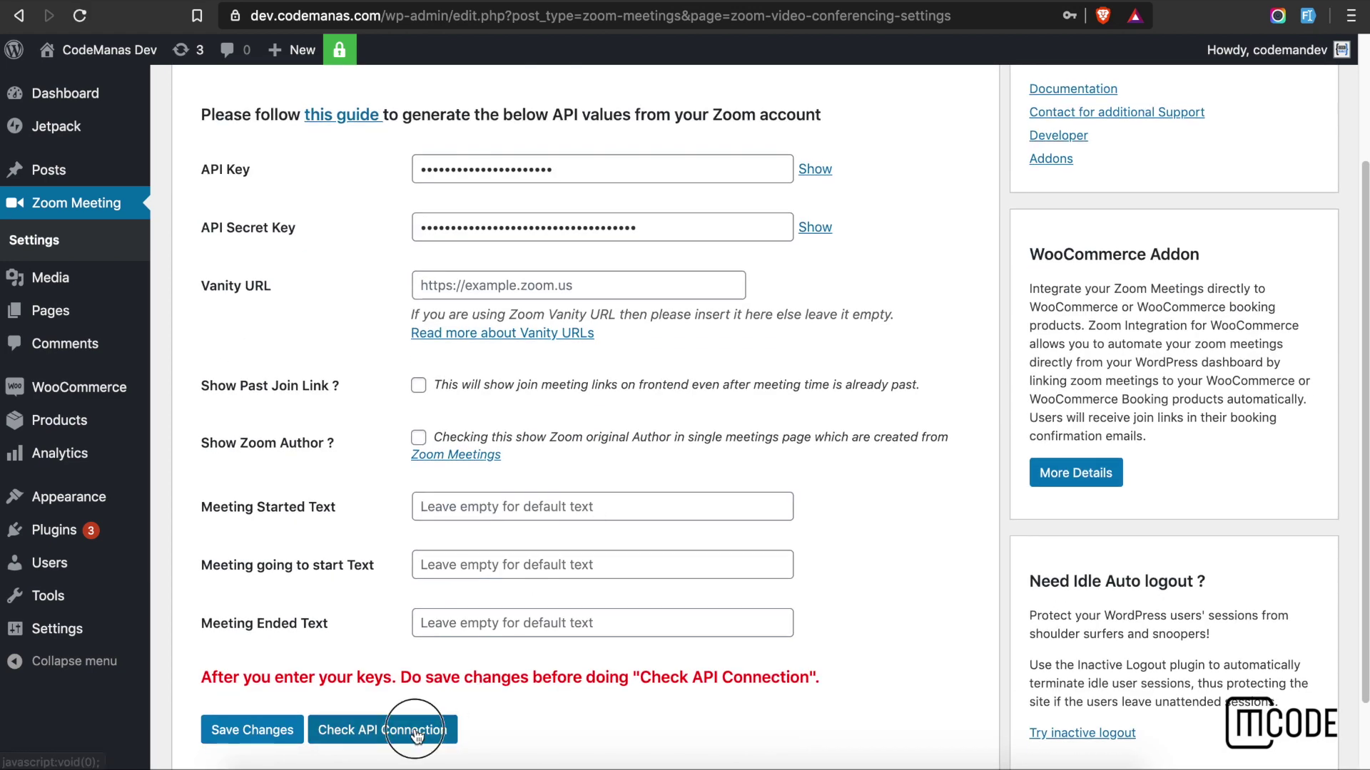
left_click(417, 736)
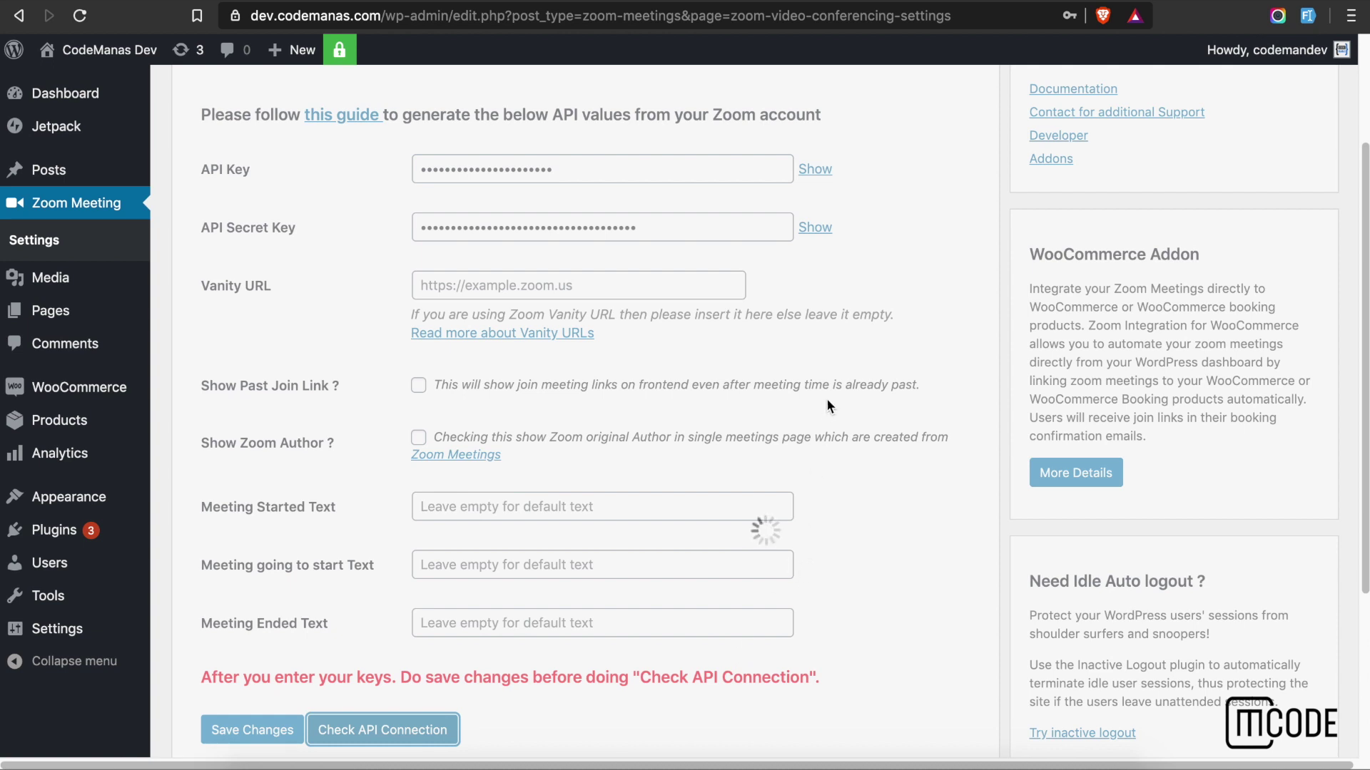
left_click_drag(495, 85, 746, 86)
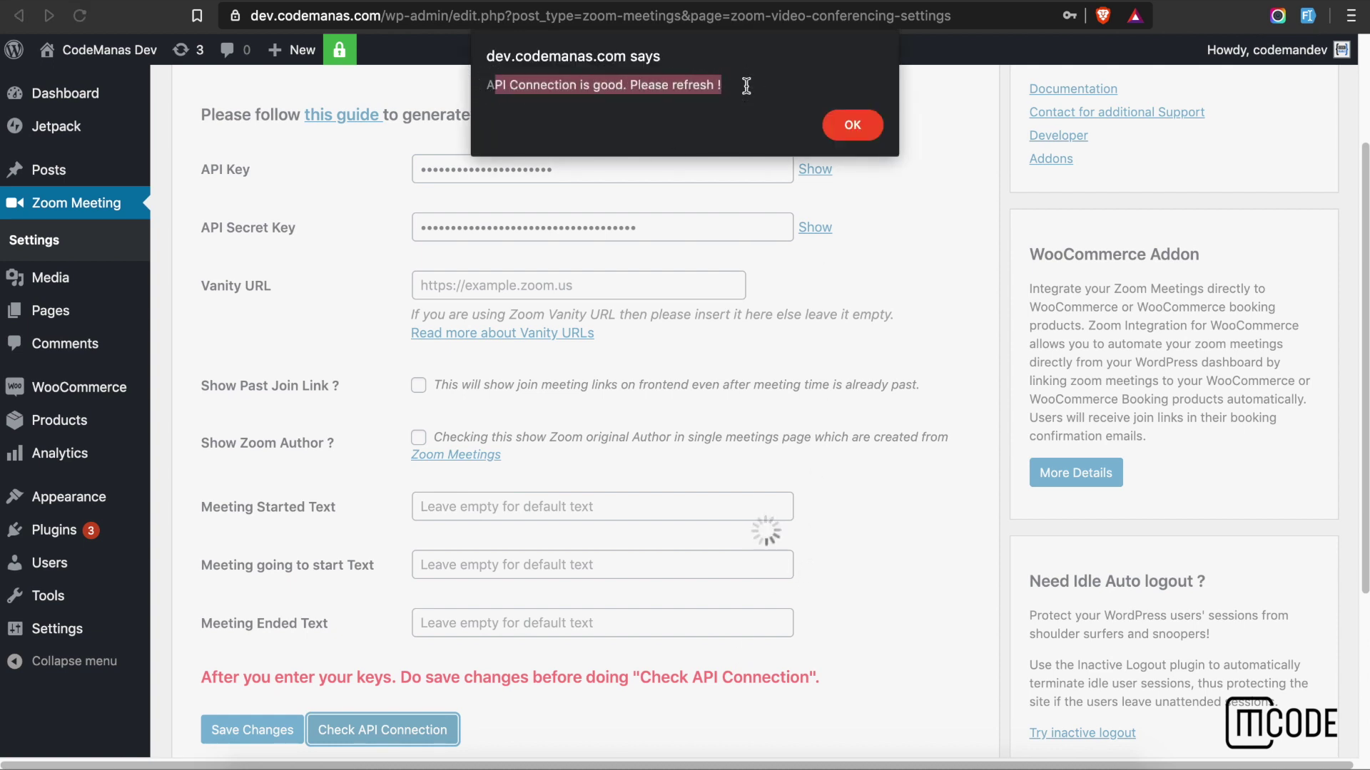
left_click(746, 86)
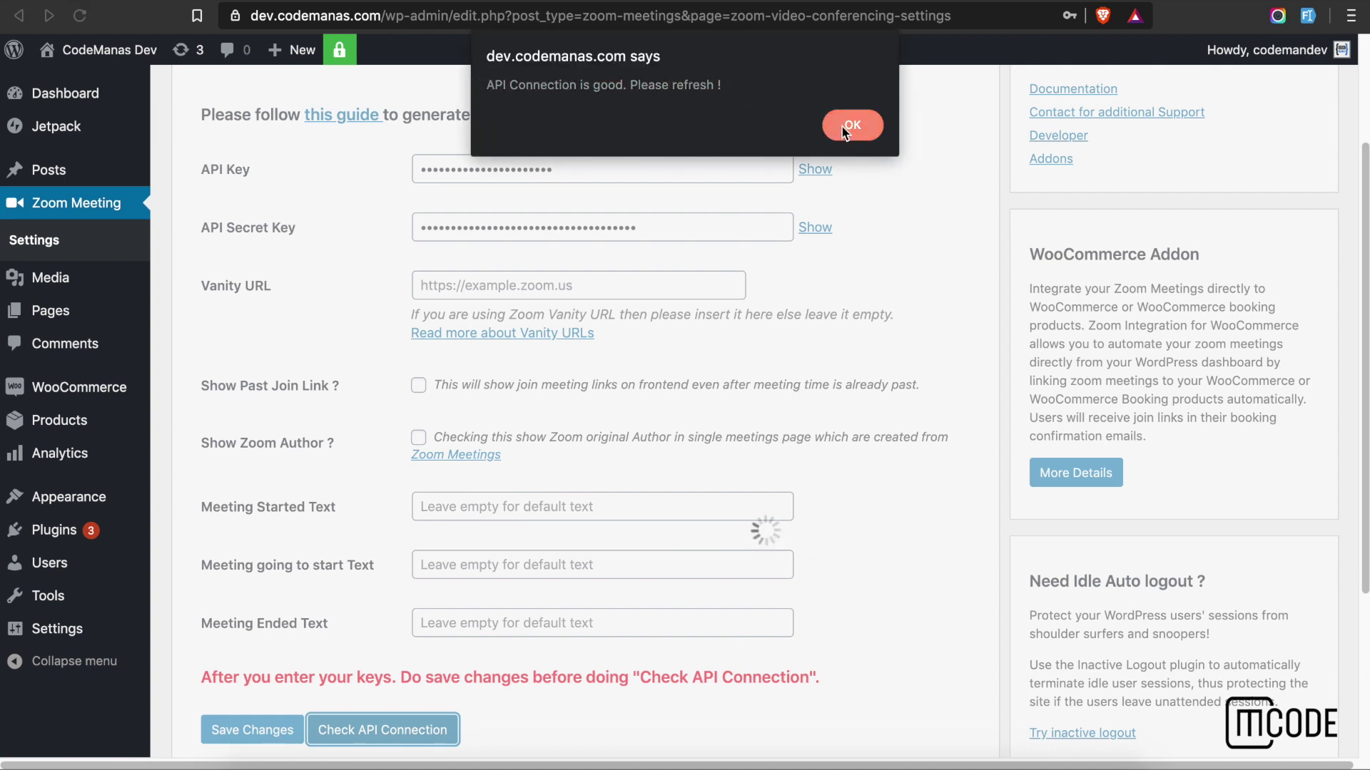
left_click(851, 127)
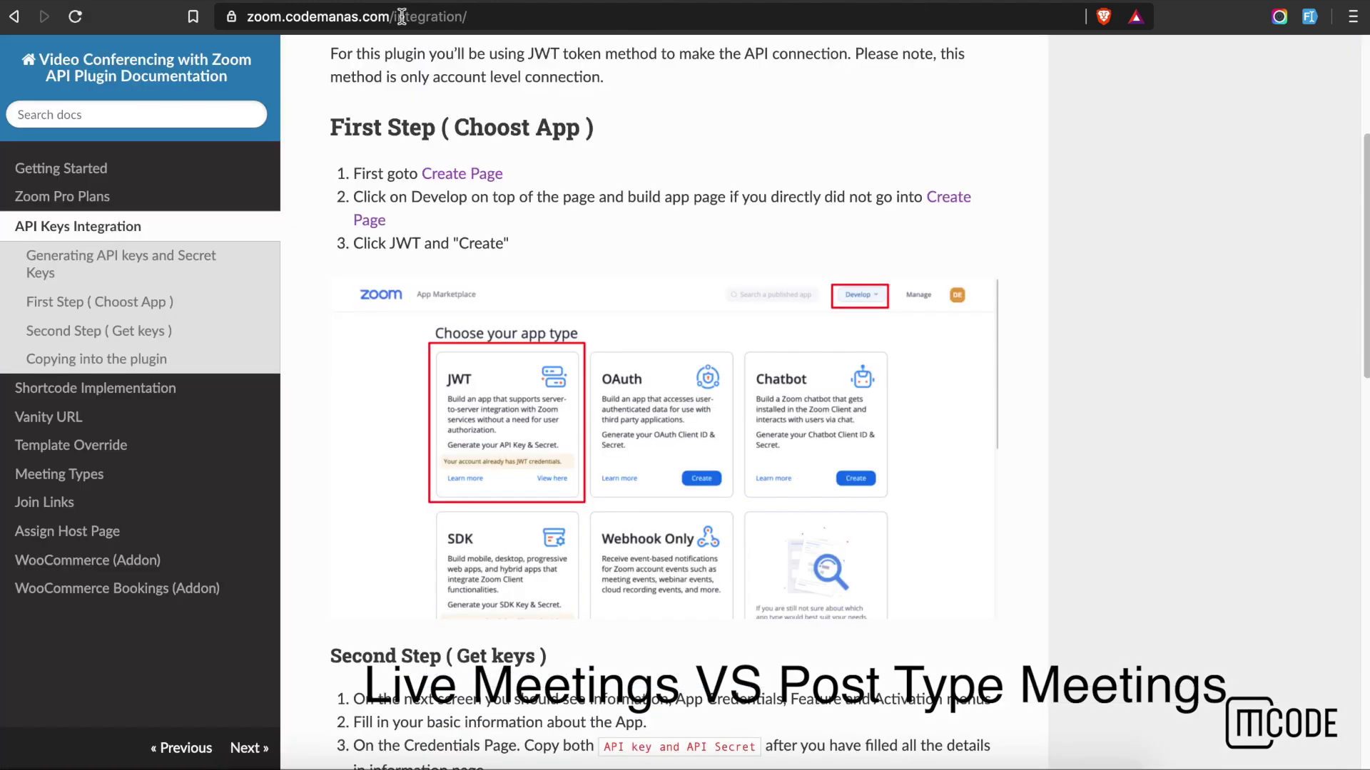
Step: Open the Meeting Types docs and compare Post Type Meetings with Actual Live Meetings
left_click(77, 485)
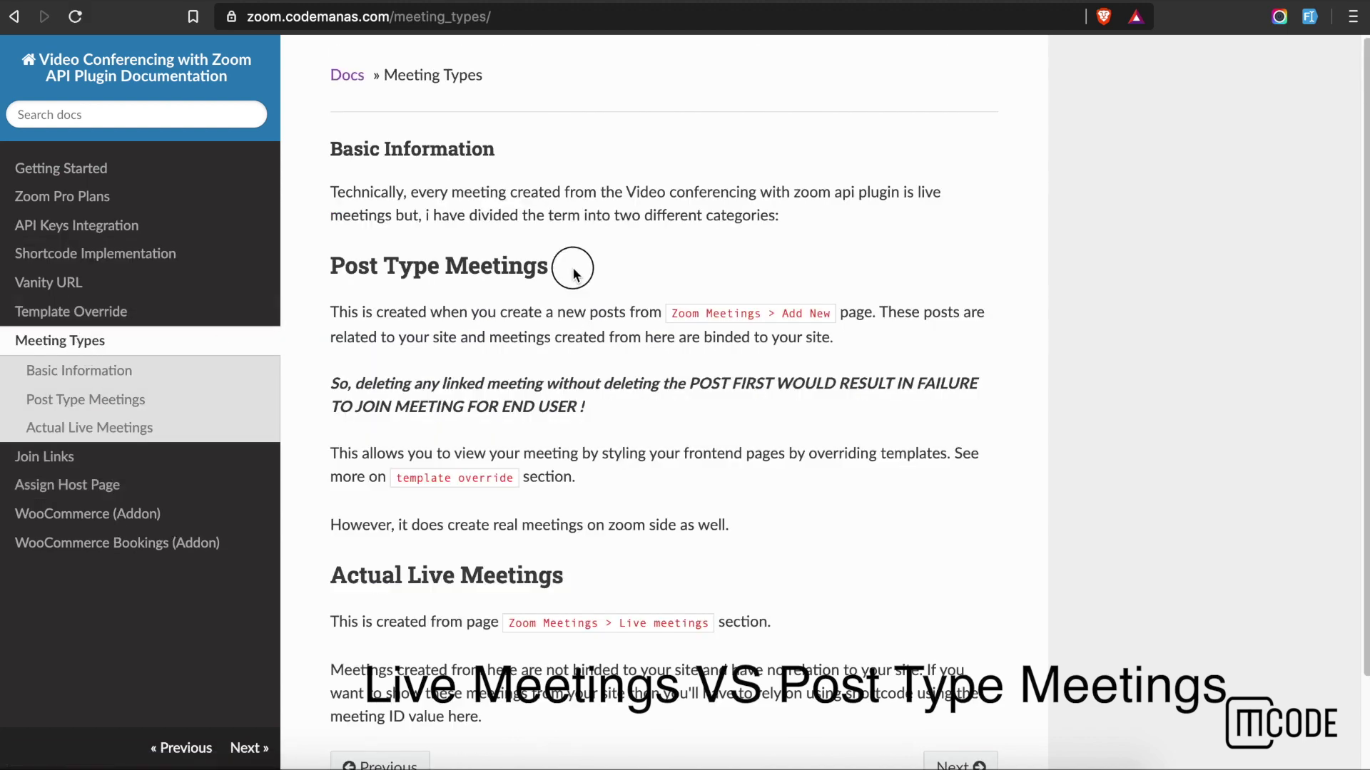
left_click_drag(572, 269, 305, 269)
left_click_drag(590, 568, 322, 574)
left_click(709, 527)
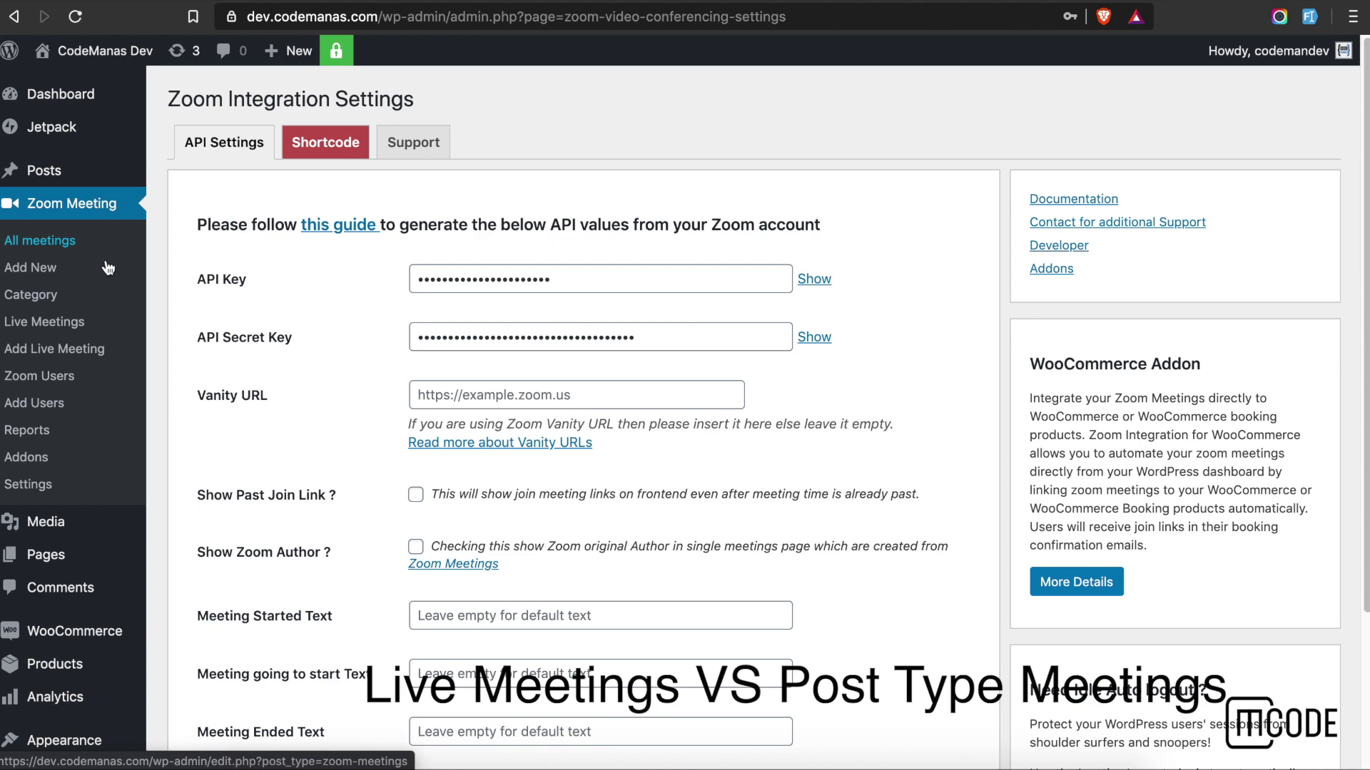
Step: Open Zoom Meeting > Live Meetings, showing an empty table
left_click(37, 323)
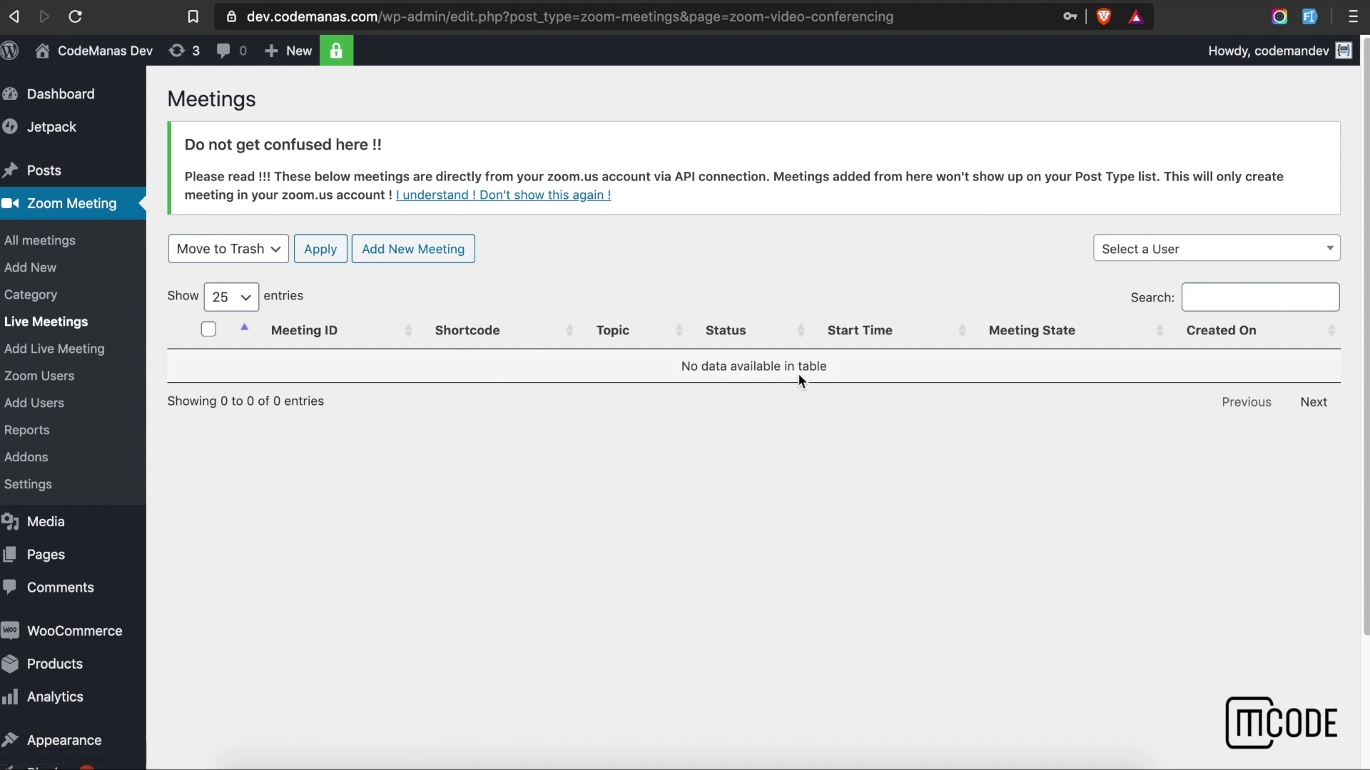
Step: Select the connected Zoom user to load its 4 live booking sessions
left_click_drag(800, 380, 672, 367)
left_click(1115, 248)
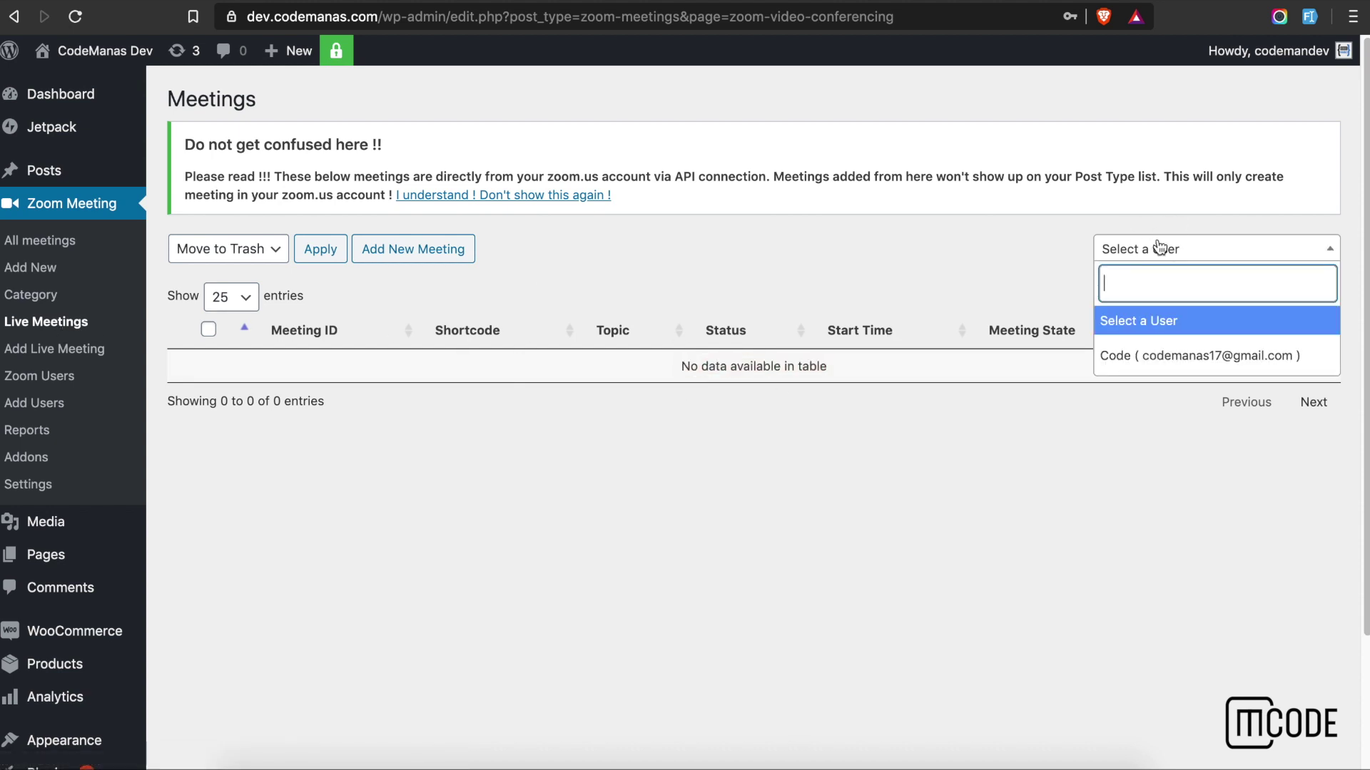
left_click(1175, 356)
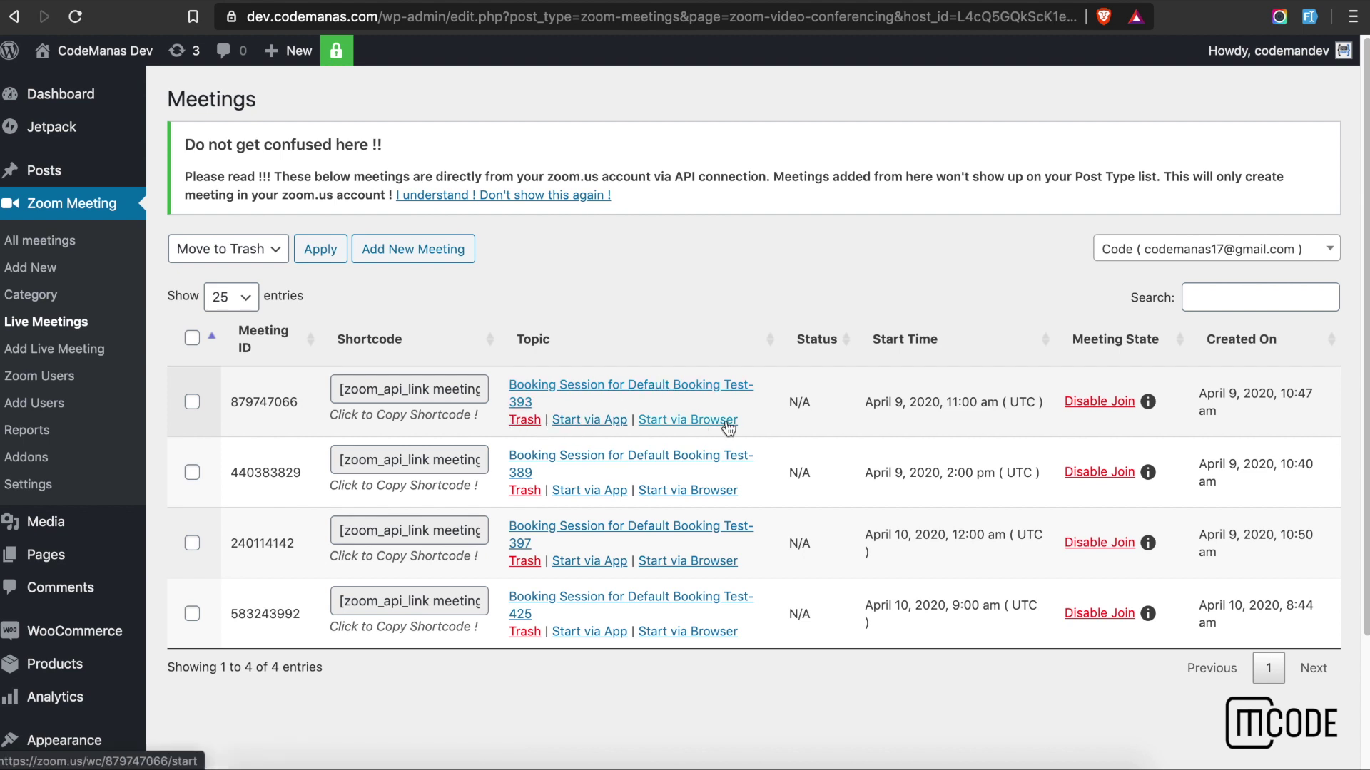
Step: Copy the first meeting's shortcode, then go to the empty All Meetings list
left_click(413, 388)
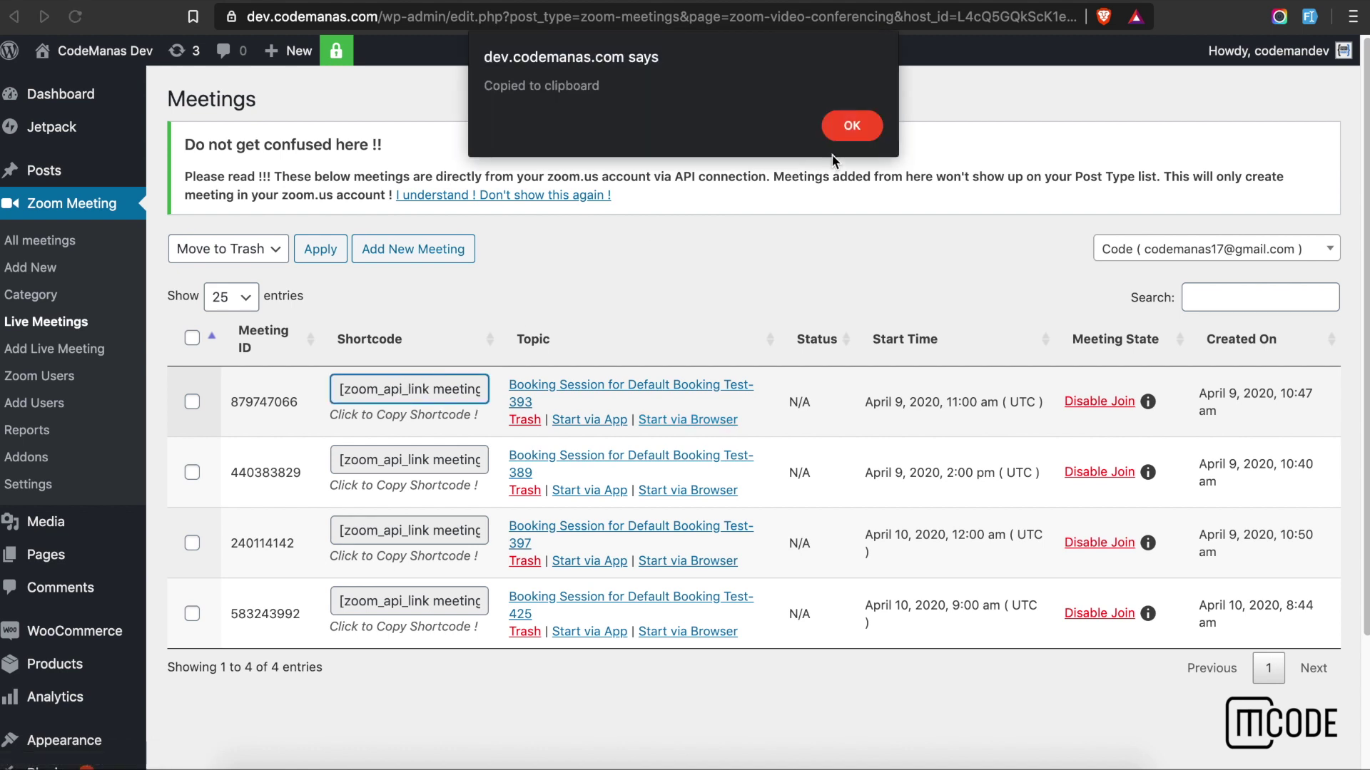
left_click(853, 126)
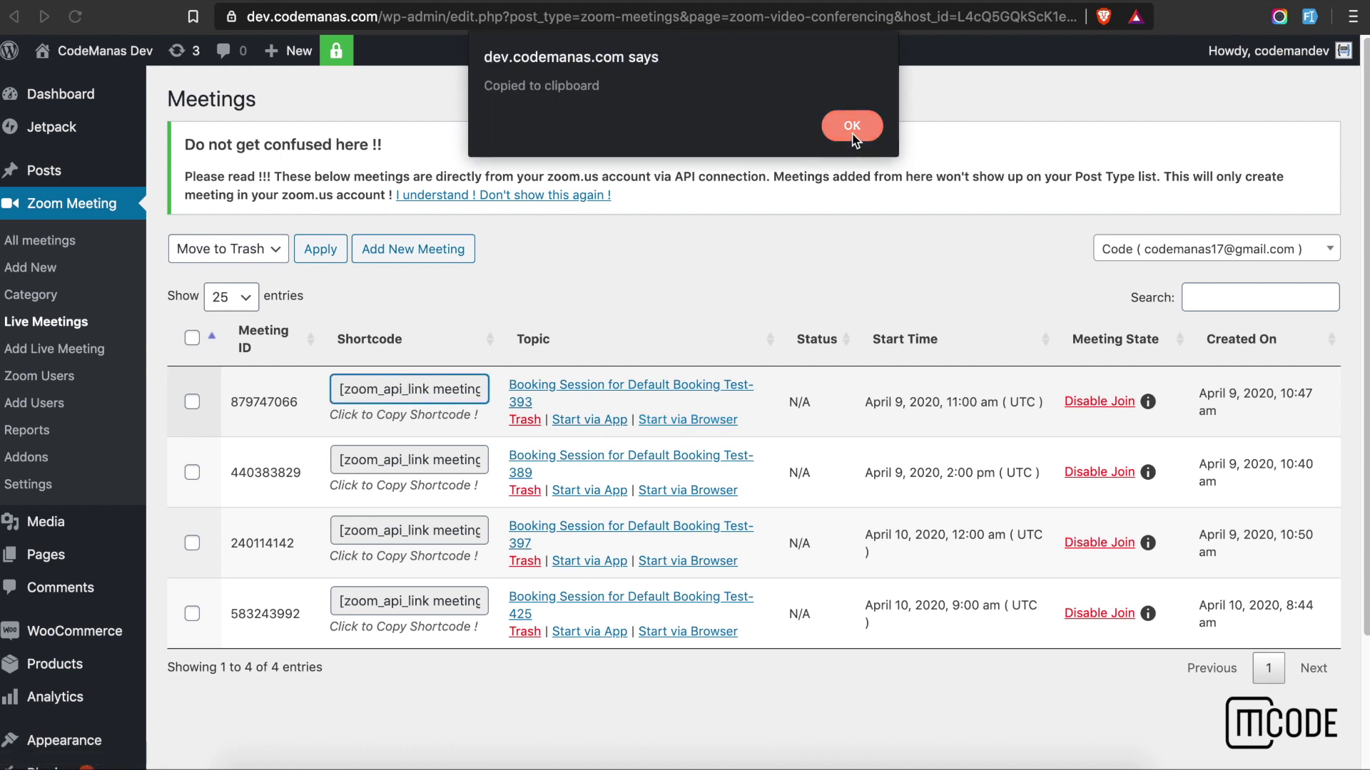
left_click(626, 264)
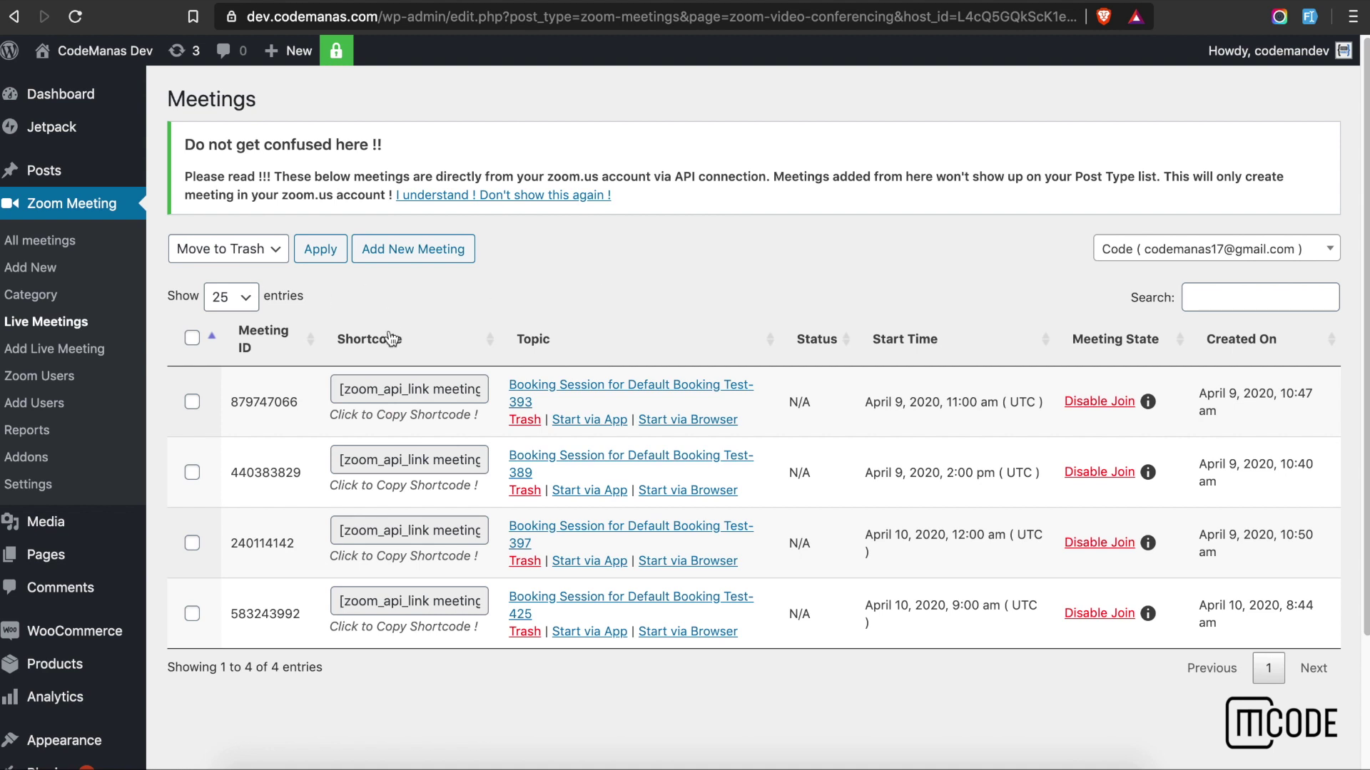
left_click(52, 243)
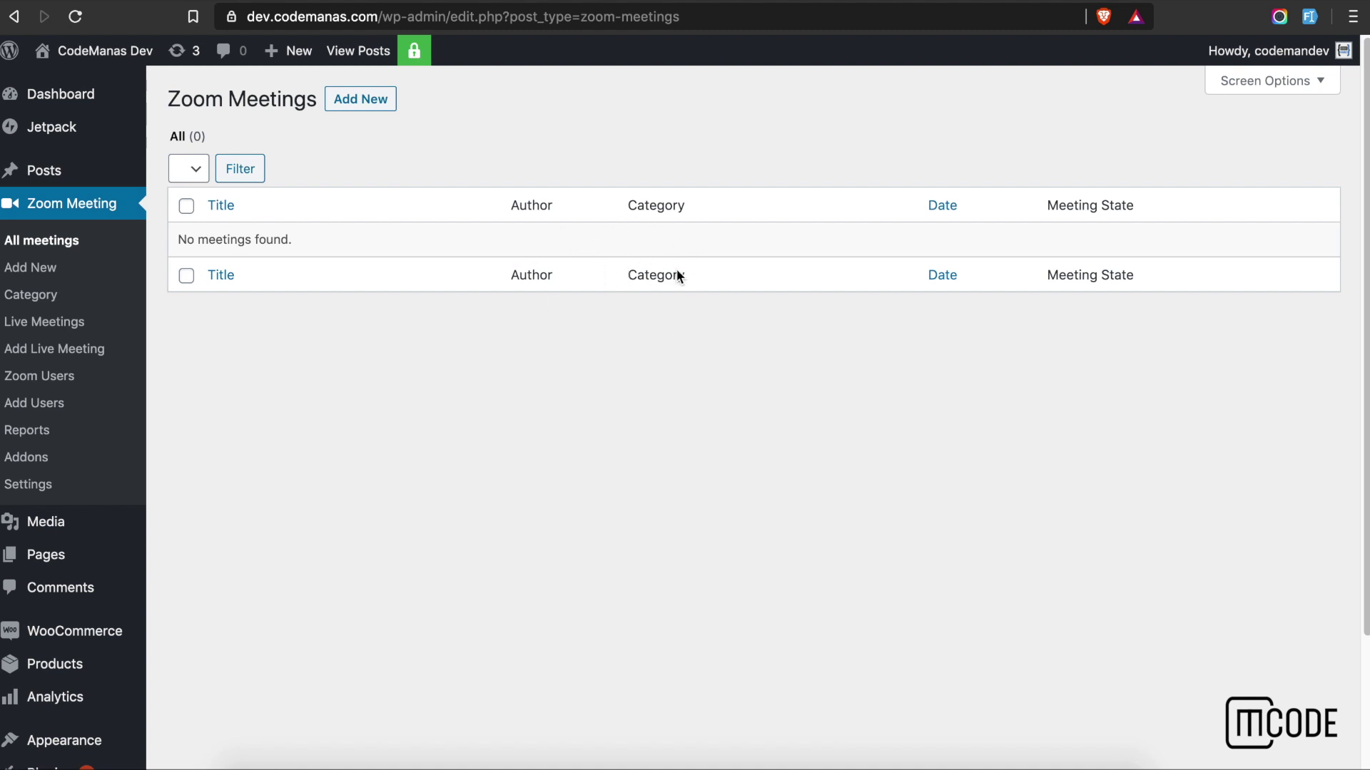
Step: Create a new meeting titled 'Adding new Post type meeting' with body text 'Test'
left_click(378, 100)
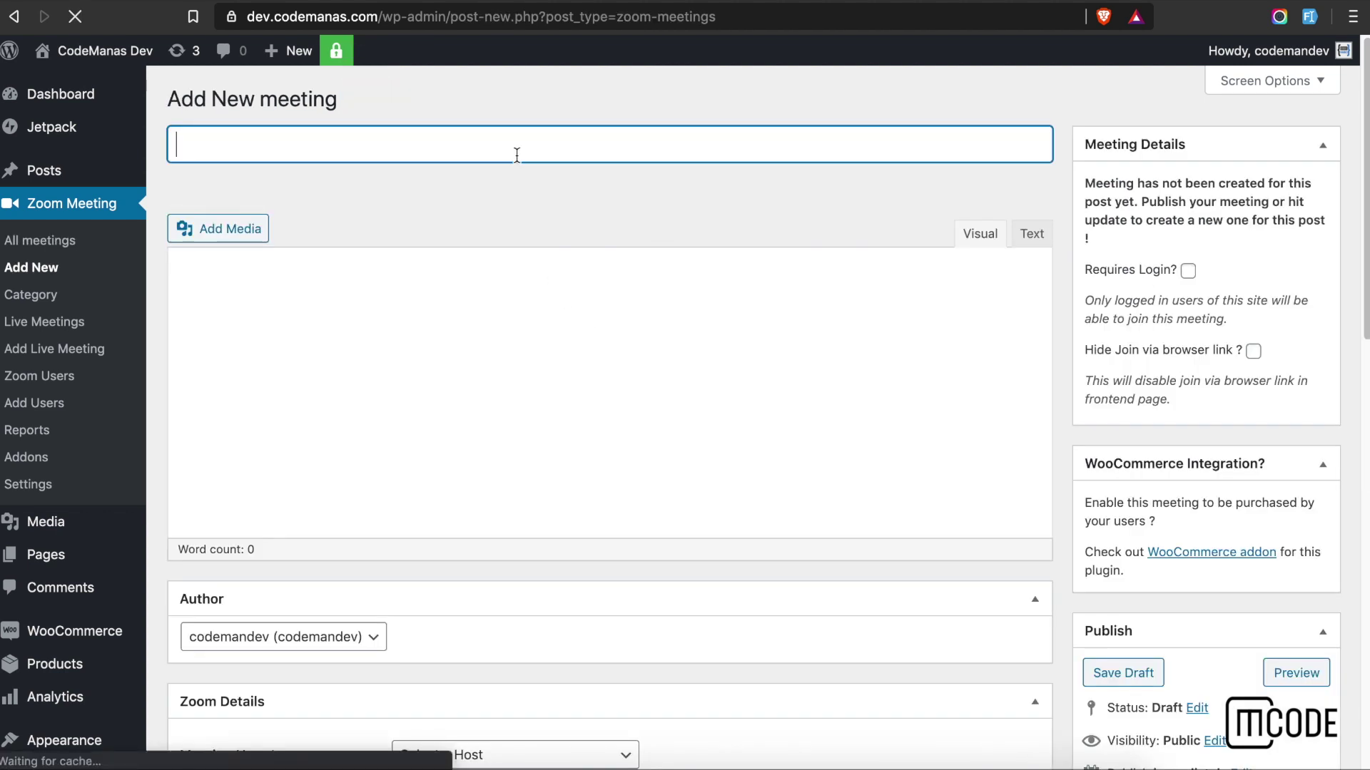
type("Te")
key("super+a")
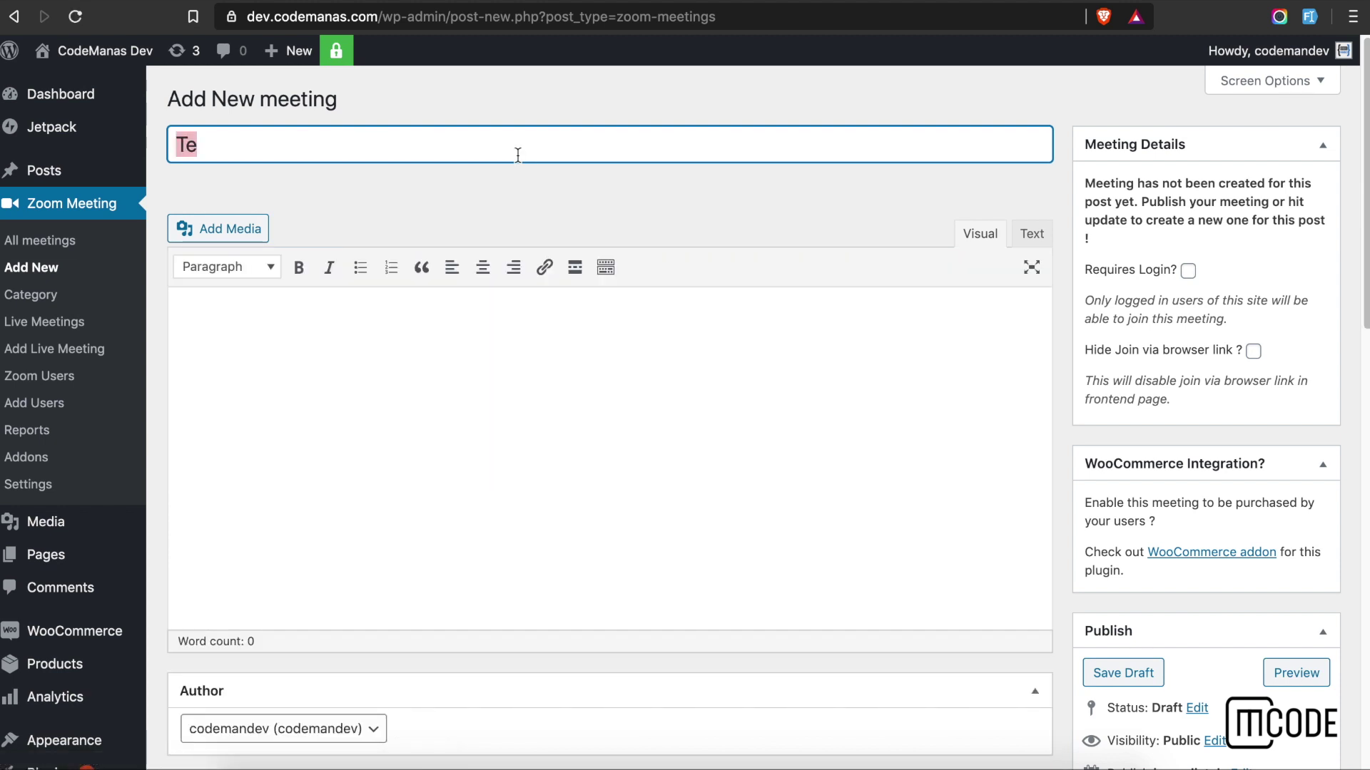
type("Adding new Post typ")
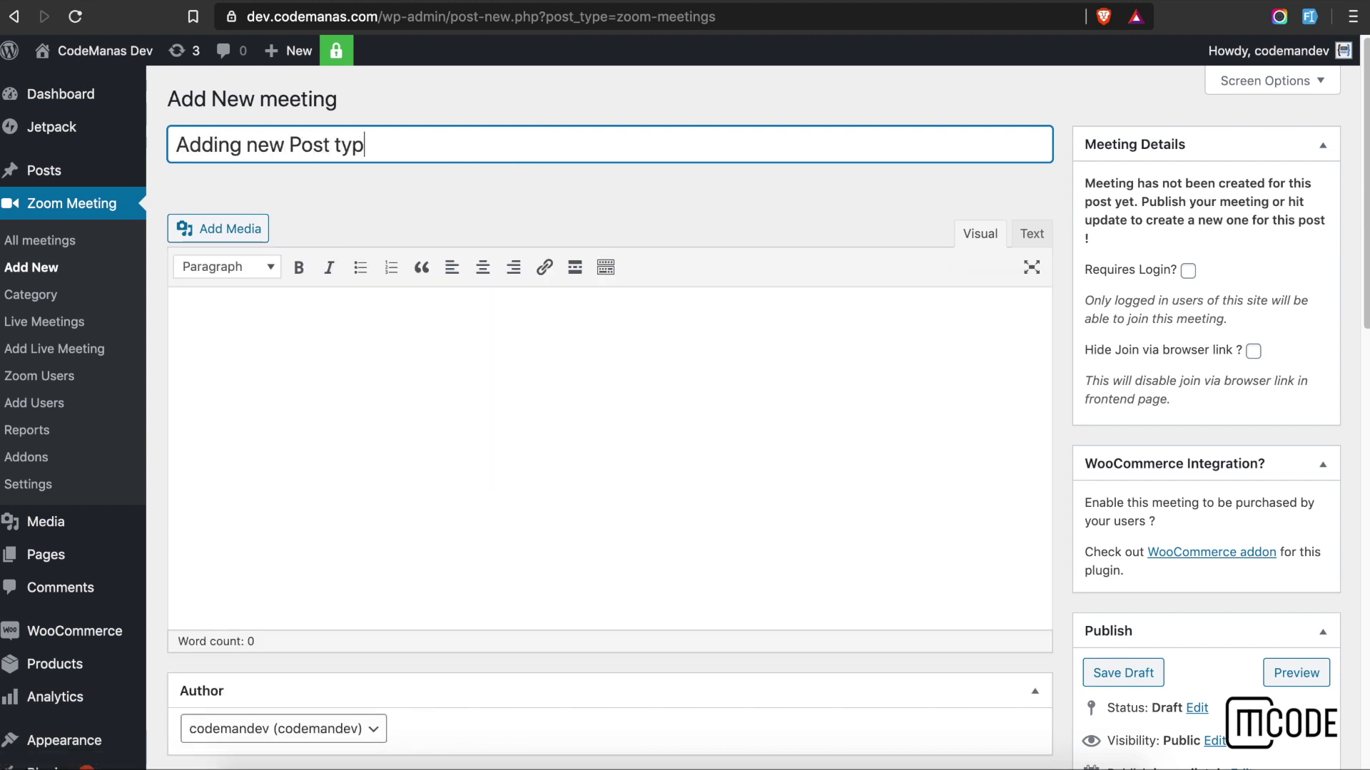
type("e meeting")
key("Tab")
type("Test")
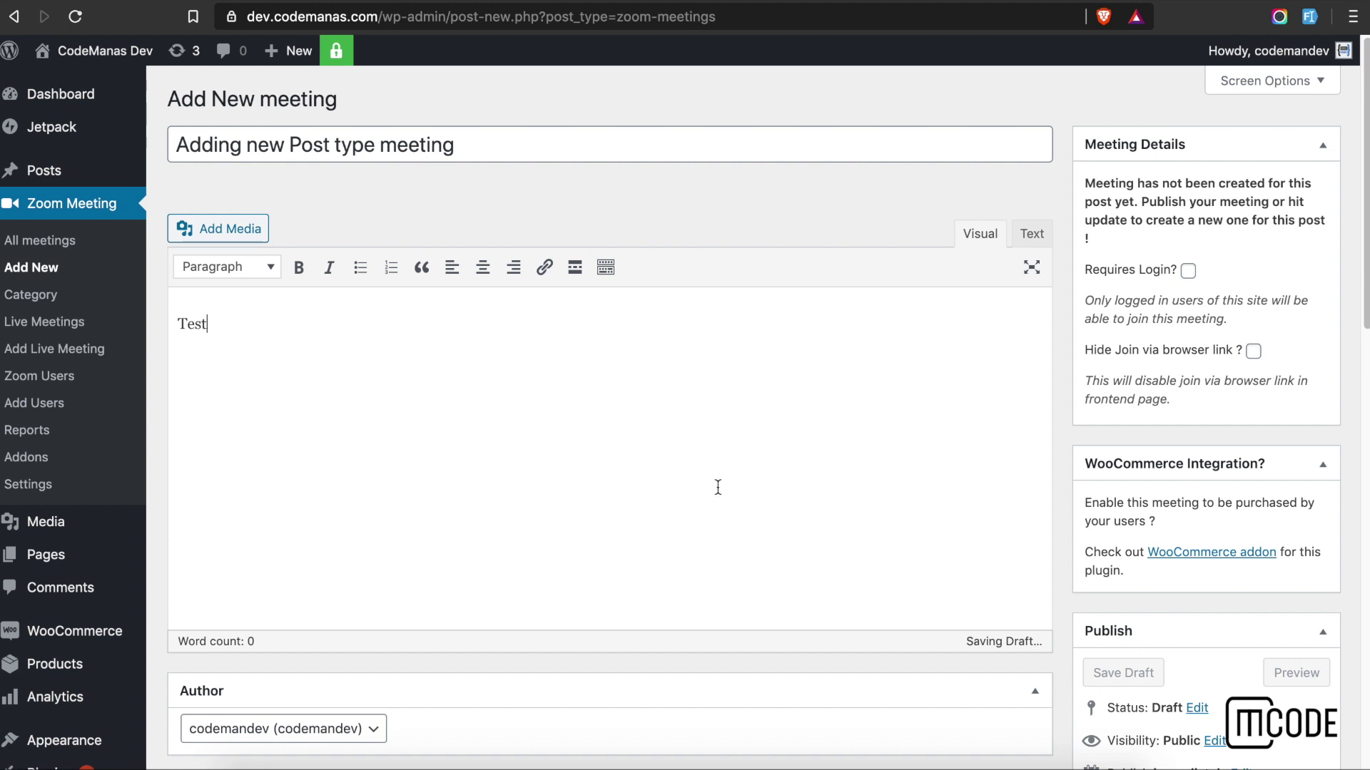
scroll(718, 488, "down", 3)
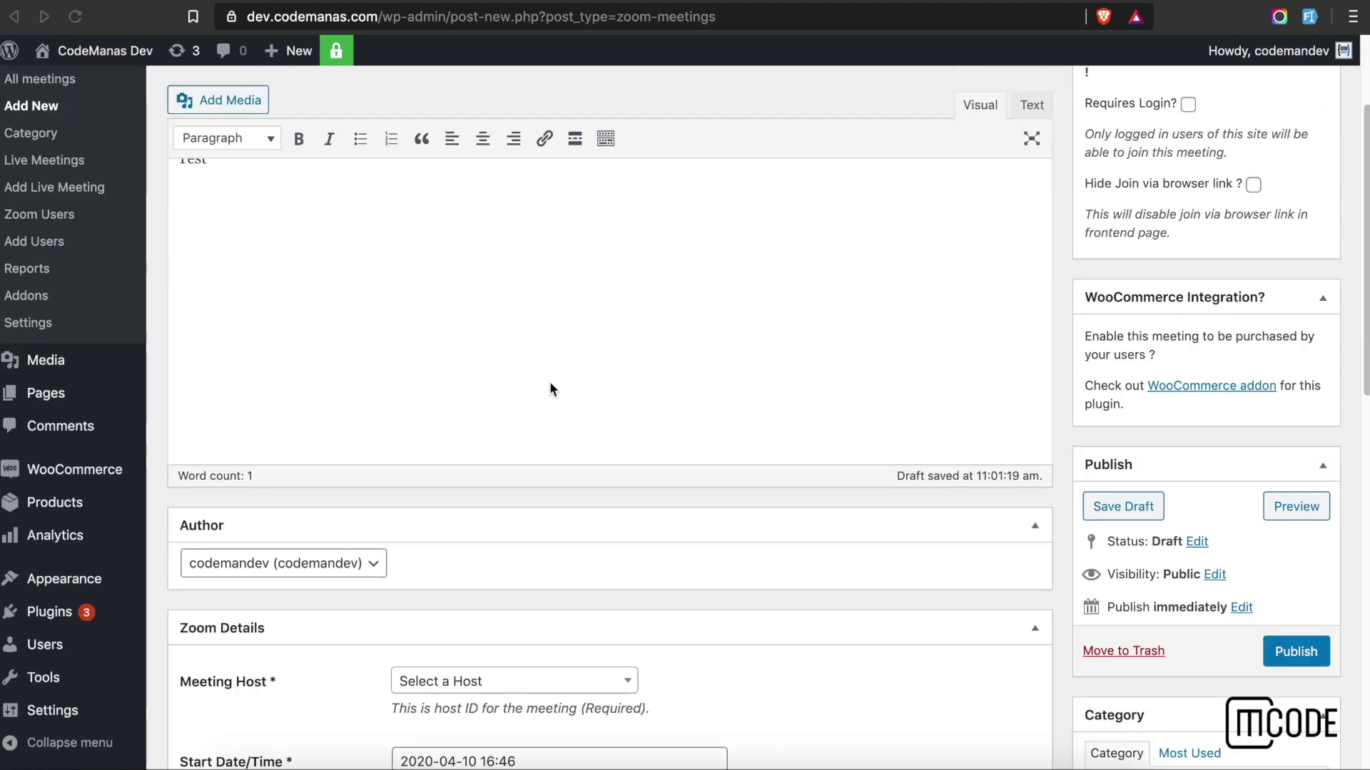
scroll(550, 389, "down", 4)
left_click(566, 456)
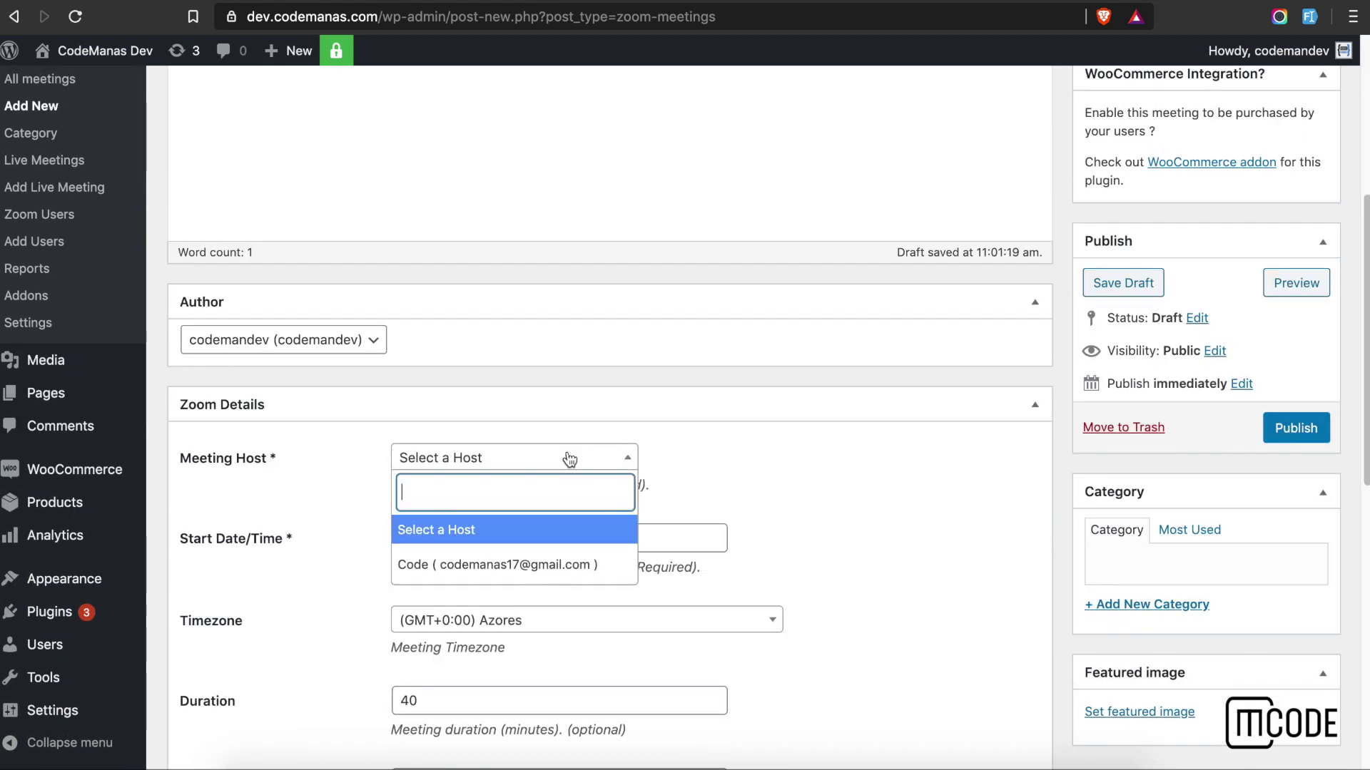
left_click(556, 555)
scroll(555, 555, "down", 1)
left_click(617, 495)
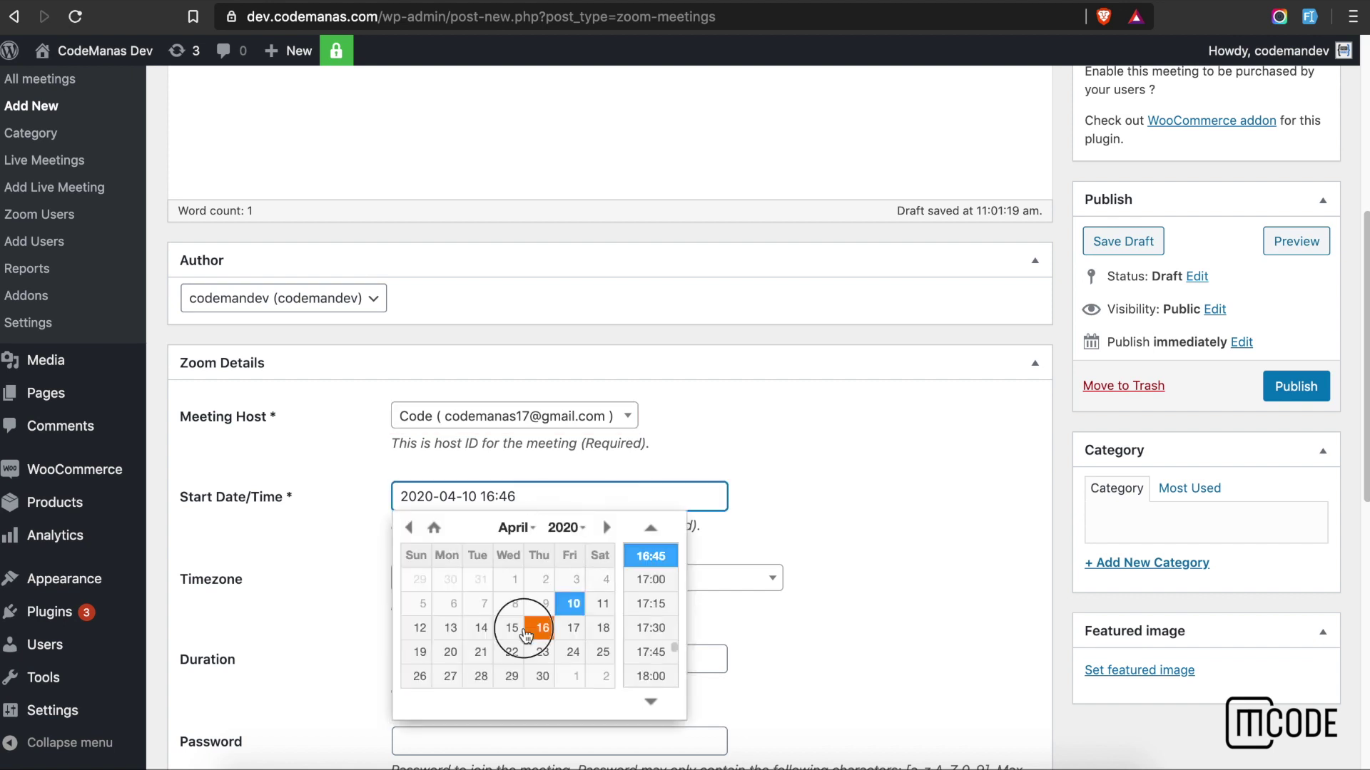
left_click(526, 628)
left_click(651, 604)
scroll(842, 556, "down", 7)
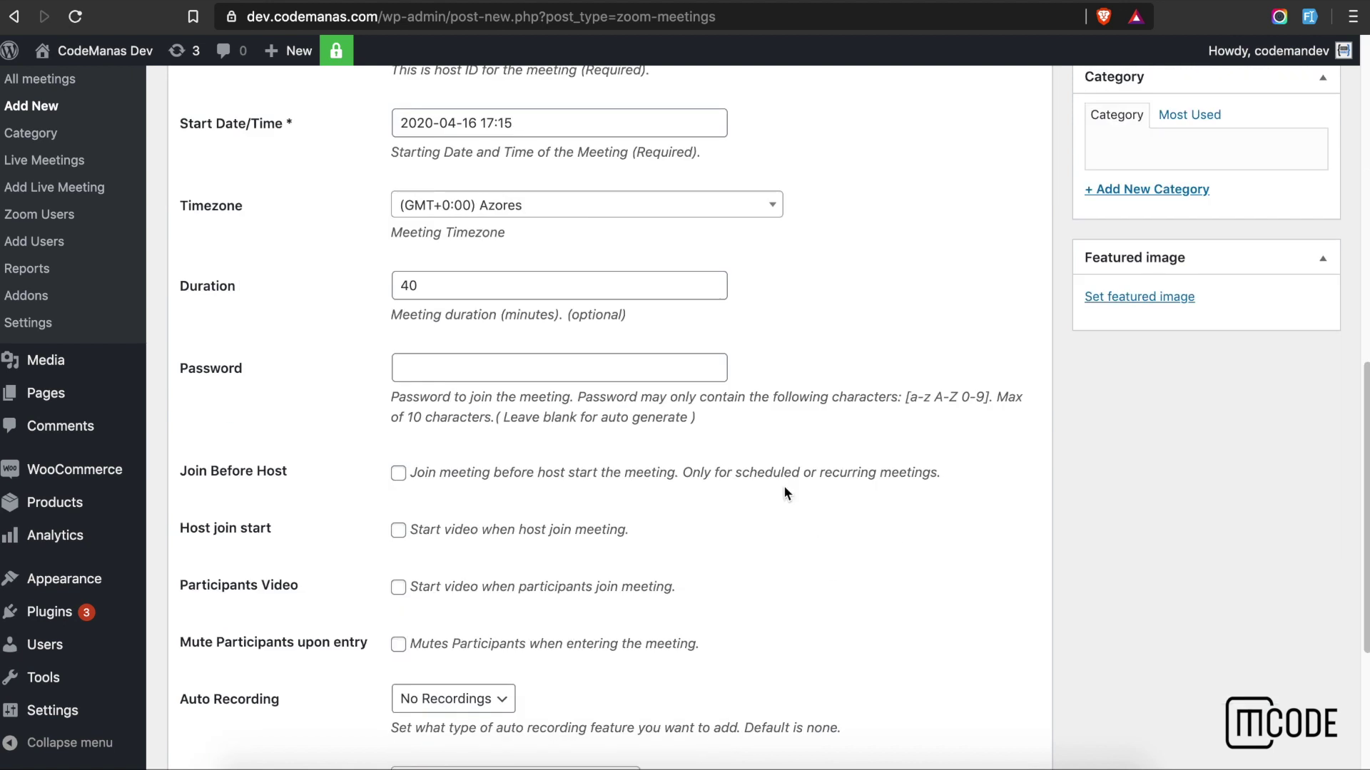
Step: Enter a meeting password and publish the meeting
left_click(545, 369)
scroll(985, 378, "up", 3)
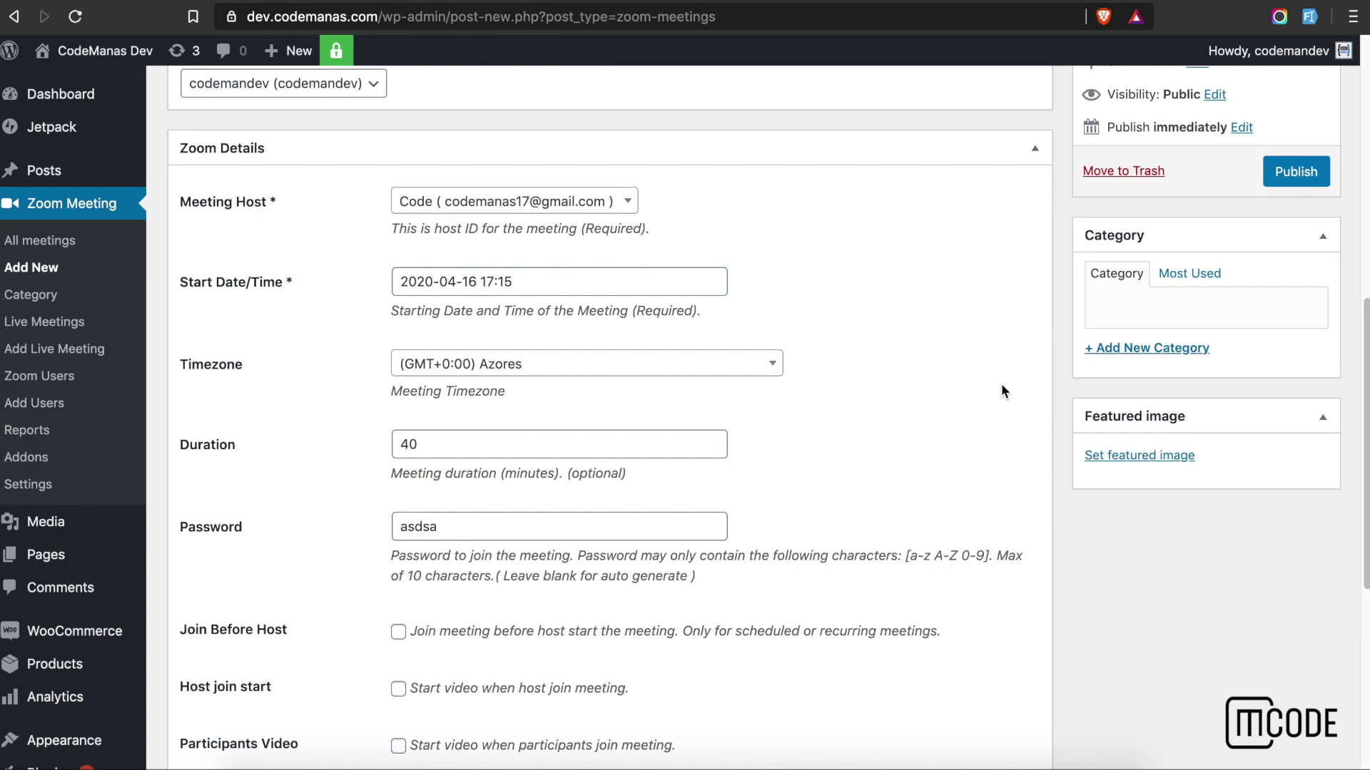
scroll(1001, 389, "up", 3)
left_click(1287, 350)
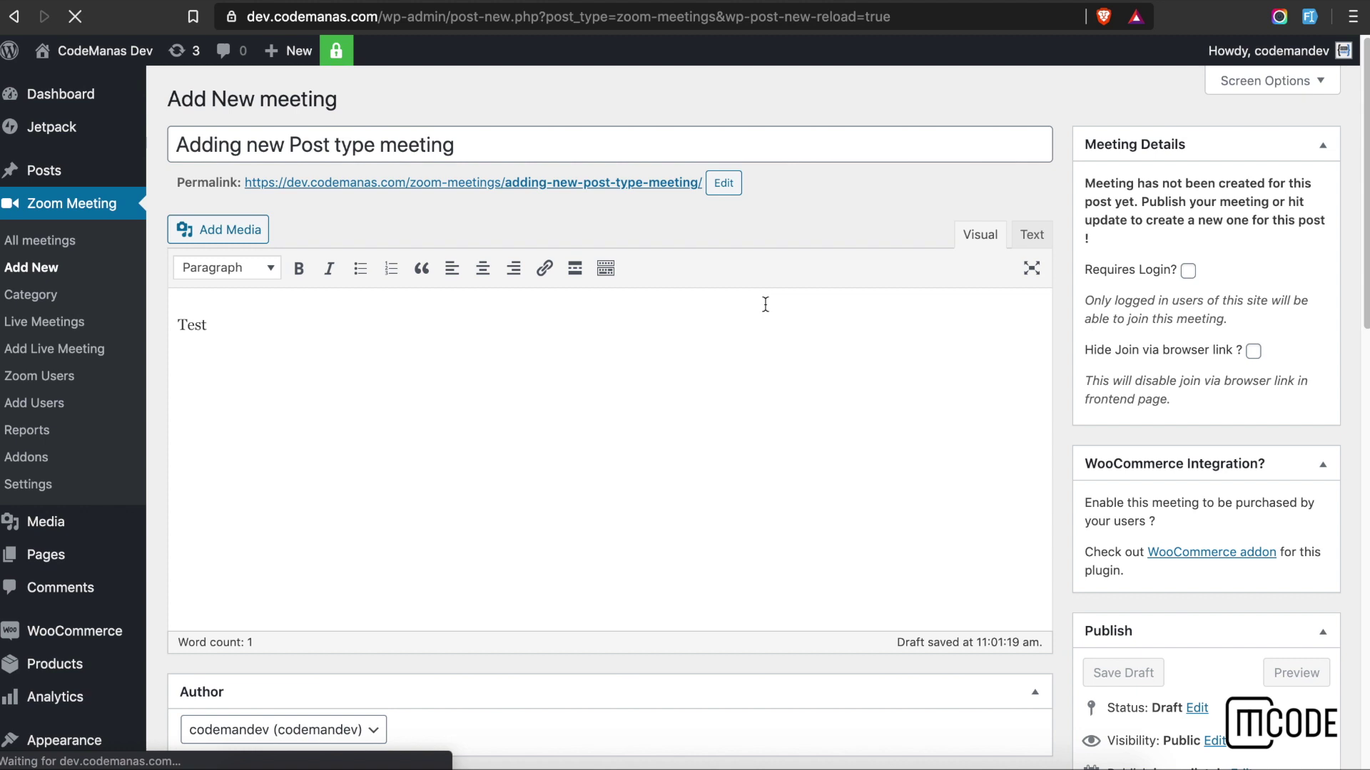
Step: View the published meeting on the frontend via its permalink
left_click(791, 230)
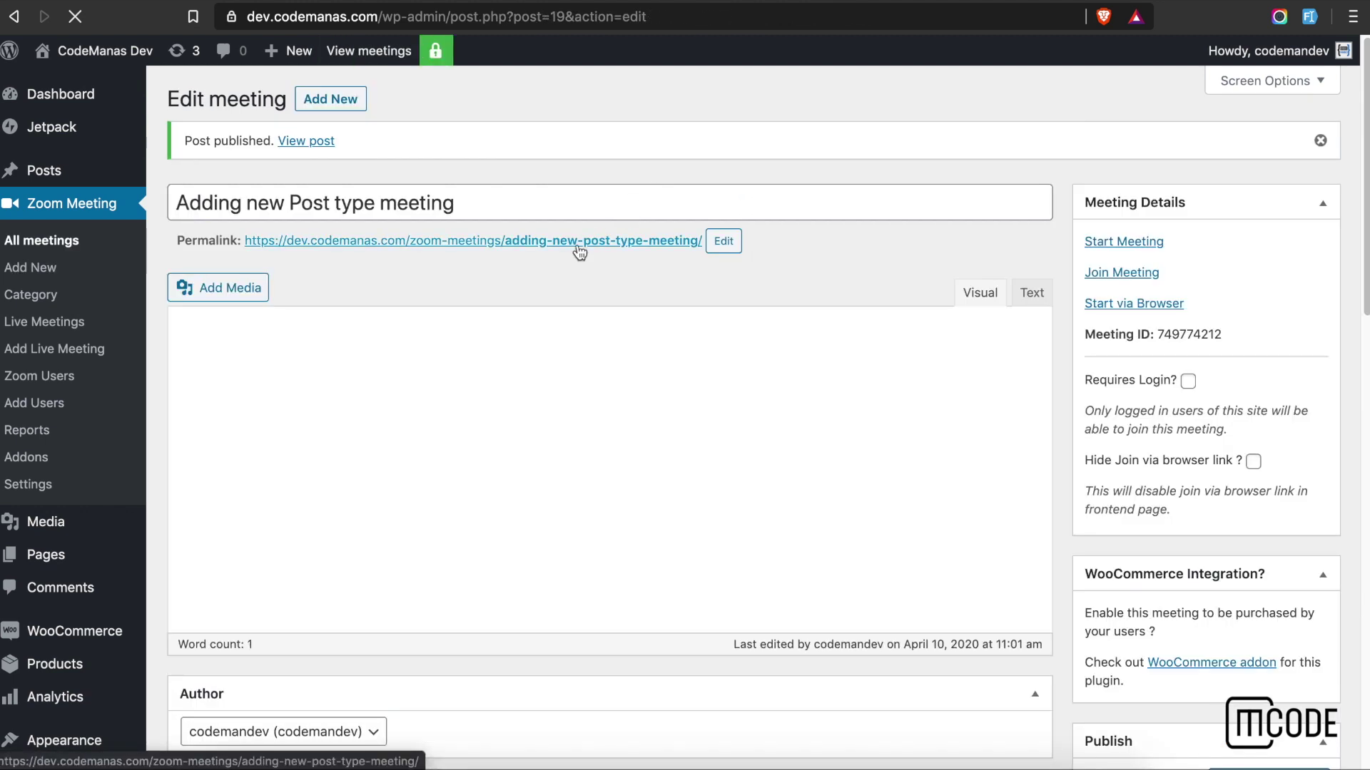
left_click(586, 241)
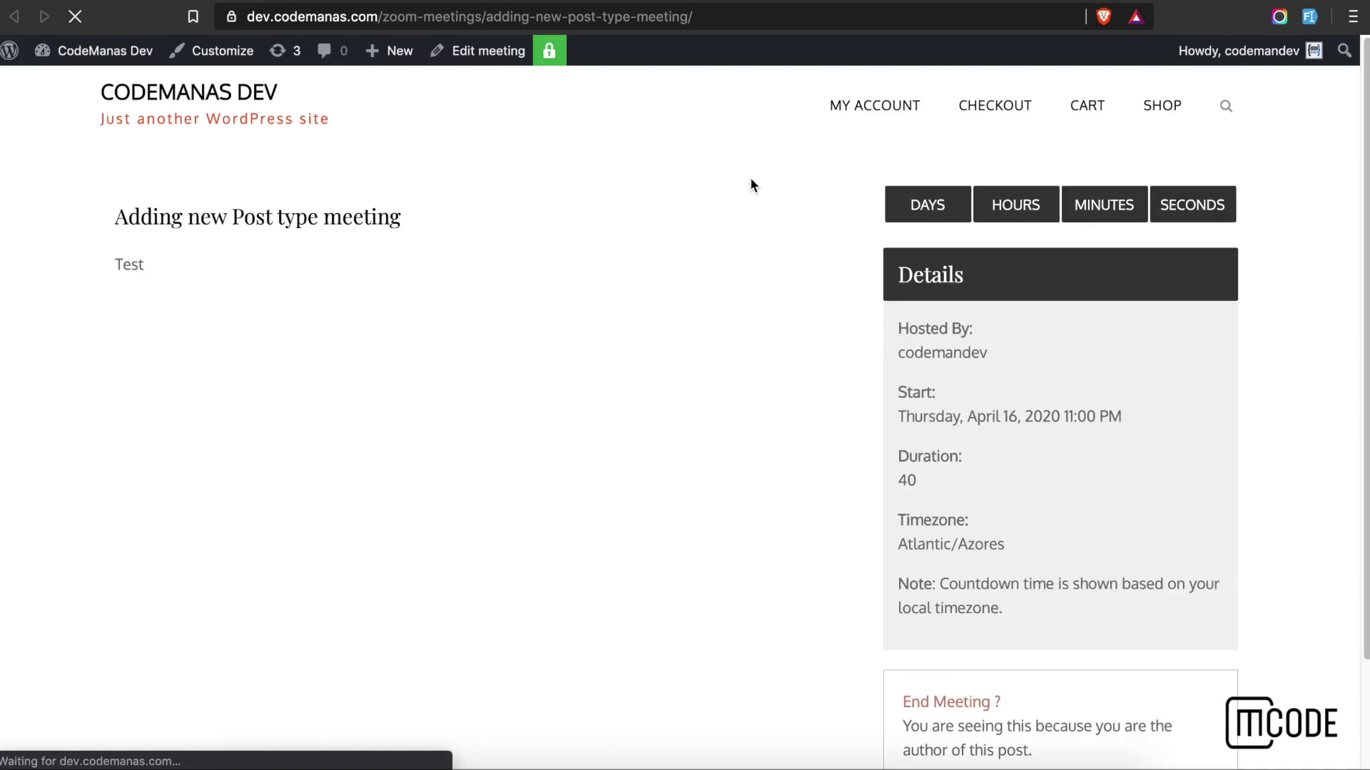
Step: Examine the meeting page's countdown timer
left_click(128, 214)
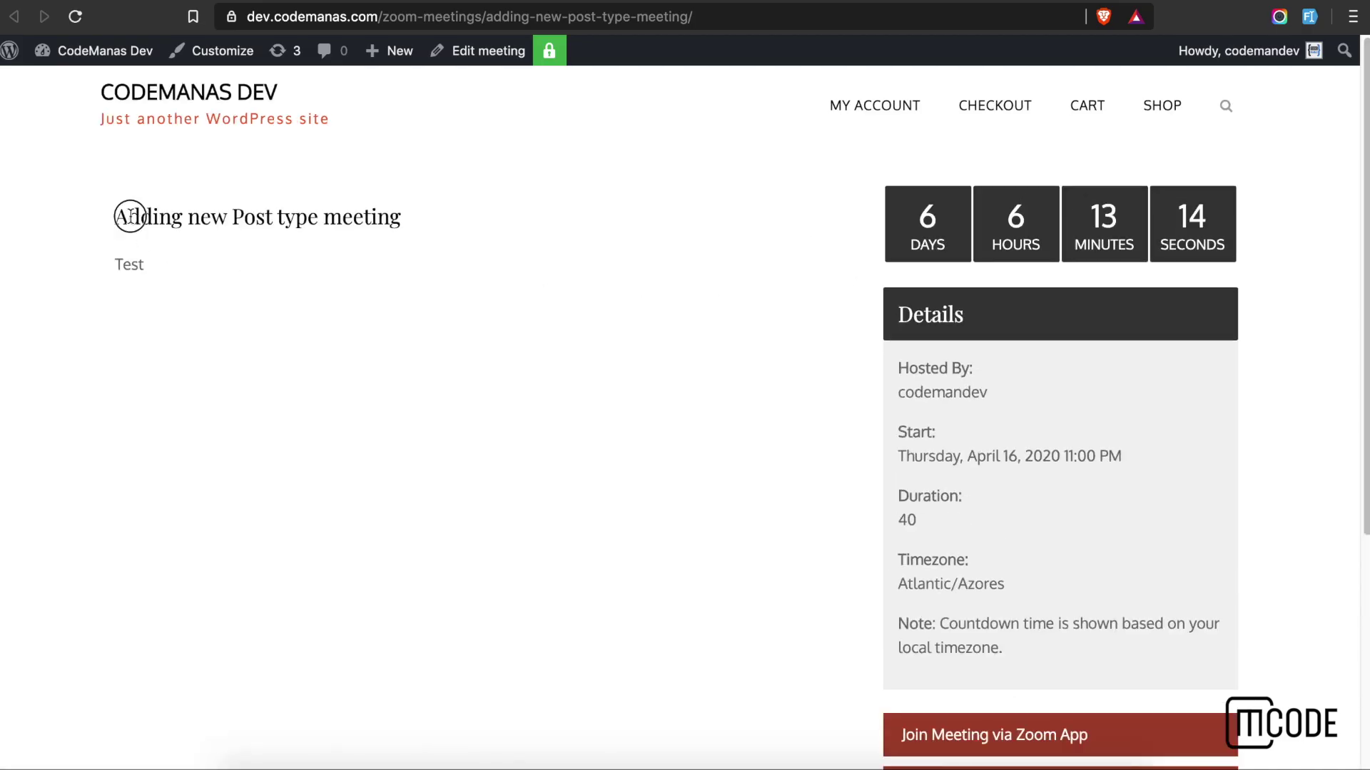
scroll(1073, 461, "down", 5)
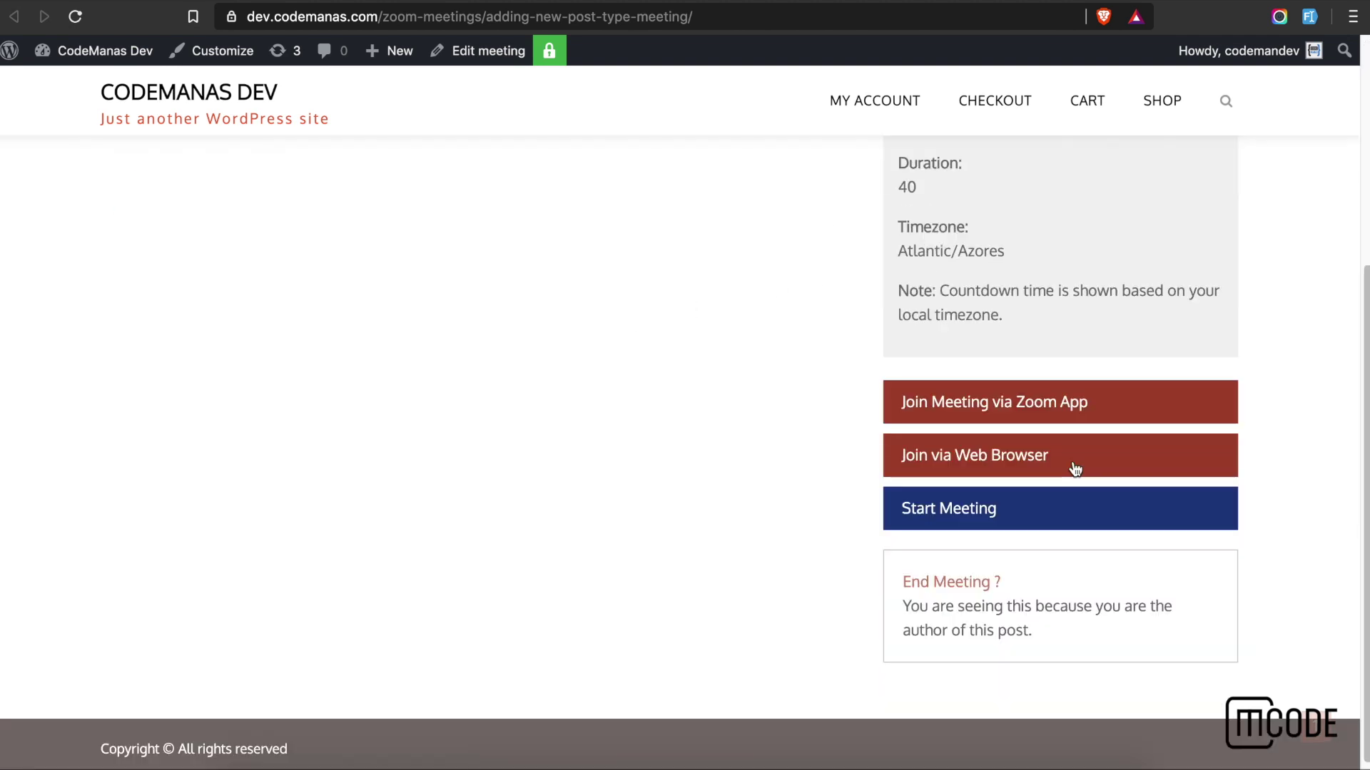
scroll(1076, 468, "up", 5)
left_click(913, 236)
left_click_drag(913, 236, 1228, 253)
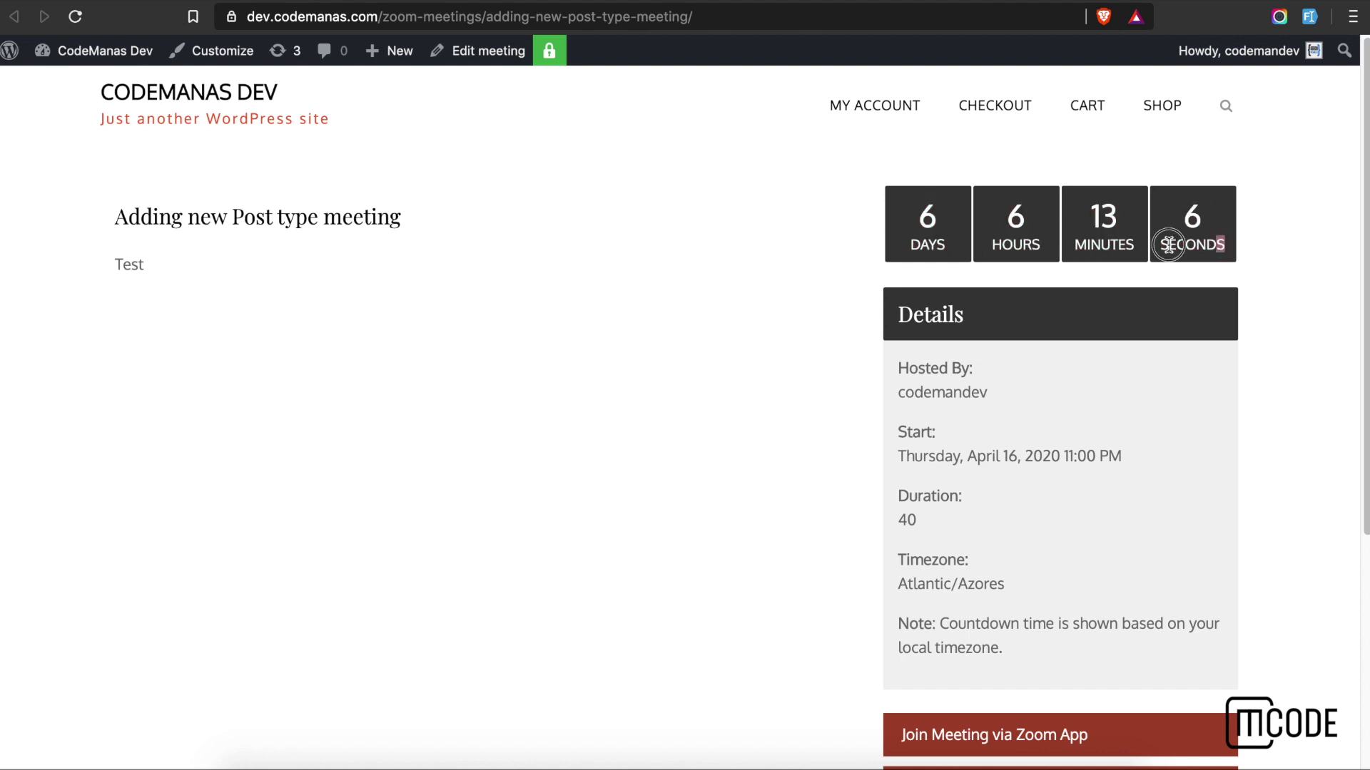
left_click(1137, 312)
Step: Review Hosted By, timezone Atlantic/Azores and the join-via-app, browser and start buttons
scroll(1137, 312, "down", 1)
left_click(993, 345)
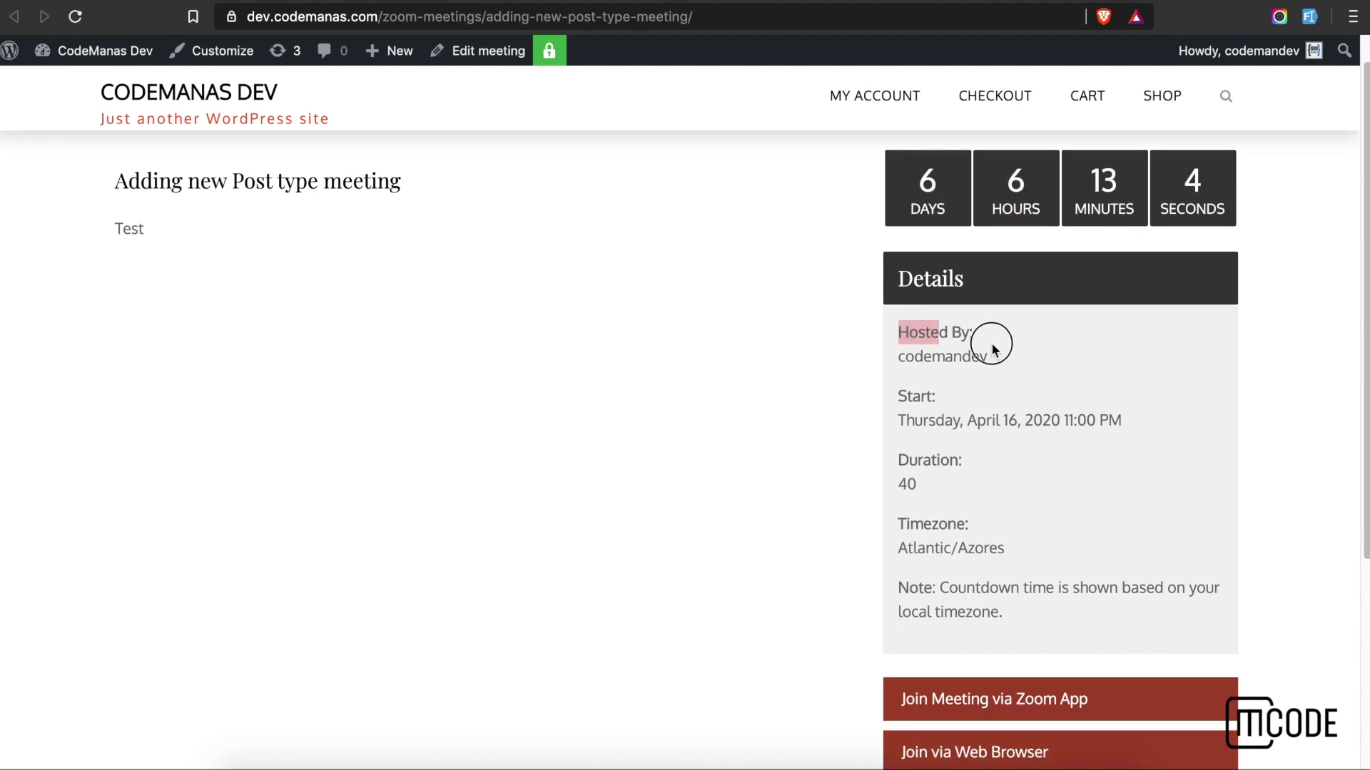
scroll(1027, 361, "down", 1)
left_click_drag(899, 383, 1159, 391)
scroll(1141, 392, "down", 1)
left_click_drag(1125, 529, 883, 240)
left_click(1107, 336)
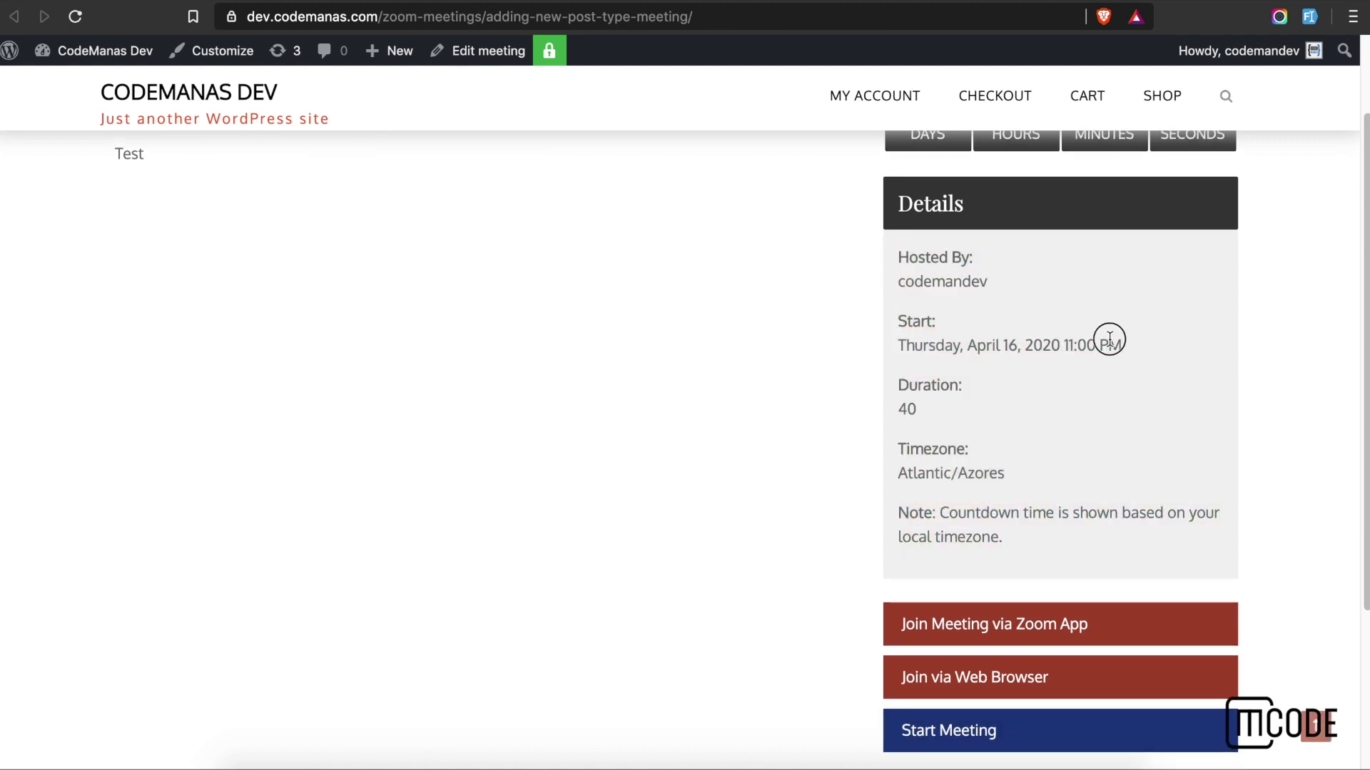
scroll(1110, 339, "down", 5)
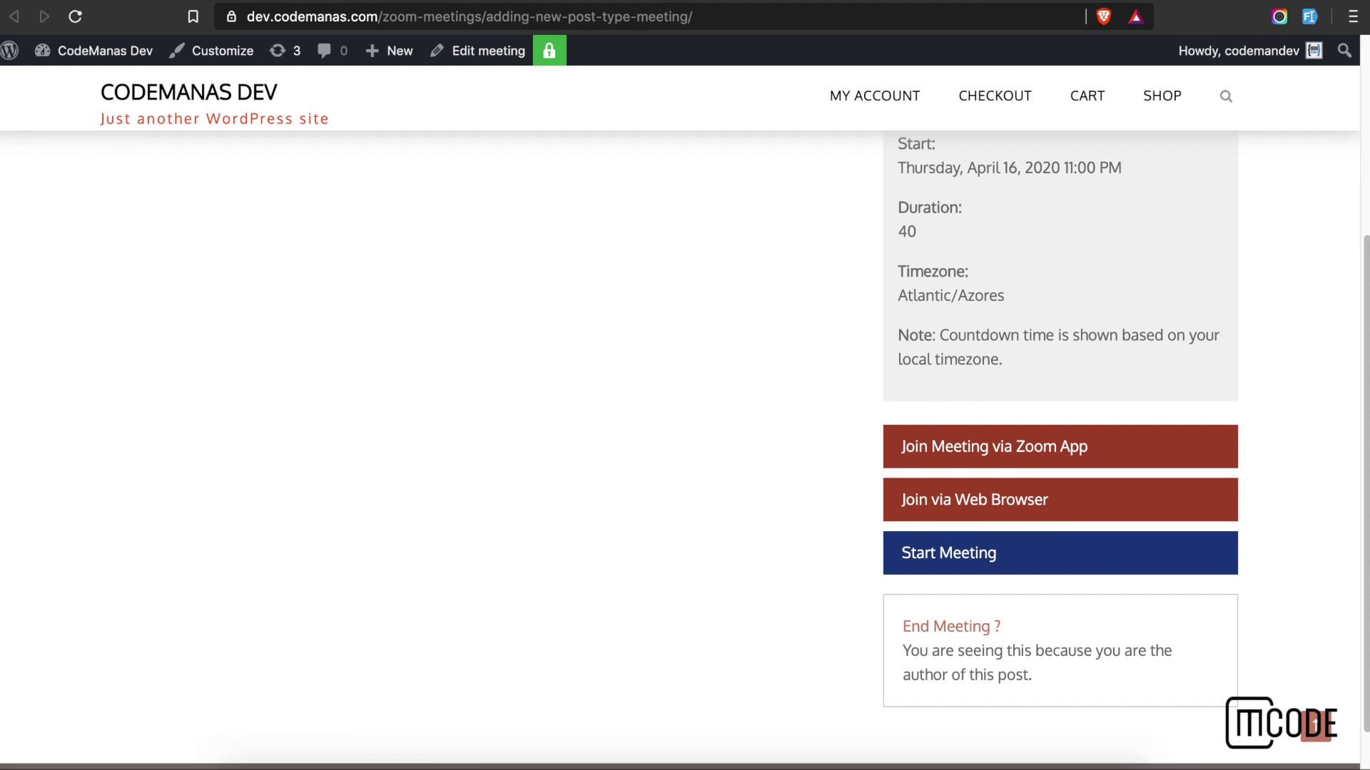
scroll(1062, 321, "up", 5)
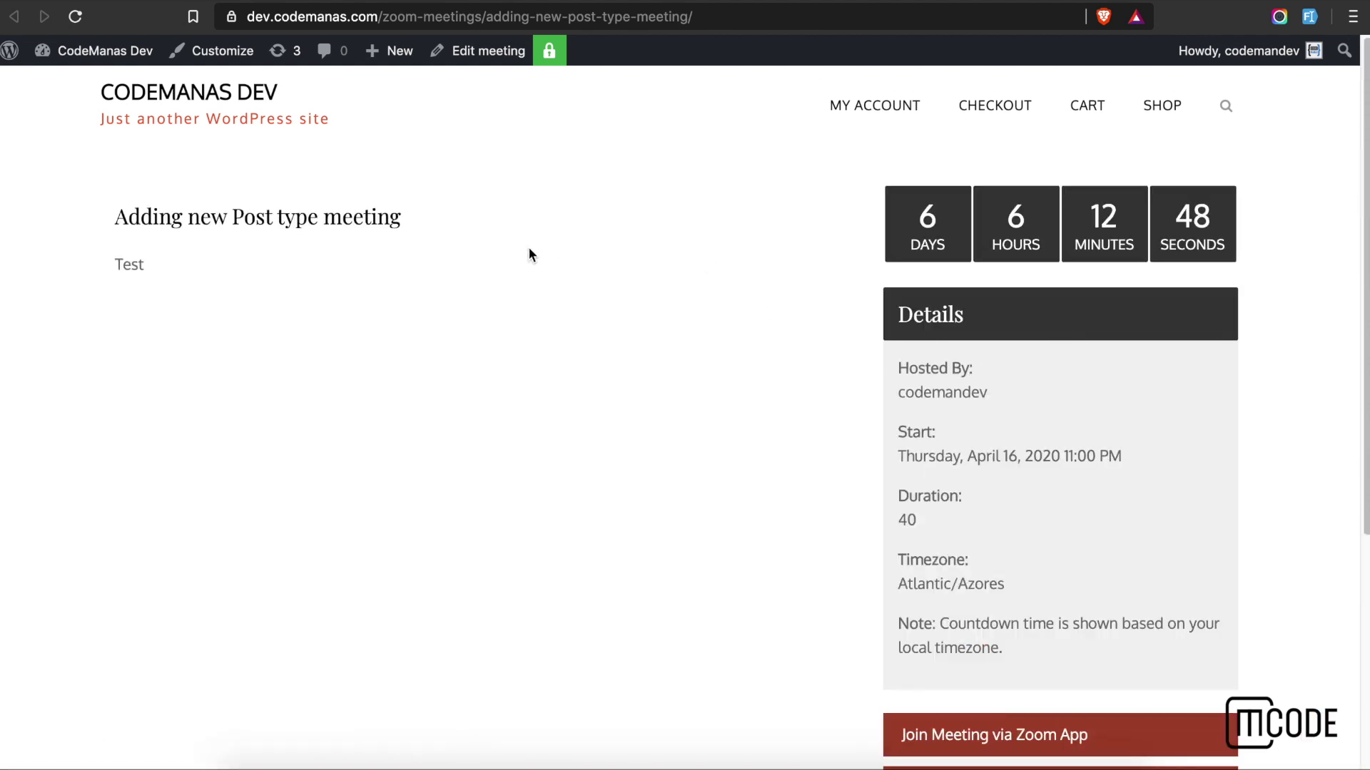
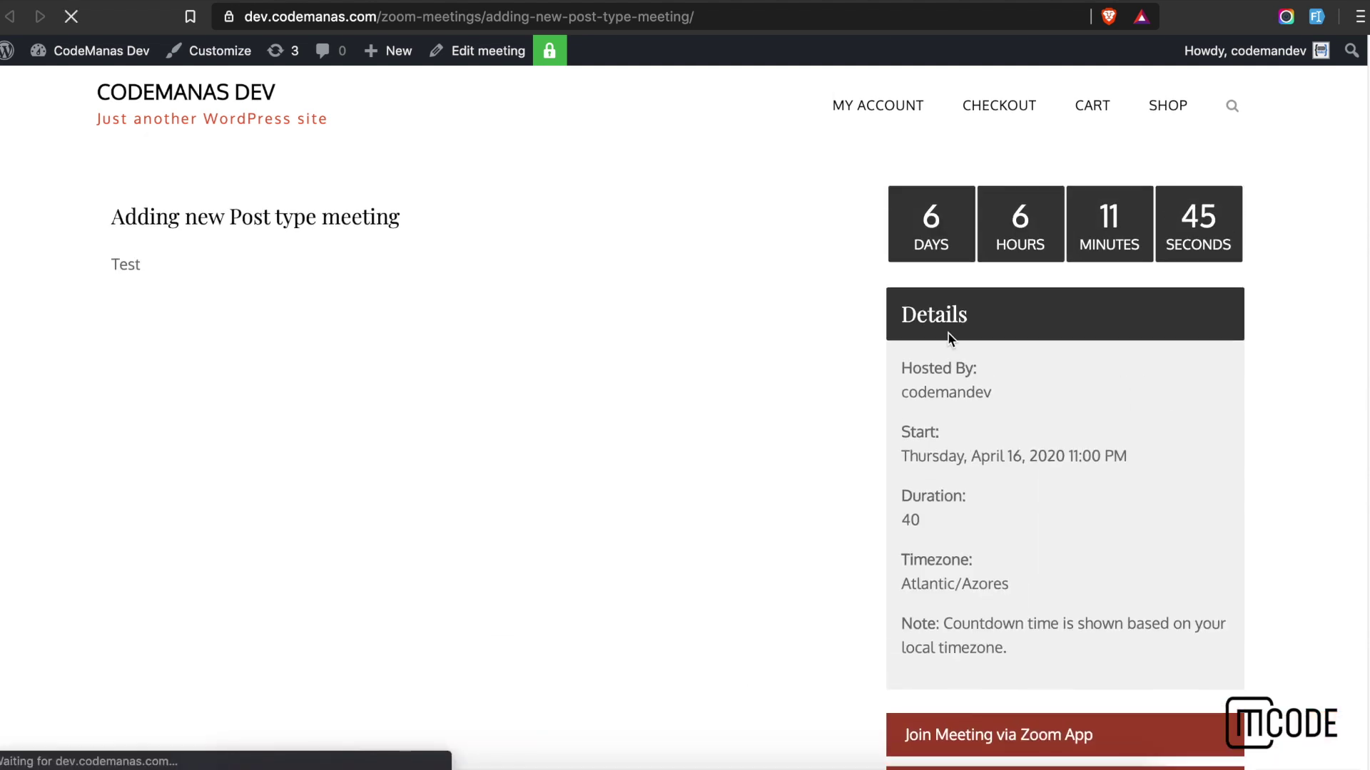
Step: Review the meeting-ended notice on the meeting's page
left_click(611, 16)
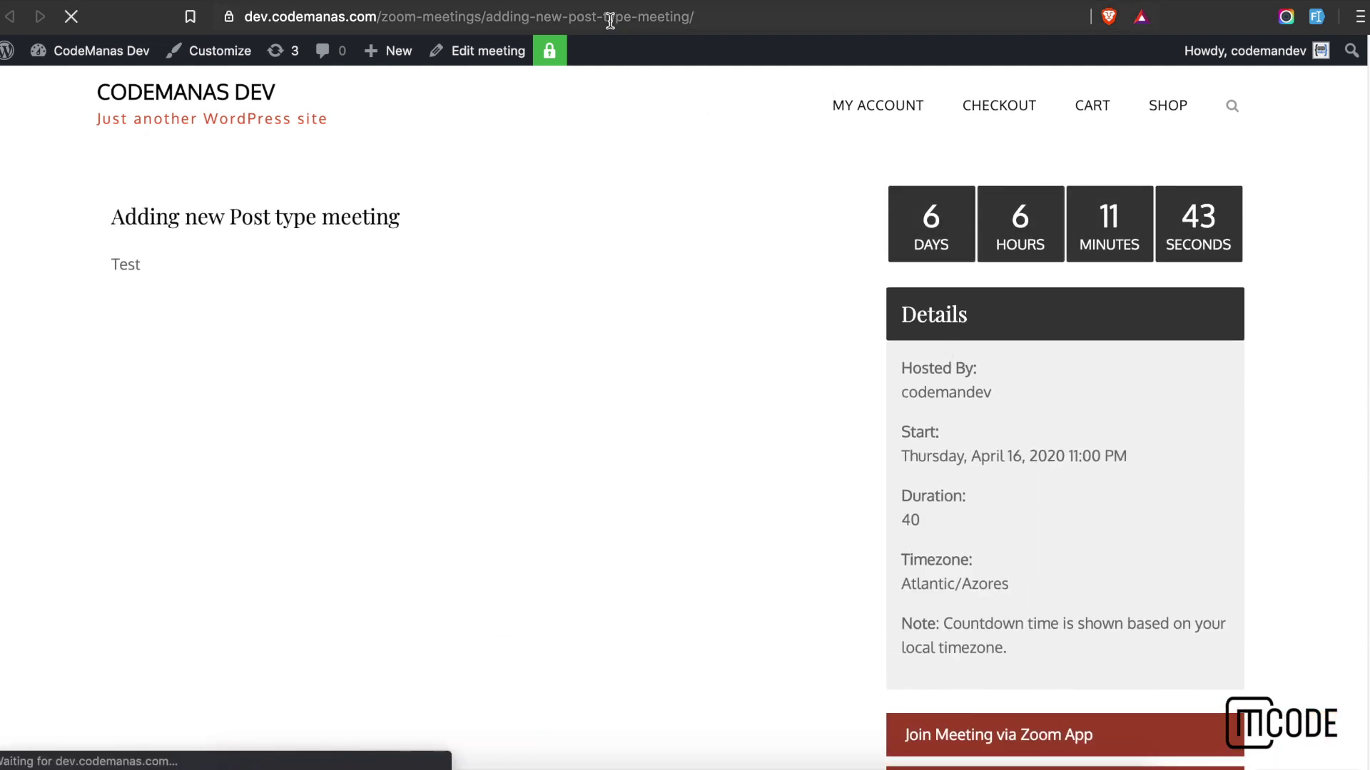
left_click(697, 165)
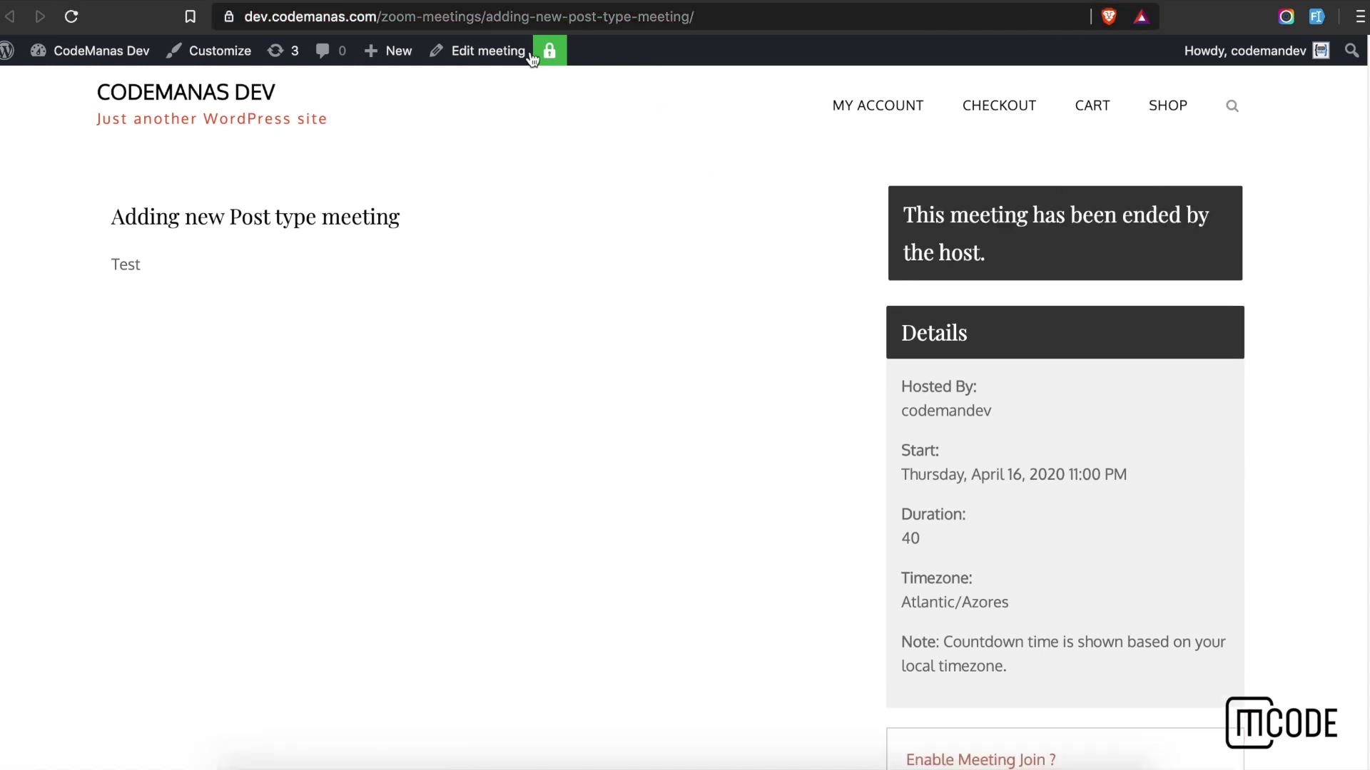
scroll(975, 395, "down", 5)
scroll(1098, 588, "up", 5)
scroll(1156, 580, "down", 3)
scroll(1099, 588, "up", 3)
left_click_drag(900, 221, 1110, 275)
left_click(1111, 279)
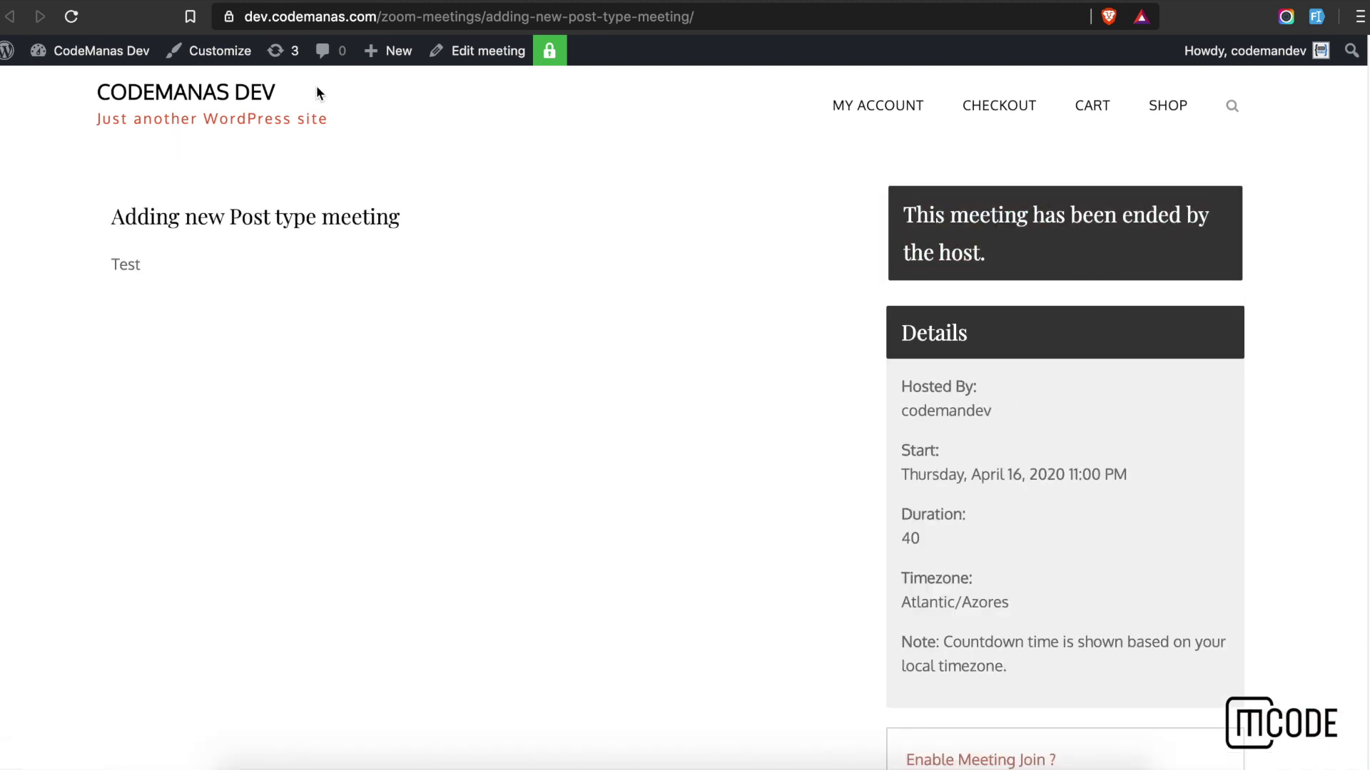
Step: Copy the meeting page URL and load it in a new private window
left_click(367, 16)
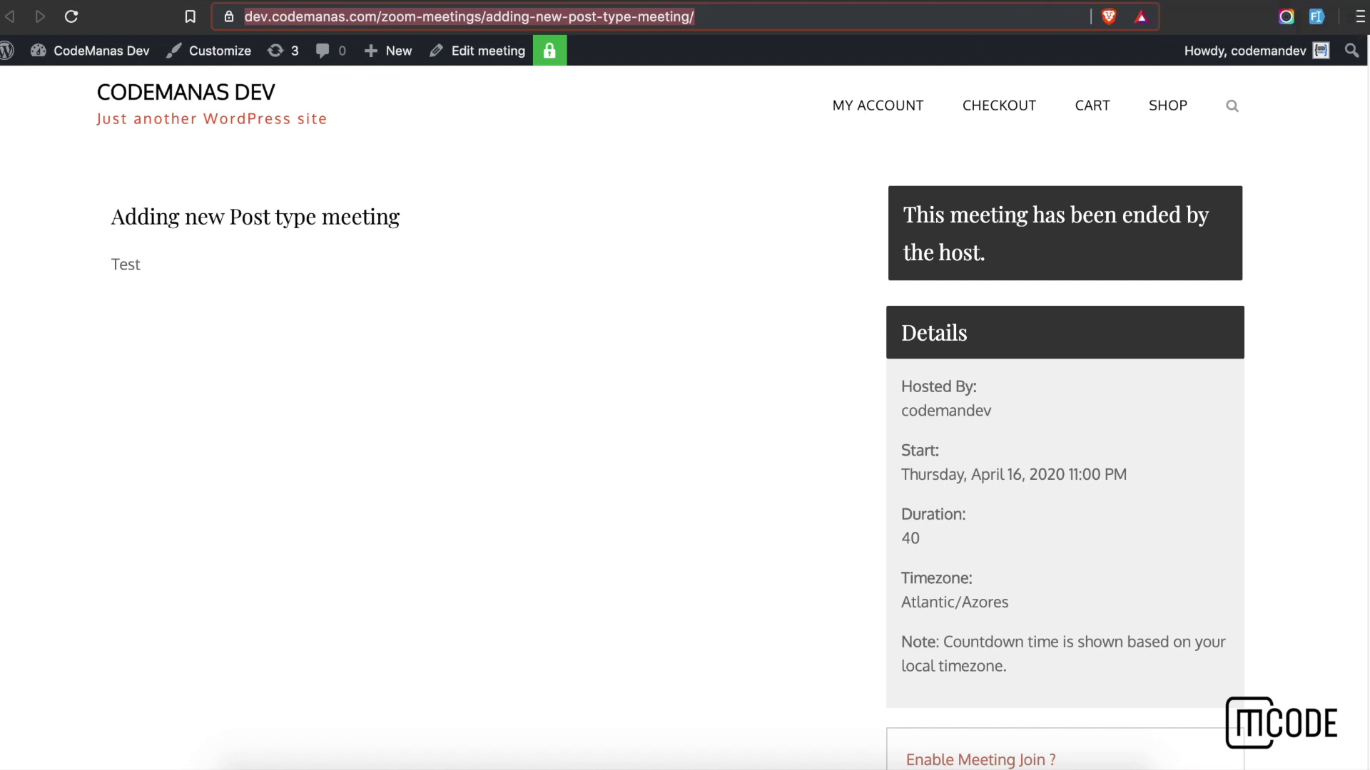
left_click(719, 17)
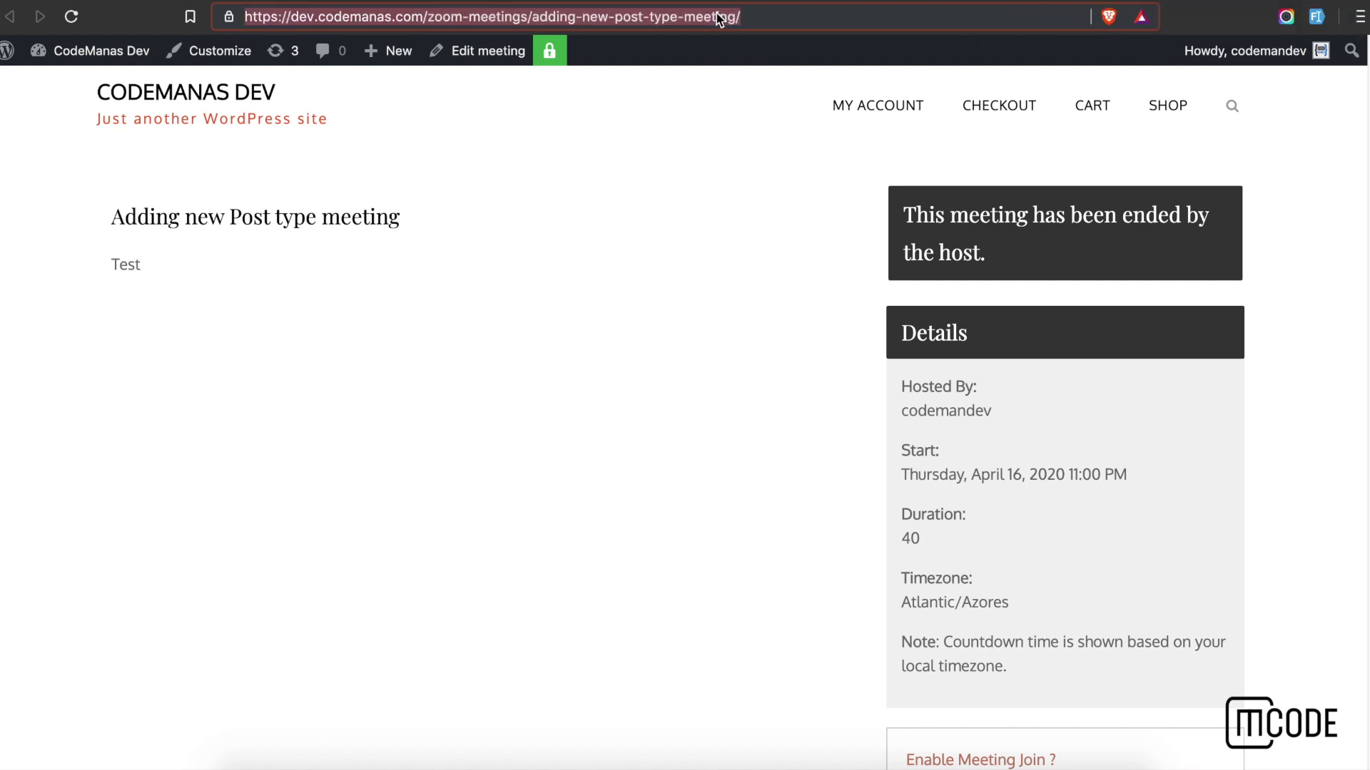
key("super+c")
key("super+shift+n")
key("super+v")
key("Return")
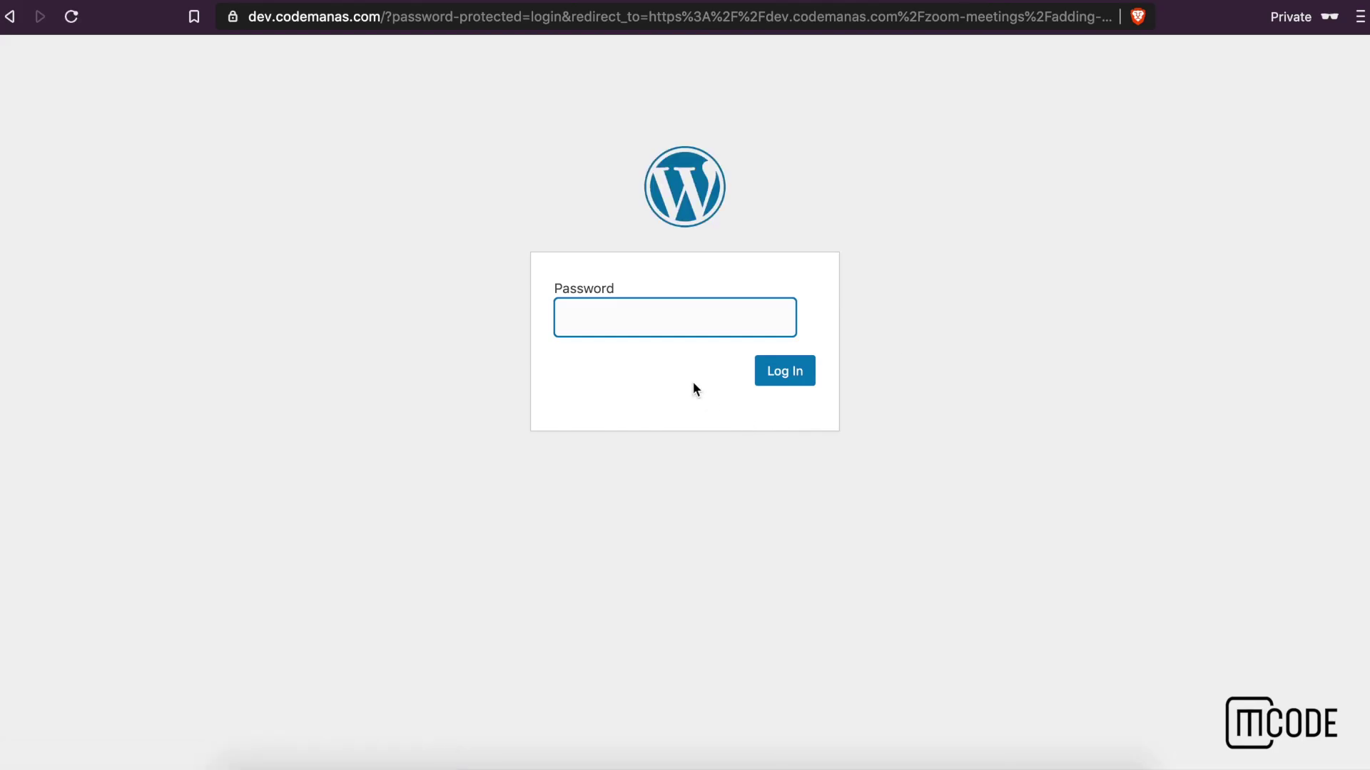
Step: Log in with the saved site password and view the 'ended by the host' notice
left_click(727, 341)
key("Down")
key("Return")
key("Tab")
key("Return")
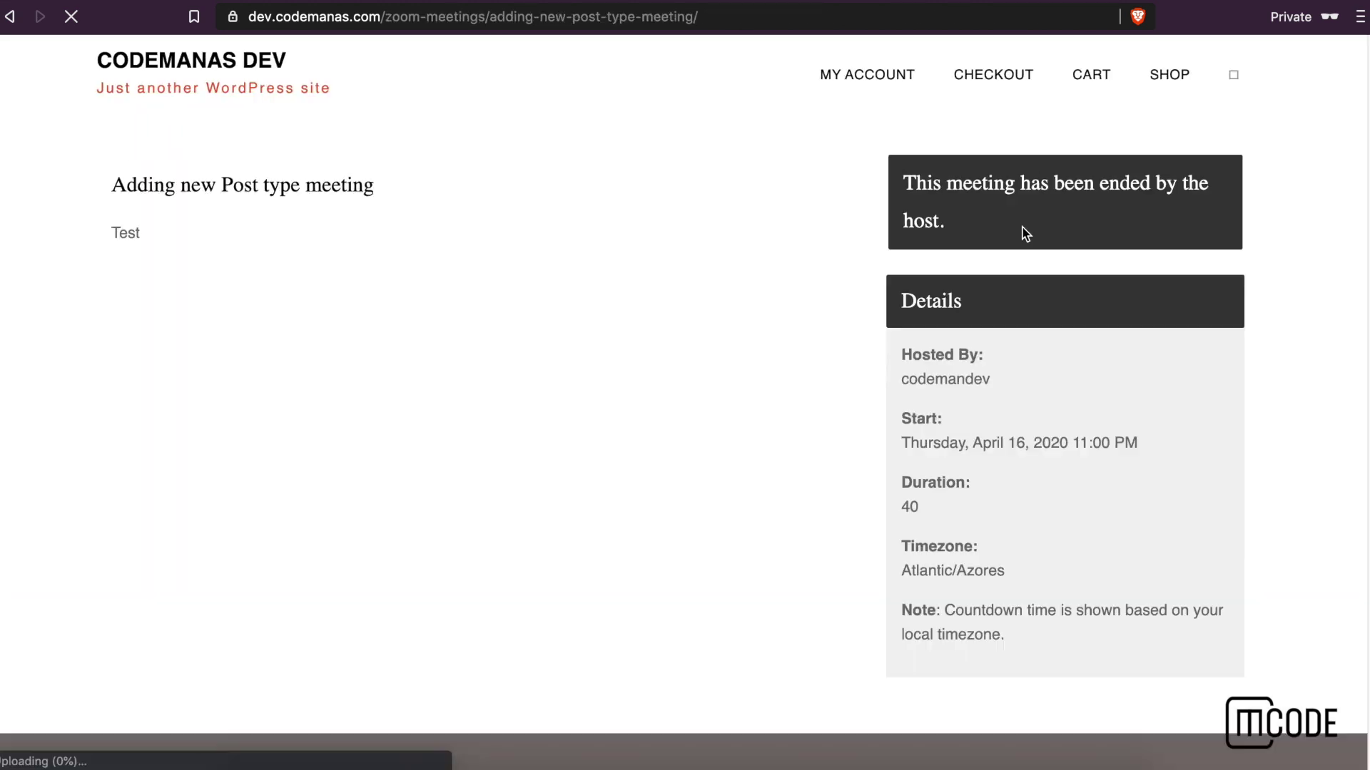
left_click_drag(977, 218, 896, 174)
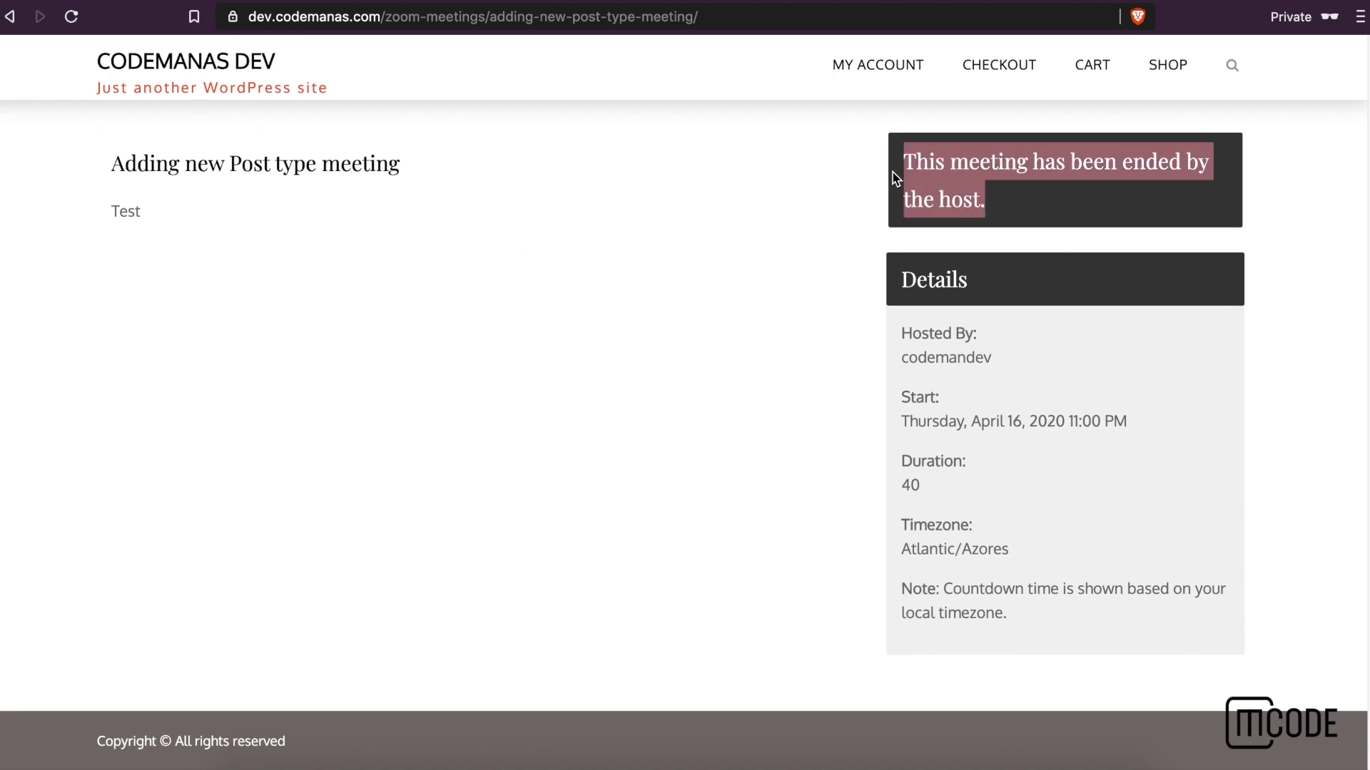
left_click(926, 259)
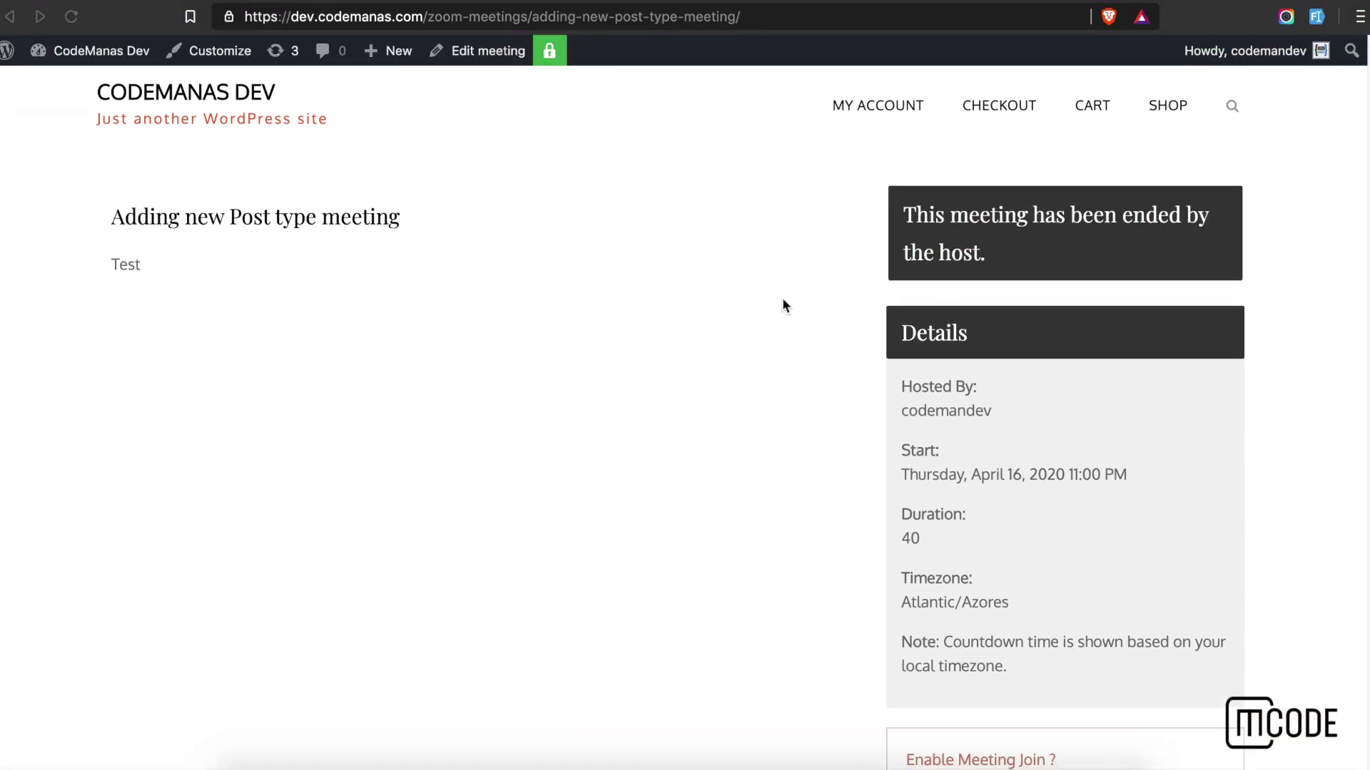
scroll(833, 373, "down", 5)
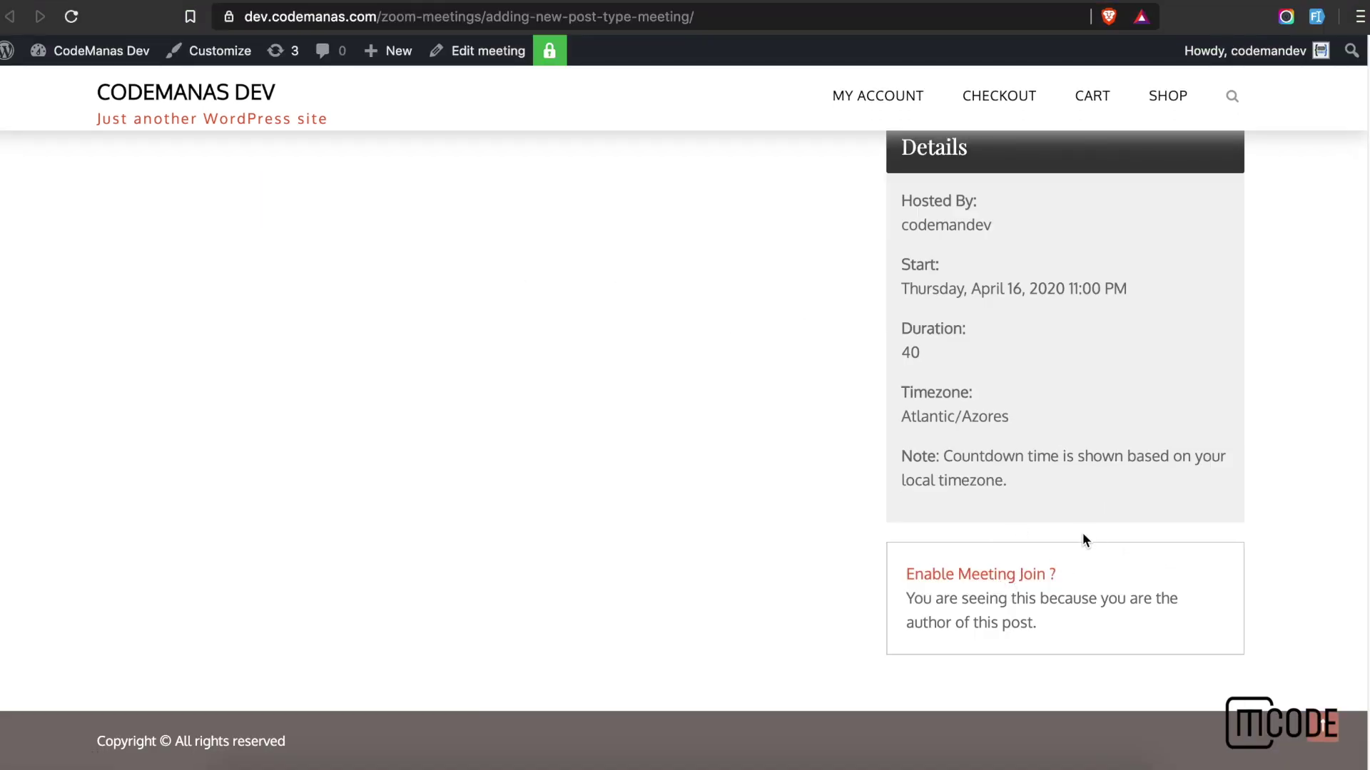
Step: Enable meeting join, reload the page as a visitor, and choose Join via Web Browser
left_click(1026, 581)
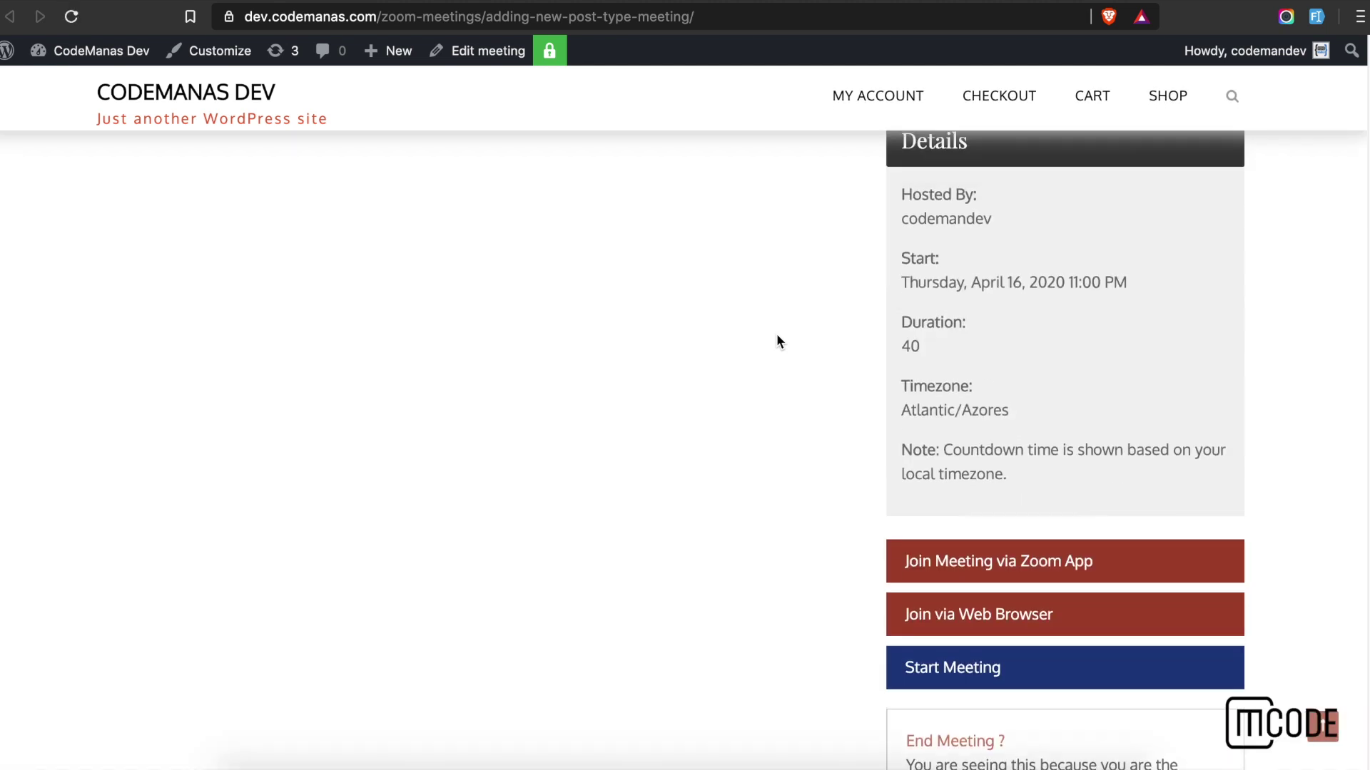
key("super+grave")
key("super+r")
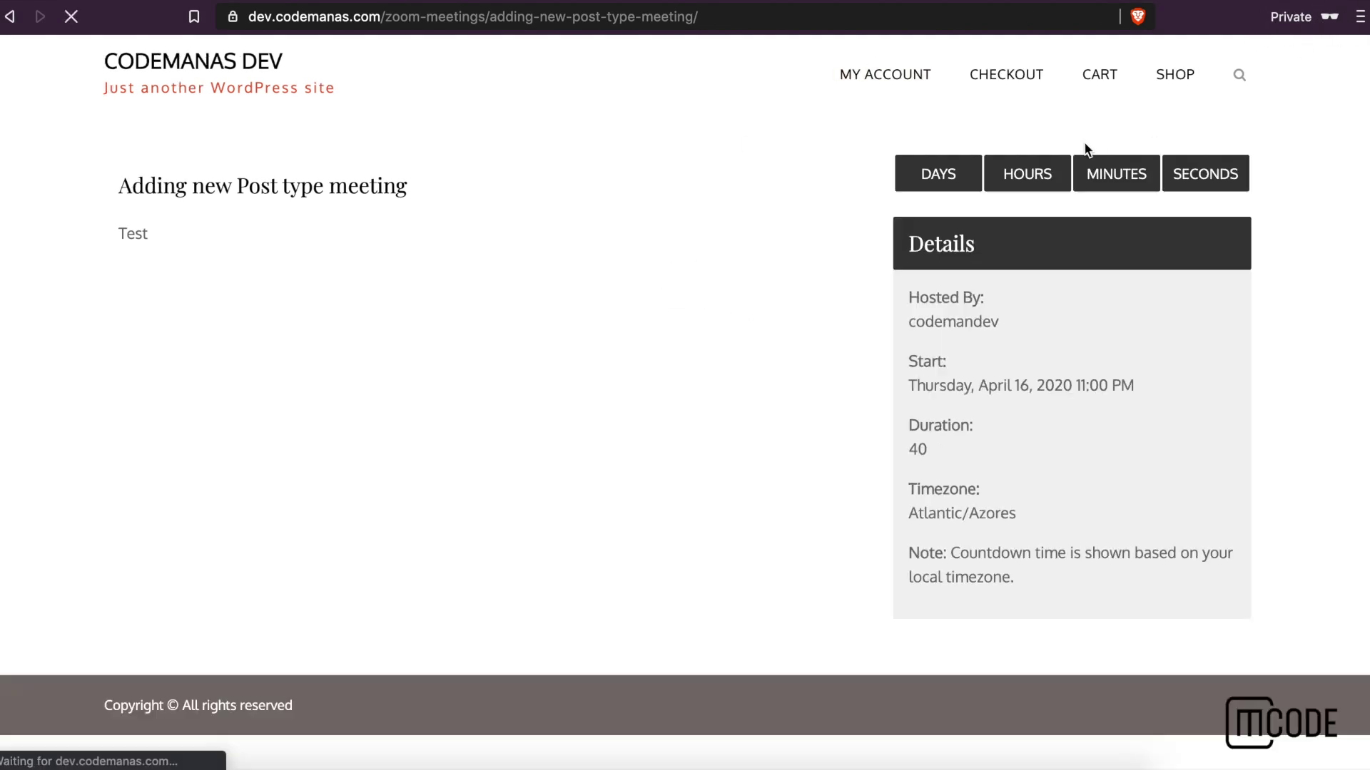
left_click(964, 185)
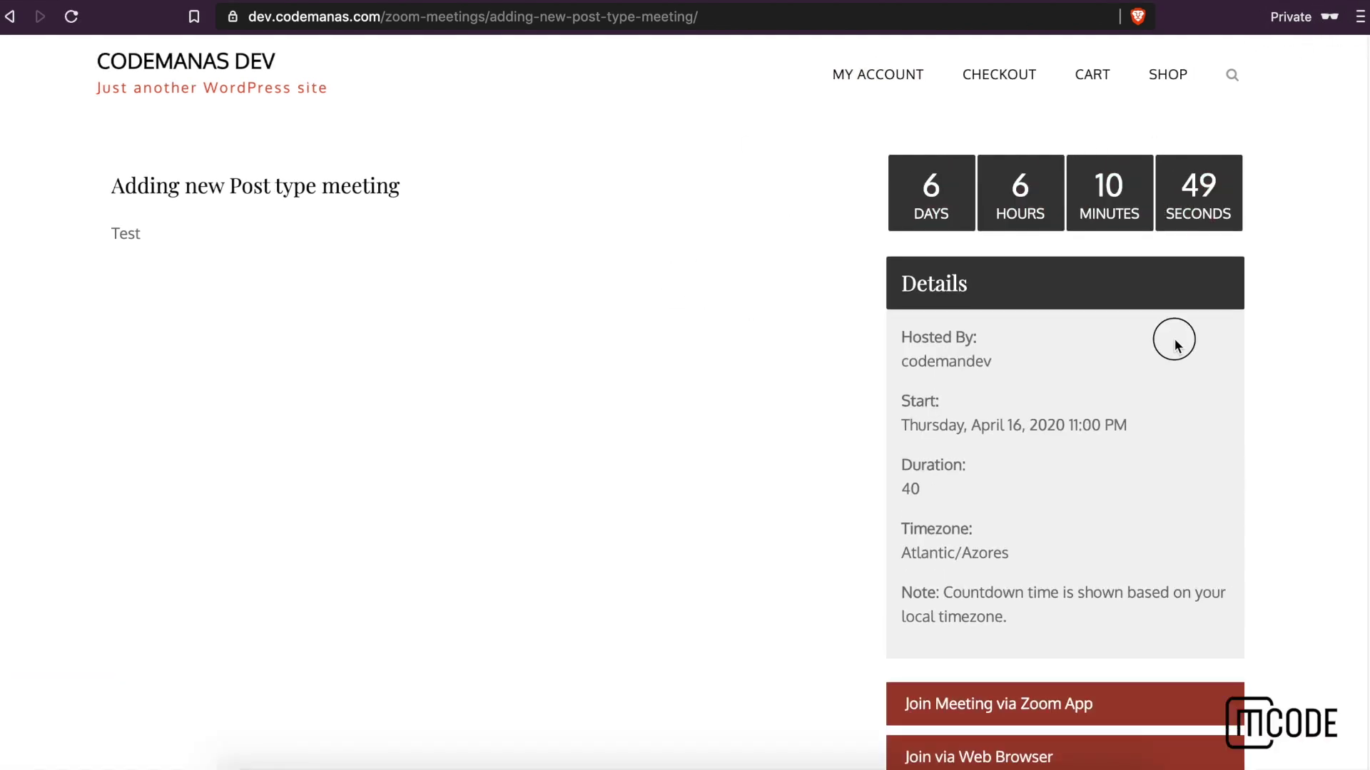
scroll(1170, 333, "down", 3)
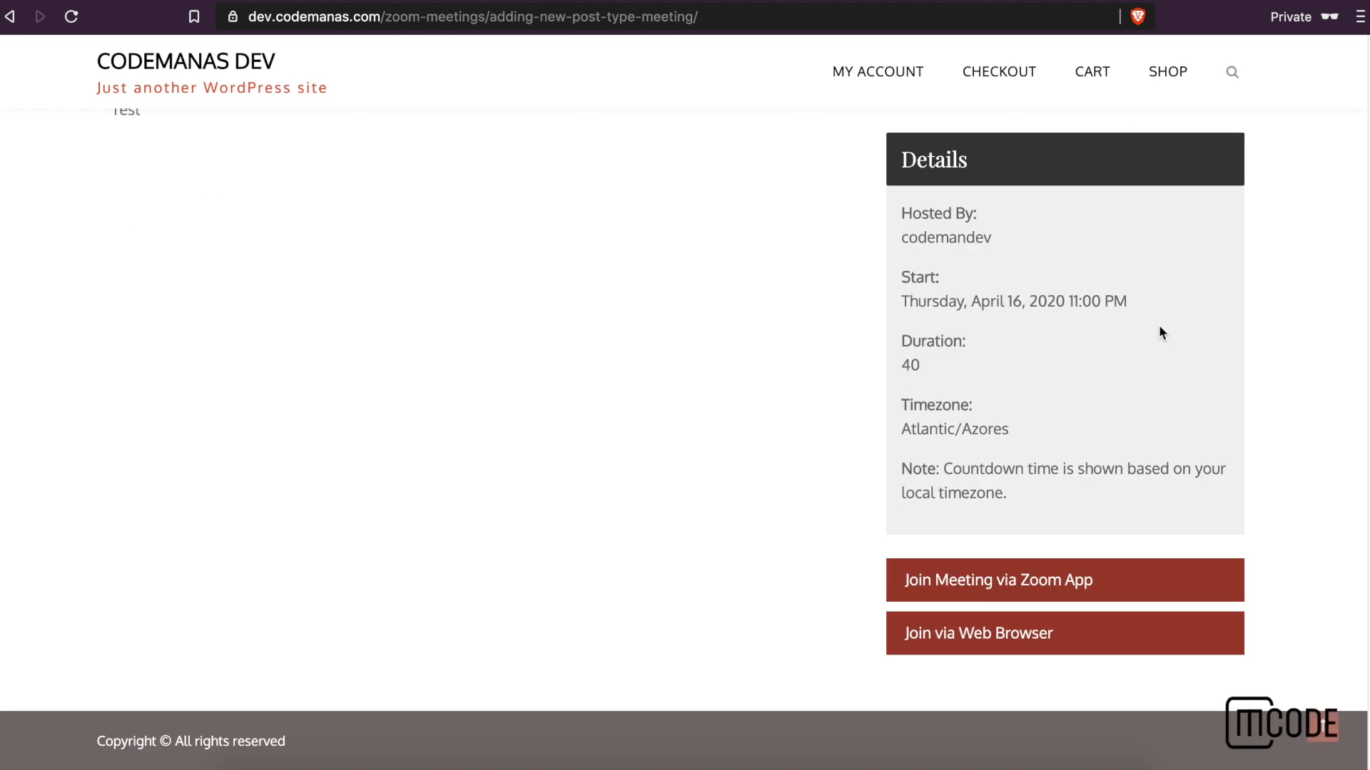
left_click(997, 646)
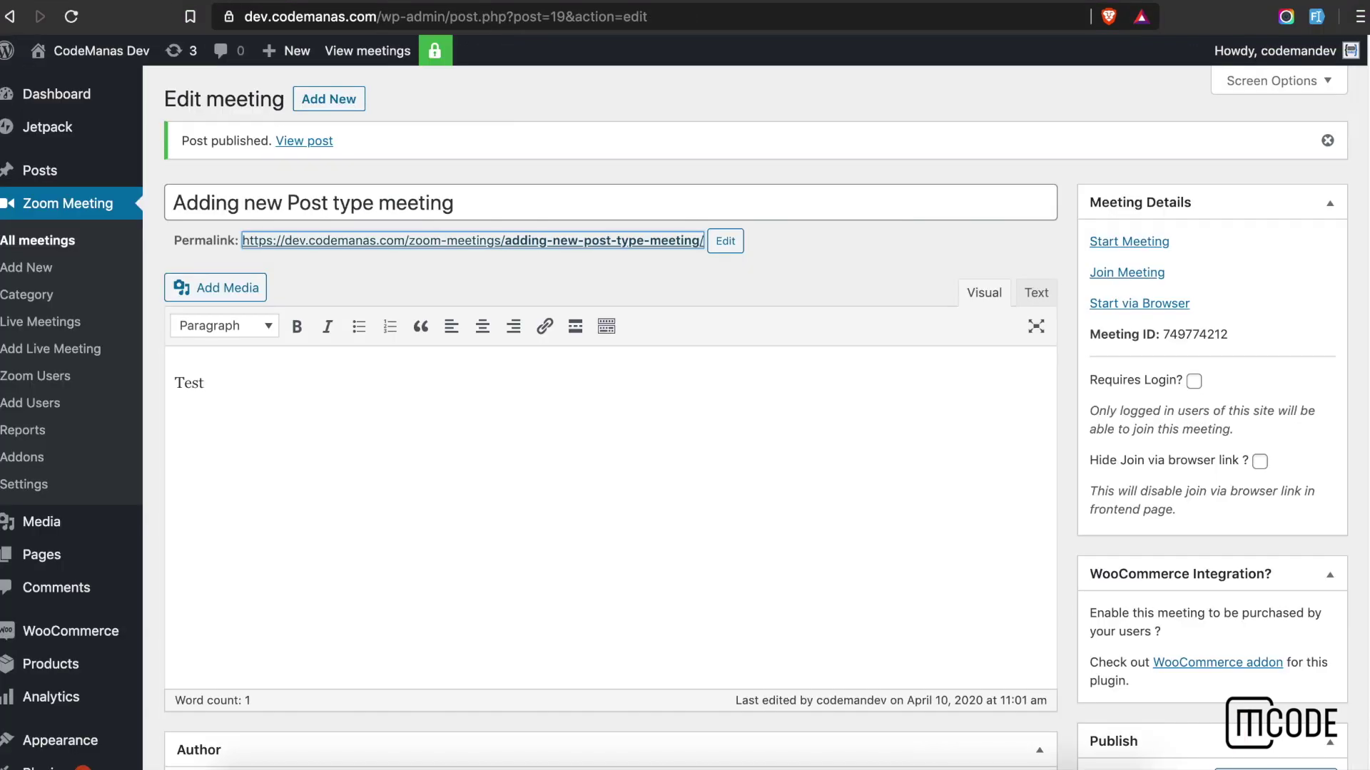
Step: Start the meeting in the browser as host and inspect its zoom.us/wc start URL
left_click(548, 287)
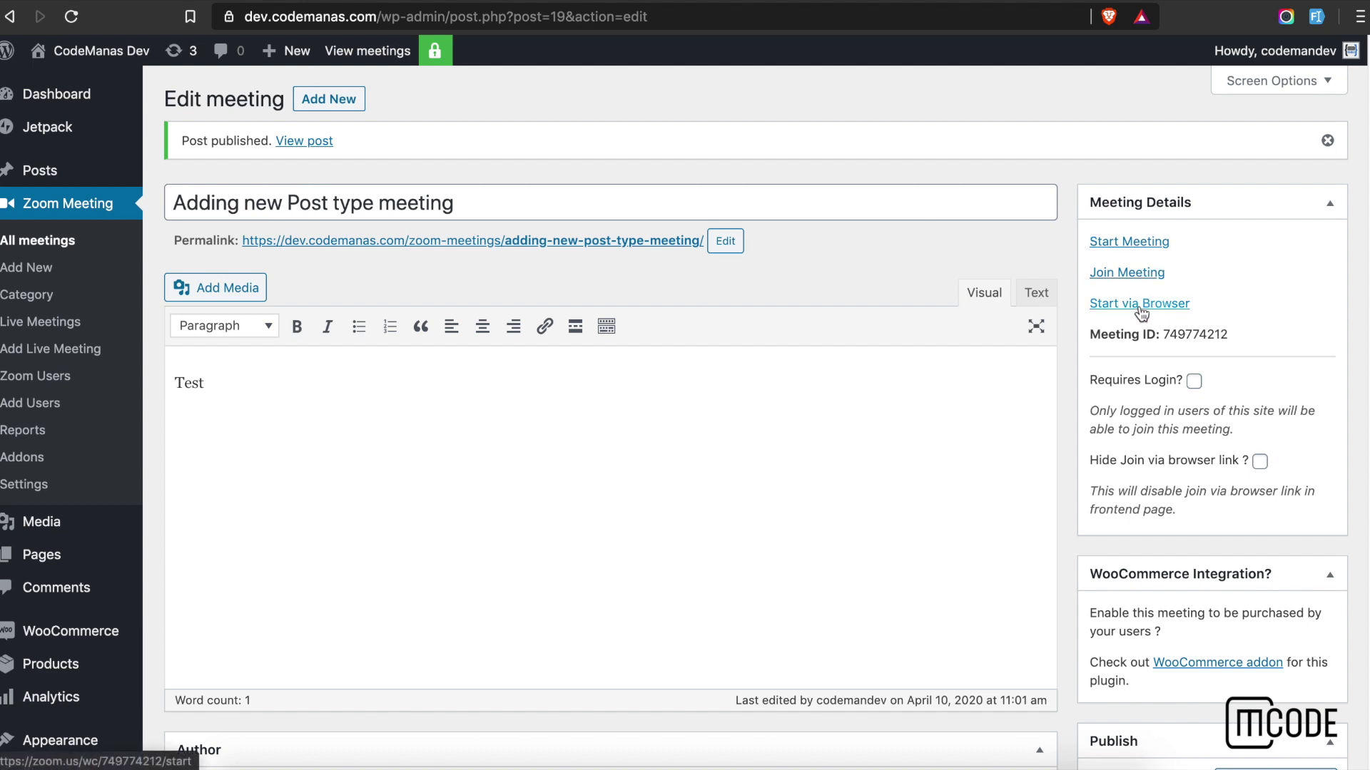
left_click(1141, 304)
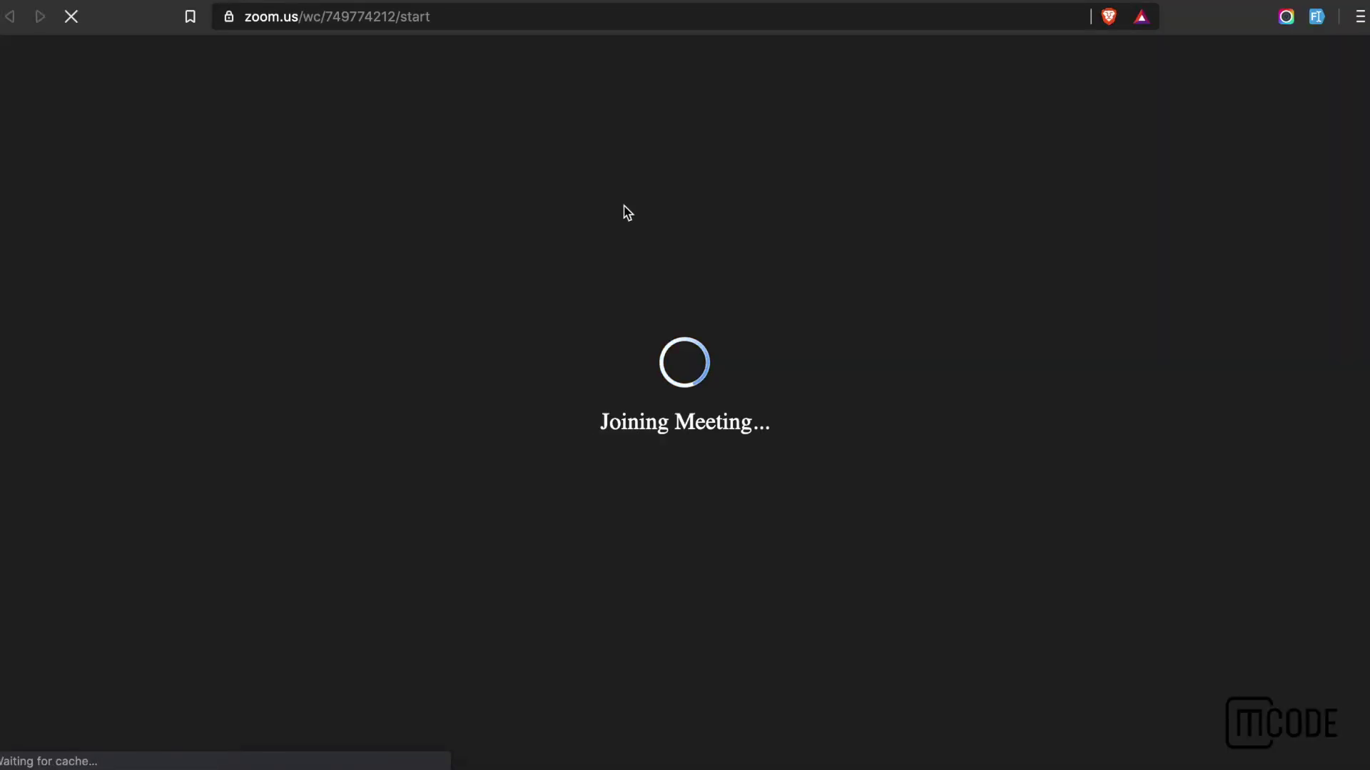
left_click(249, 17)
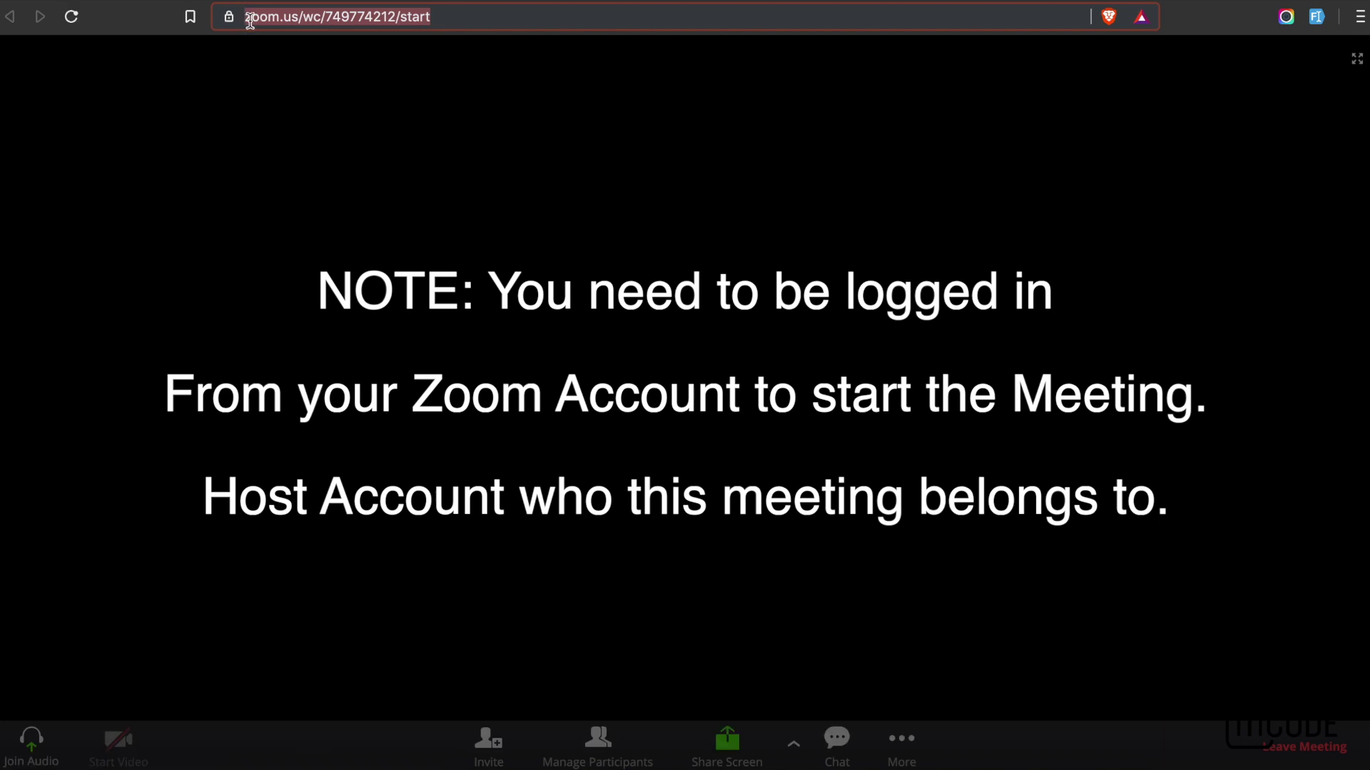
left_click(443, 19)
left_click_drag(546, 14, 236, 12)
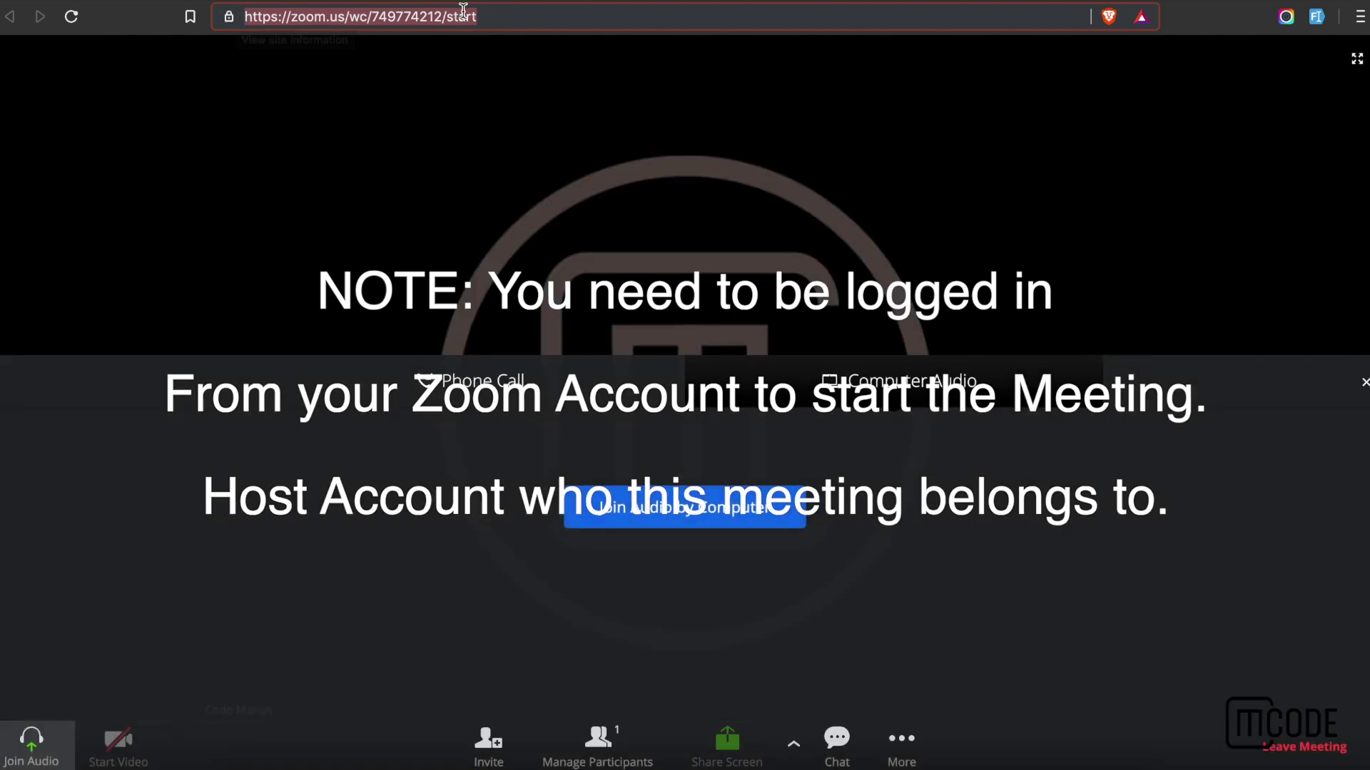
left_click(489, 14)
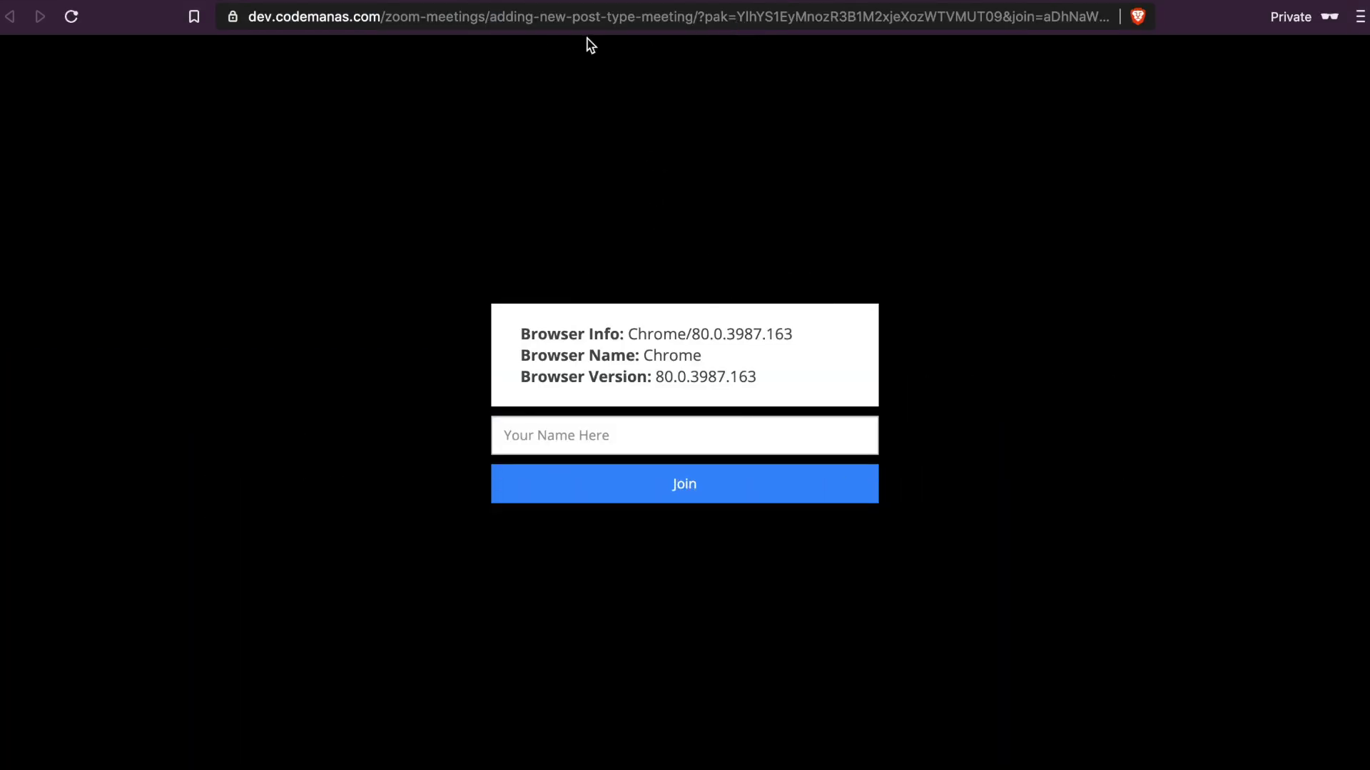
Step: Join the meeting from the private window as guest 'Test'
type("Test")
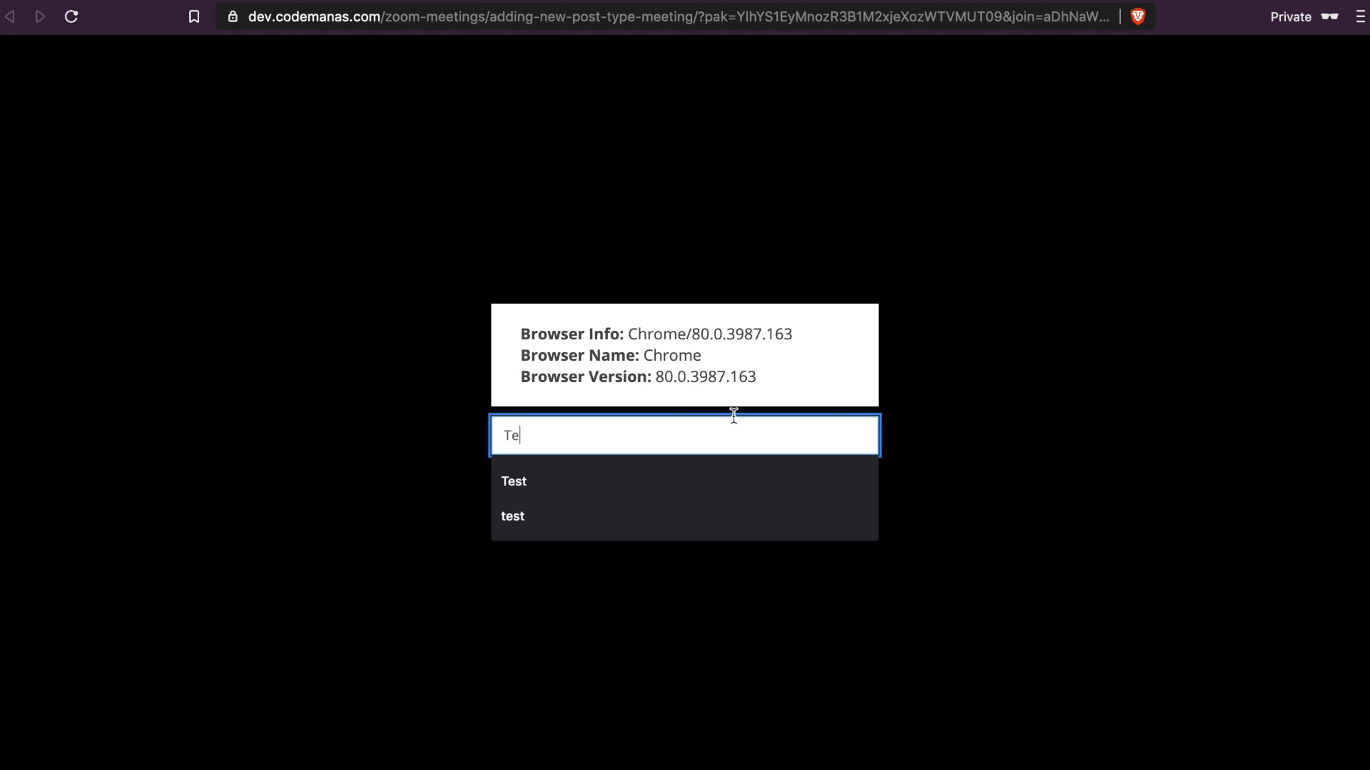
left_click(749, 481)
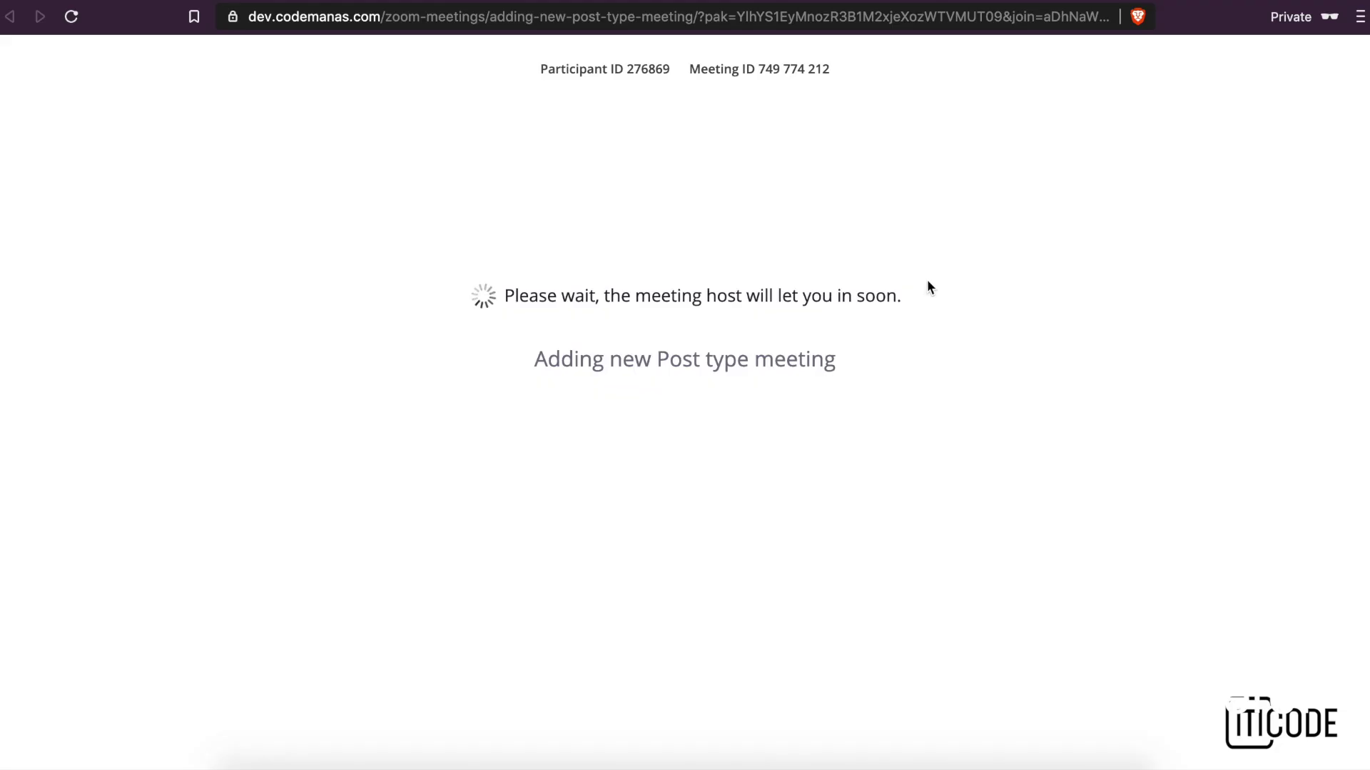
left_click_drag(877, 373, 697, 208)
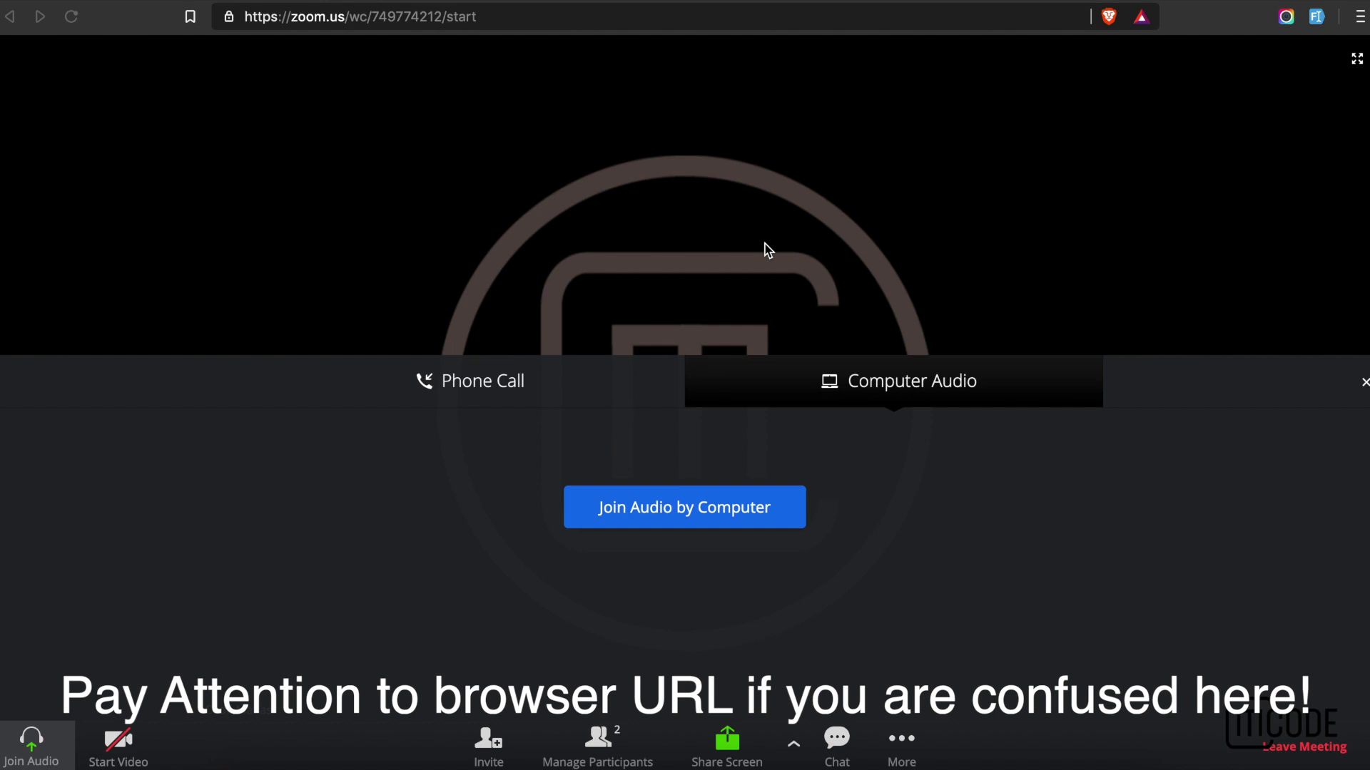
left_click(685, 507)
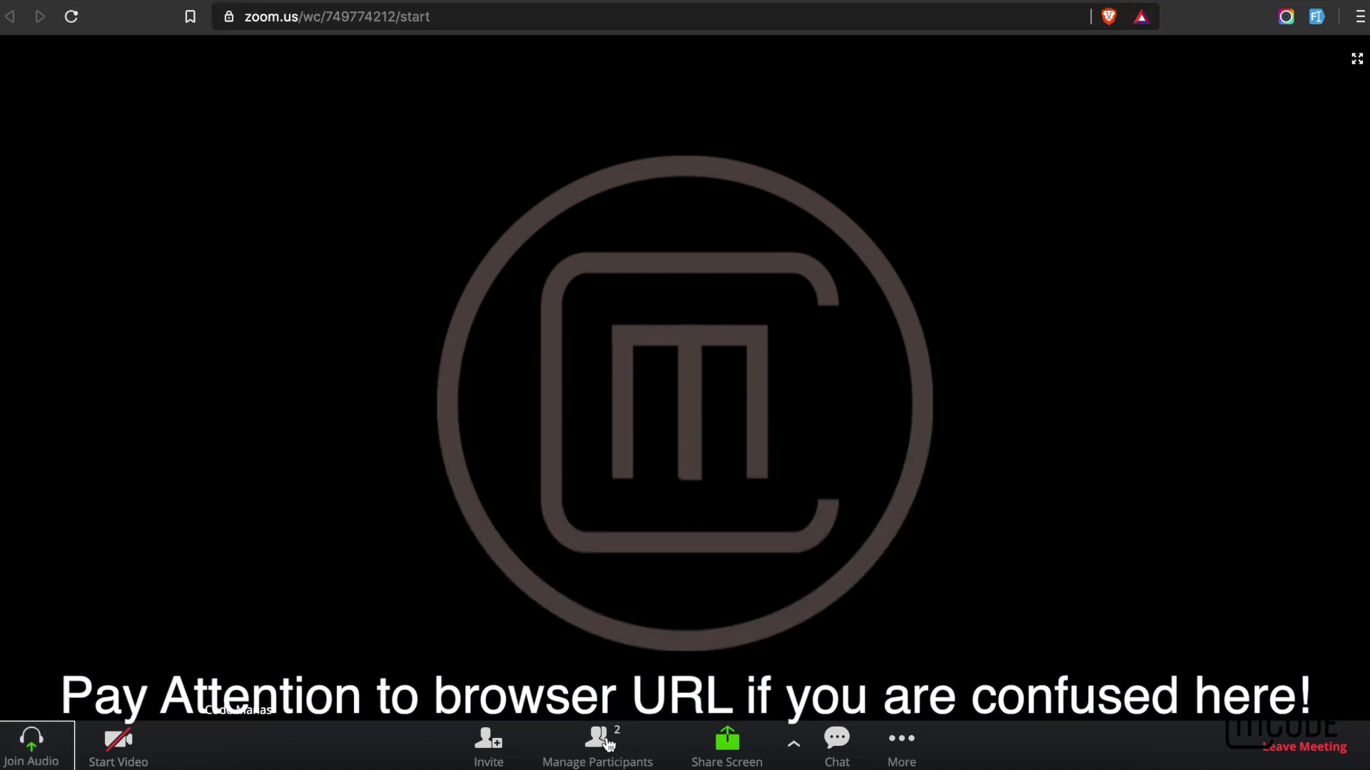
Step: As host, admit Test from the waiting room in the participants list
left_click(608, 744)
mouse_move(1075, 122)
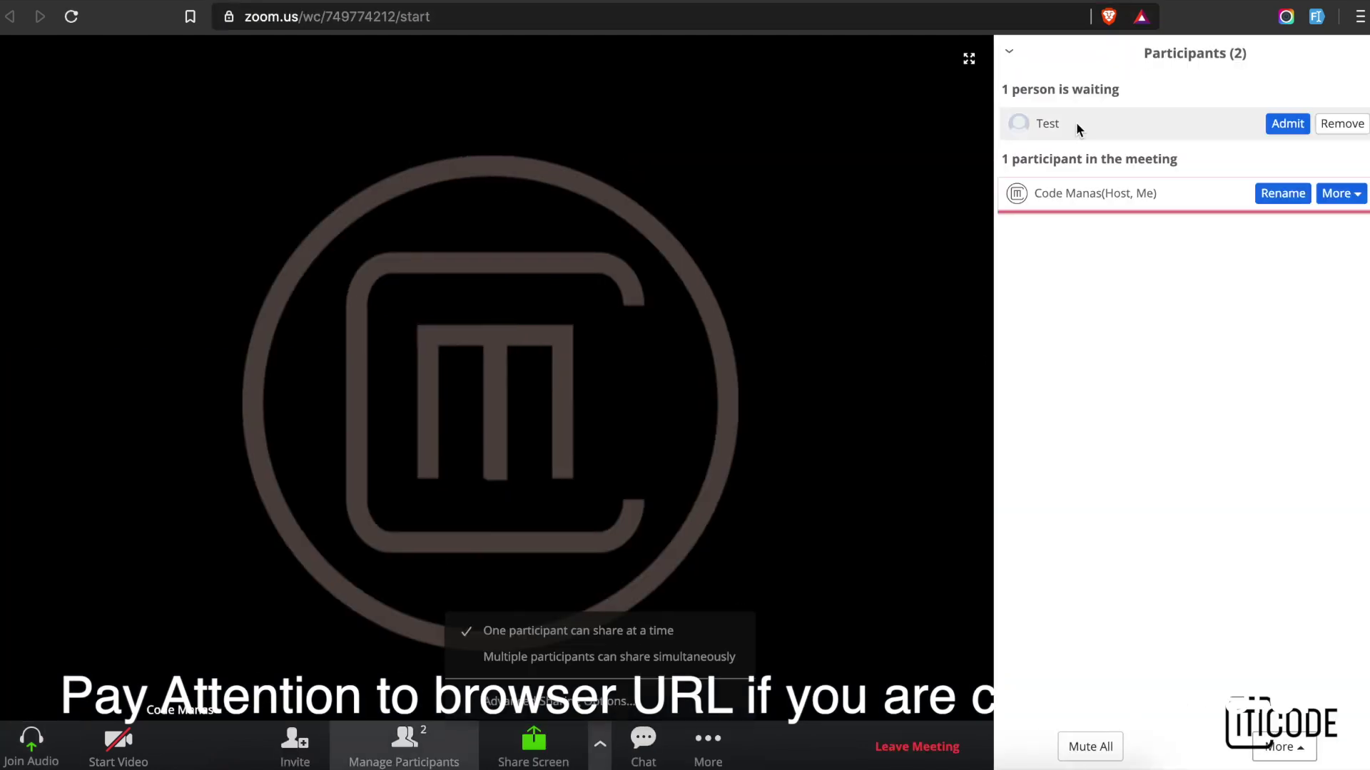
left_click(1285, 129)
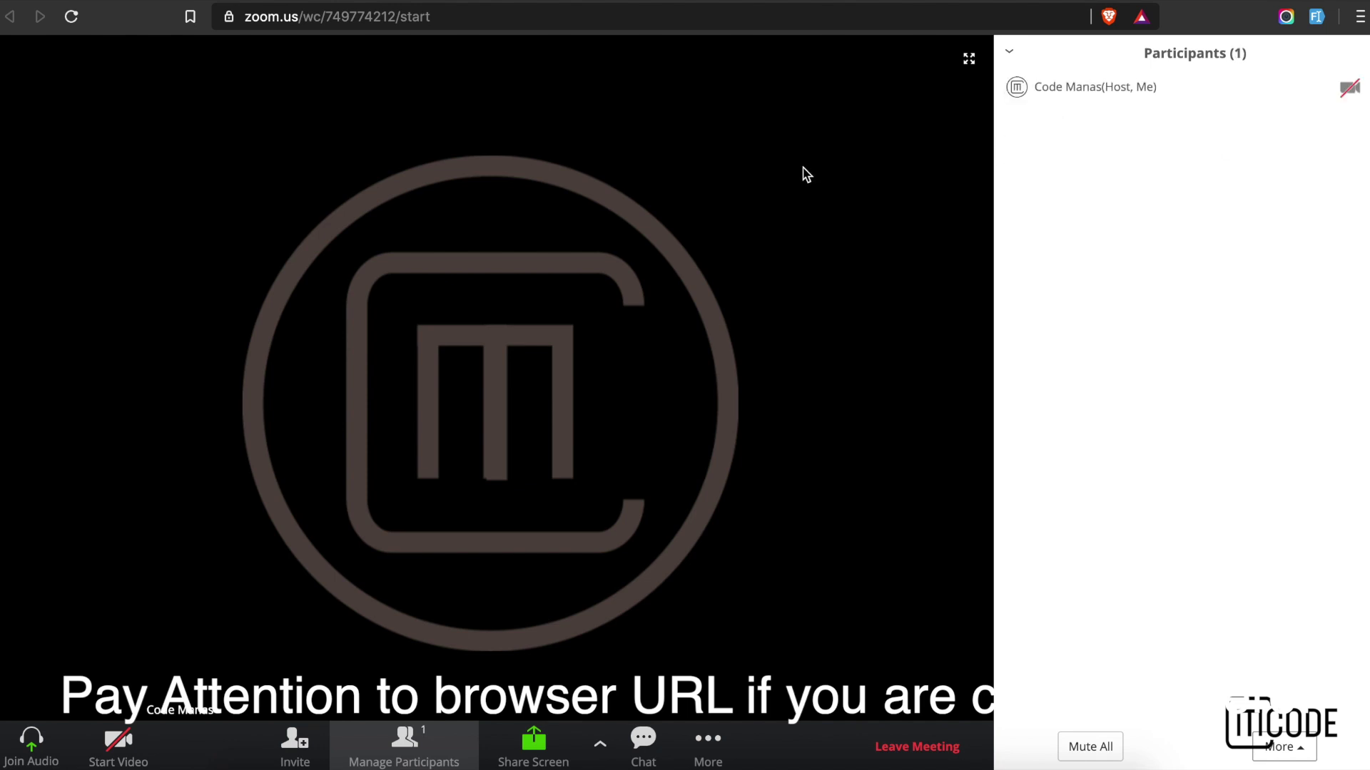
left_click(404, 745)
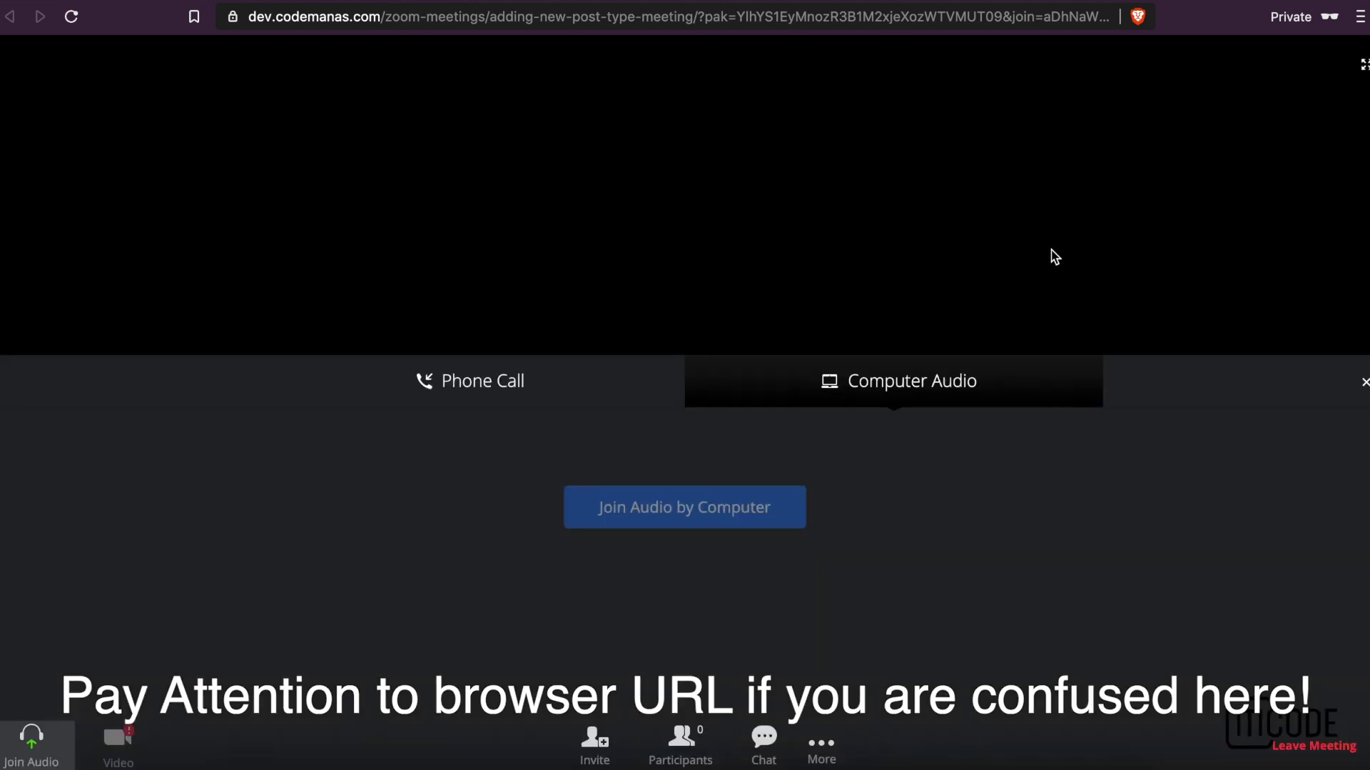
Step: Dismiss the guest's audio options and confirm Test appears in the host's participants list
left_click(1364, 381)
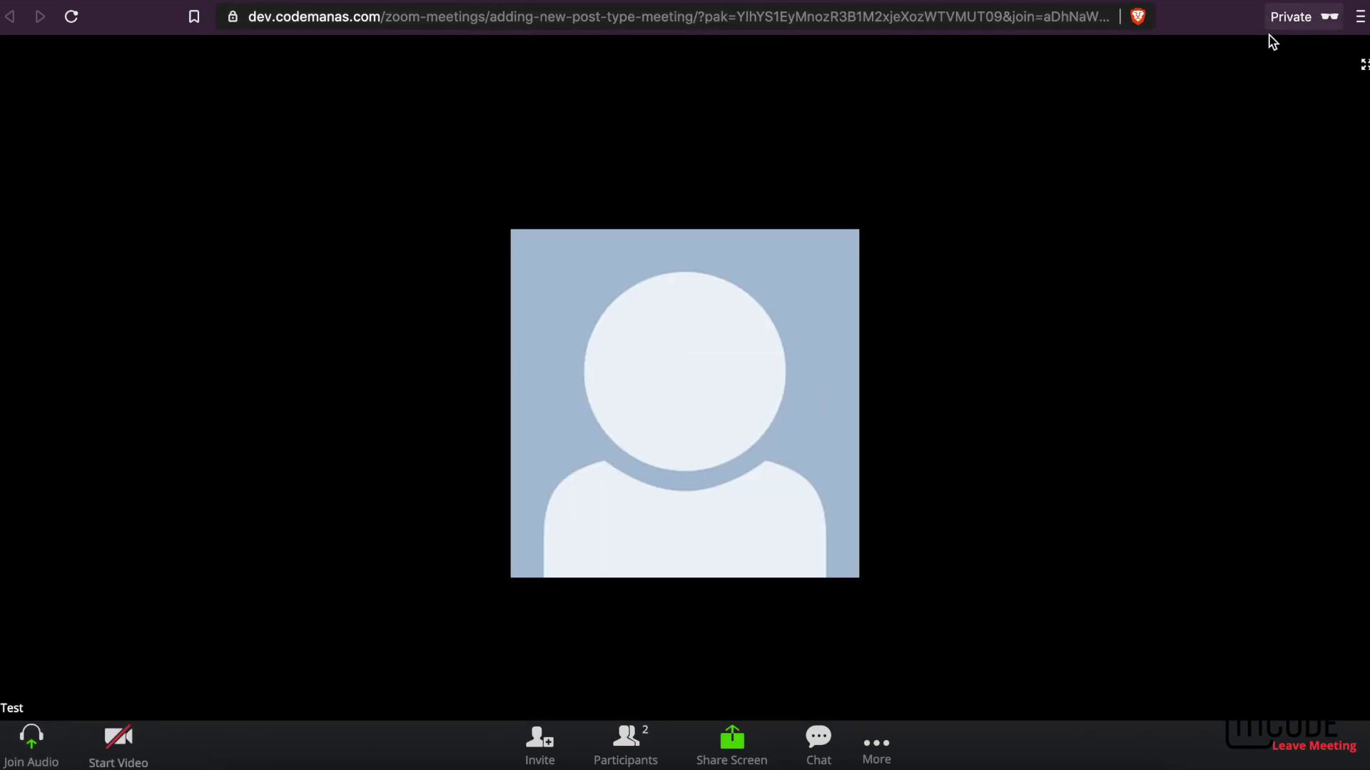
key("super+grave")
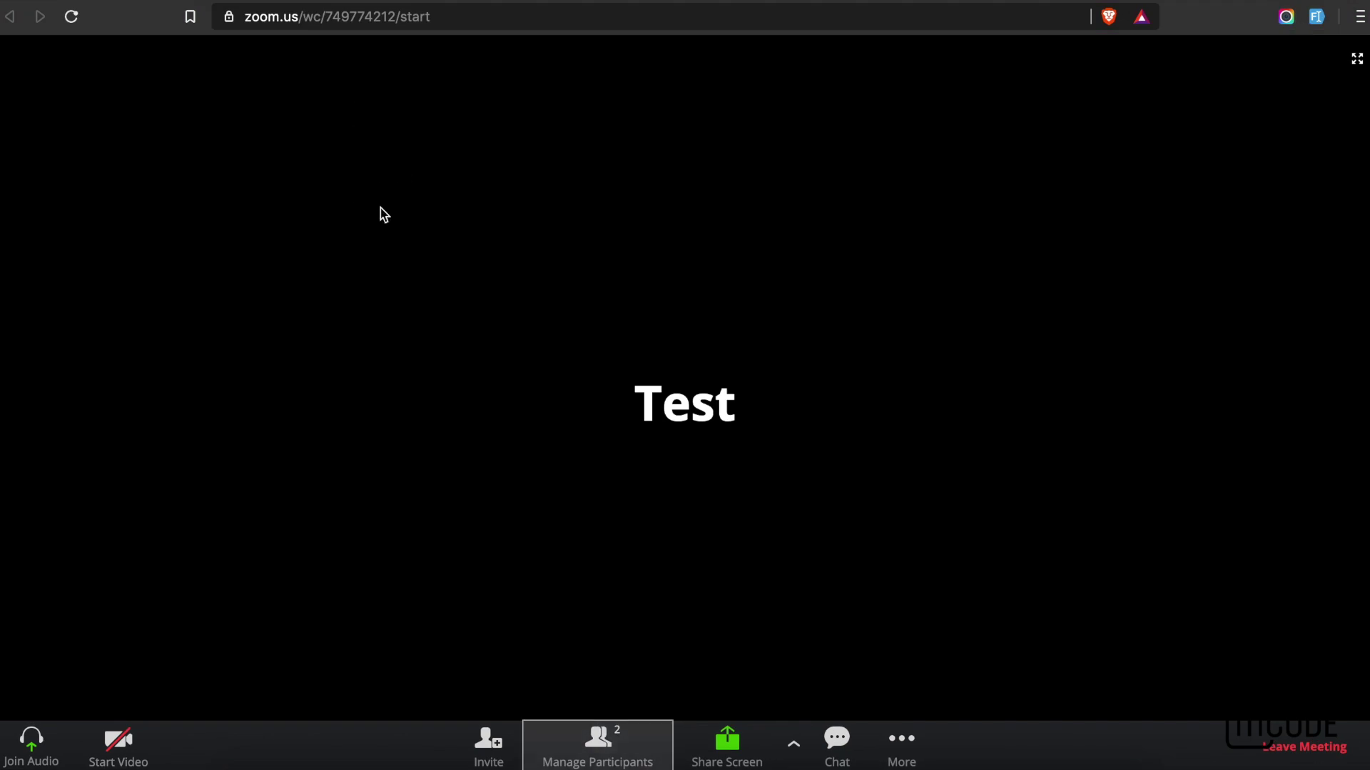
left_click(598, 743)
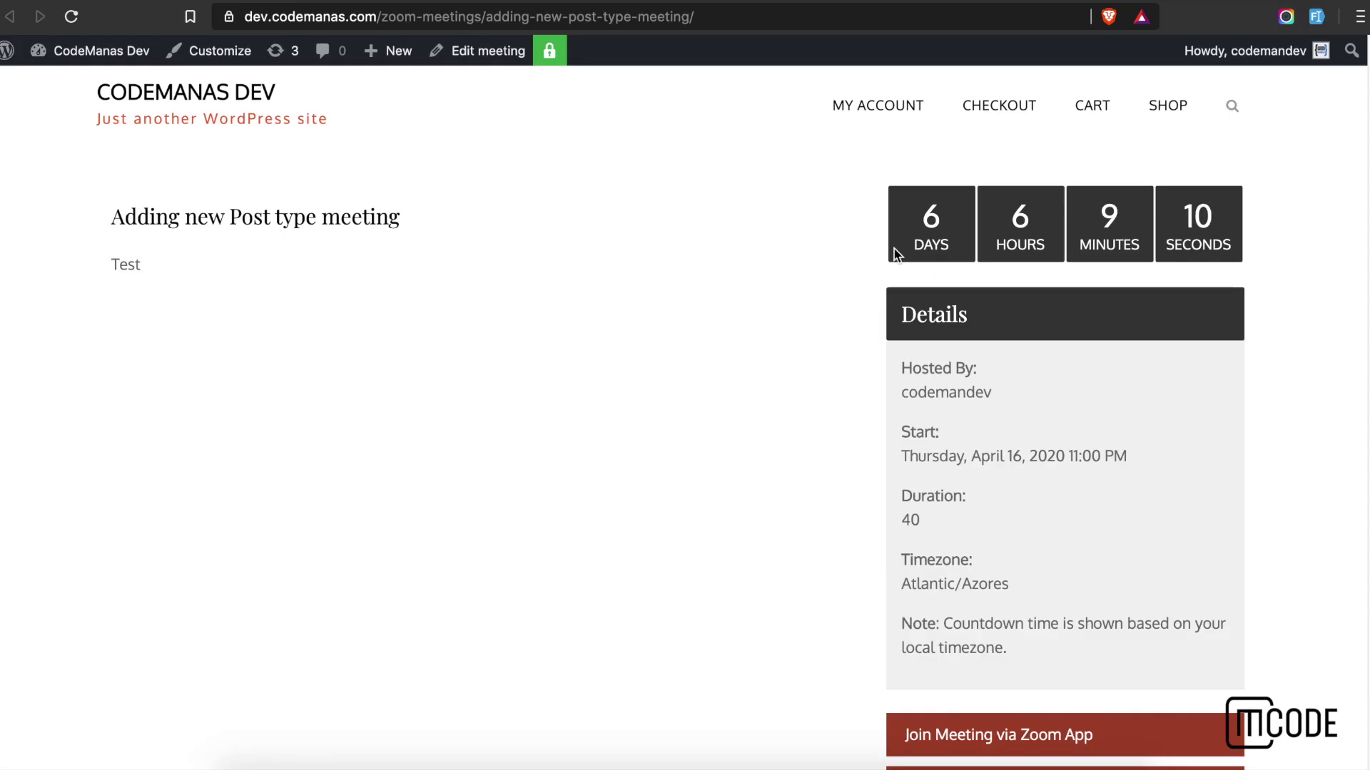
Step: Review the meeting's front-end page, then return to the Live Meetings admin list
scroll(897, 253, "down", 5)
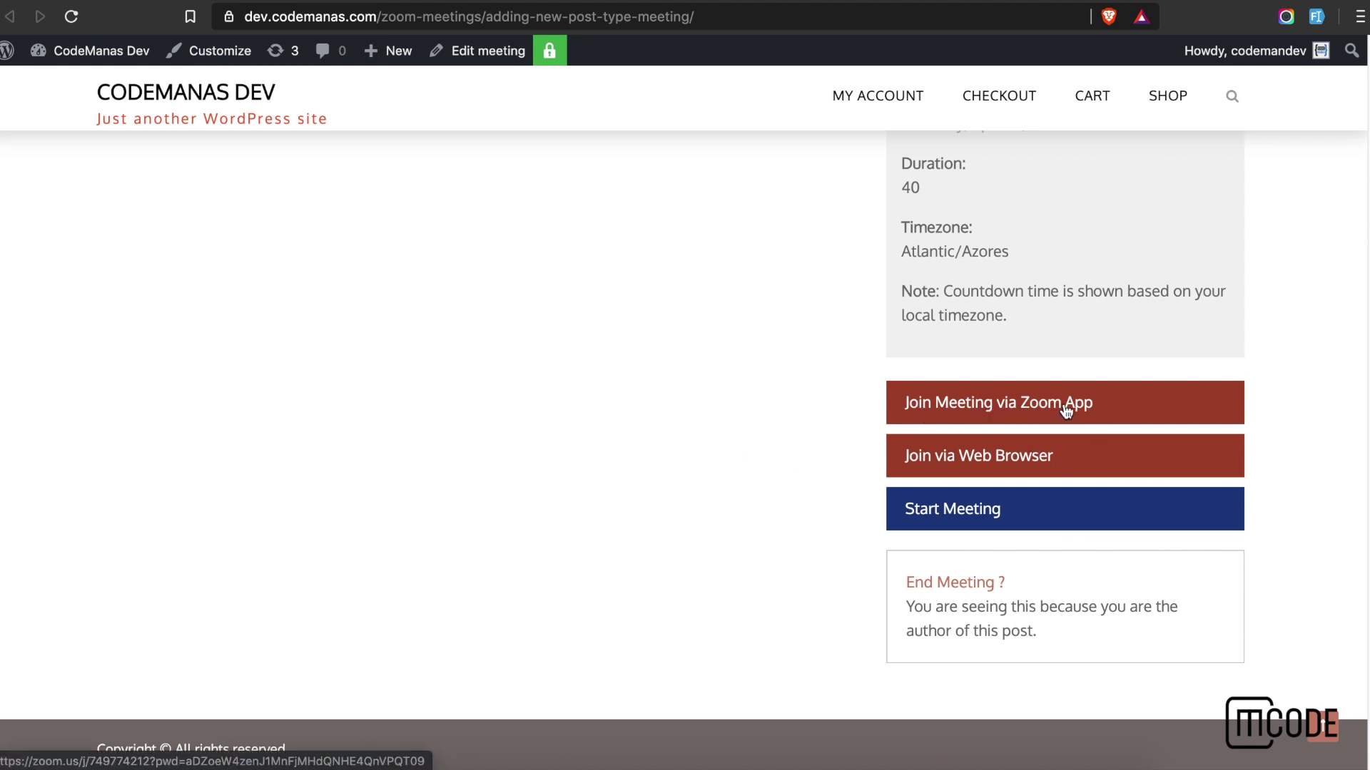
scroll(1052, 397, "up", 5)
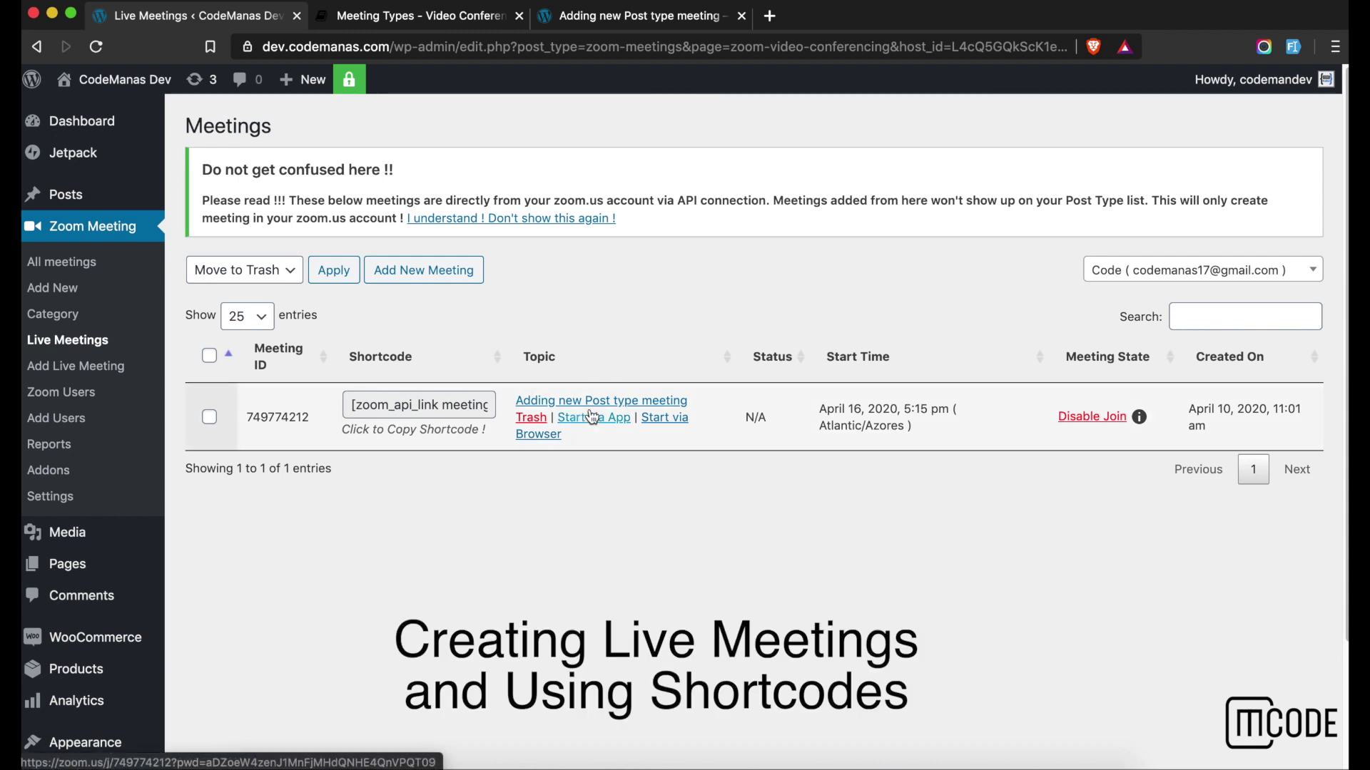
left_click(607, 16)
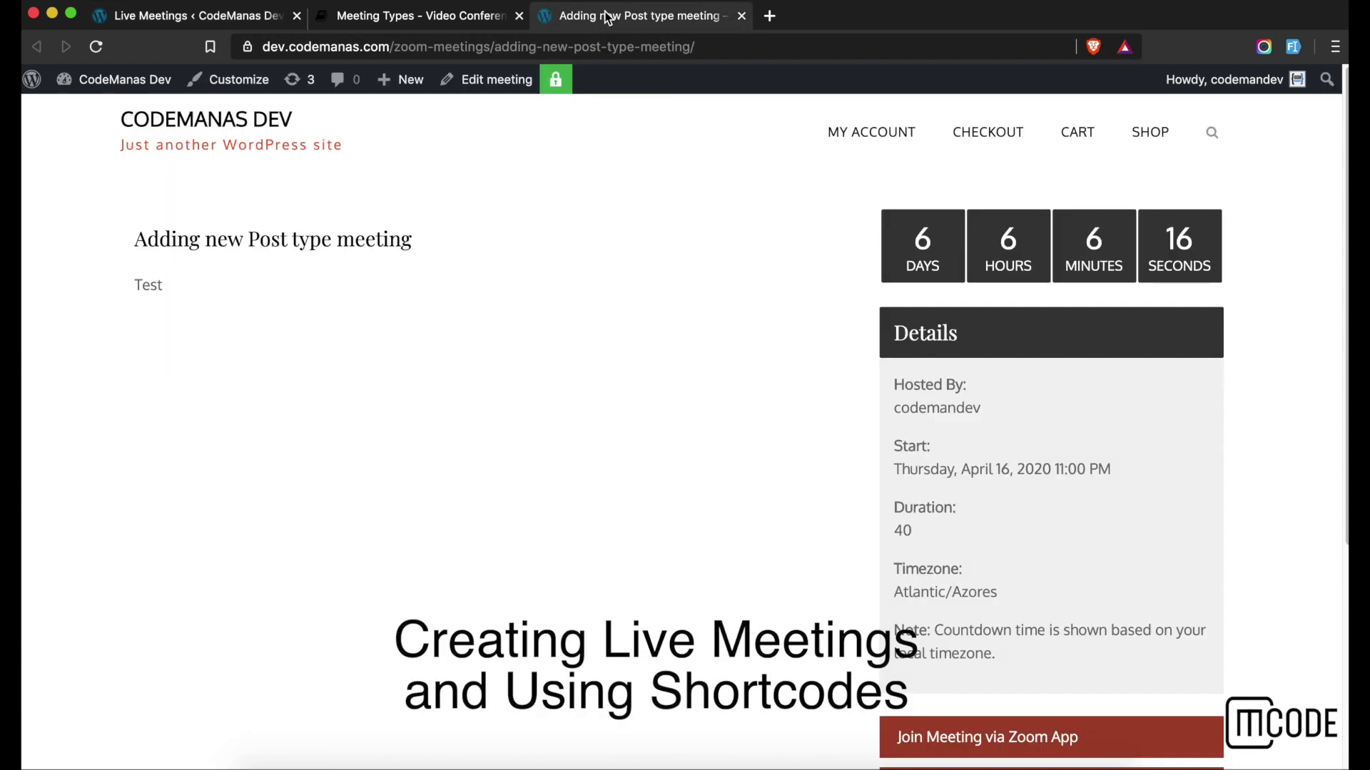
left_click_drag(413, 241, 136, 241)
left_click(193, 15)
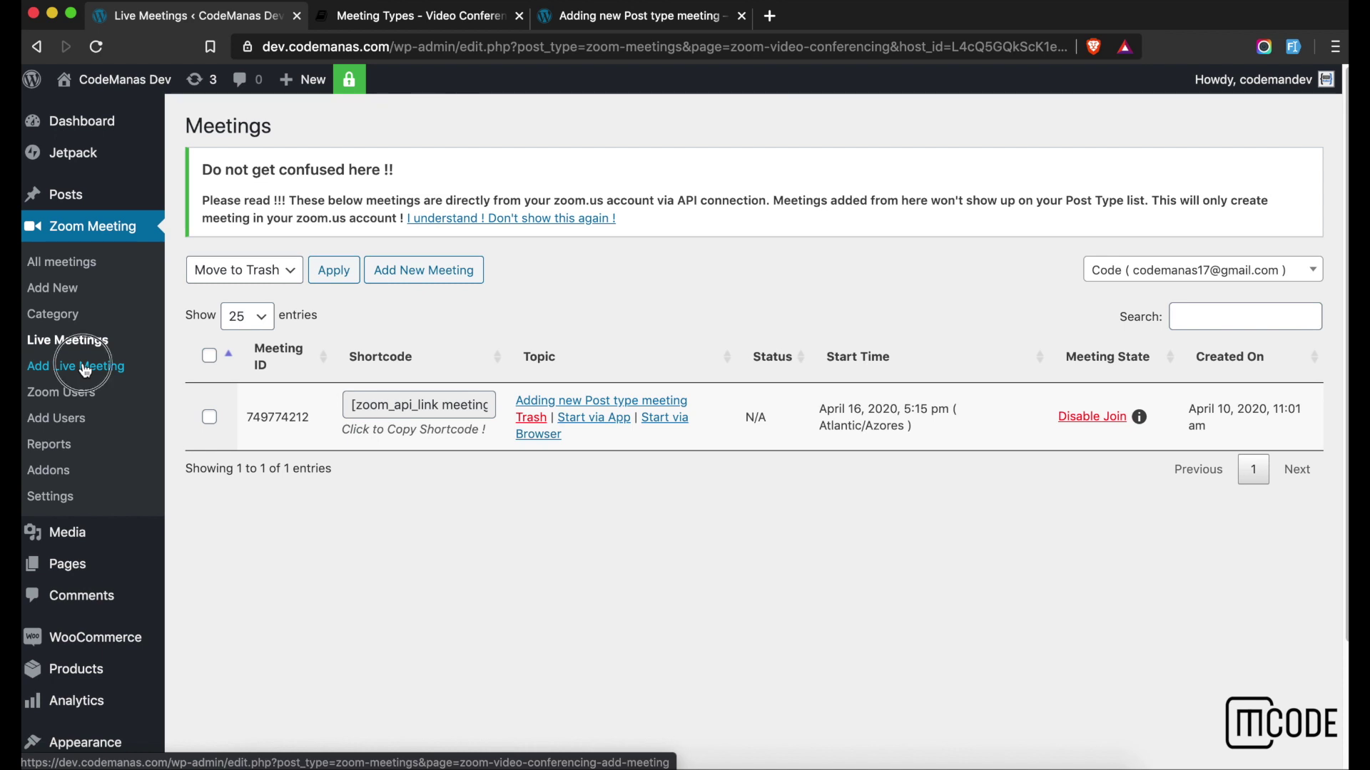
Step: Start a new live meeting titled 'Test New Shortcode' and choose its host
left_click(85, 367)
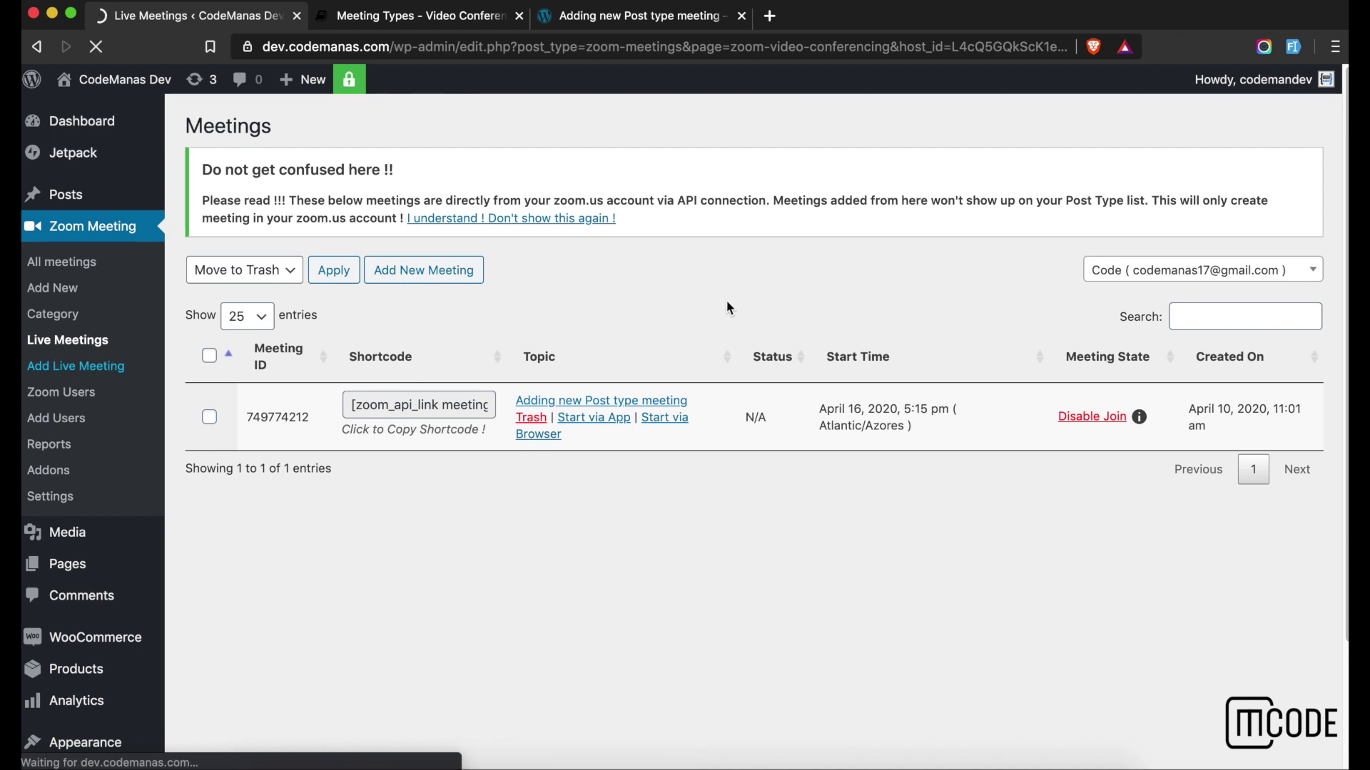
left_click(89, 378)
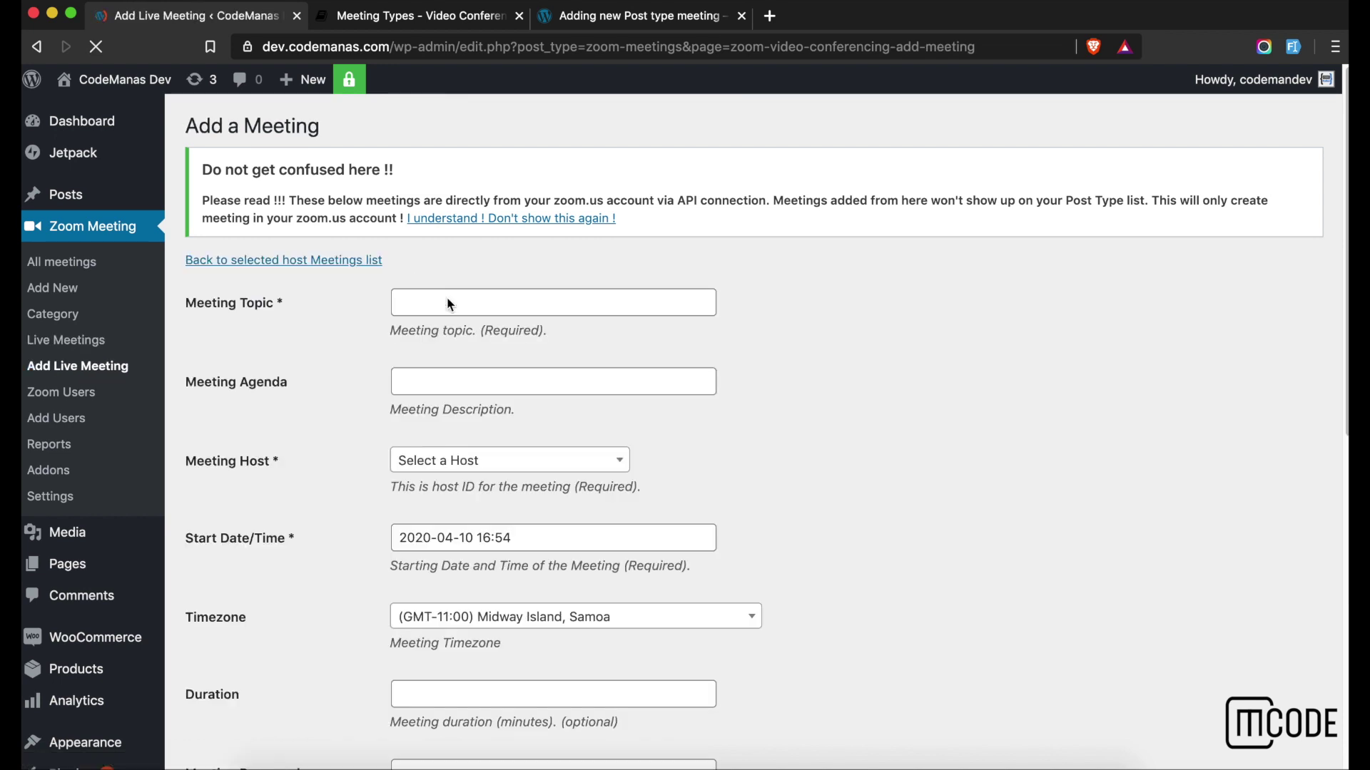
left_click(601, 295)
type("Test ")
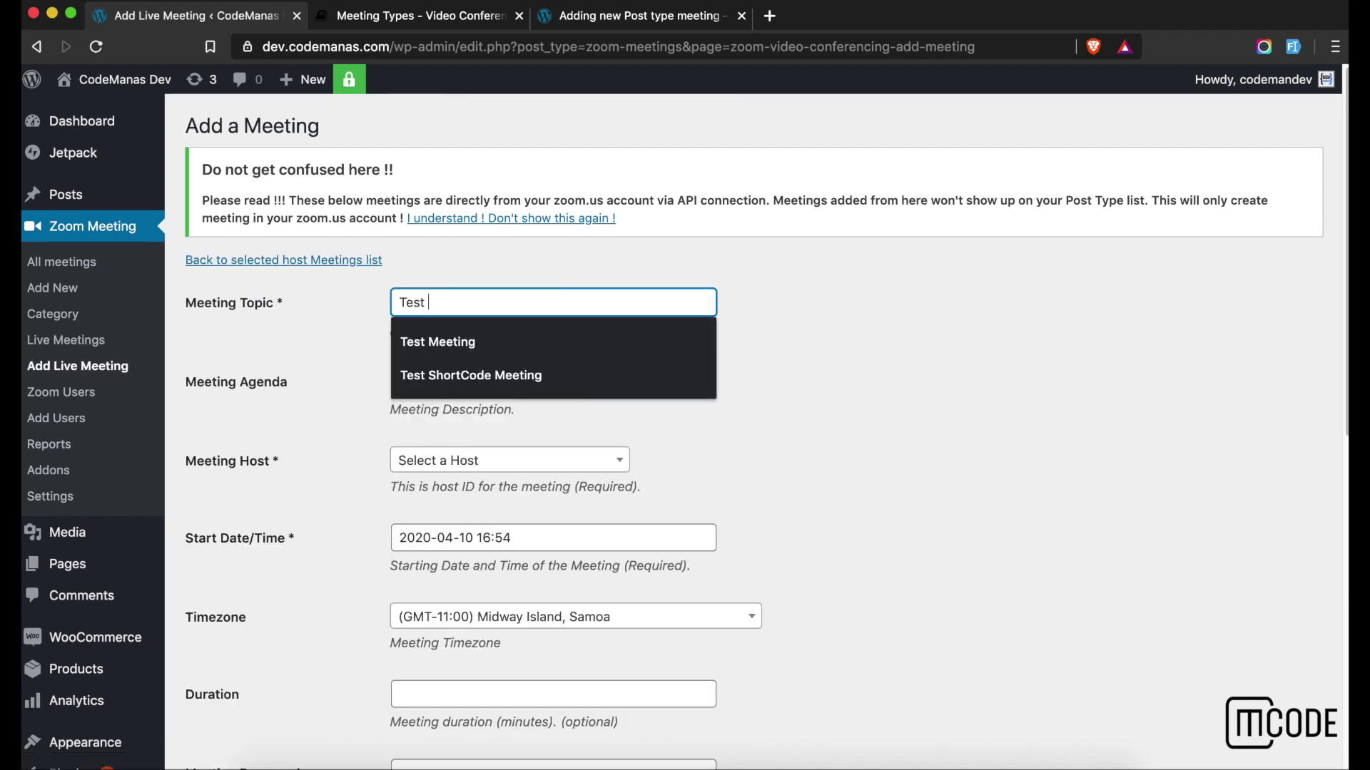
type("New Shortcode")
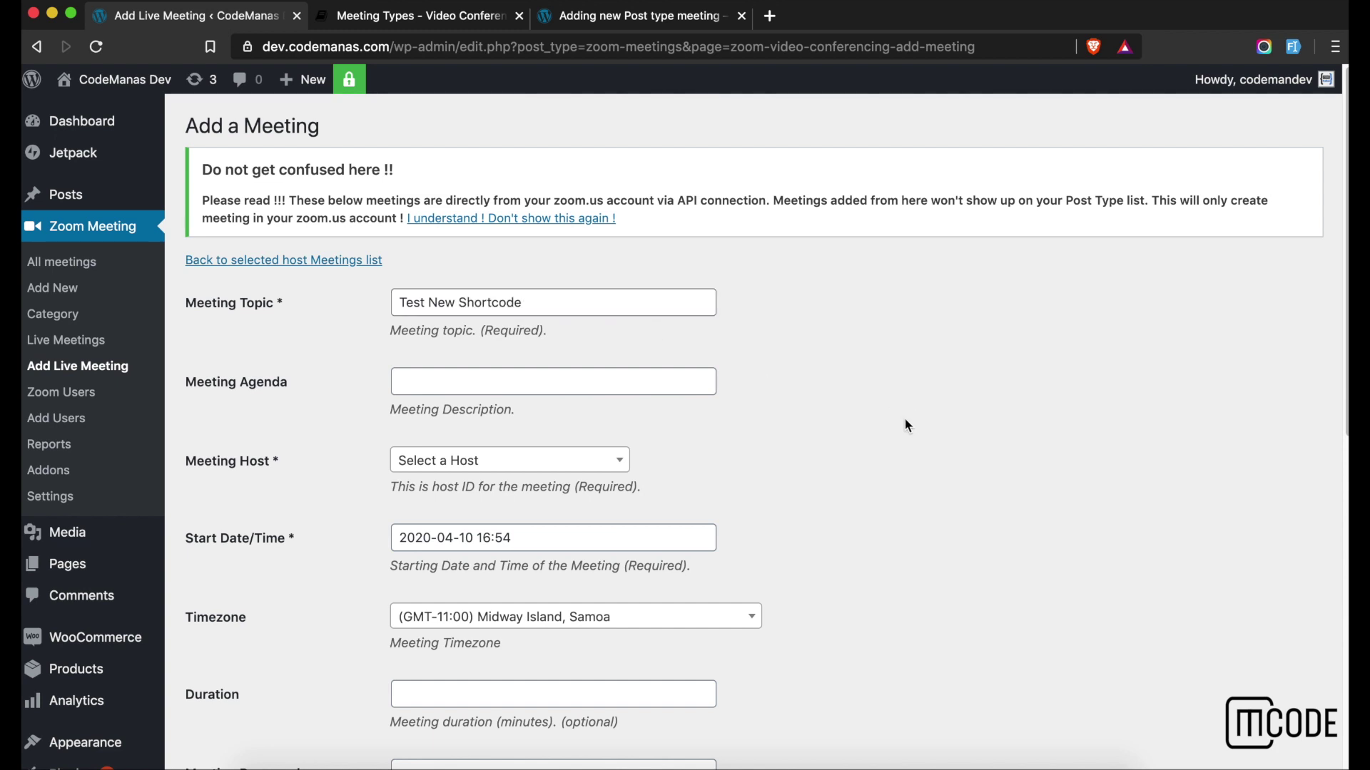
scroll(904, 418, "down", 1)
left_click(527, 424)
left_click(542, 524)
Step: Set the start to 16 April 17:30, add a meeting password, and create the meeting
left_click(579, 502)
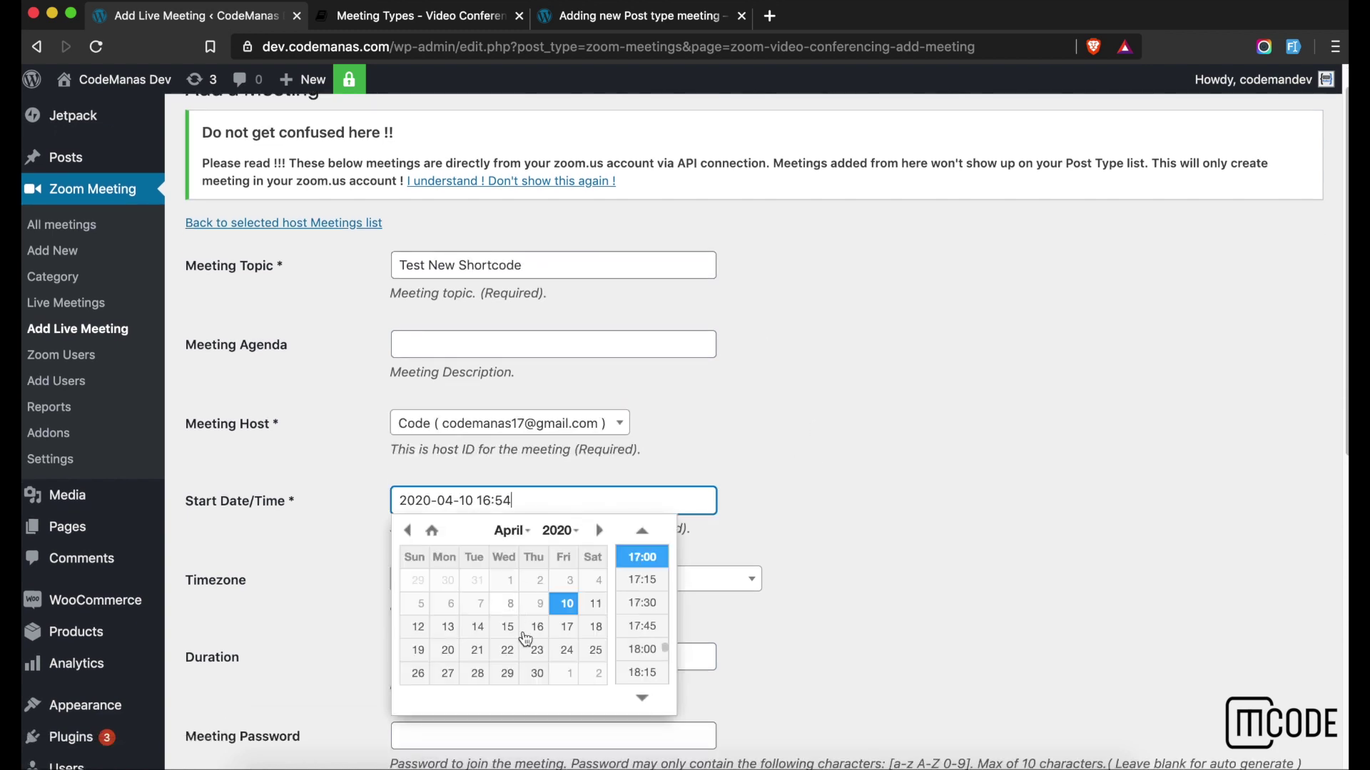
left_click(532, 621)
left_click(639, 599)
scroll(927, 574, "down", 1)
scroll(946, 574, "down", 10)
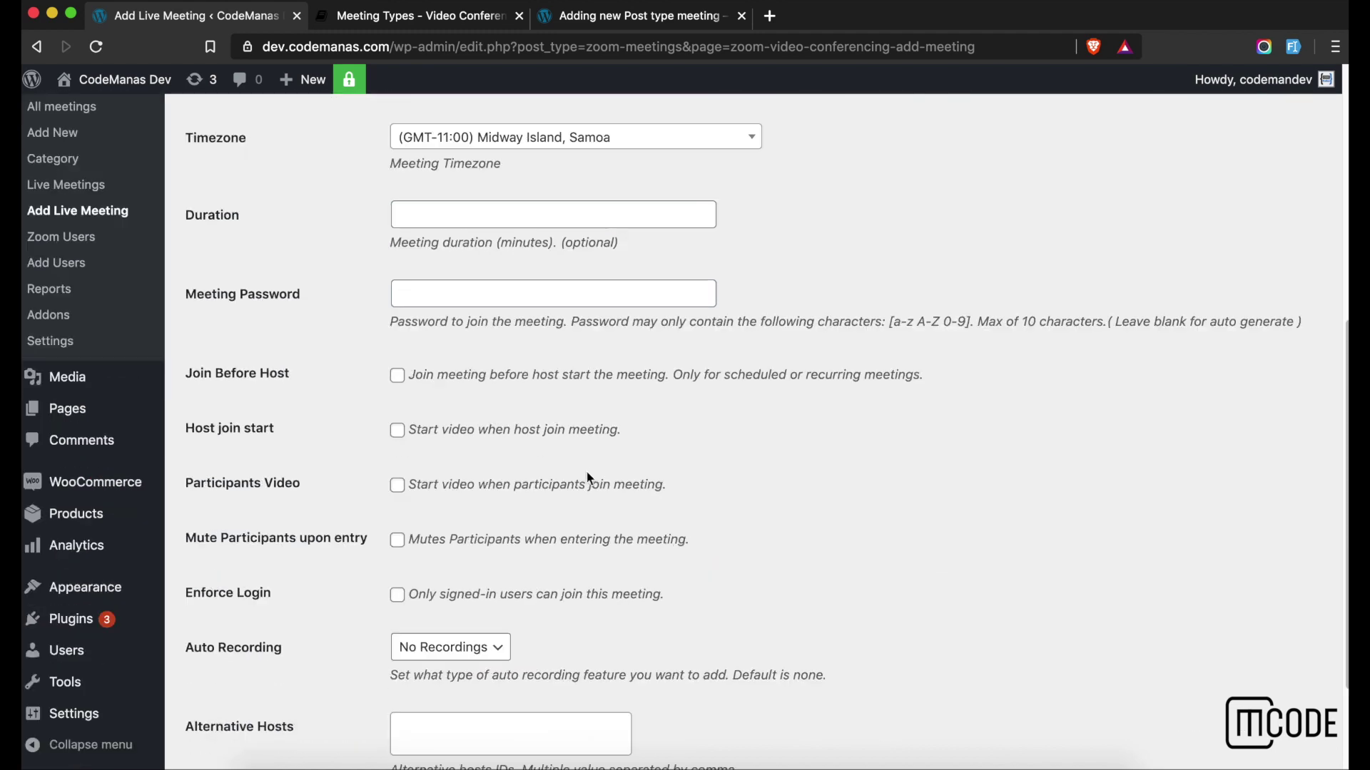
left_click(492, 295)
scroll(863, 507, "down", 4)
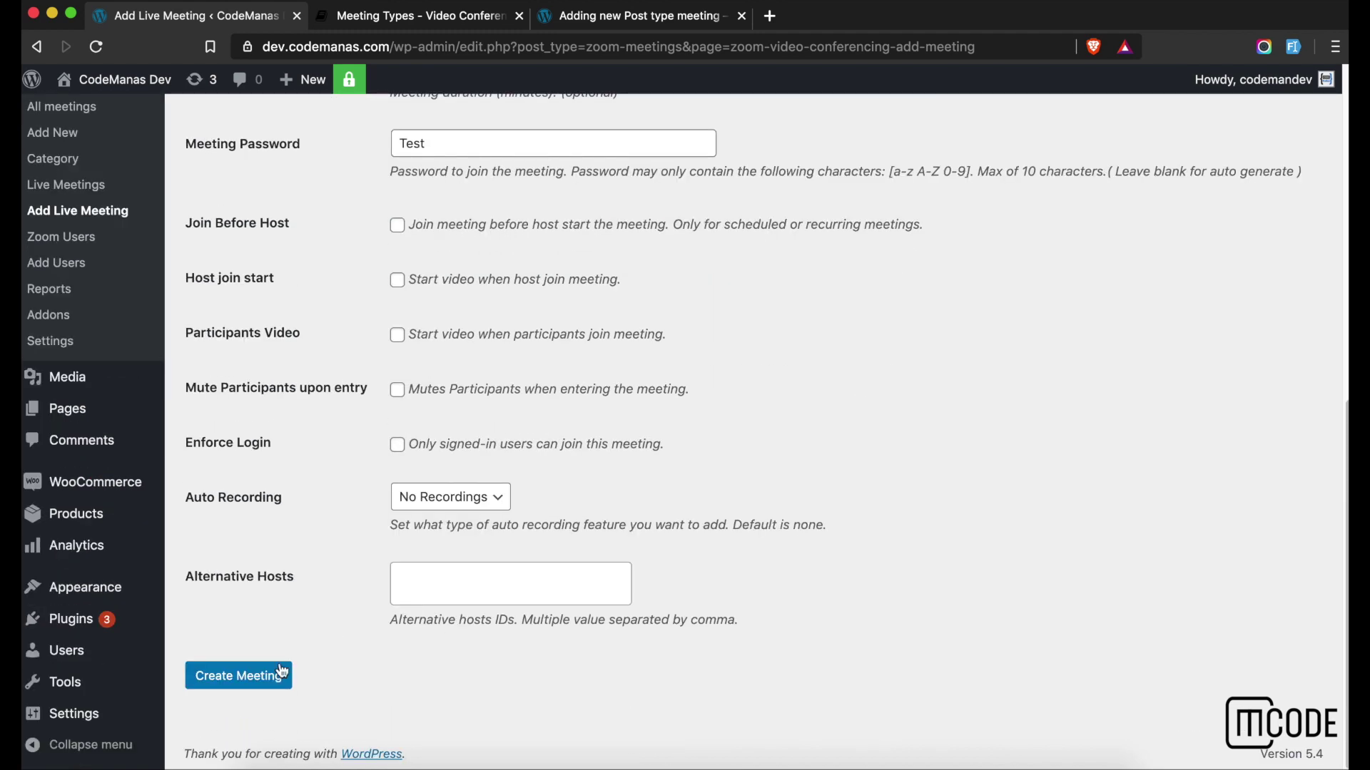
left_click(303, 674)
scroll(819, 614, "up", 10)
scroll(866, 597, "down", 10)
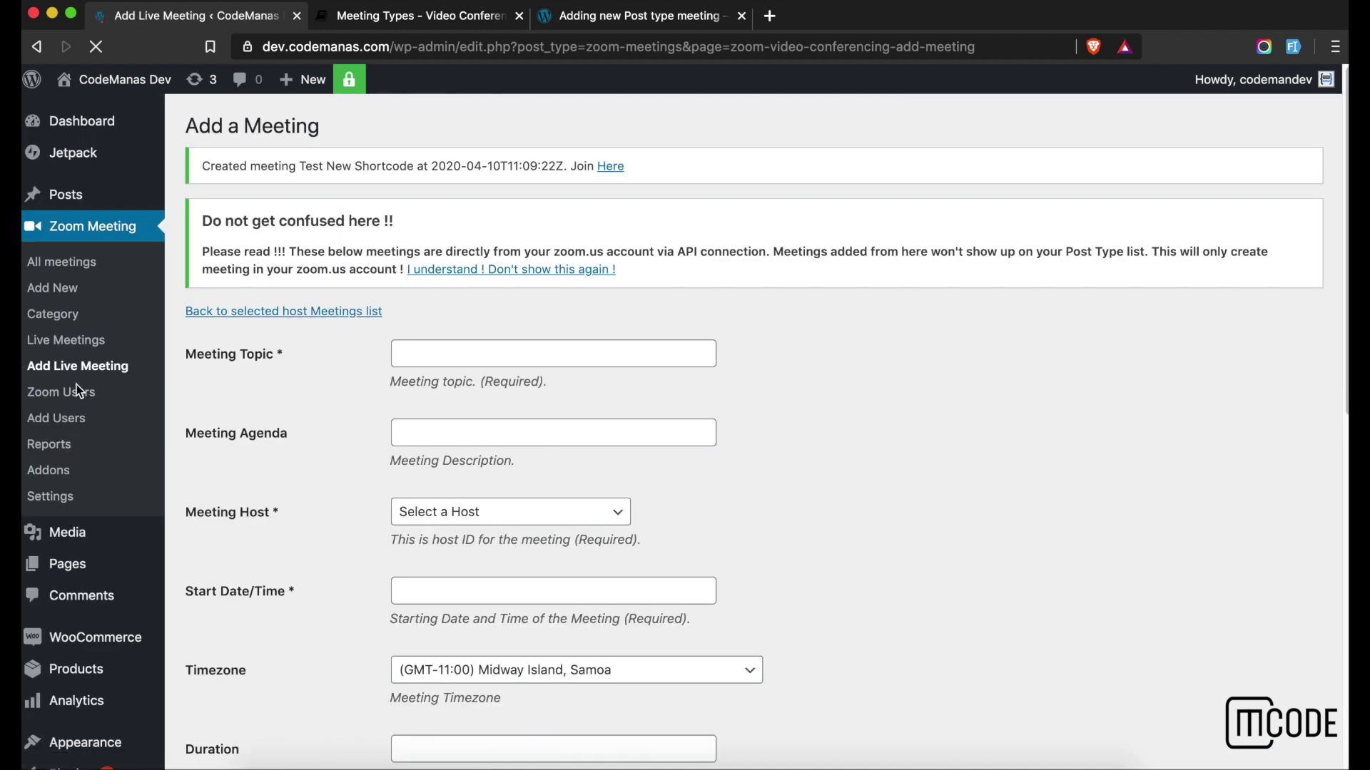
left_click(83, 346)
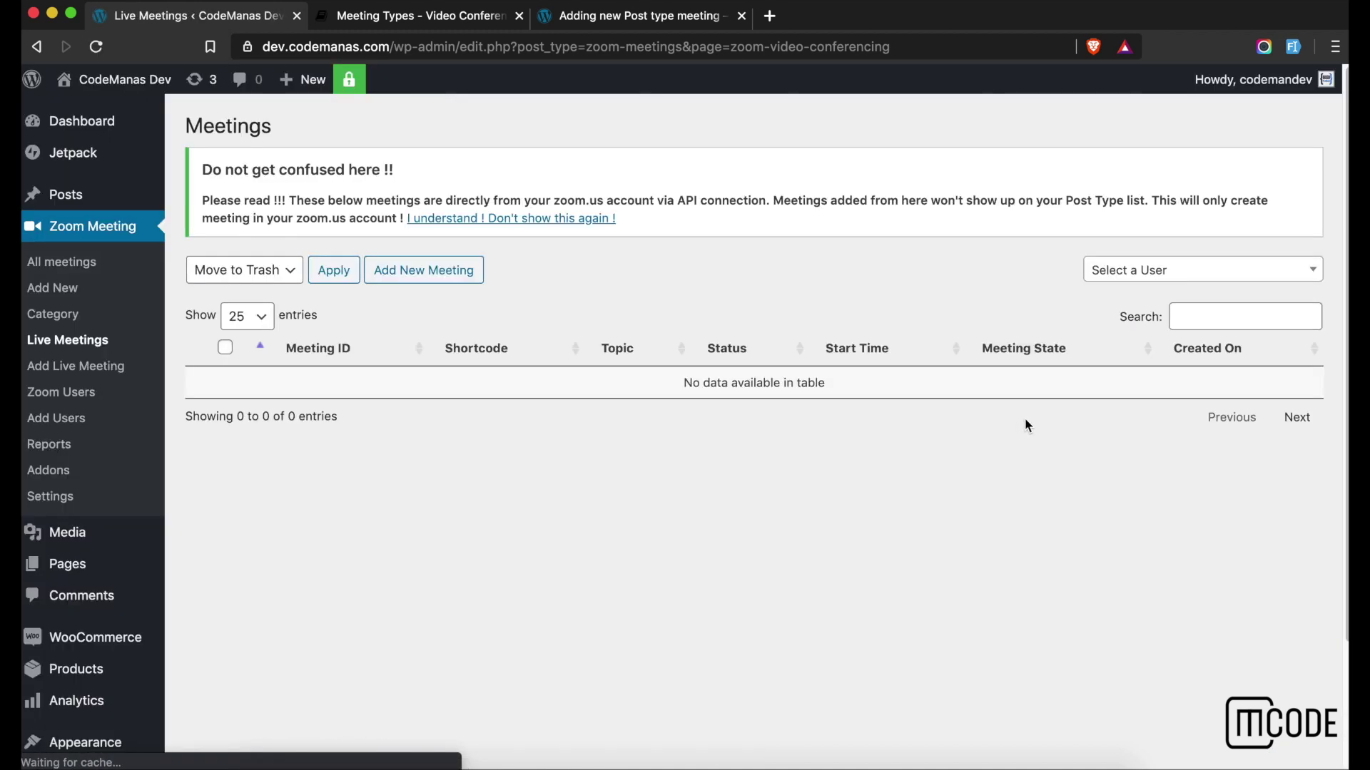
Step: Show the host's meetings and test Start via App and Start via Browser for Test New Shortcode
left_click(1134, 268)
left_click(1052, 373)
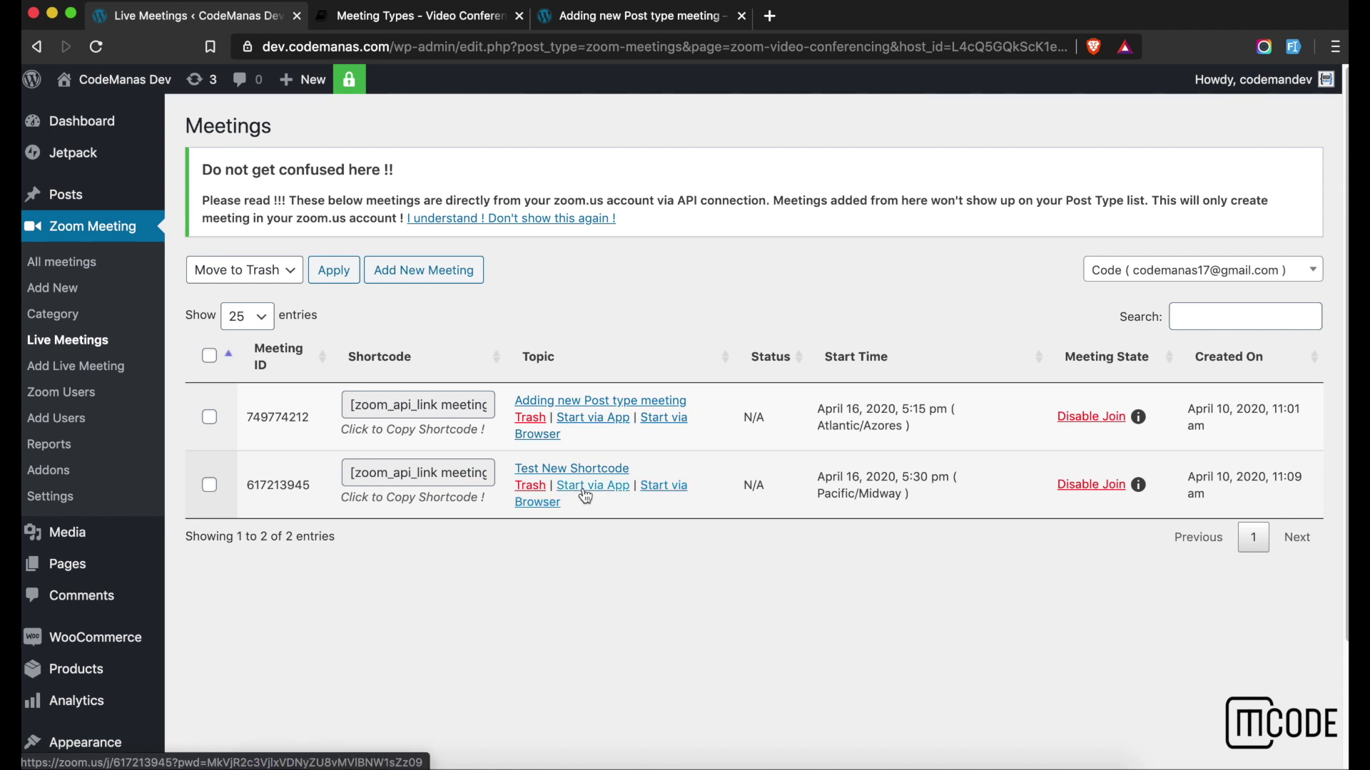
left_click(584, 494)
left_click(391, 22)
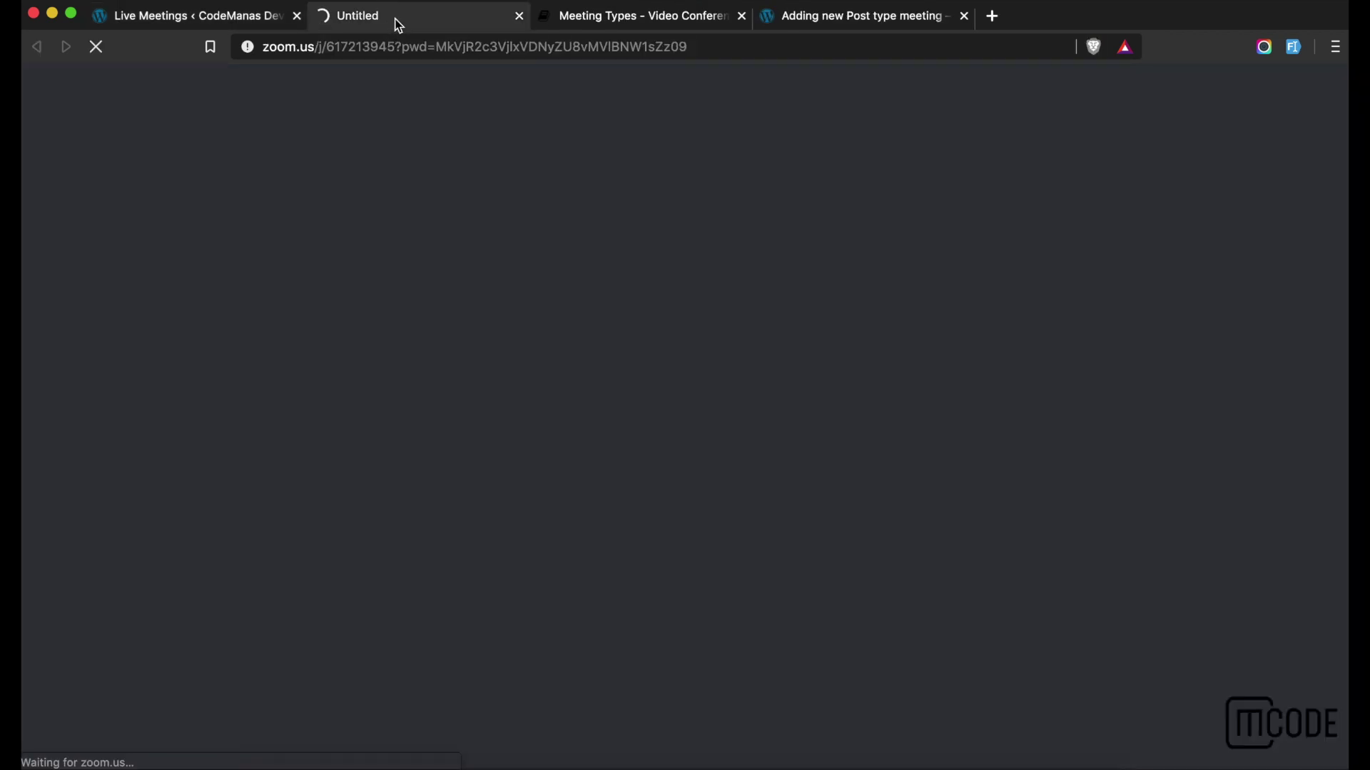
key("super+w")
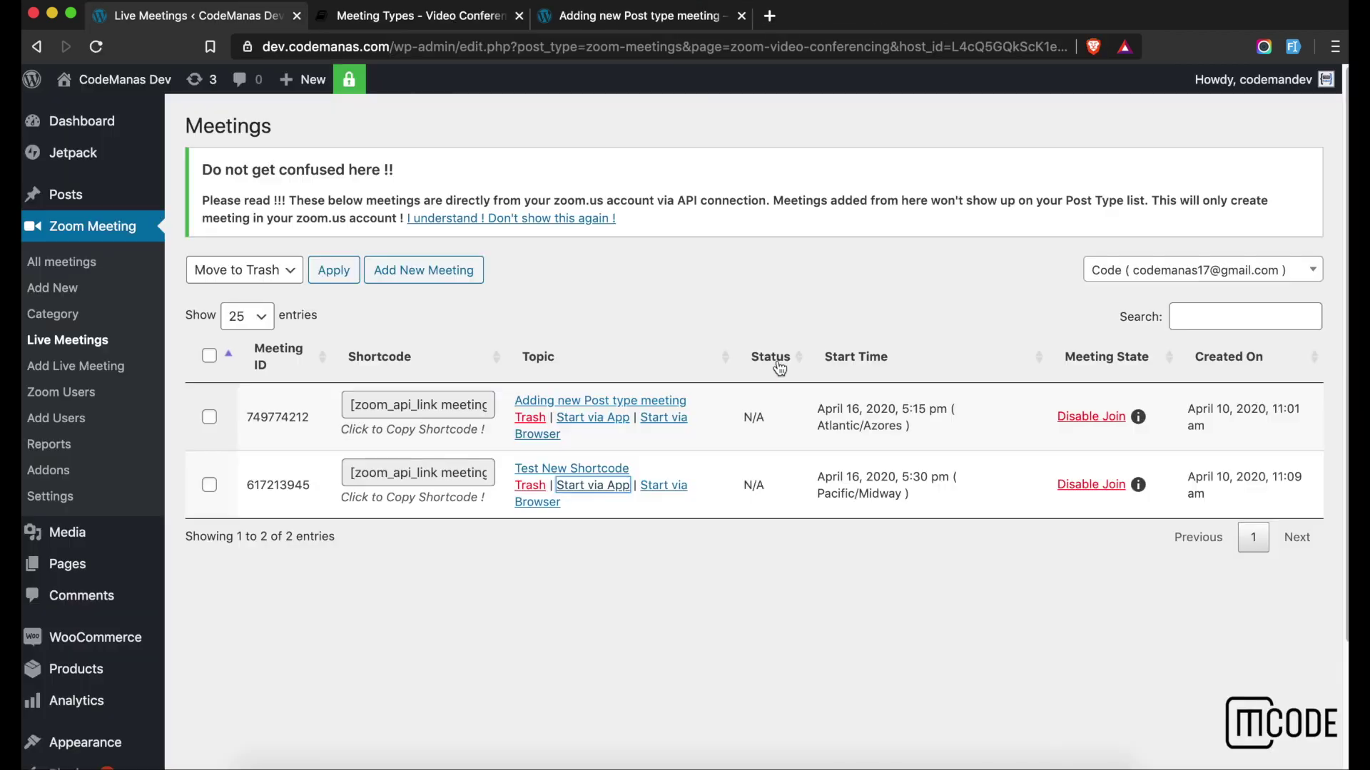
left_click(663, 486)
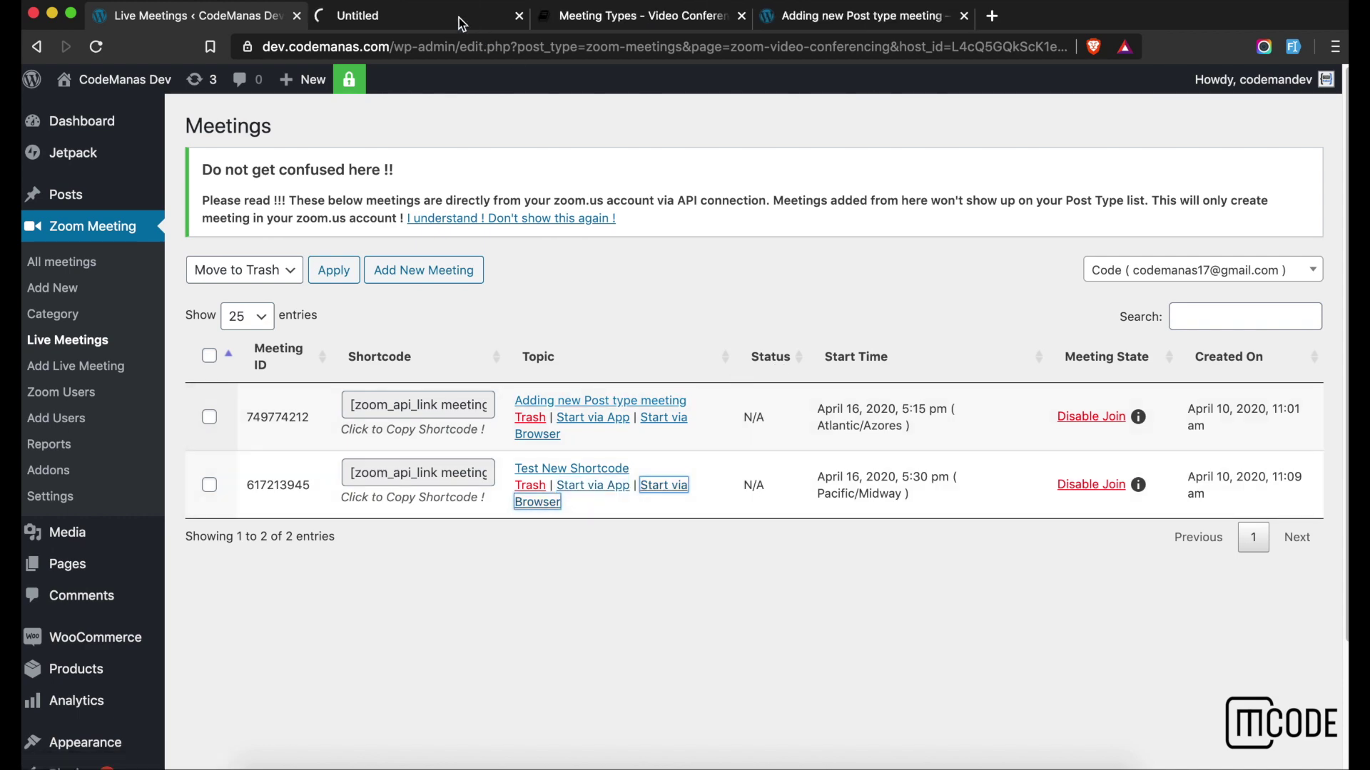
left_click(460, 21)
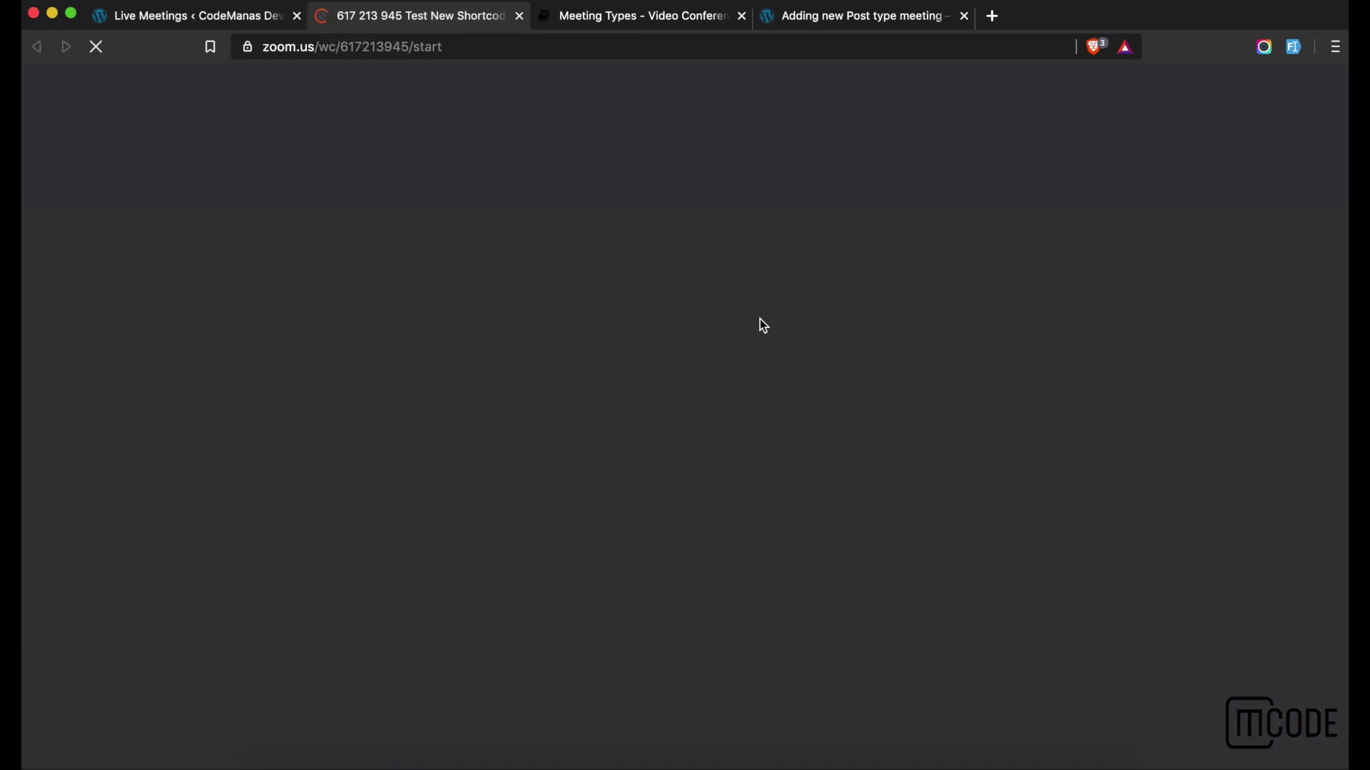
key("super+w")
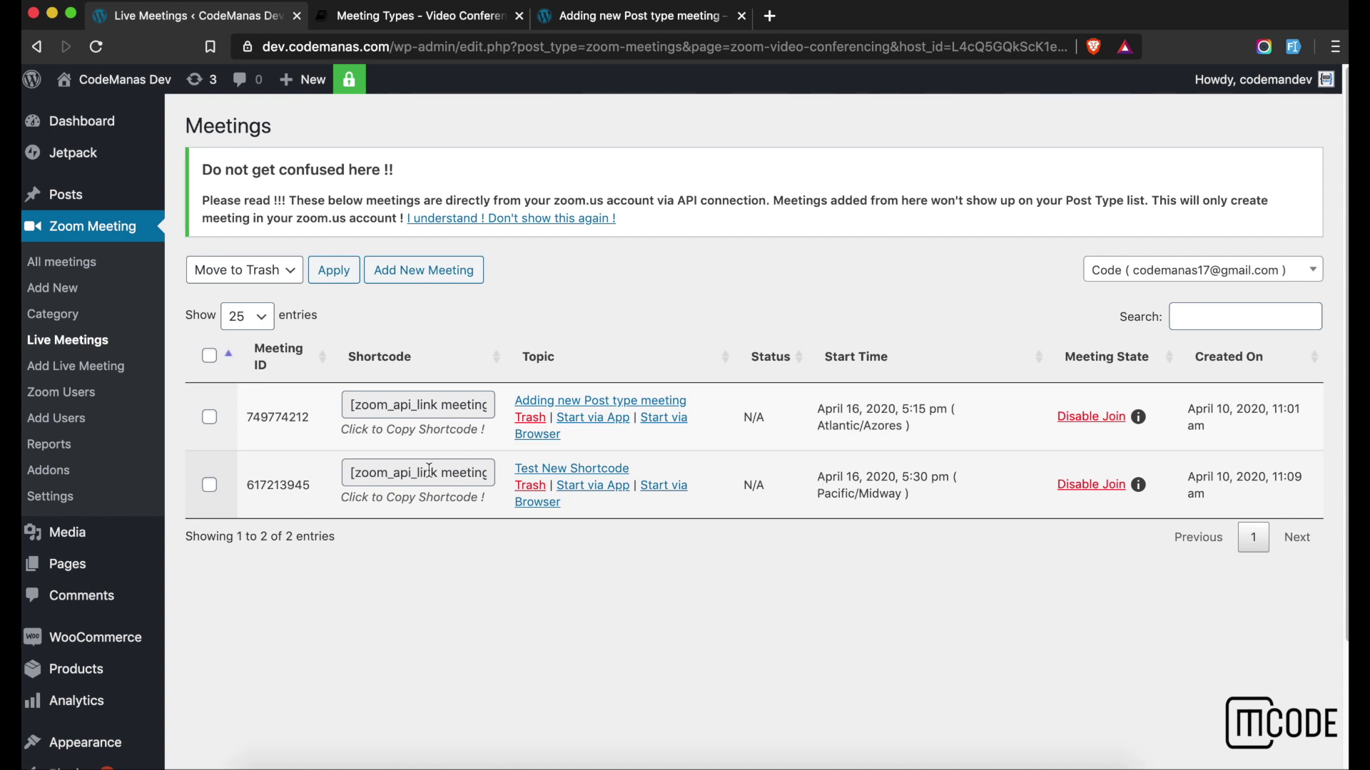
Step: Copy the Test New Shortcode meeting's shortcode and open a new page in the editor
left_click(429, 471)
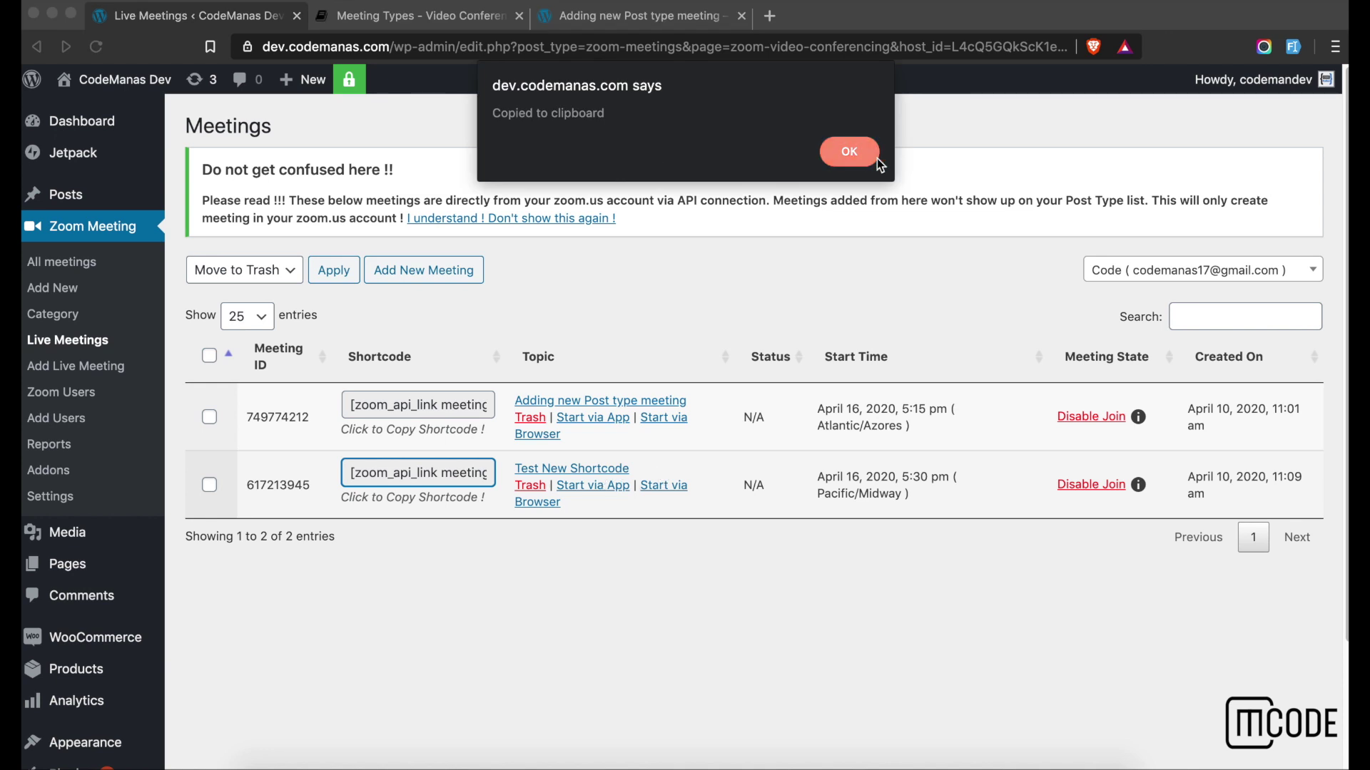
left_click(849, 151)
mouse_move(57, 200)
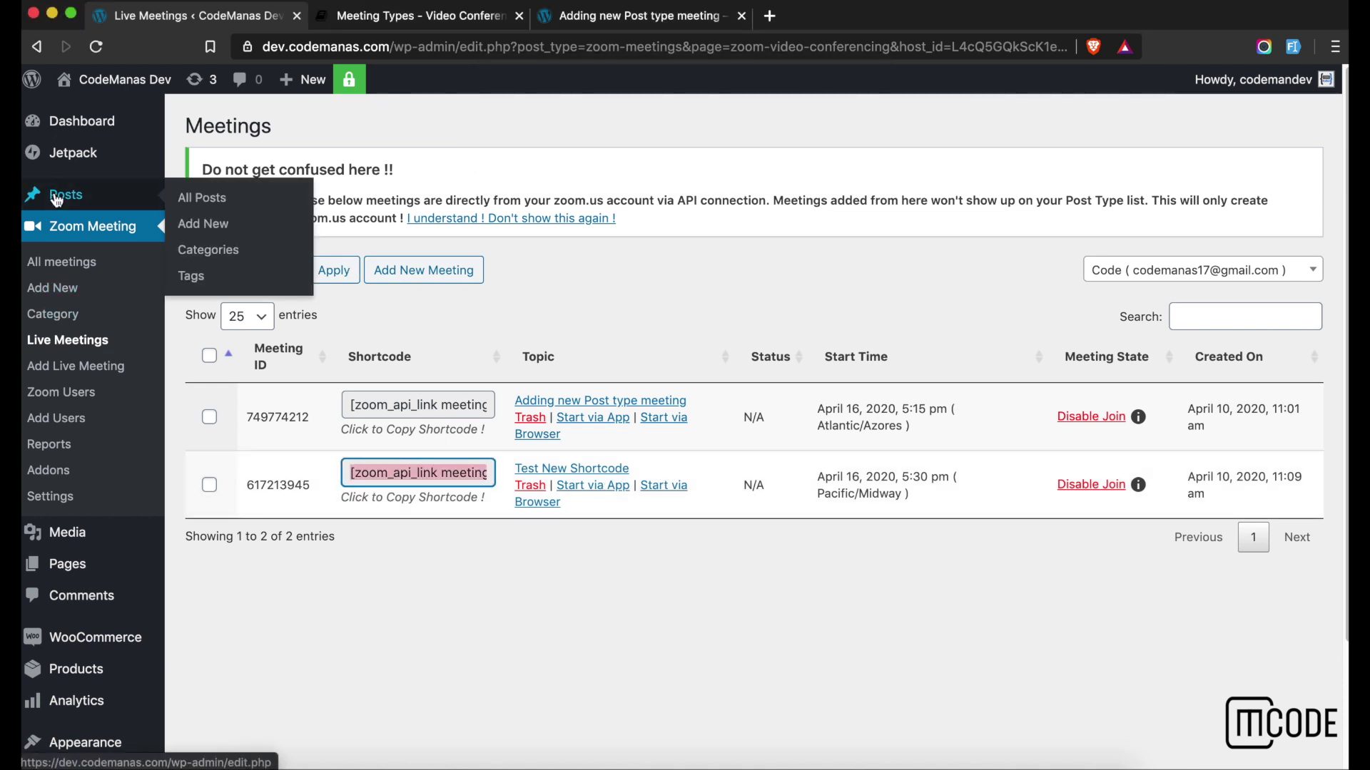
left_click(194, 593)
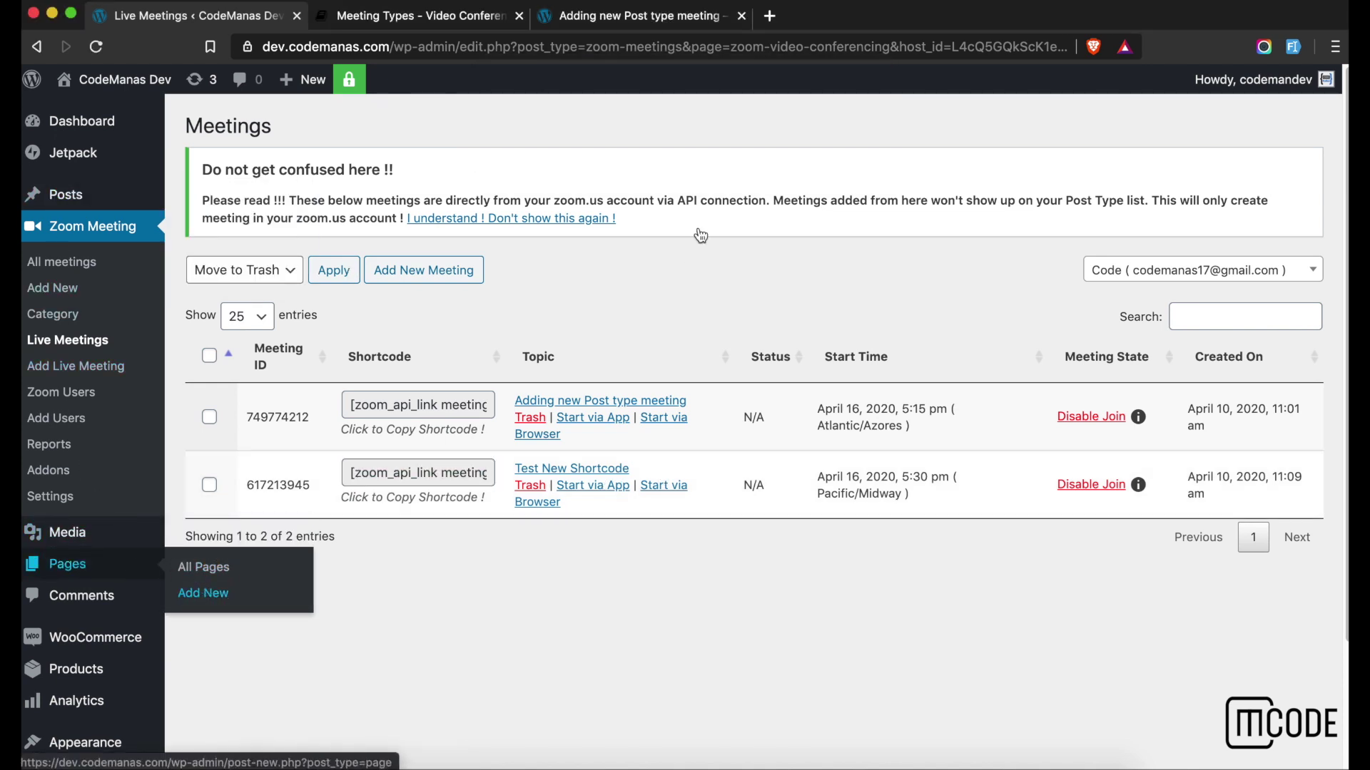
left_click(404, 22)
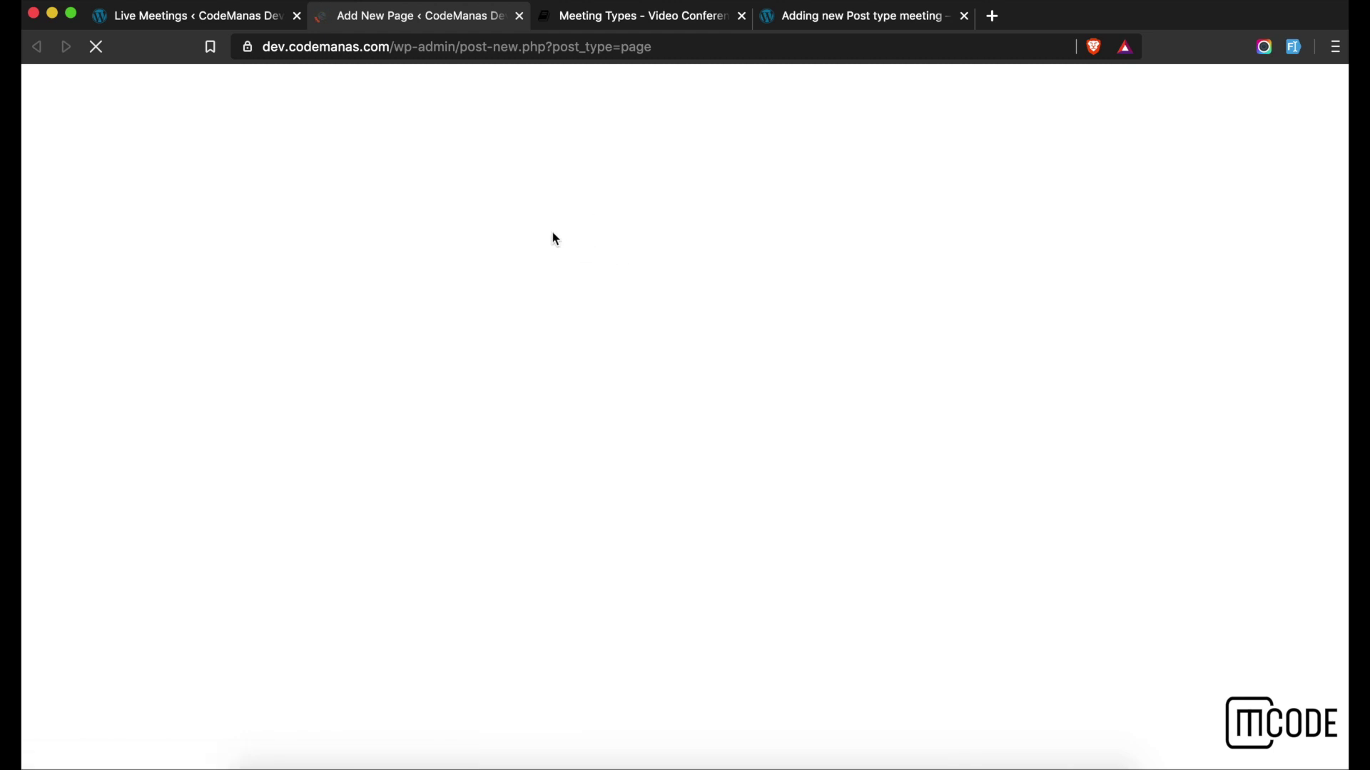
left_click(192, 16)
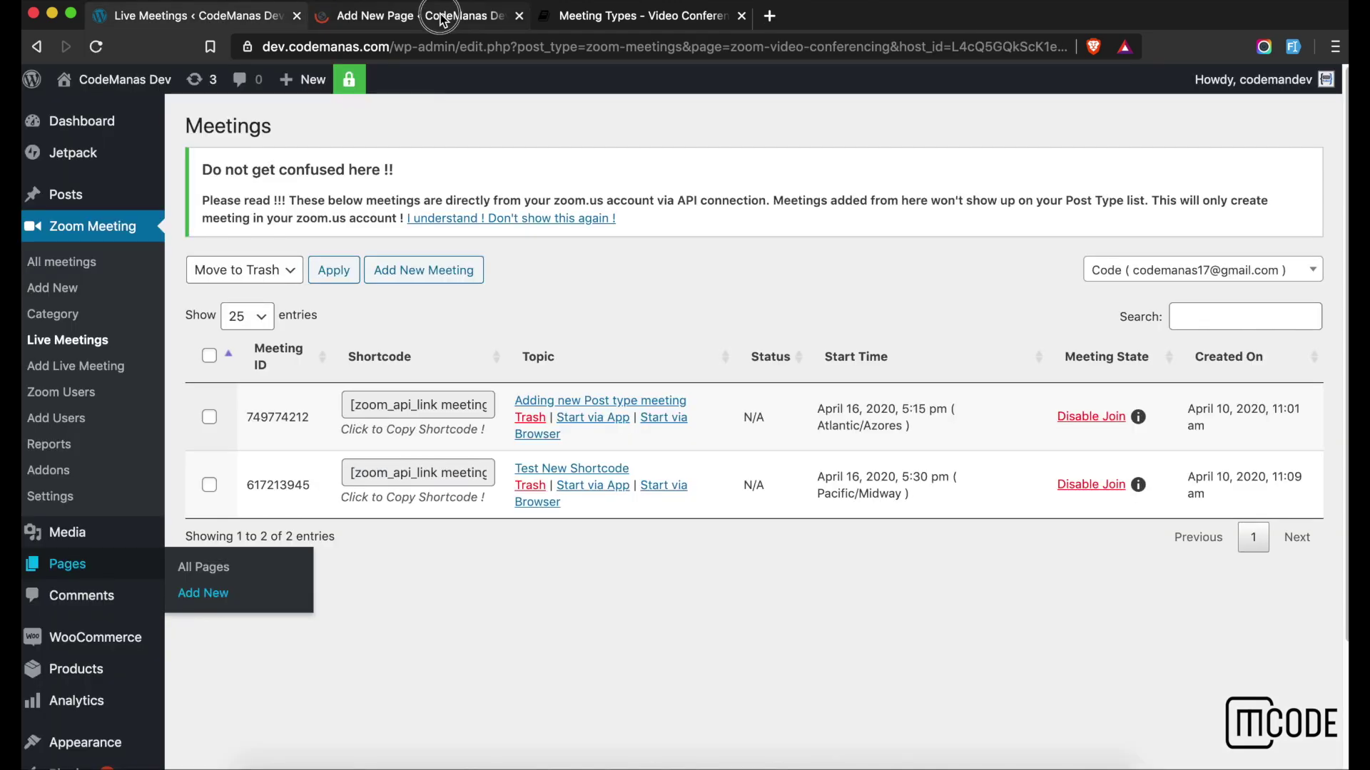
left_click(439, 15)
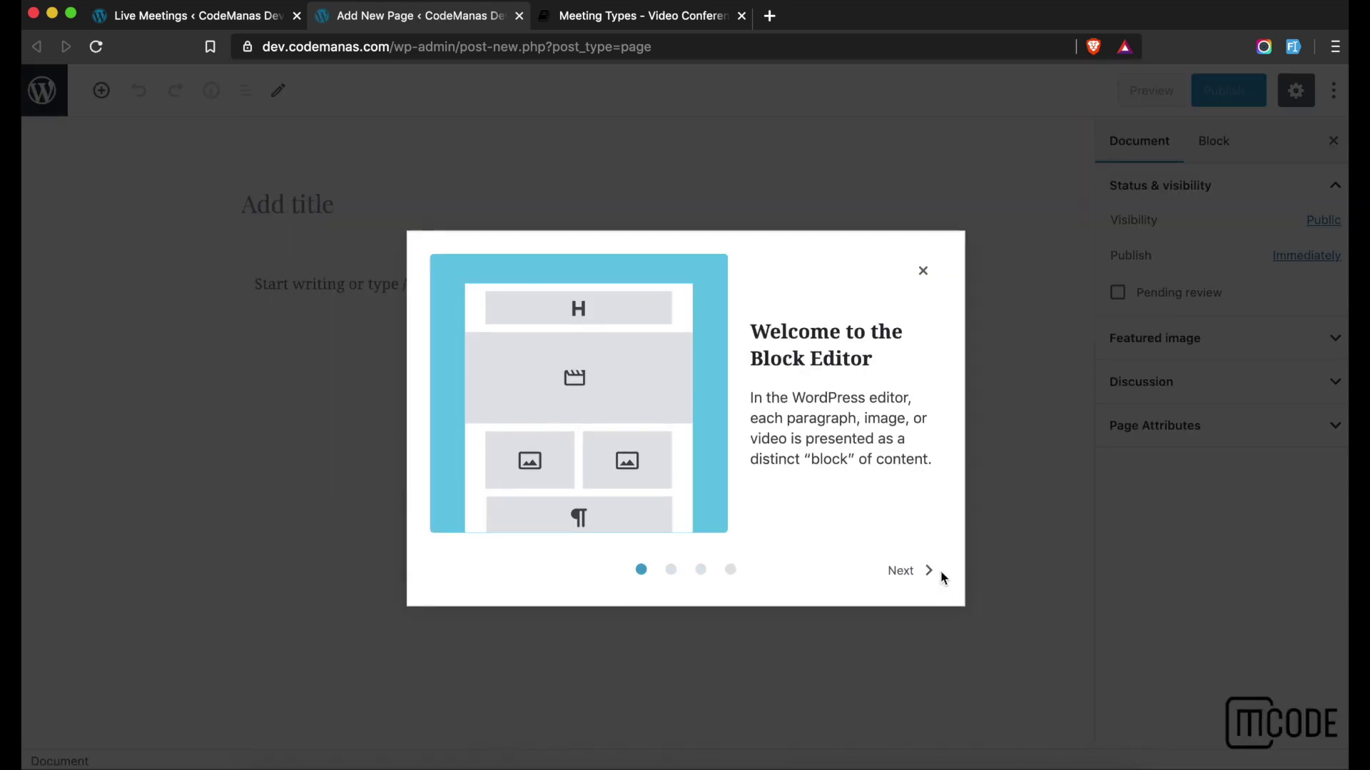
Step: Create a new page titled 'Test' with the meeting shortcode pasted into its body
left_click(921, 271)
left_click(556, 211)
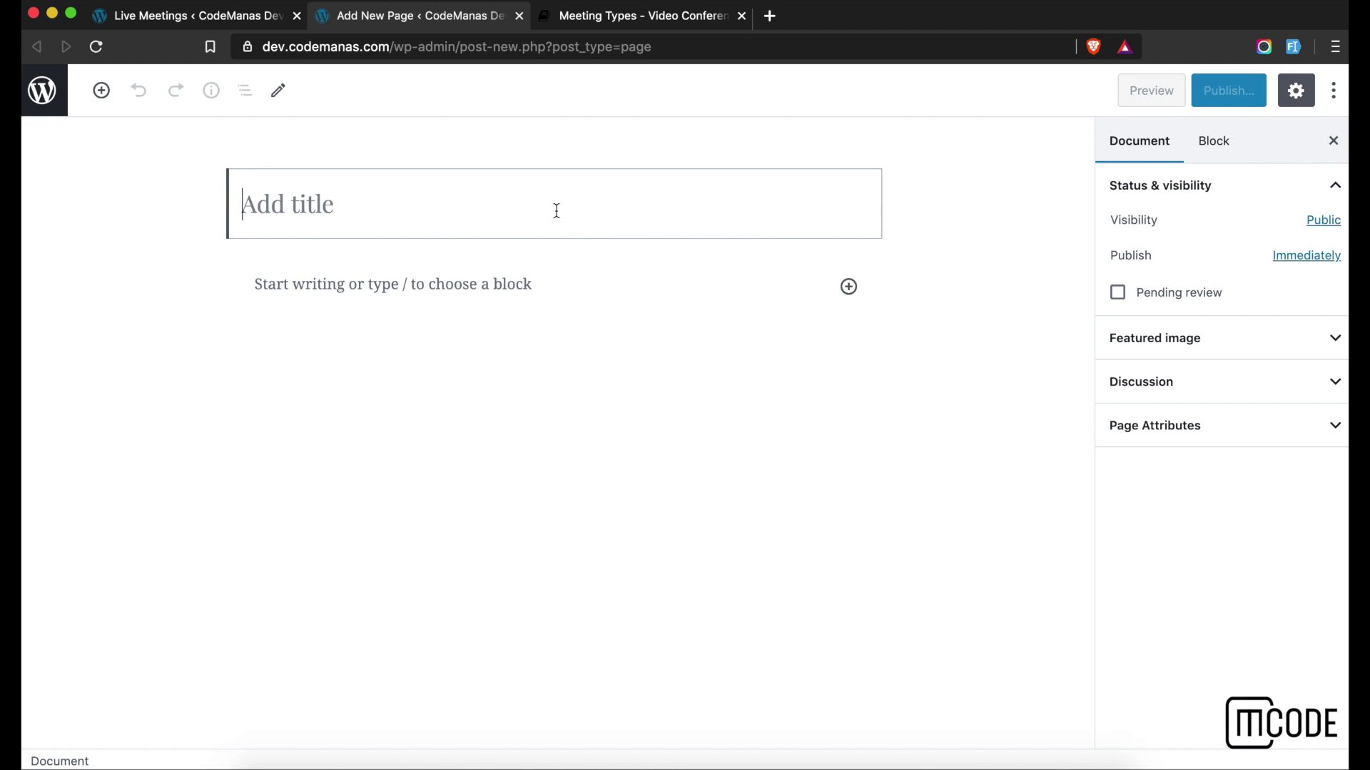
type("Test")
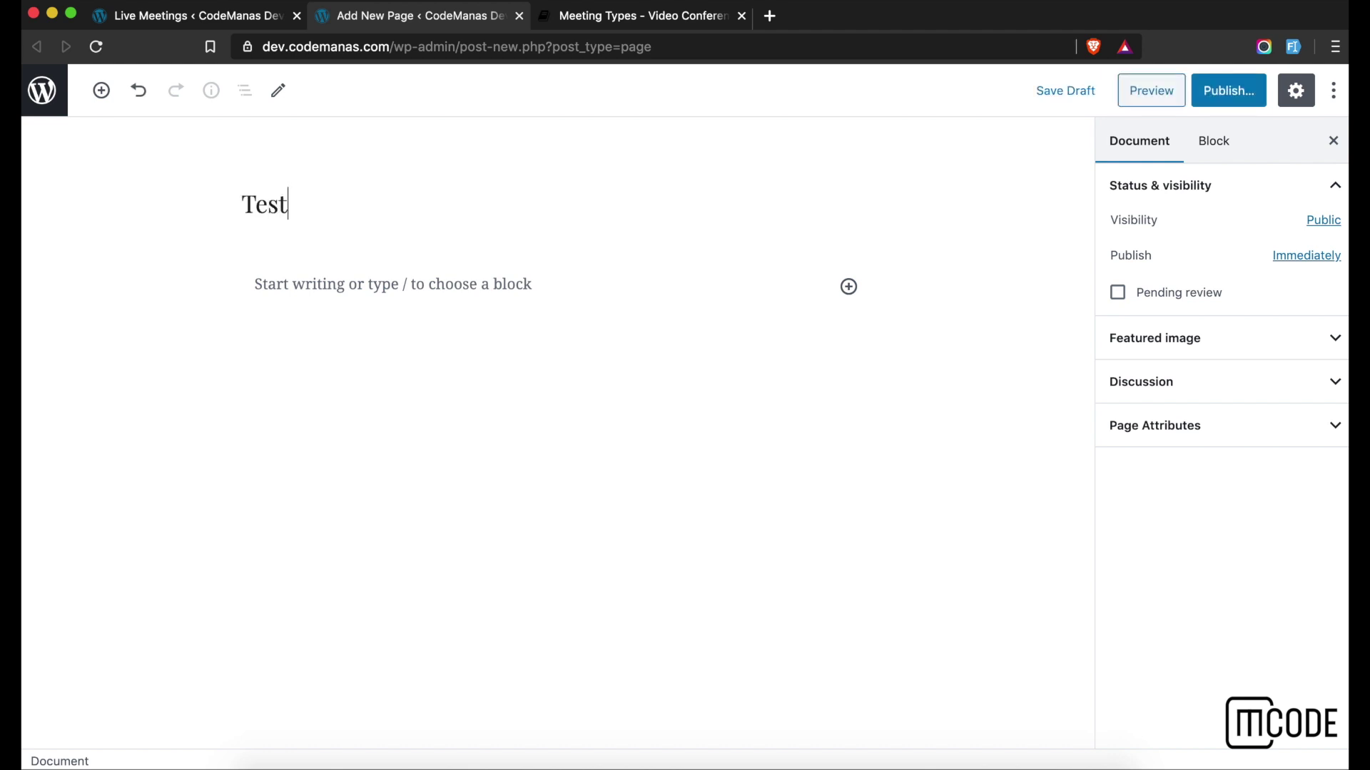
key("Return")
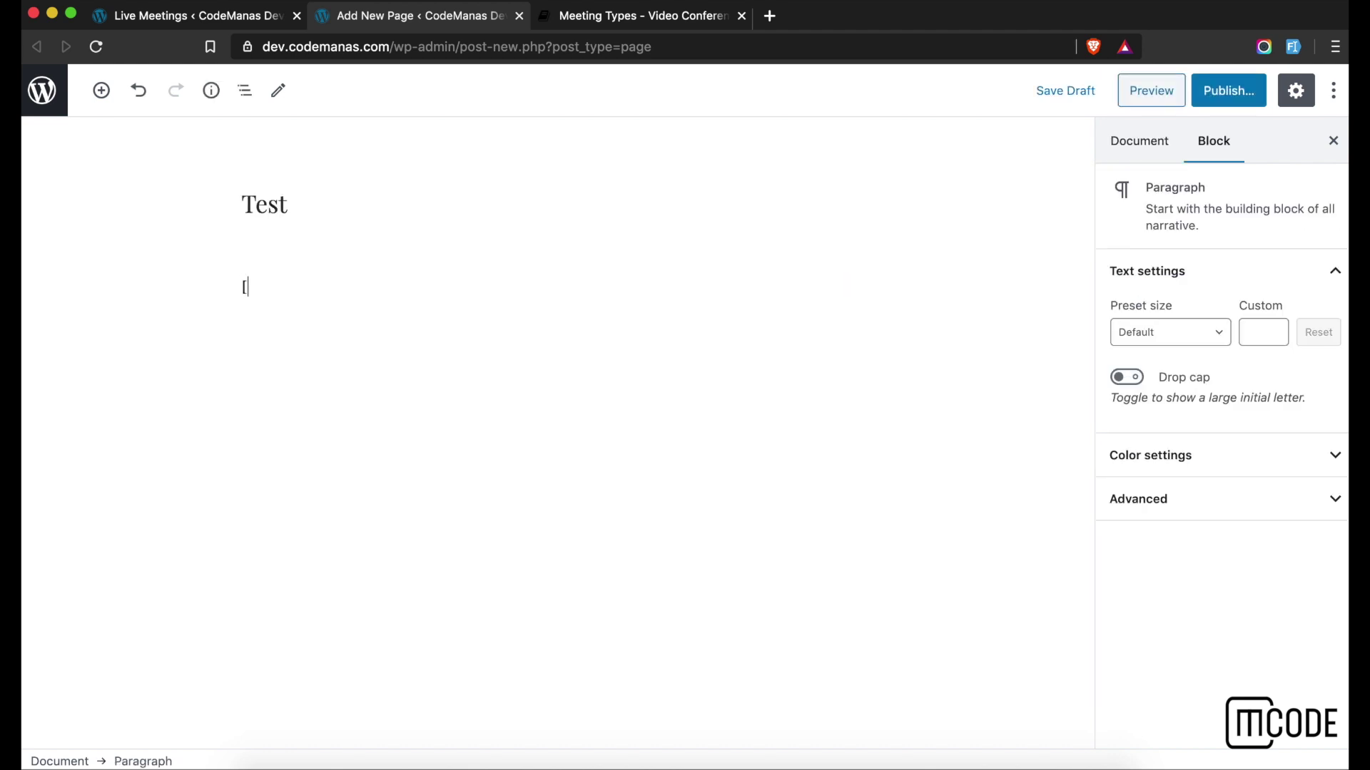
key("super+v")
Step: Publish the Test page and view it live
left_click(832, 230)
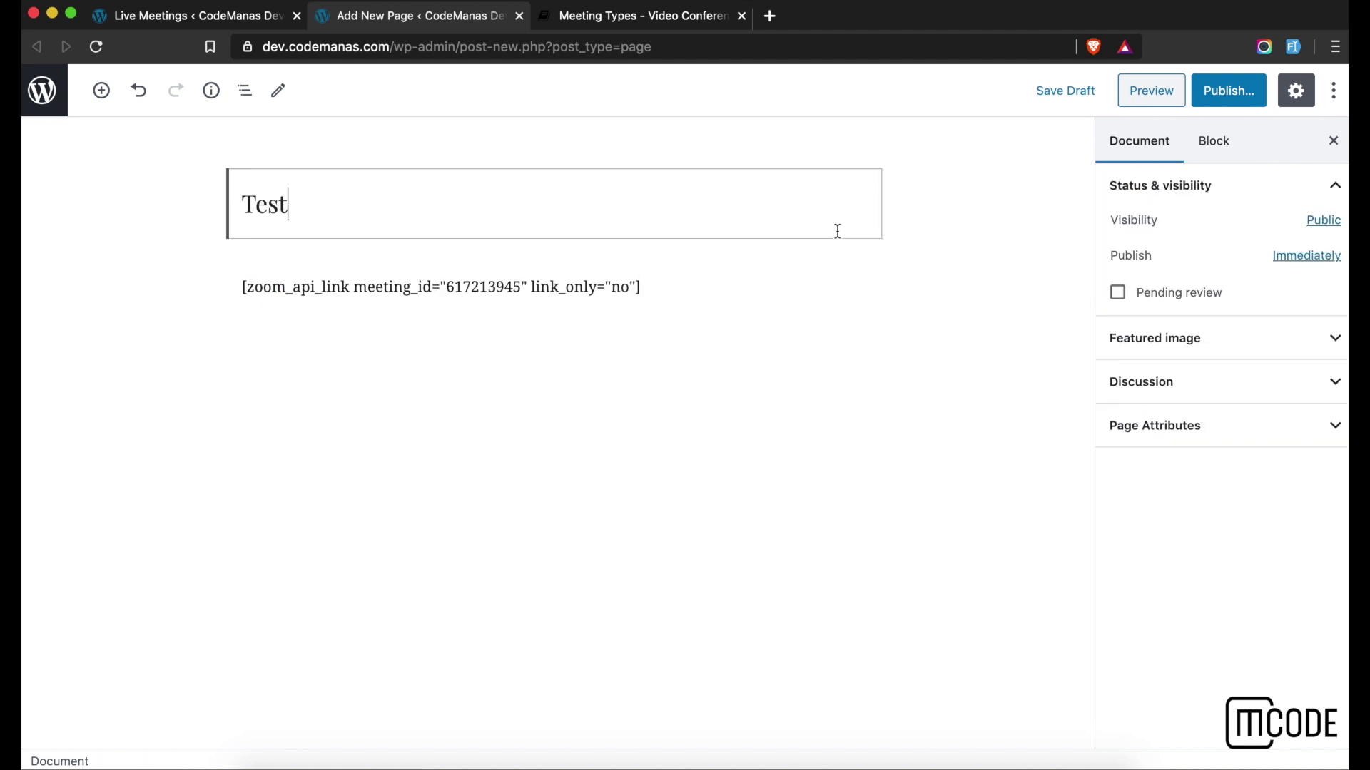
left_click(1223, 90)
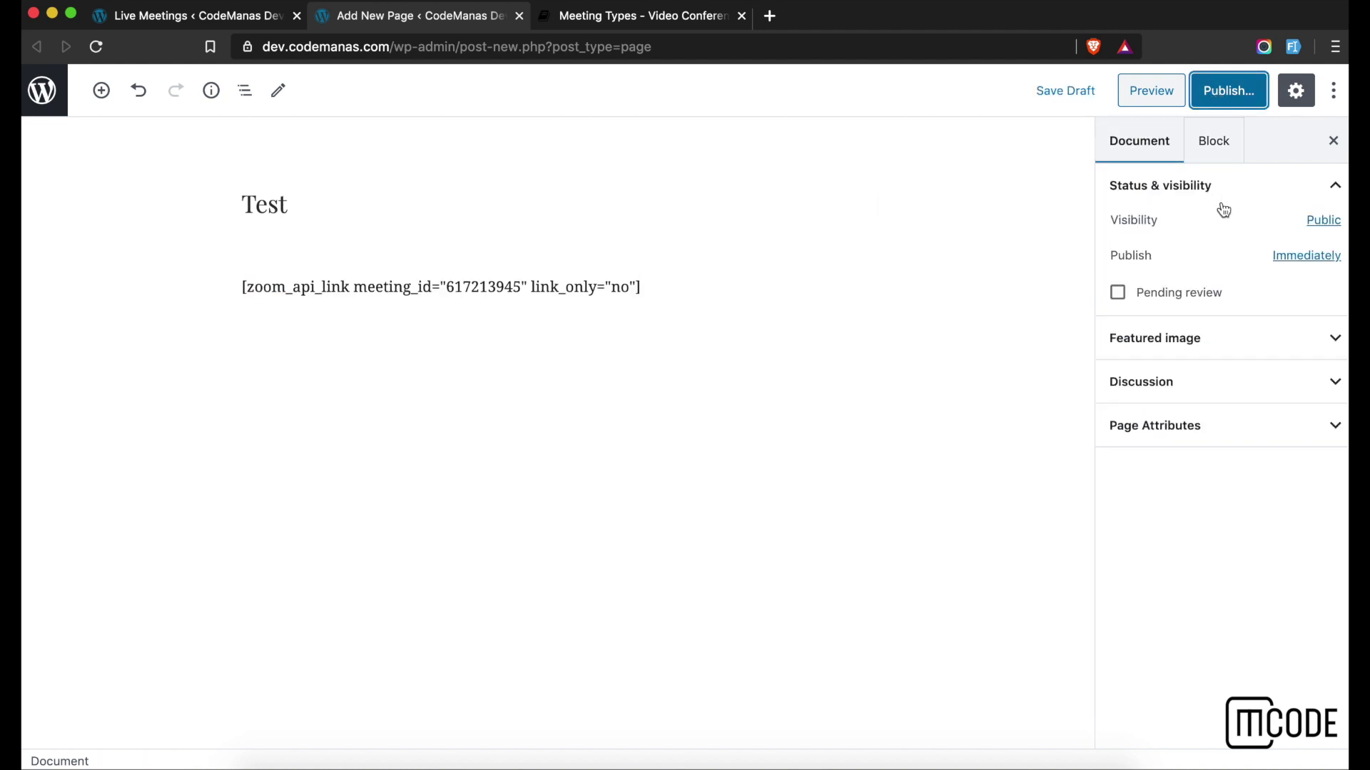
left_click(1237, 96)
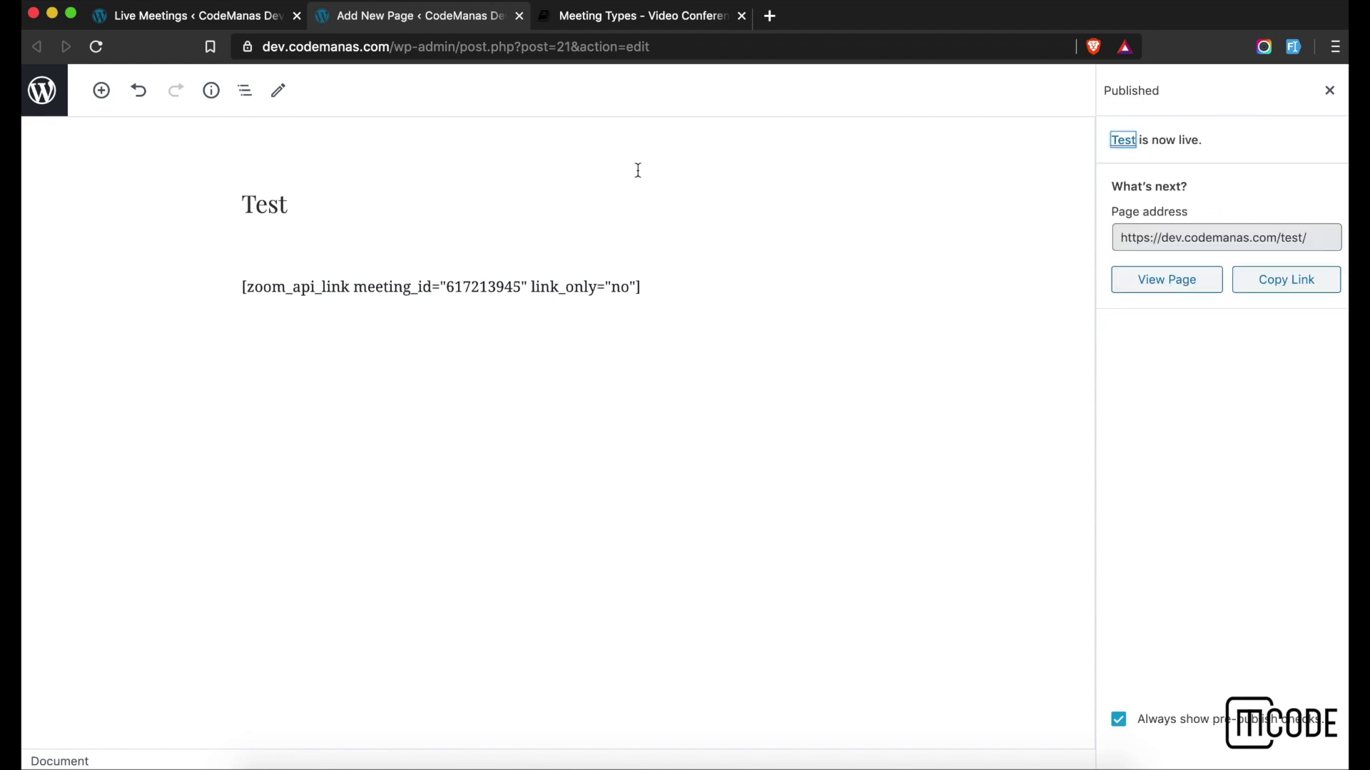
left_click(1170, 282)
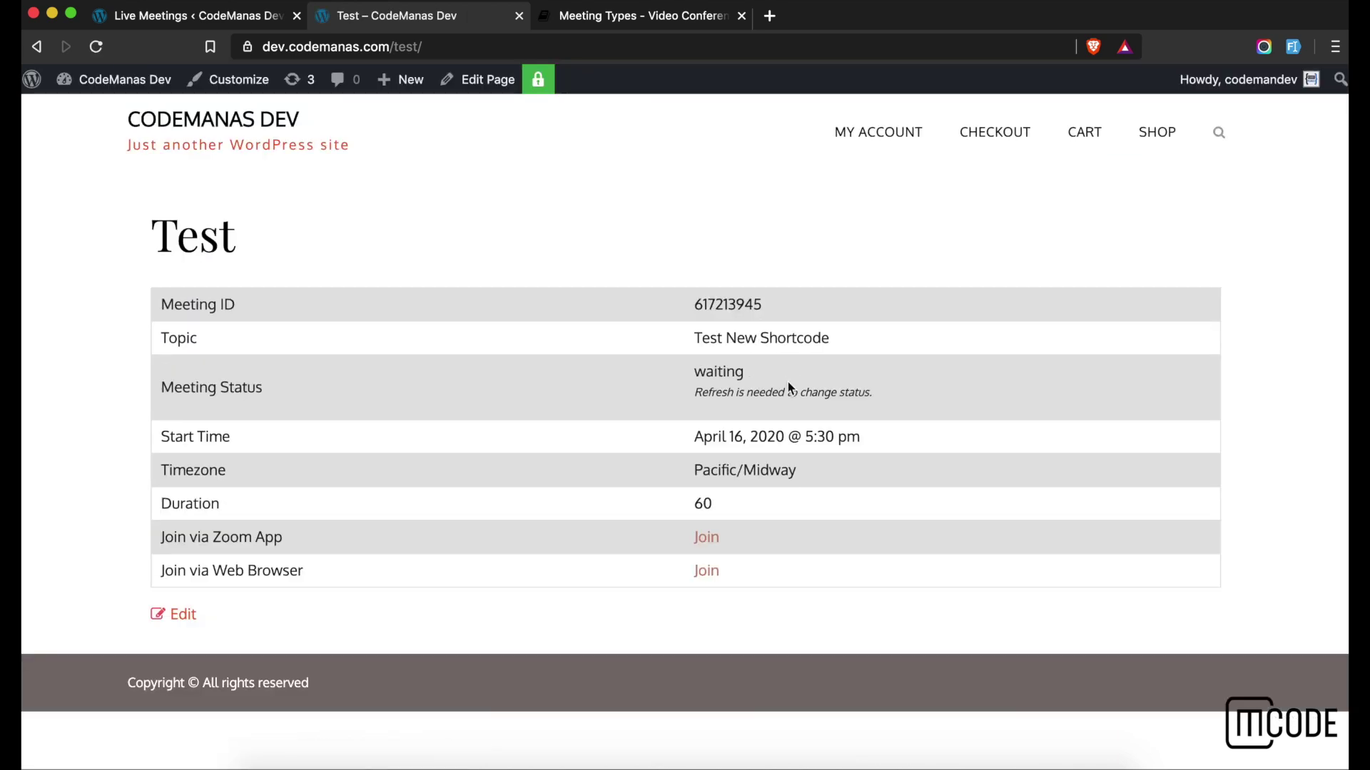
Step: Review the meeting details on the Test page and open its Web Browser join link
left_click_drag(693, 304, 996, 499)
left_click(994, 498)
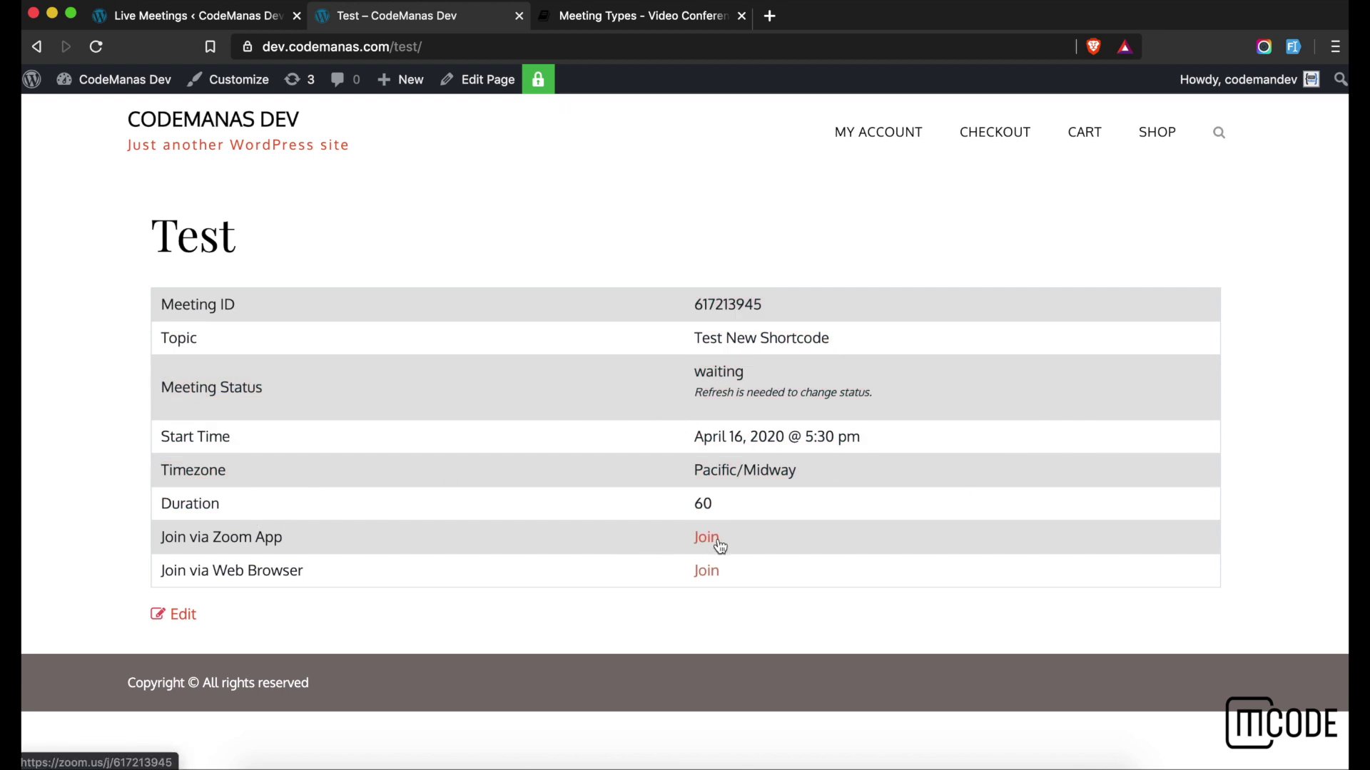
left_click(706, 570)
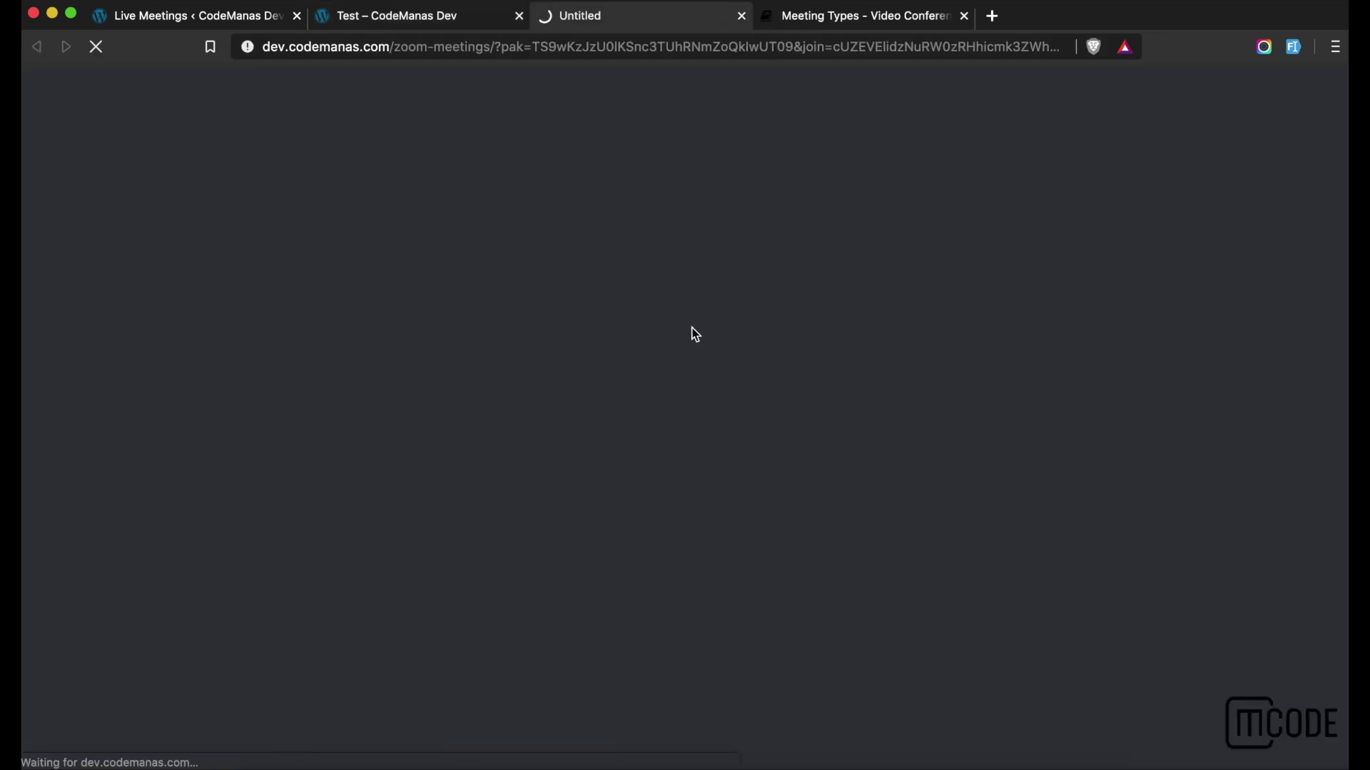
left_click(437, 18)
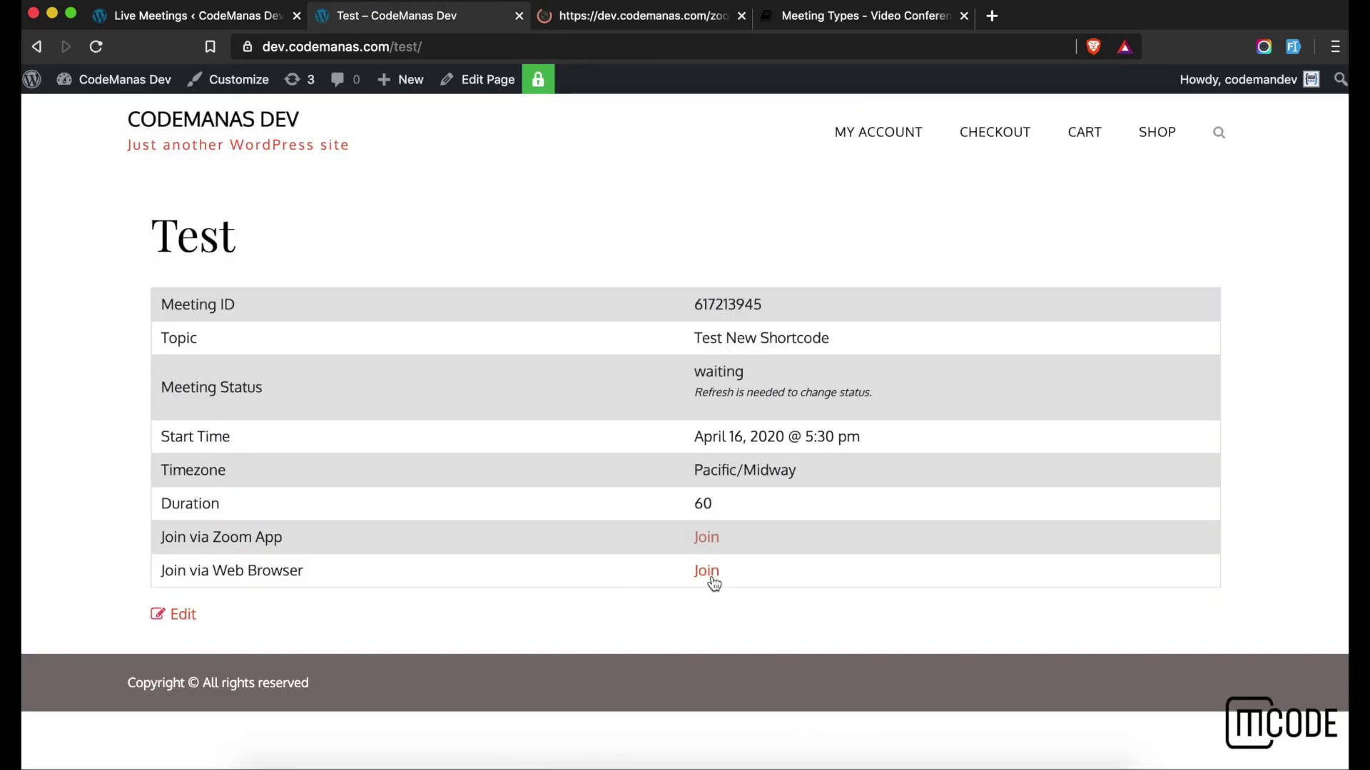
Step: Check the browser join form, close its tab, and go to the Live Meetings list
left_click(613, 20)
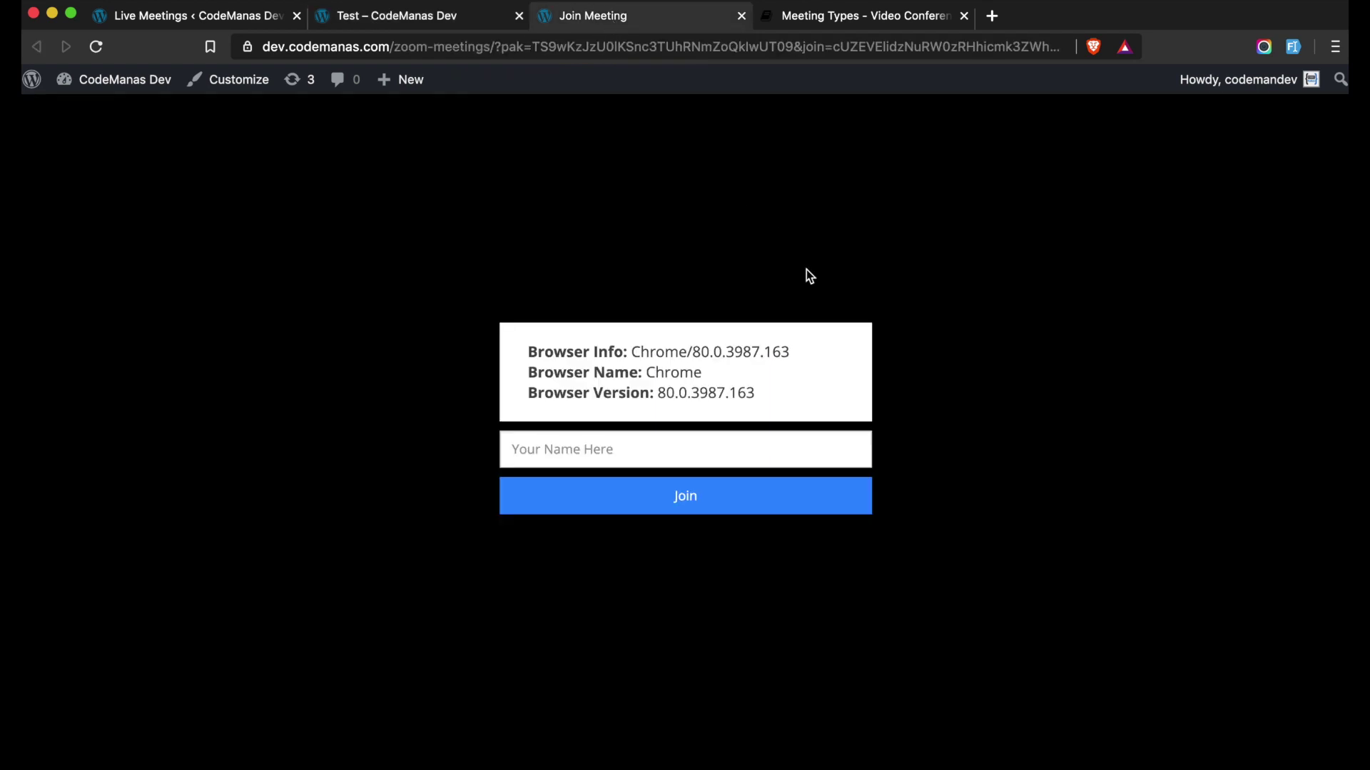
left_click(741, 442)
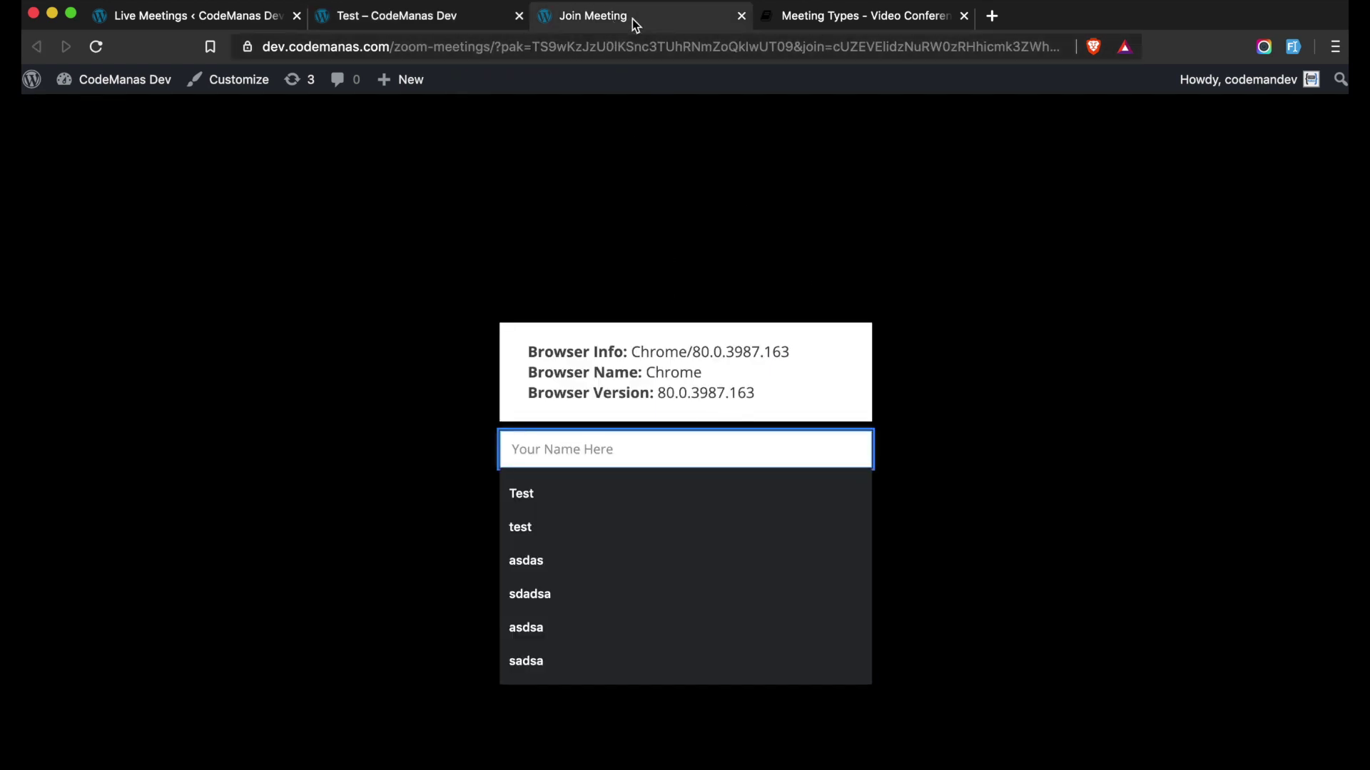
middle_click(632, 18)
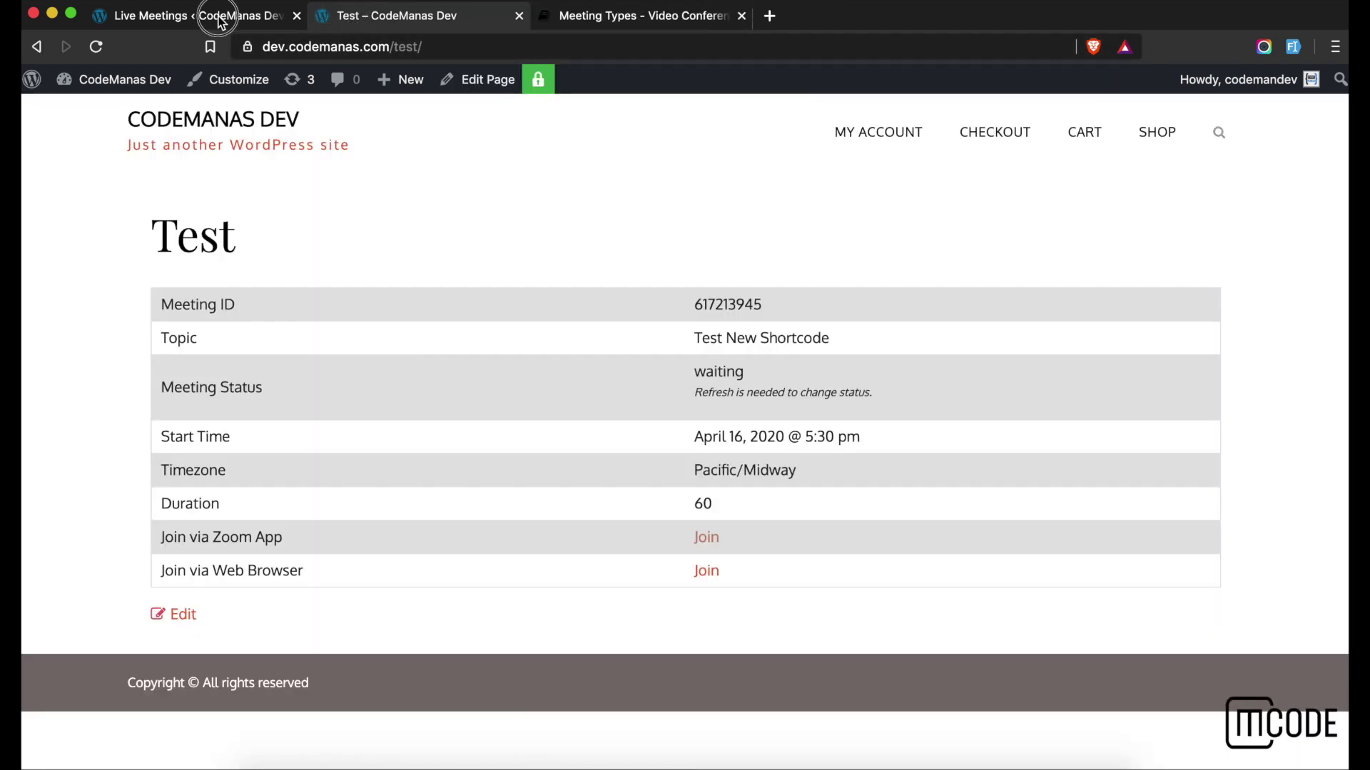
left_click(224, 16)
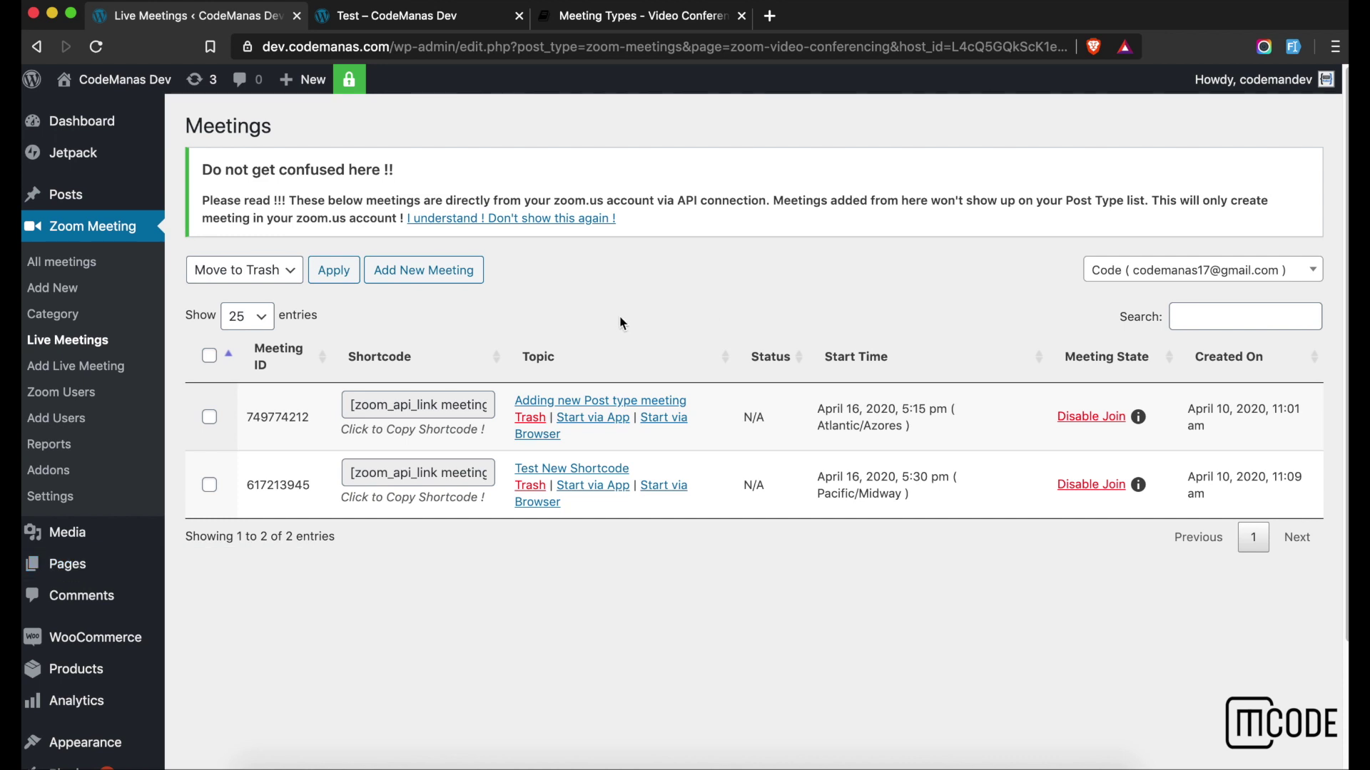
Step: Copy meeting 749774212's shortcode from row 1 and open the Test page in the editor
left_click(465, 400)
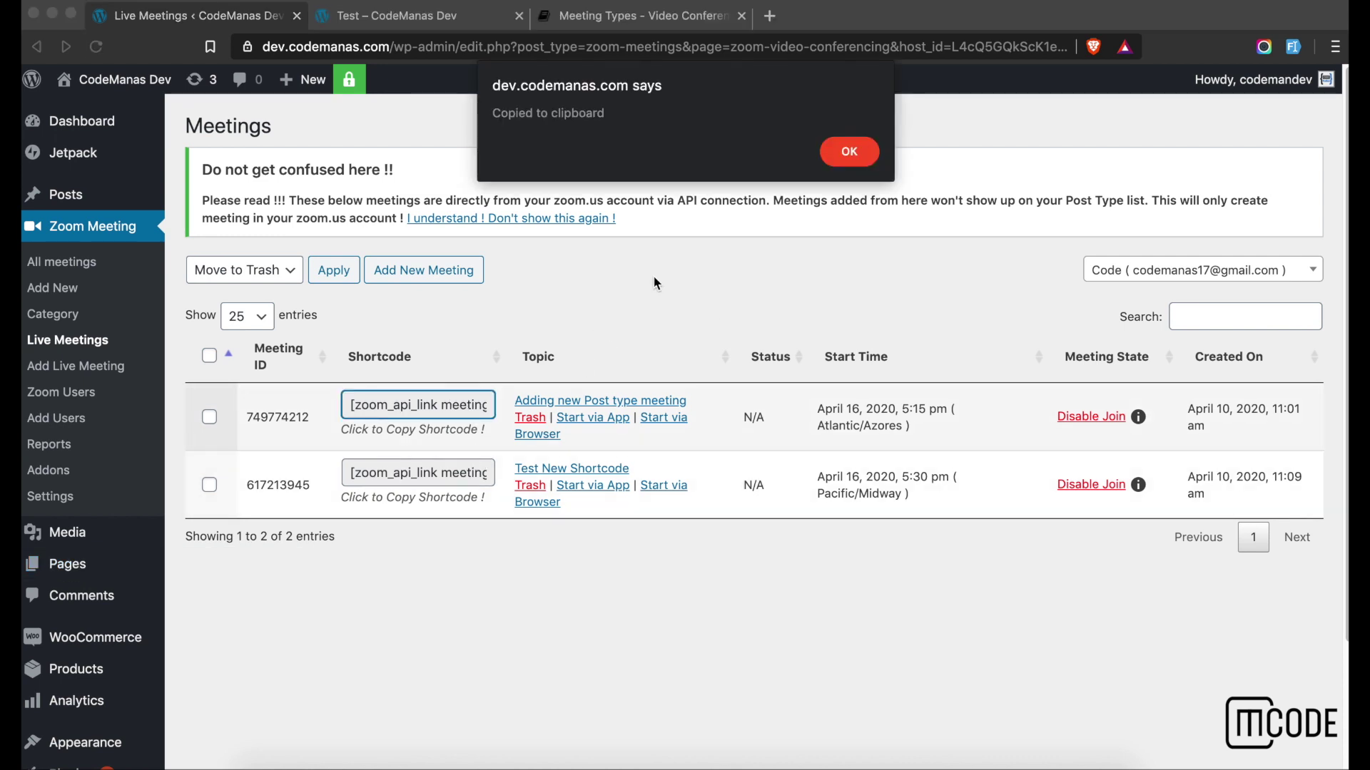
key("Return")
left_click(417, 16)
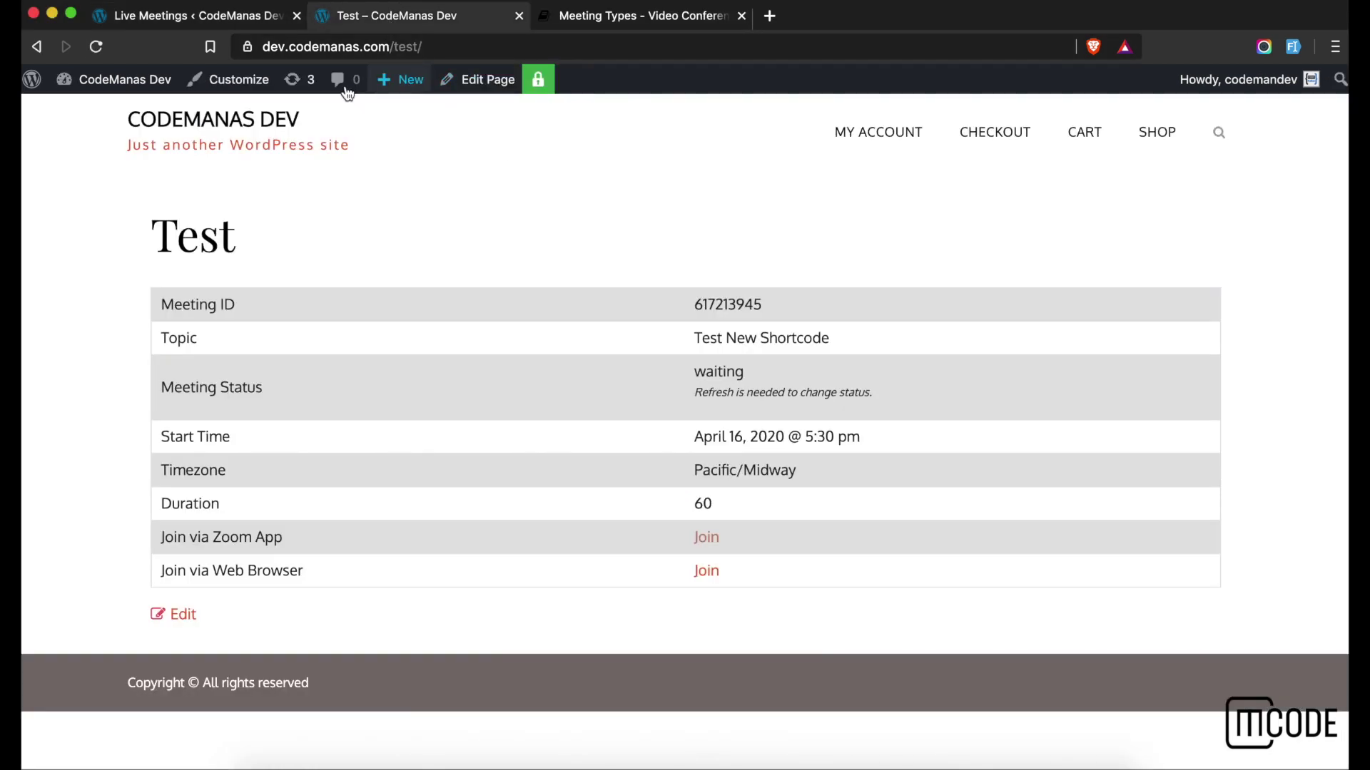
left_click(462, 82)
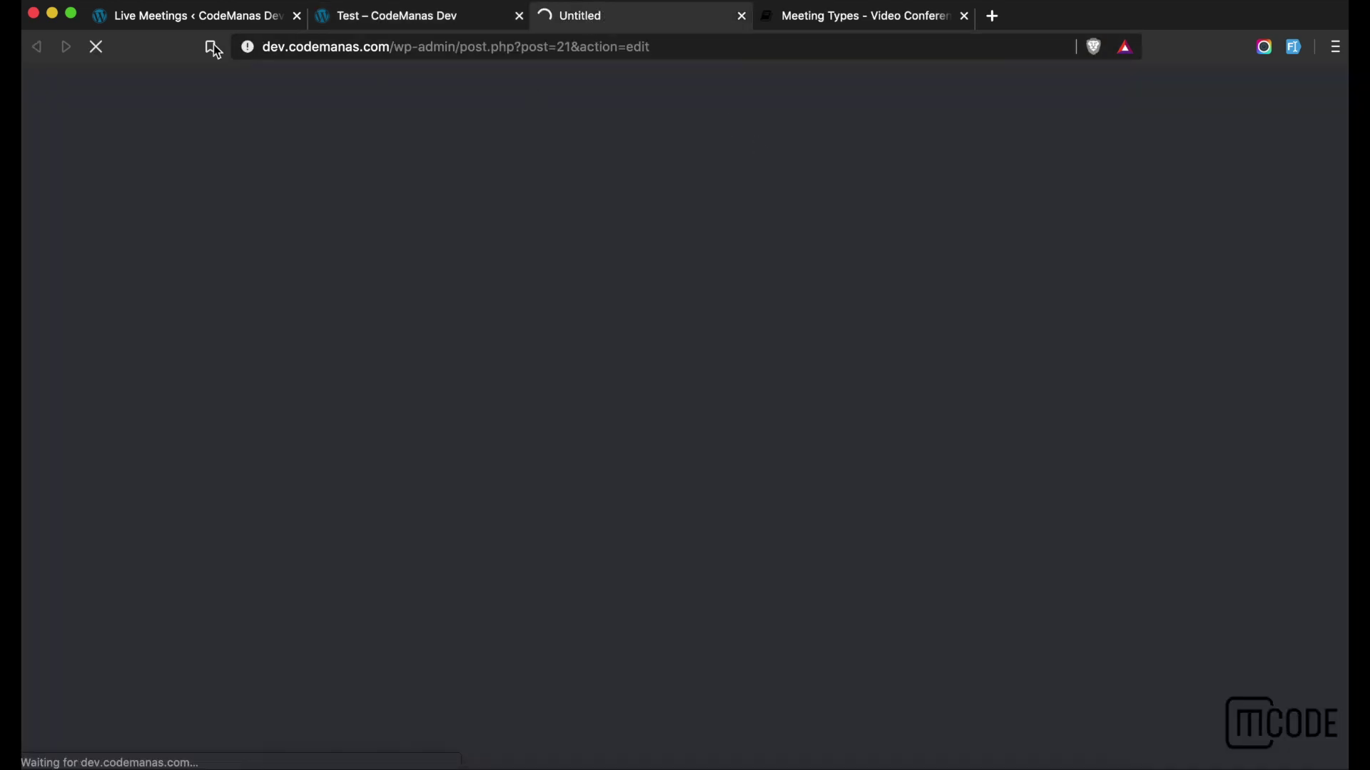
left_click(202, 15)
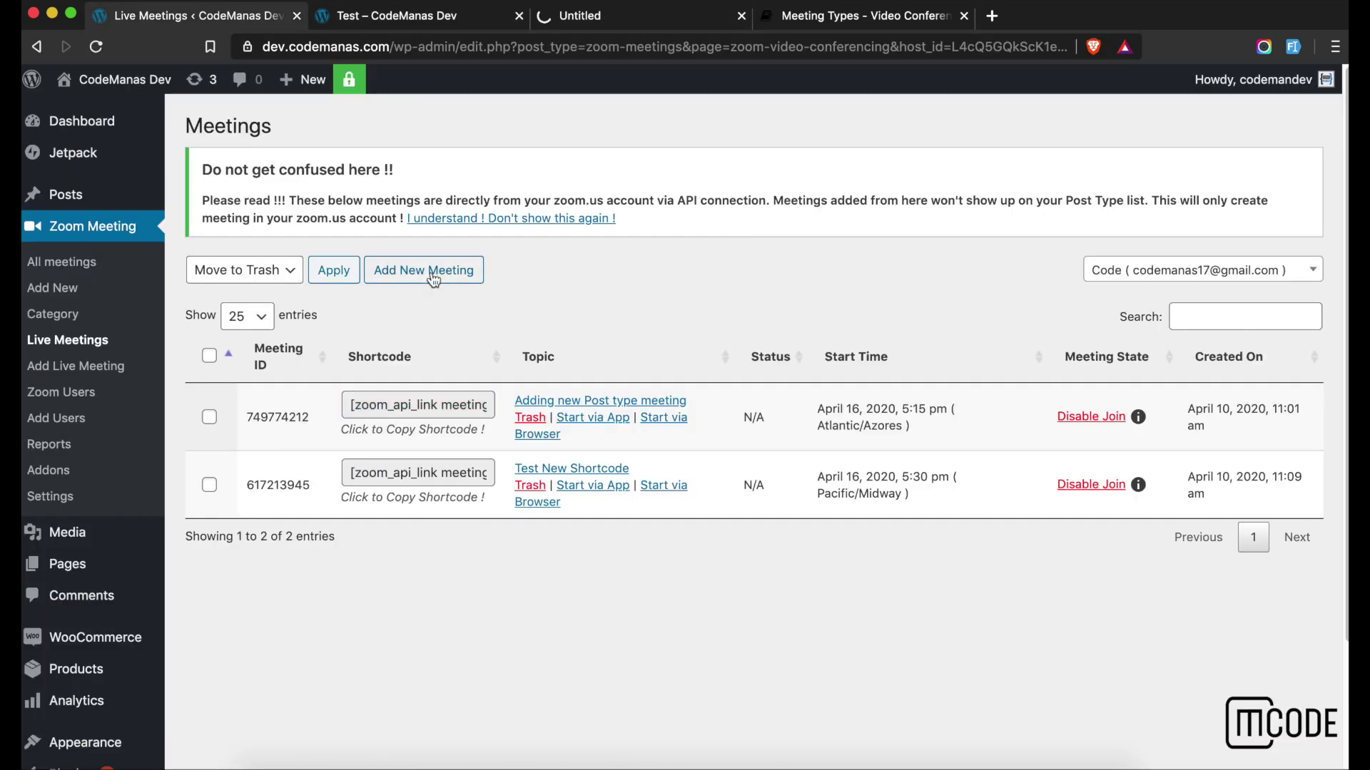
left_click(627, 15)
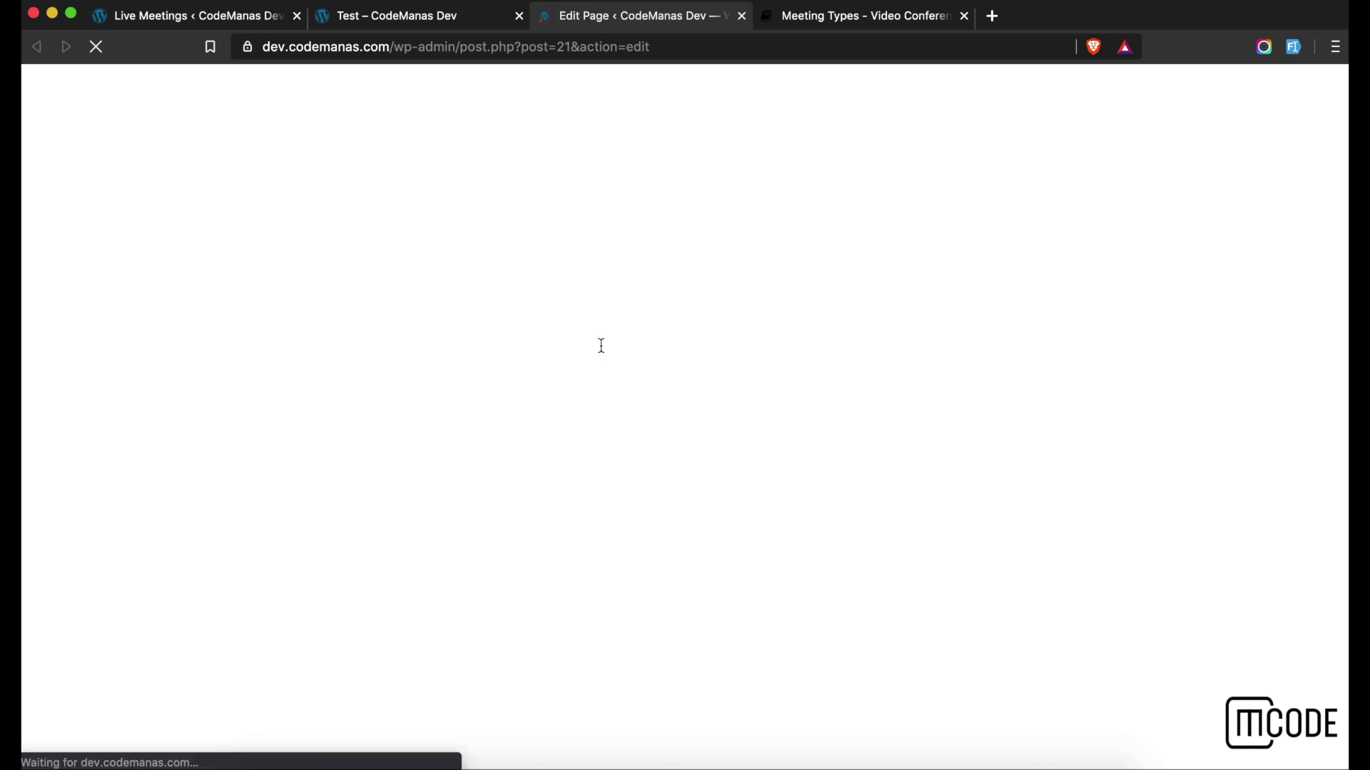
Step: Add meeting 749774212's shortcode as a new paragraph and update the Test page
left_click(662, 287)
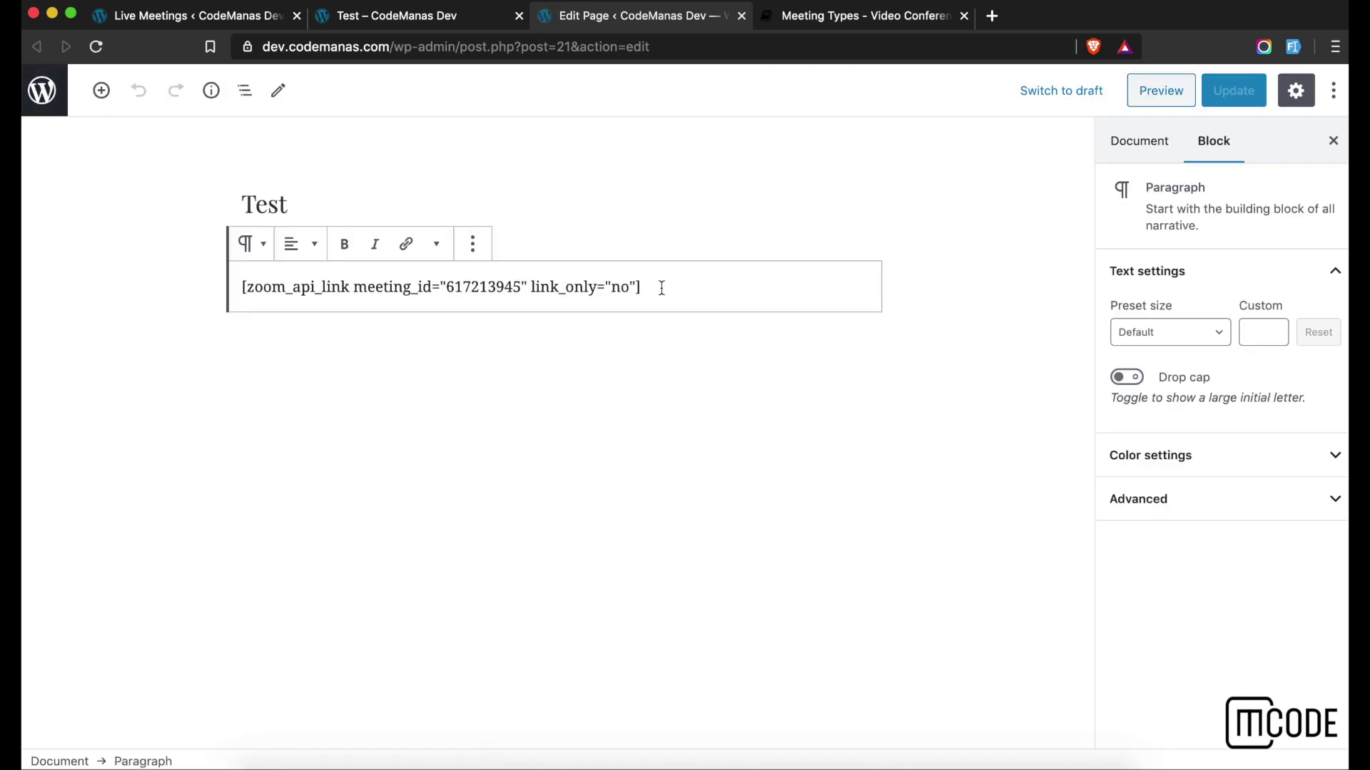
key("Return")
key("super+v")
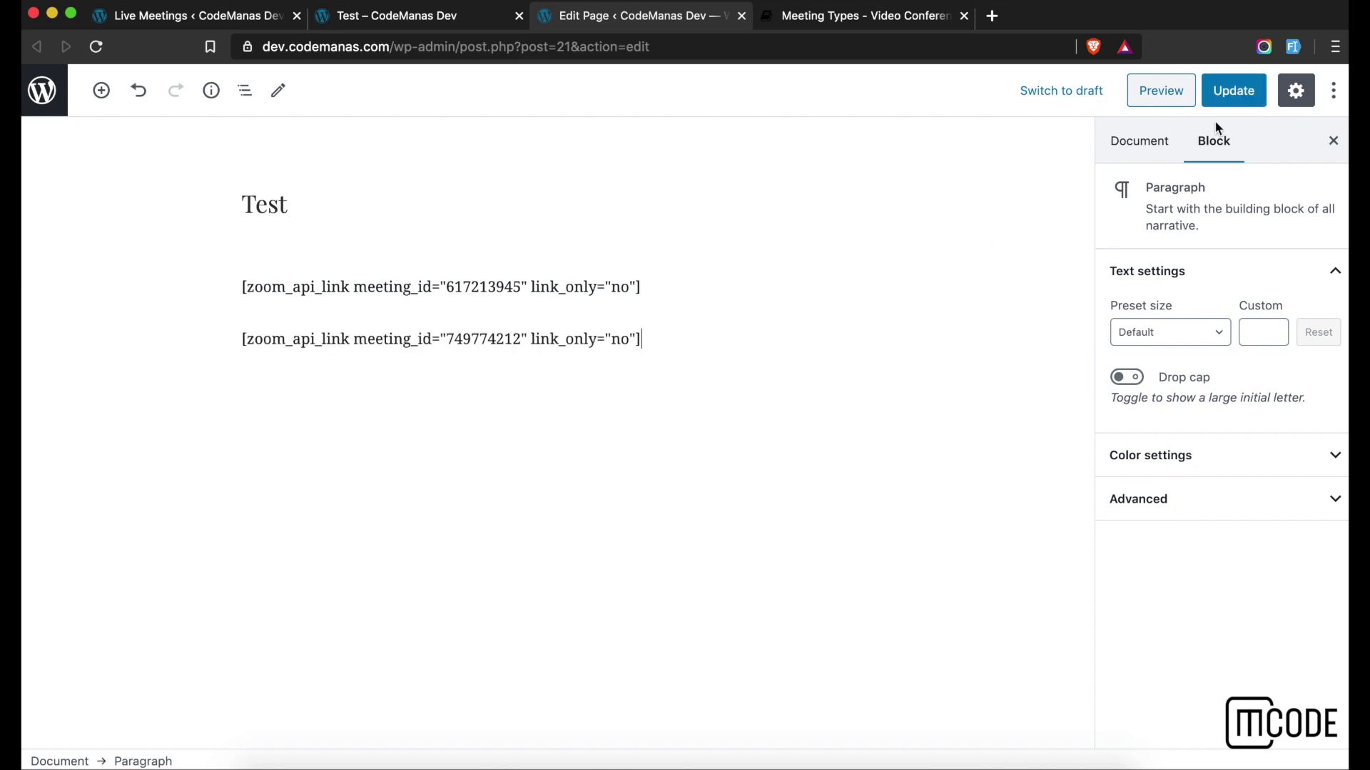
left_click(1248, 93)
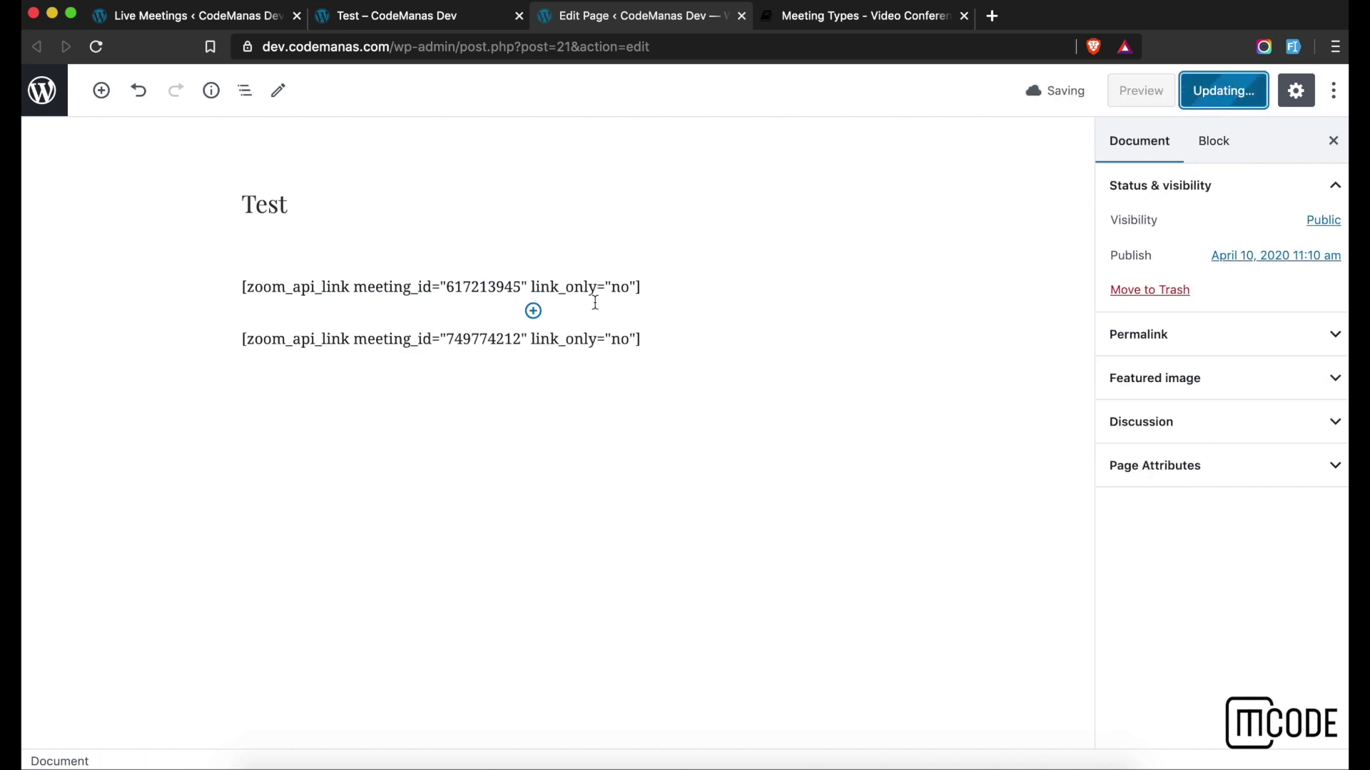
Step: Reload the live Test page and close the editor tab
left_click(457, 24)
key("super+r")
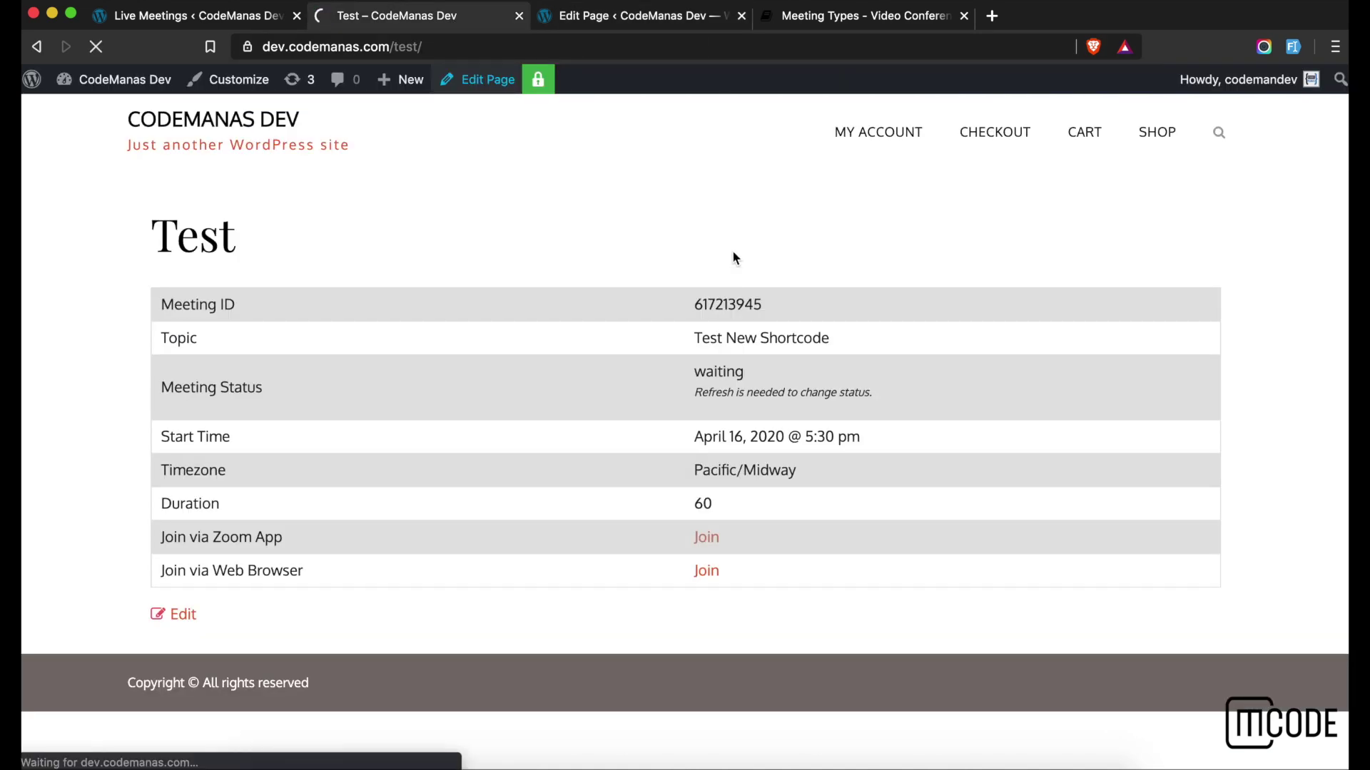
middle_click(688, 29)
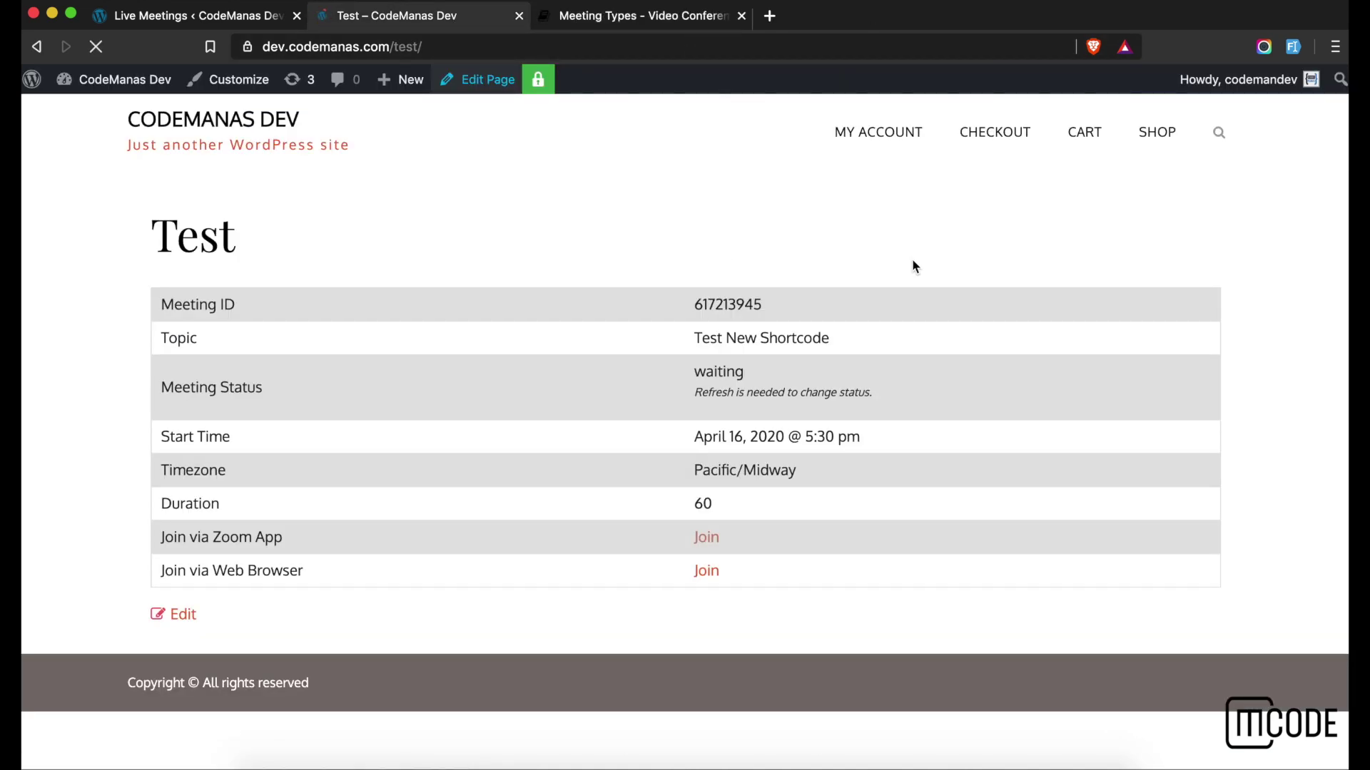
Step: Scroll through the reloaded Test page to review both meetings' details tables
scroll(975, 394, "down", 4)
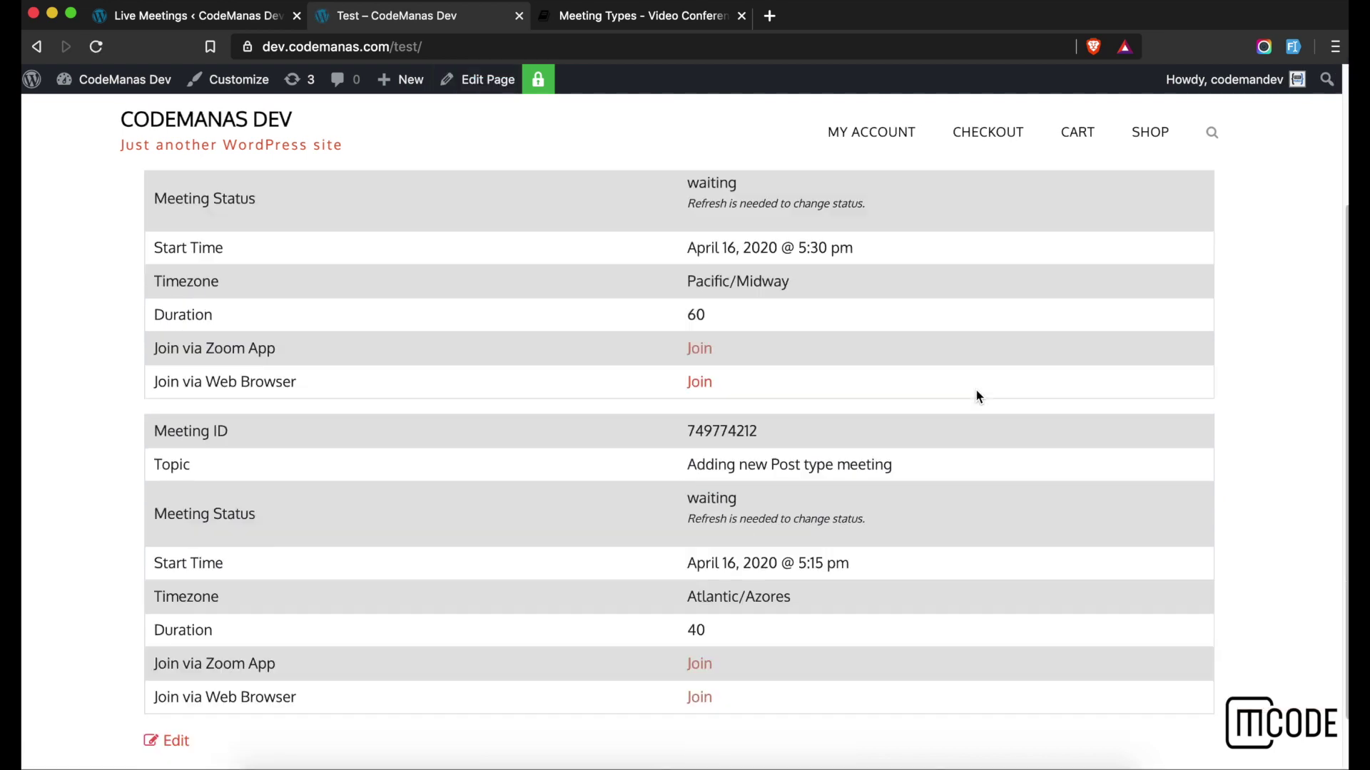
scroll(802, 406, "up", 4)
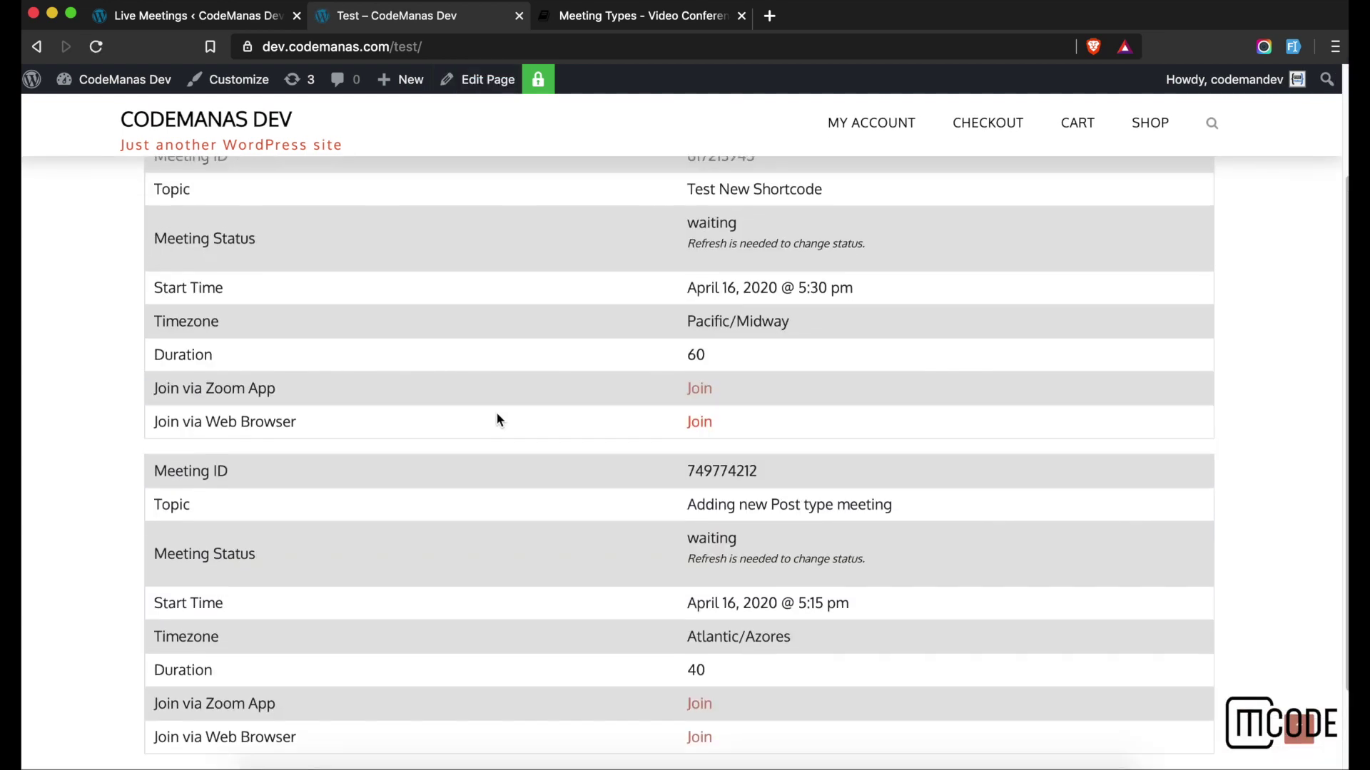
left_click_drag(156, 284, 939, 554)
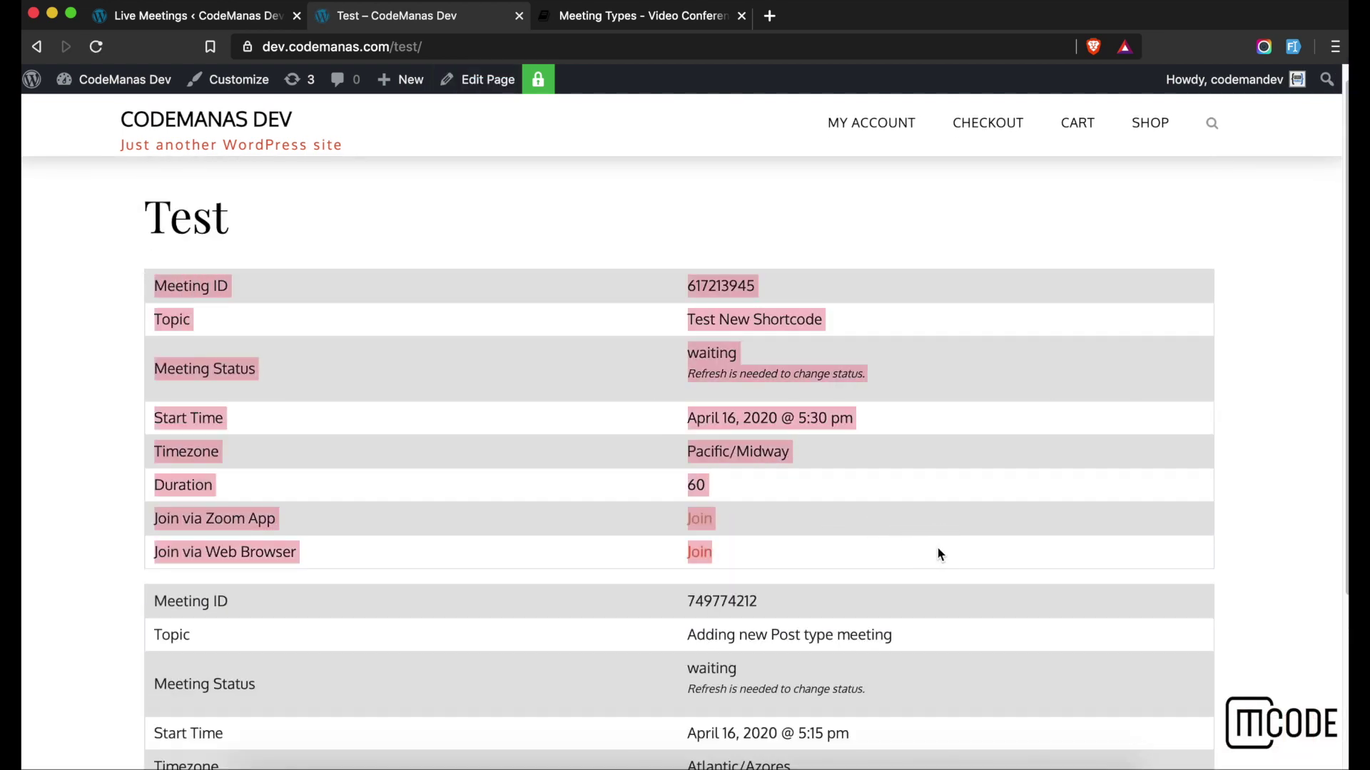
scroll(938, 554, "down", 3)
left_click(939, 554)
left_click_drag(168, 401, 844, 642)
left_click(878, 617)
scroll(838, 603, "up", 1)
scroll(837, 603, "up", 5)
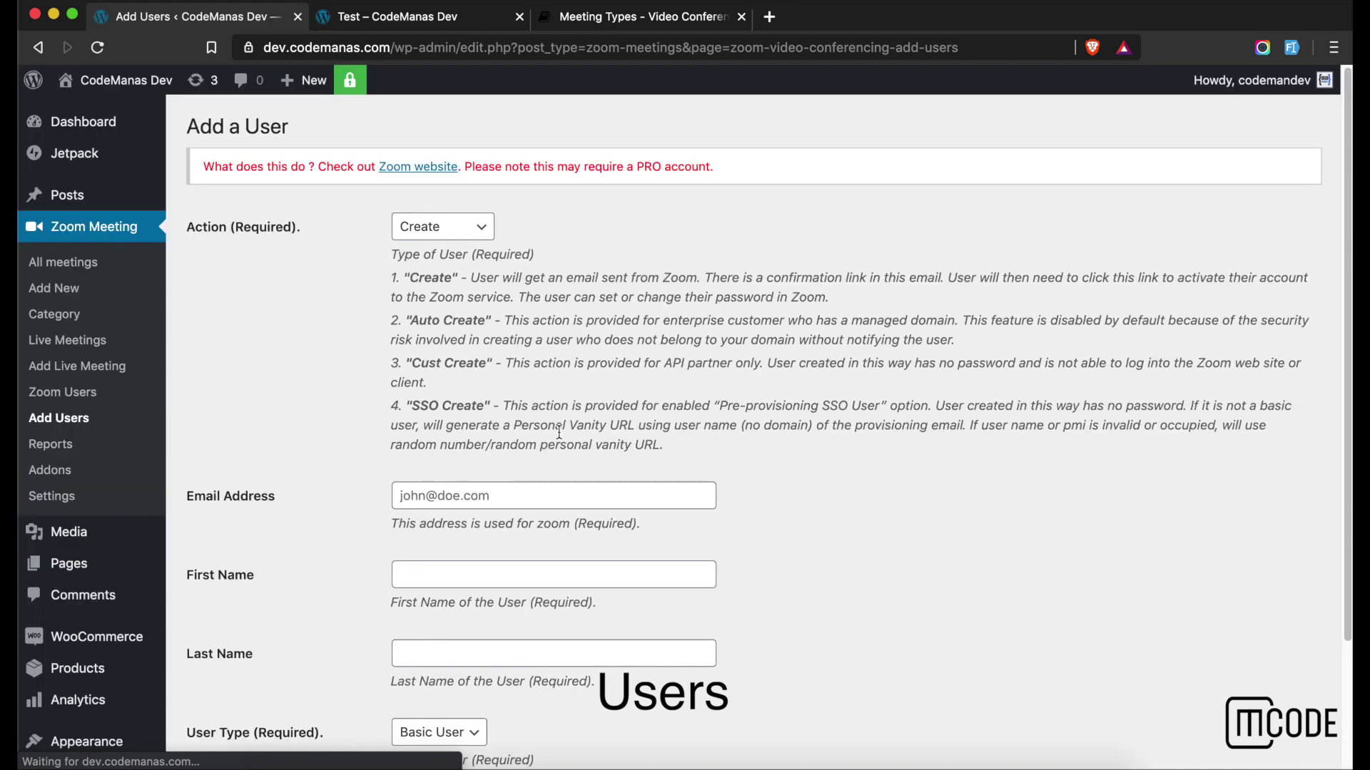
Step: Open Zoom's Managing users help article, review its prerequisites, then return to Add a User
left_click(418, 166, "super")
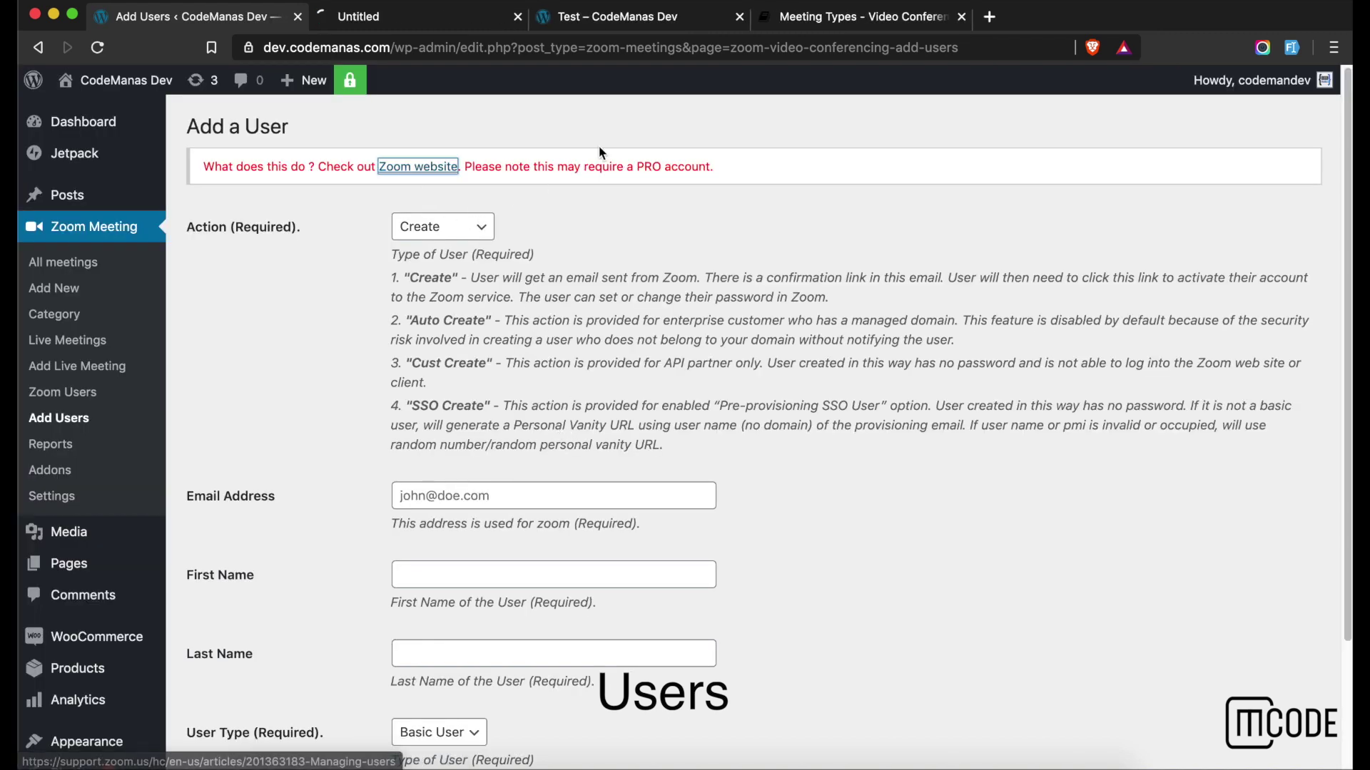
left_click(456, 19)
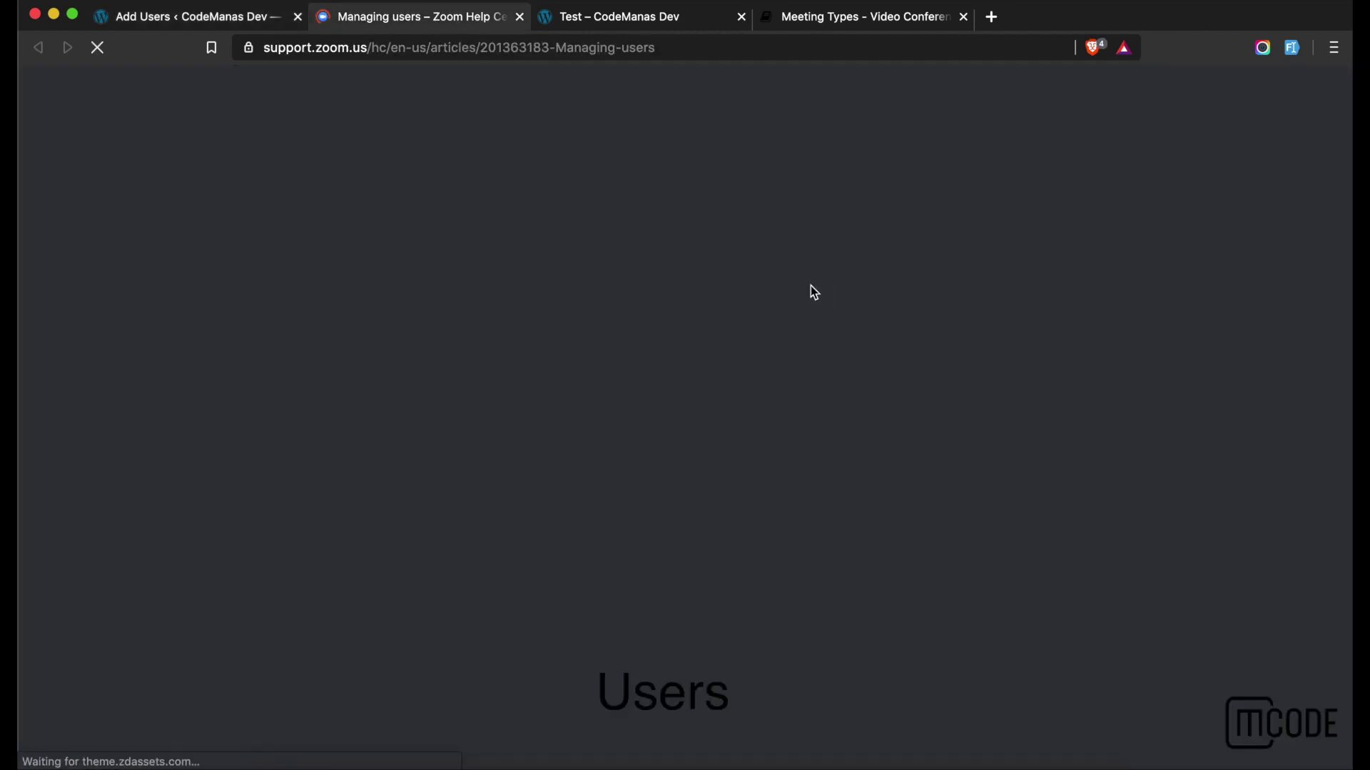
scroll(733, 374, "down", 10)
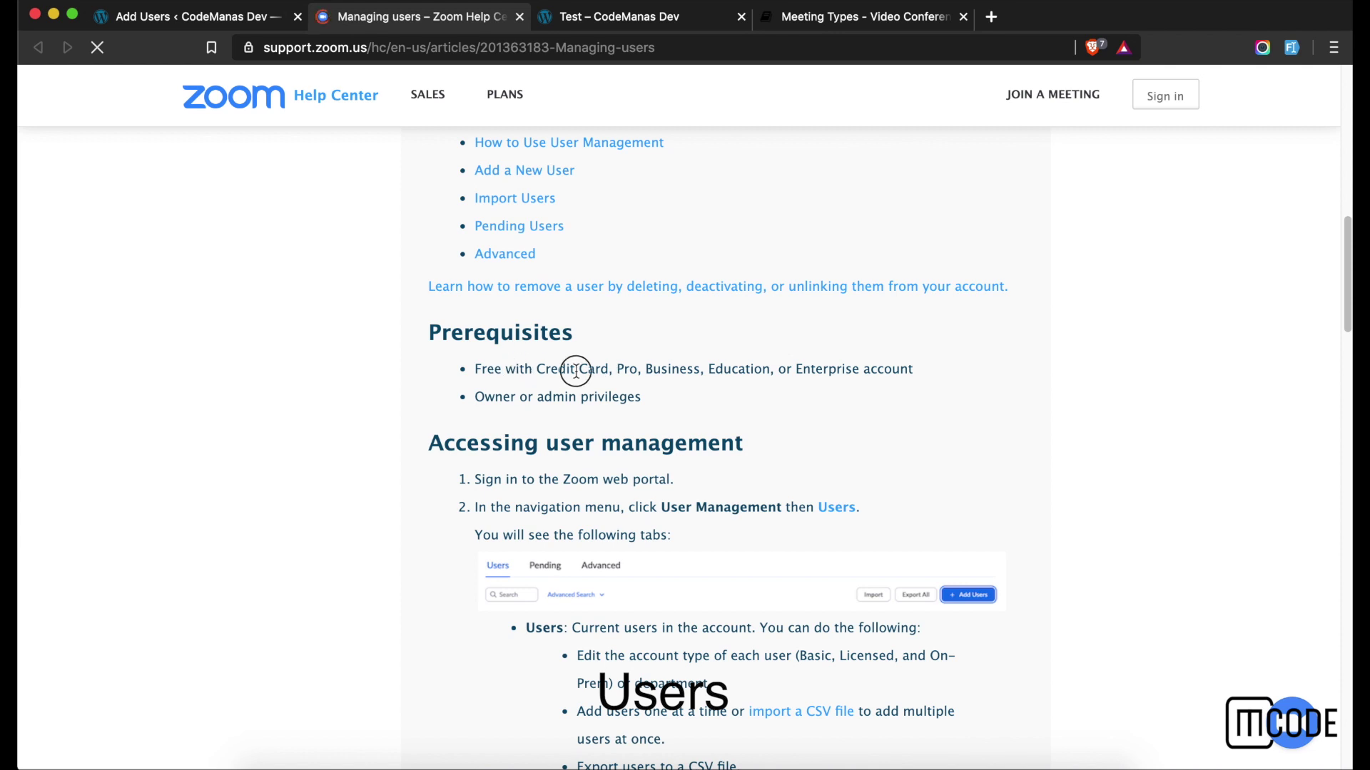
left_click_drag(913, 370, 657, 370)
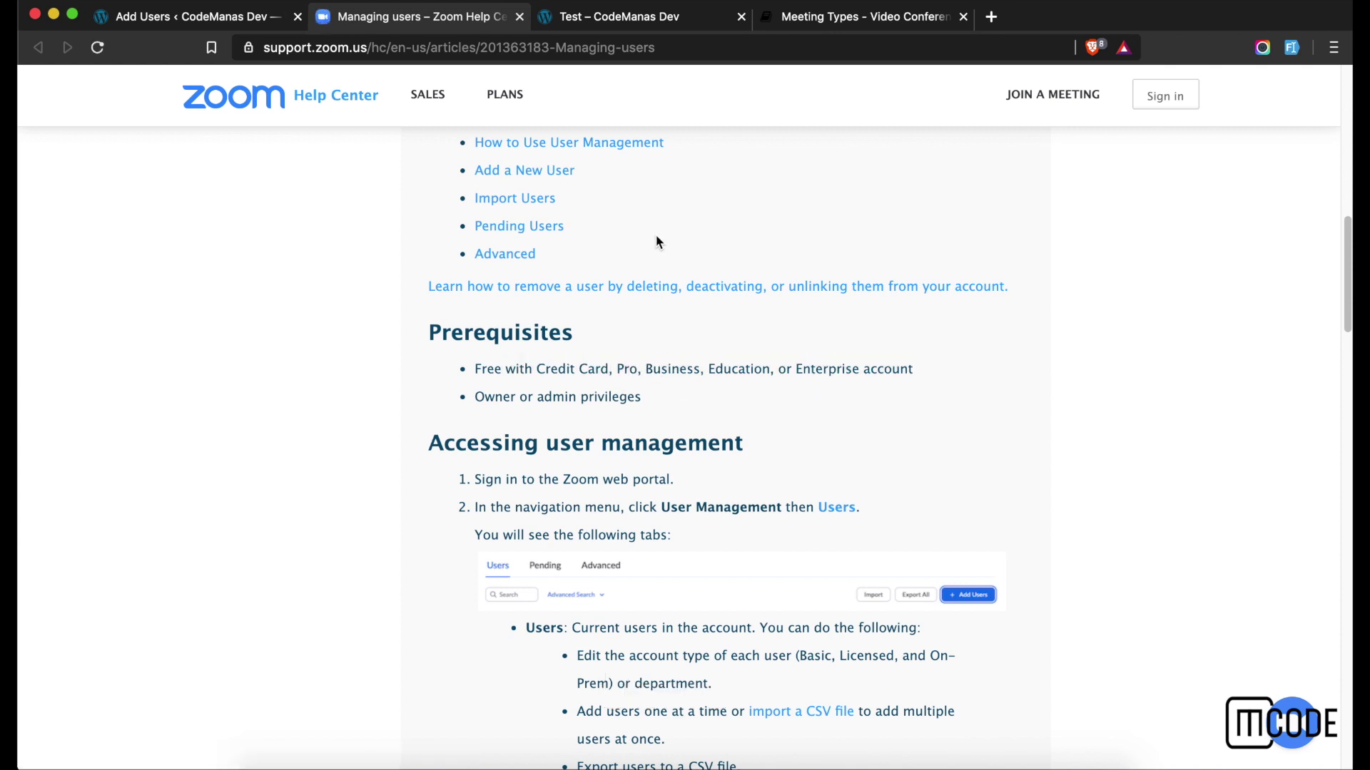
key("ctrl+shift+Tab")
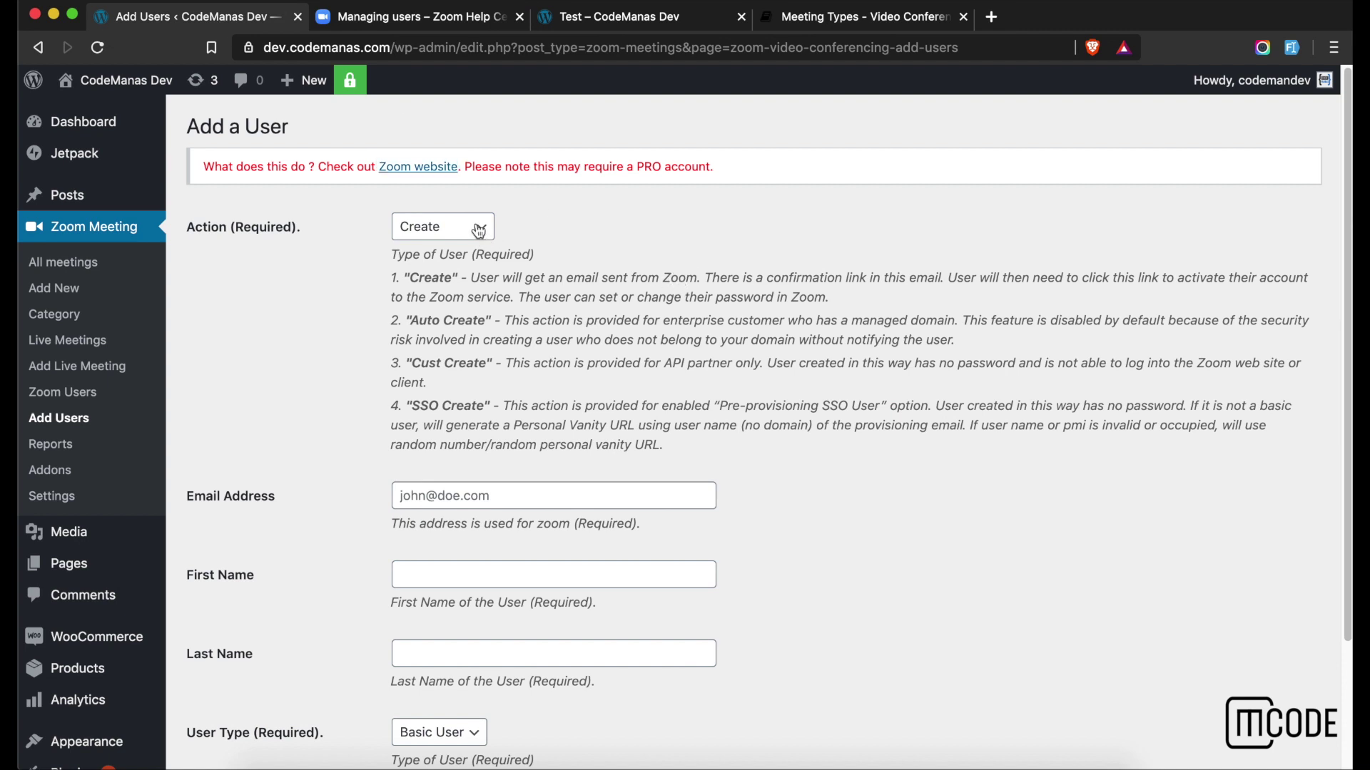
Step: Keep Create as the user action and read the action descriptions and PRO account notice
left_click(479, 232)
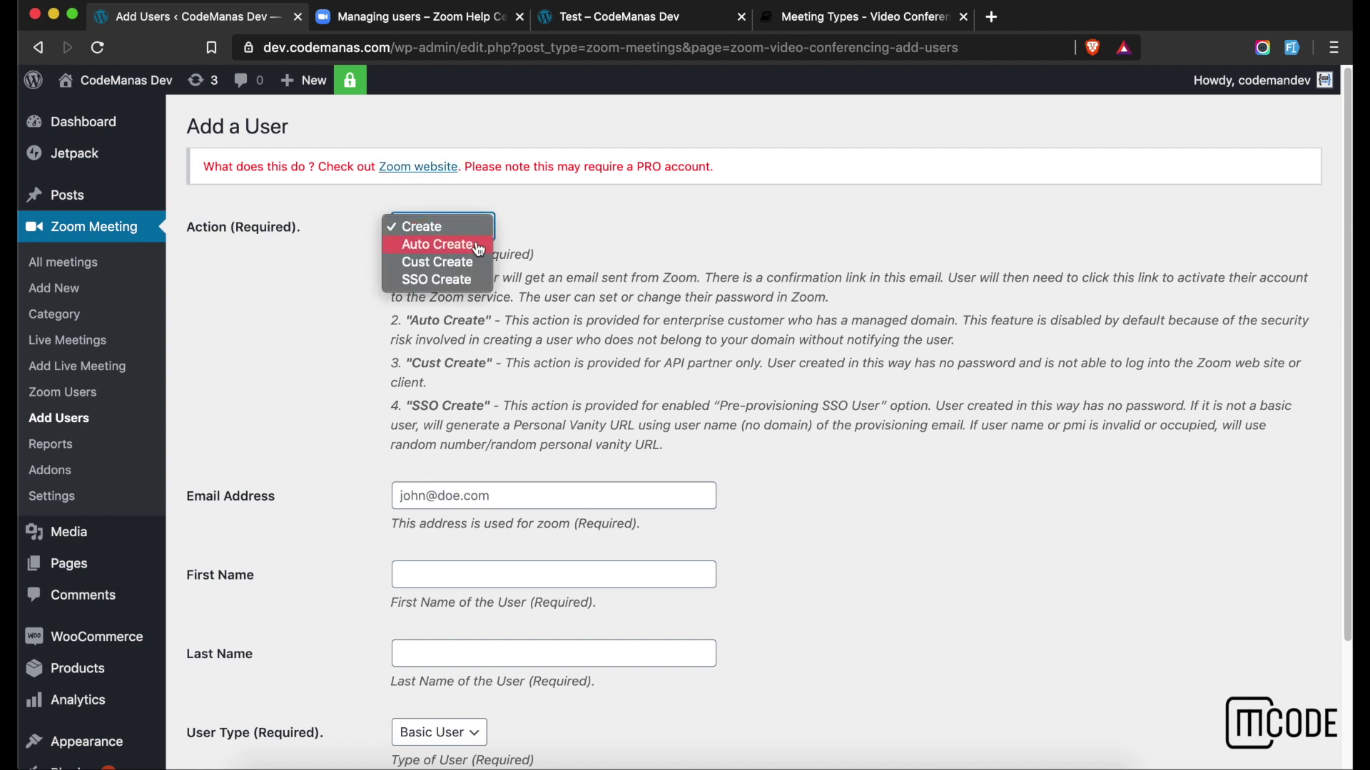
left_click(644, 341)
left_click_drag(664, 443, 314, 227)
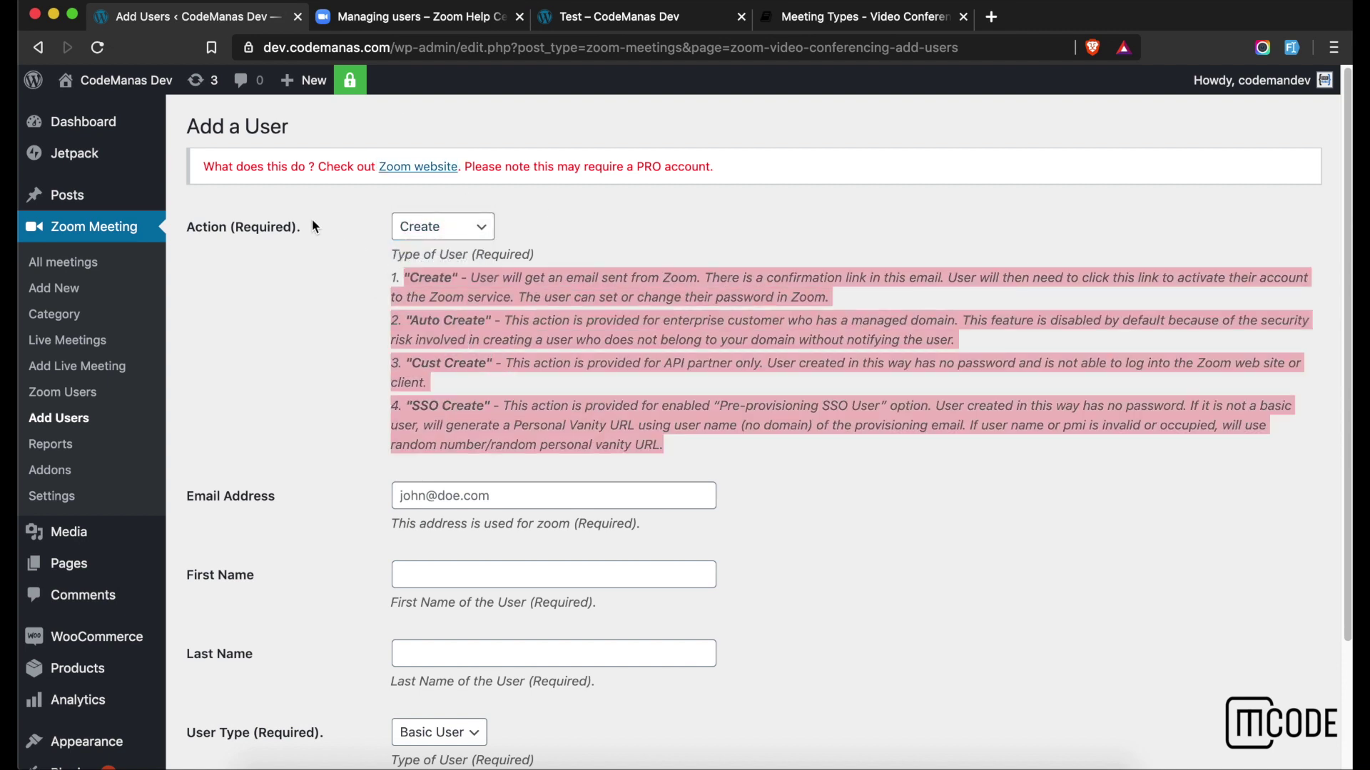
triple_click(207, 166)
left_click(547, 384)
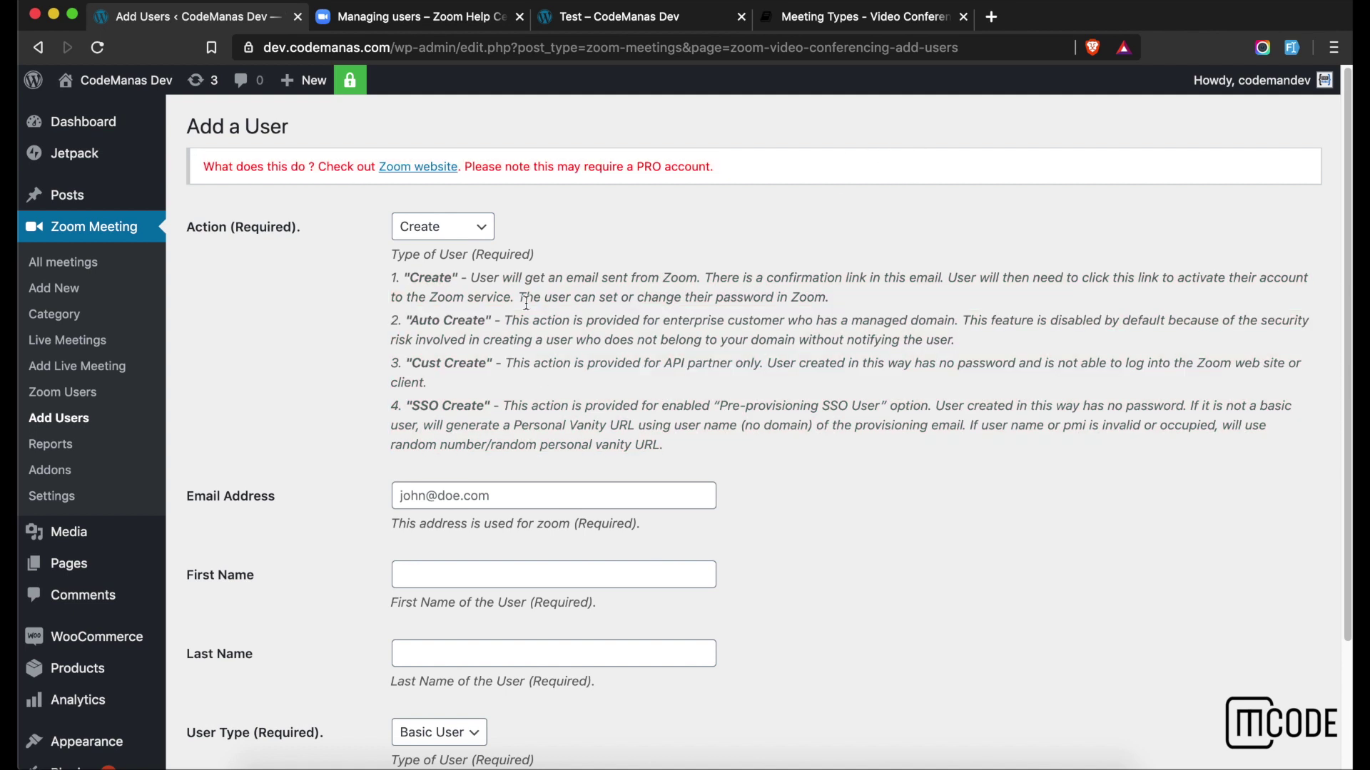
left_click_drag(727, 181, 237, 167)
left_click(629, 197)
Step: Go to the Zoom Users page from the Zoom Meeting menu
scroll(790, 319, "down", 1)
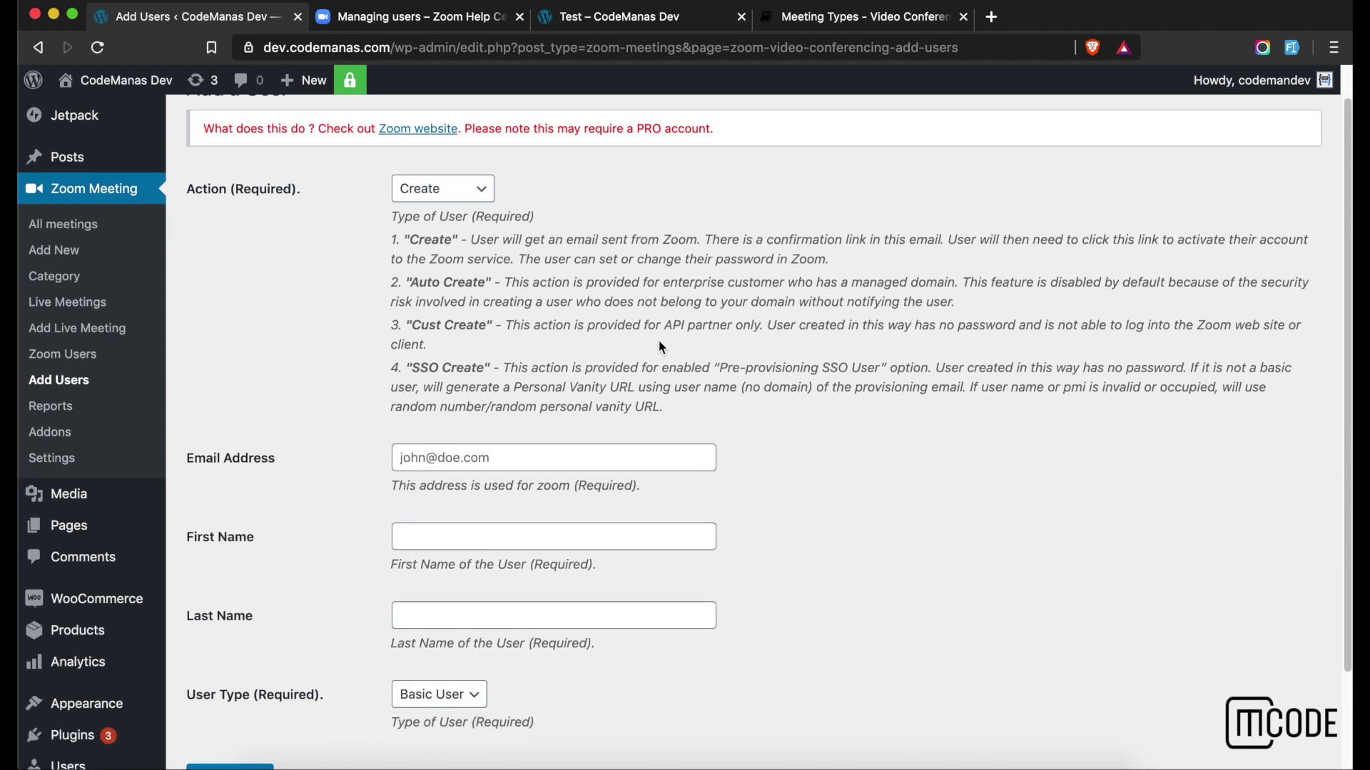
scroll(670, 342, "up", 1)
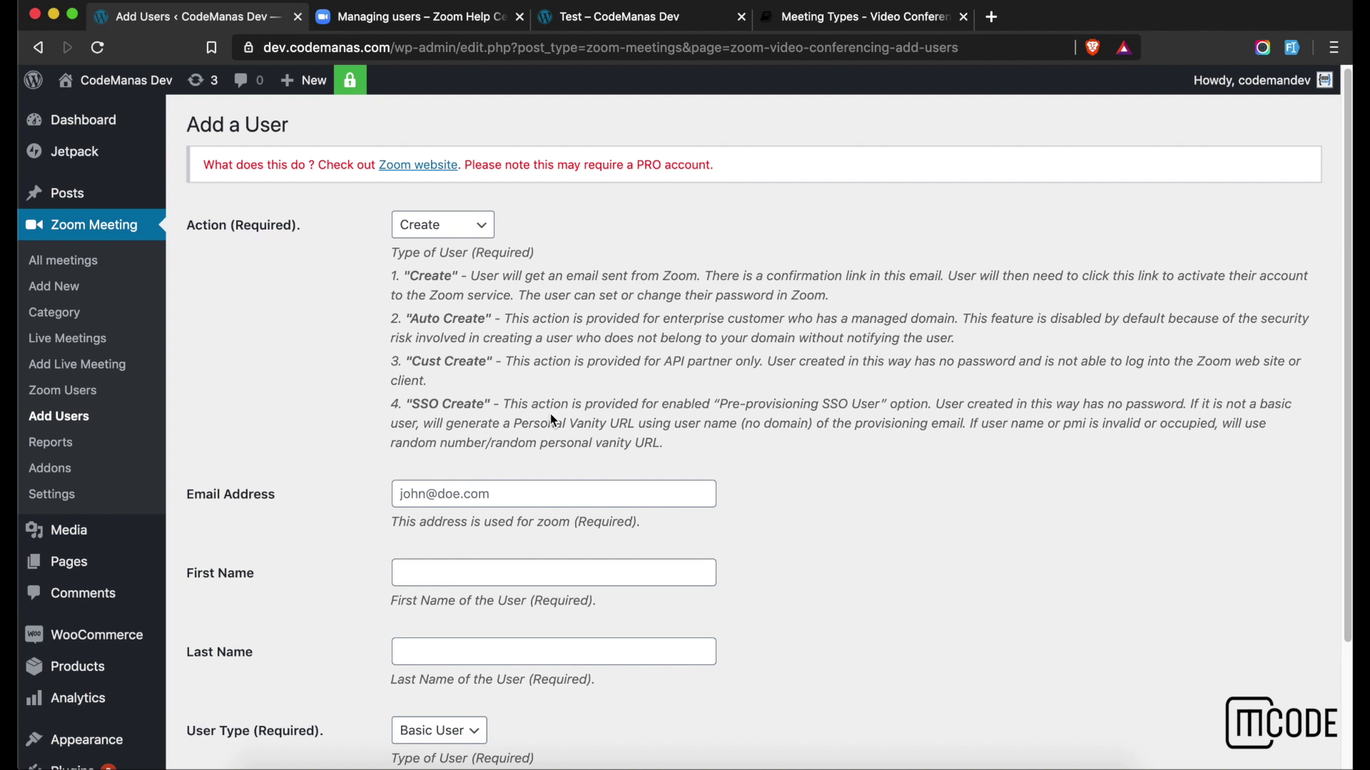
left_click(99, 397)
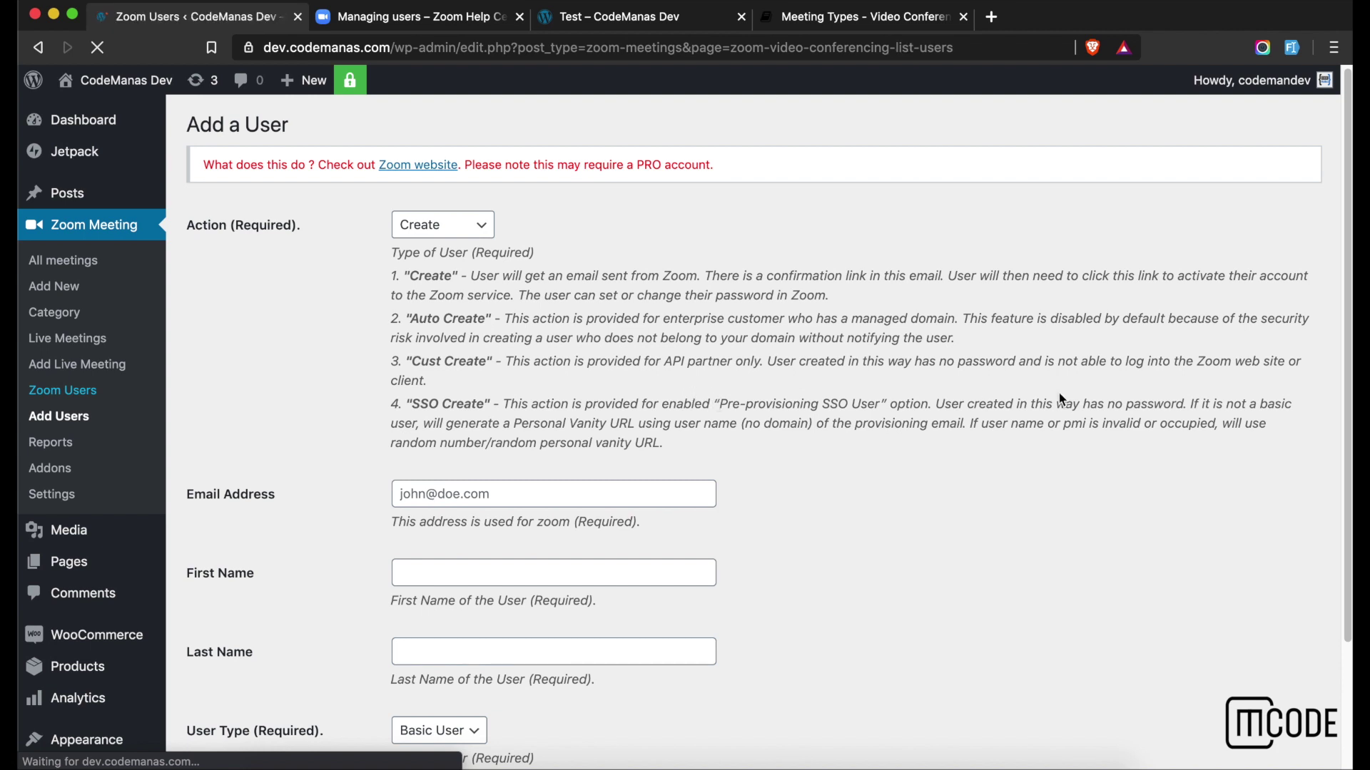
Step: Select the Zoom user's email address in the Zoom Users list
mouse_move(647, 260)
left_mouse_down()
mouse_move(492, 258)
mouse_move(670, 269)
left_mouse_up()
left_click(631, 345)
left_click(686, 307)
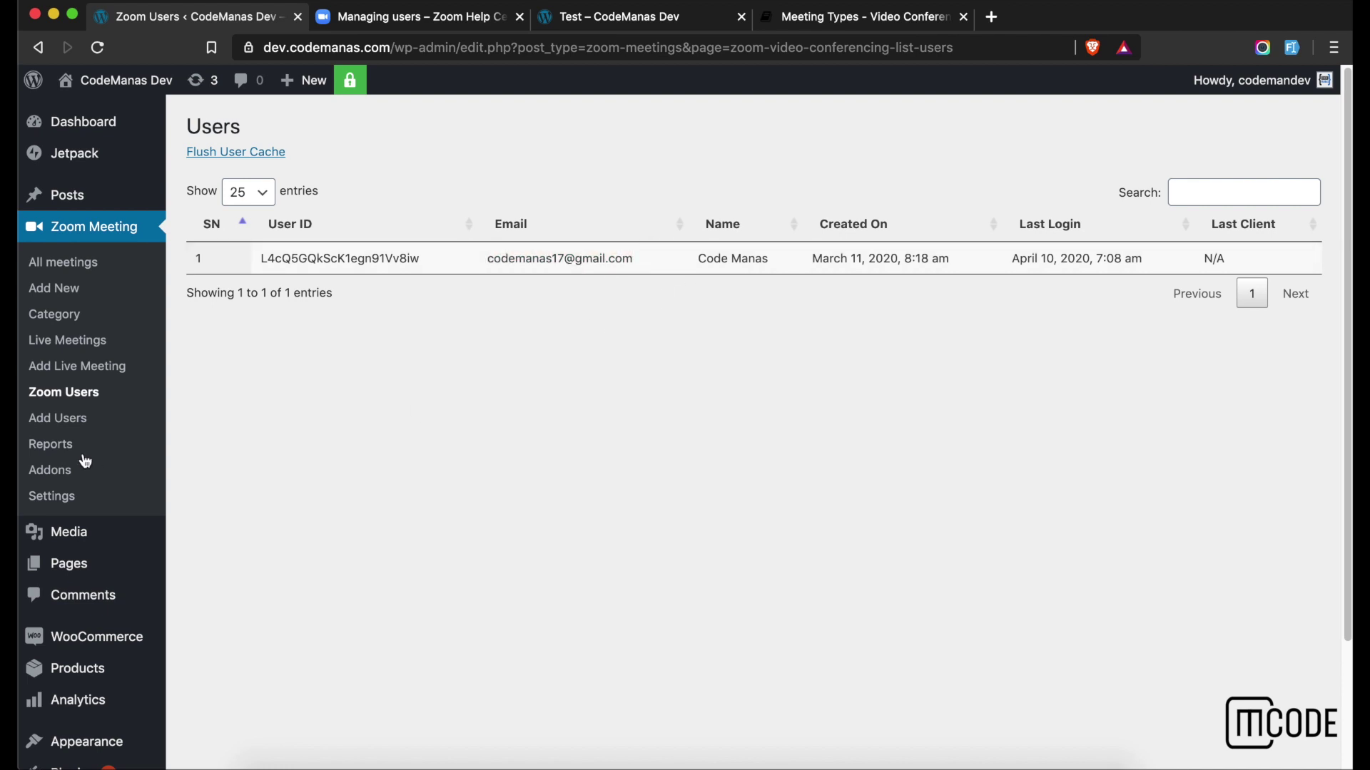
left_click_drag(634, 259, 464, 256)
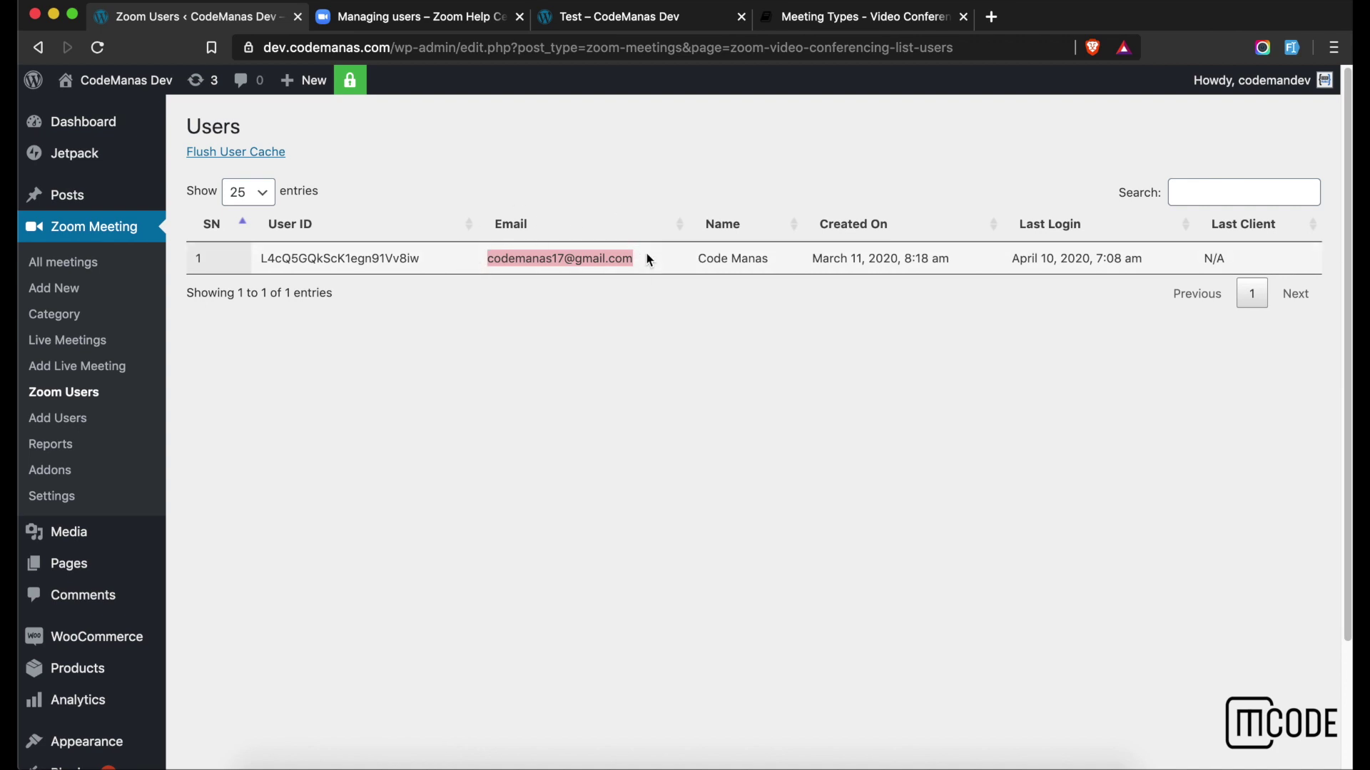
left_click(767, 378)
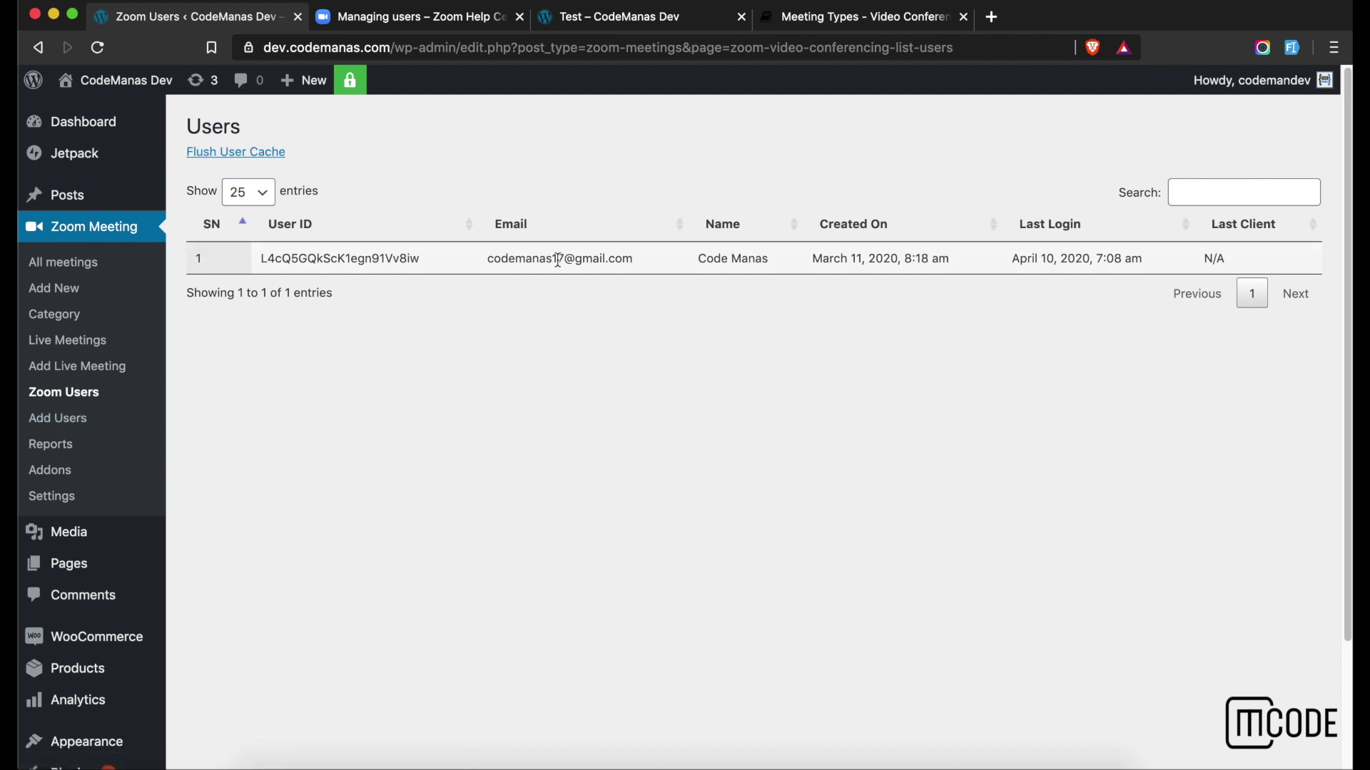
left_click_drag(486, 258, 627, 258)
left_click(630, 256)
Step: Flush the Zoom user cache and review the remaining user's row
left_click(239, 160)
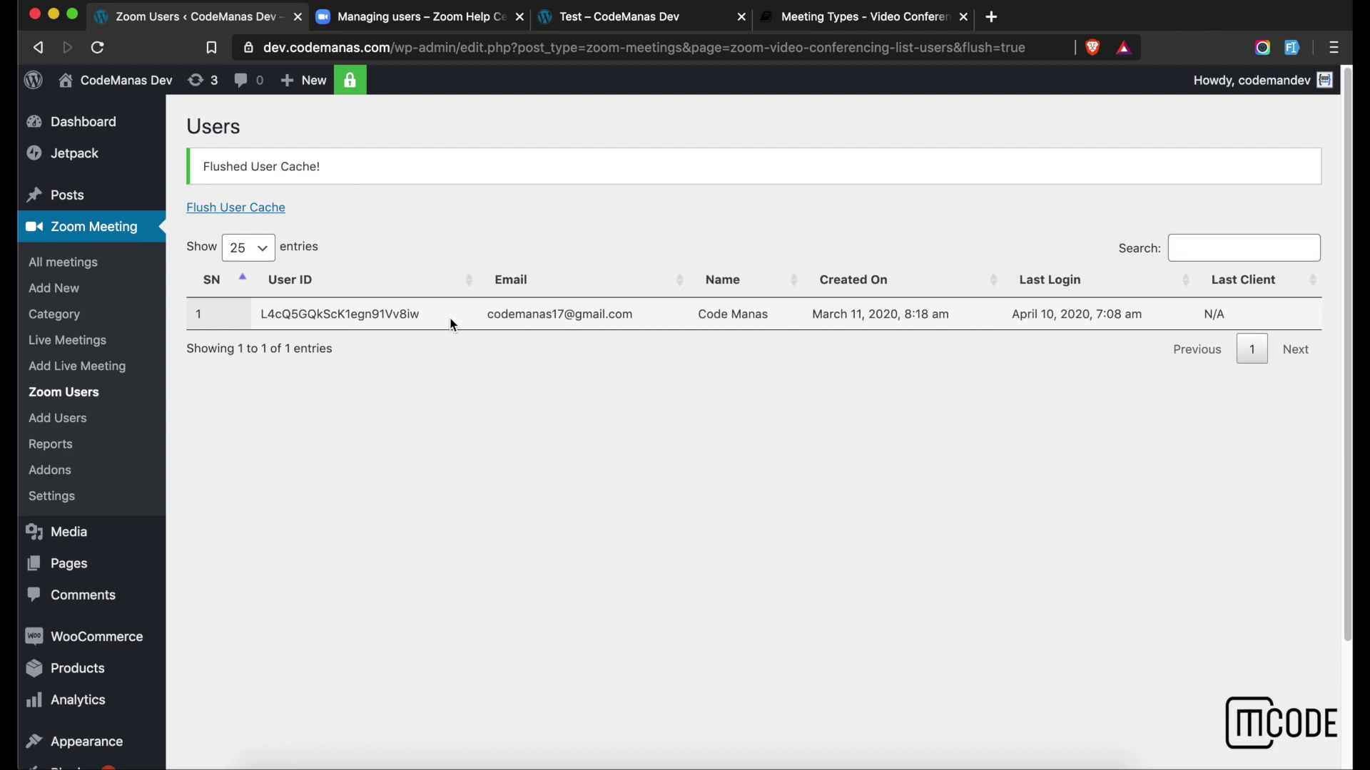
left_click_drag(294, 312, 1232, 398)
left_click(1233, 398)
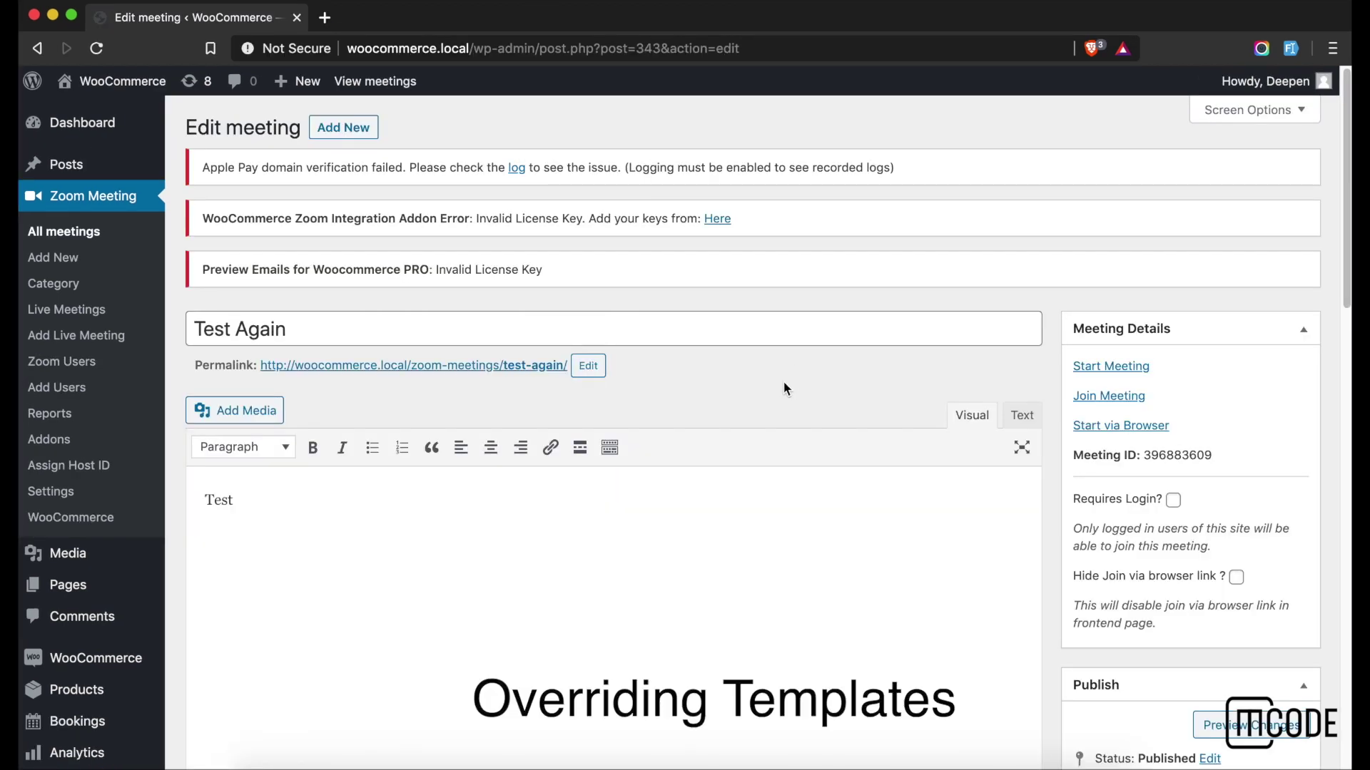
Step: Open the Test Again meeting's permalink in a new tab, view its countdown, then return to editing
left_click(542, 366, "super")
left_click(389, 32)
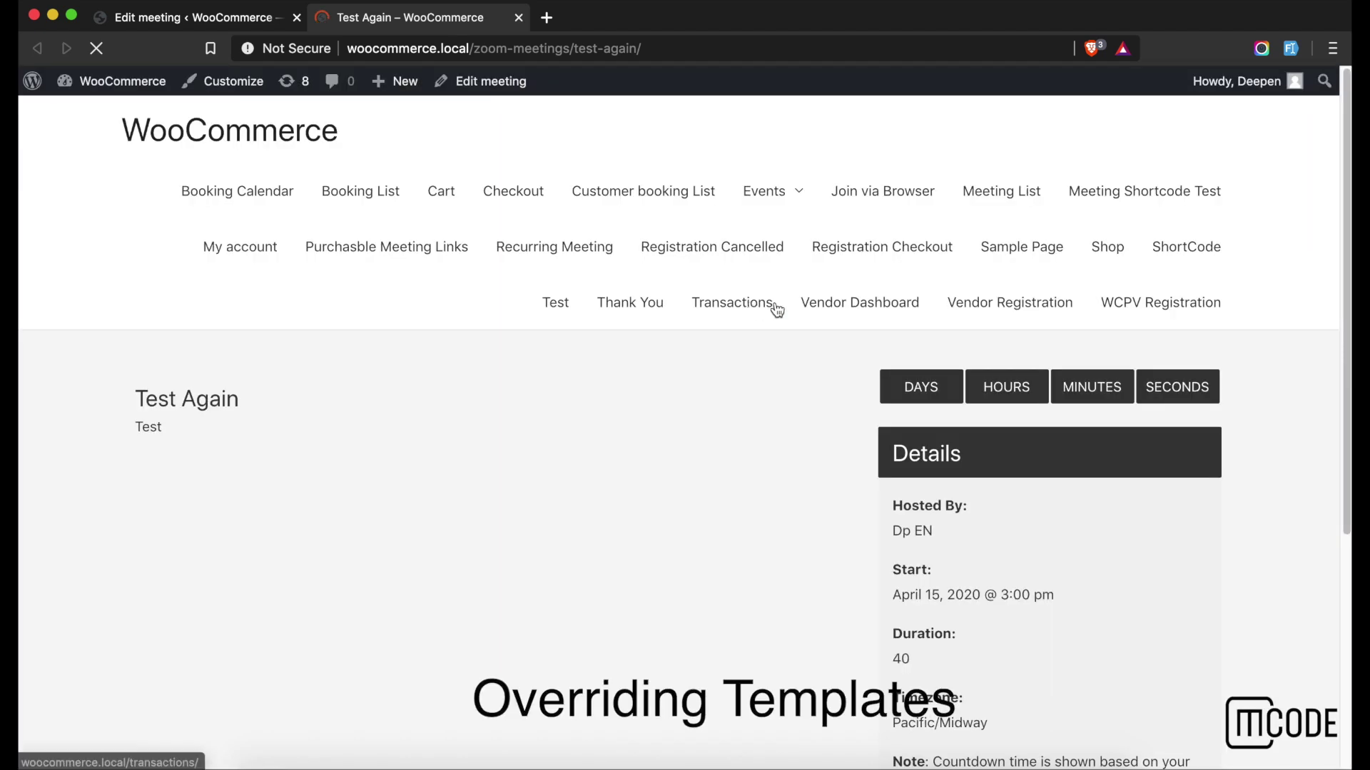
left_click(740, 443)
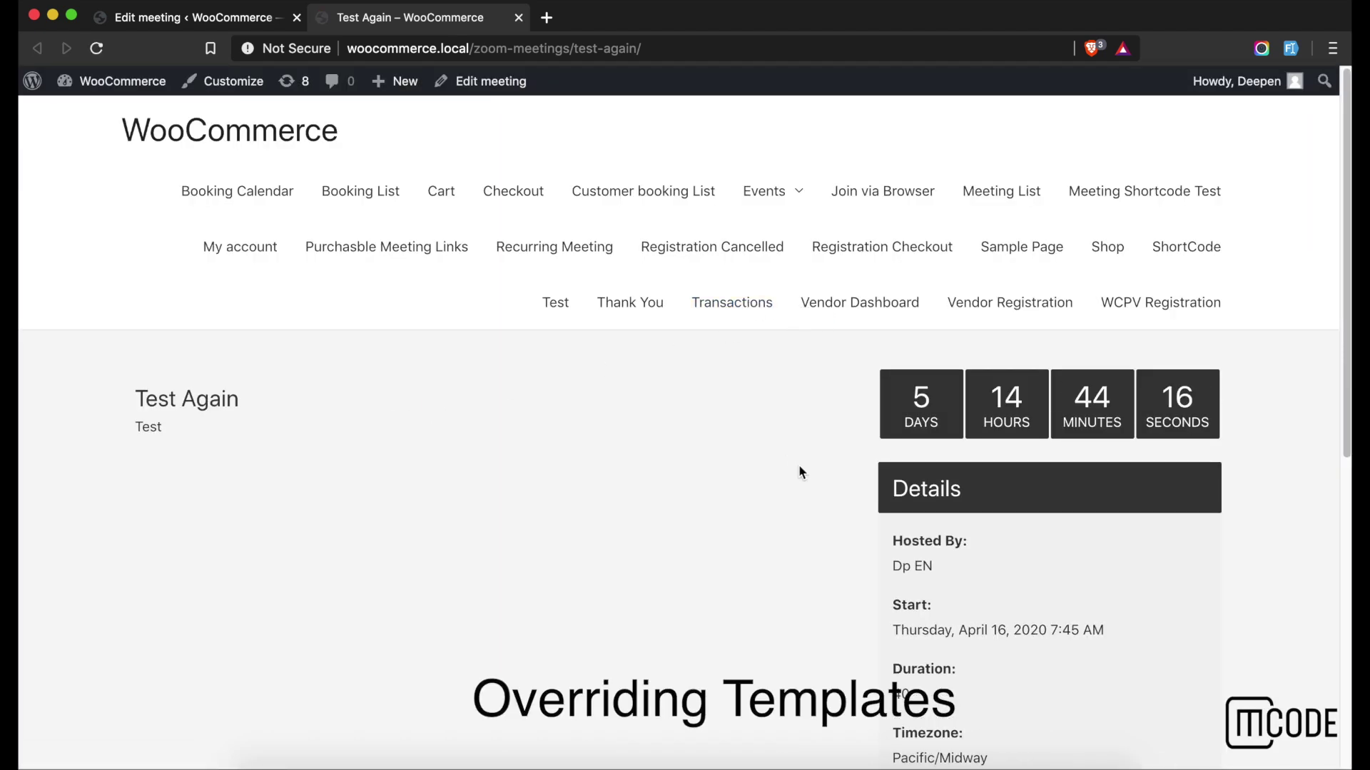
left_click(221, 18)
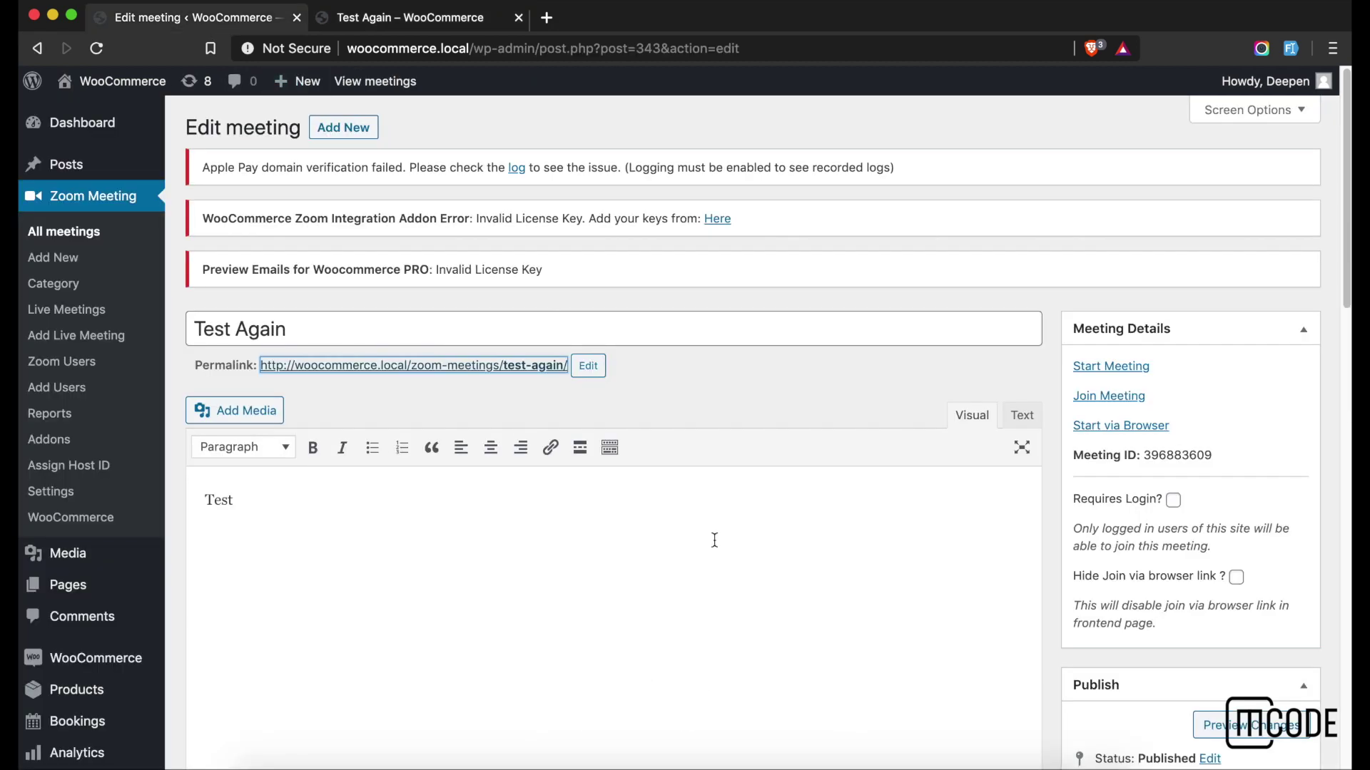
Step: In PhpStorm, navigate the project tree to the video-conferencing-with-zoom-api plugin's templates folder
left_click(737, 765)
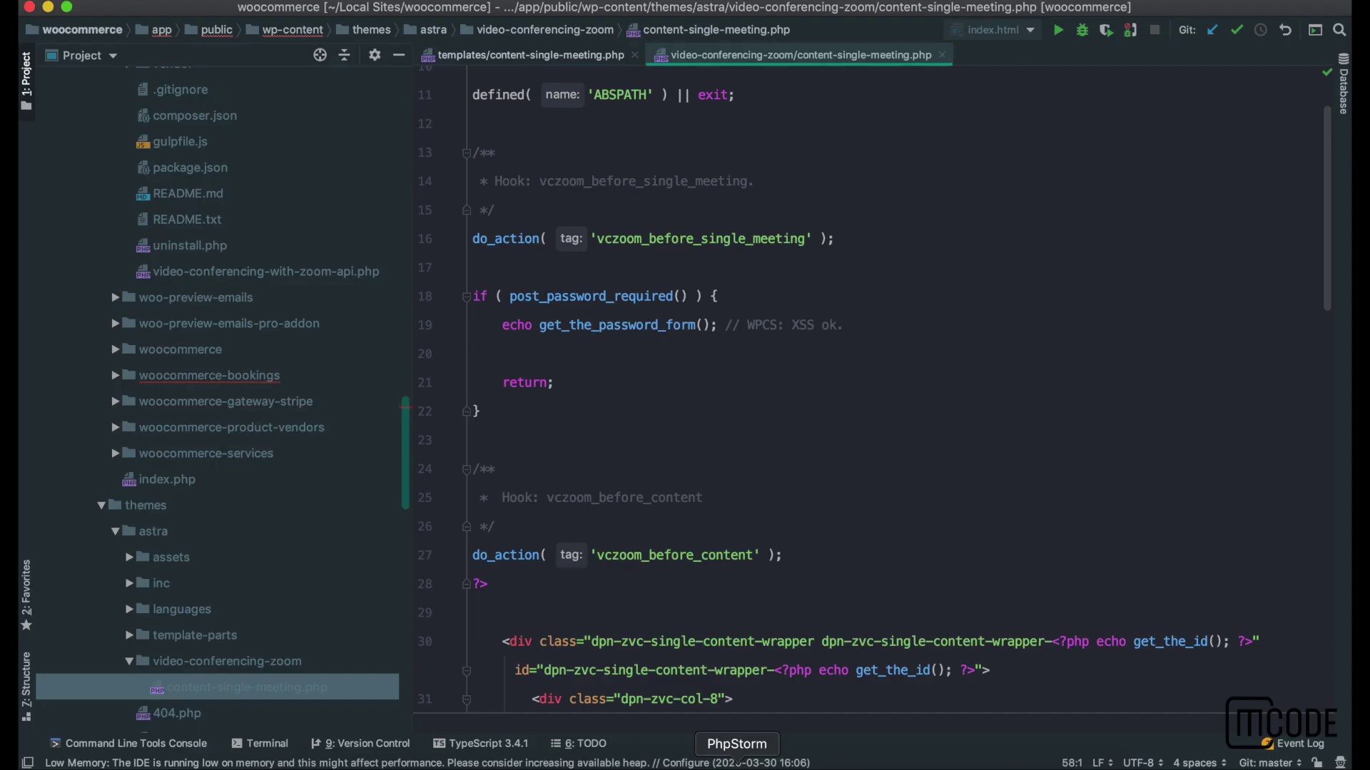
scroll(314, 460, "up", 7)
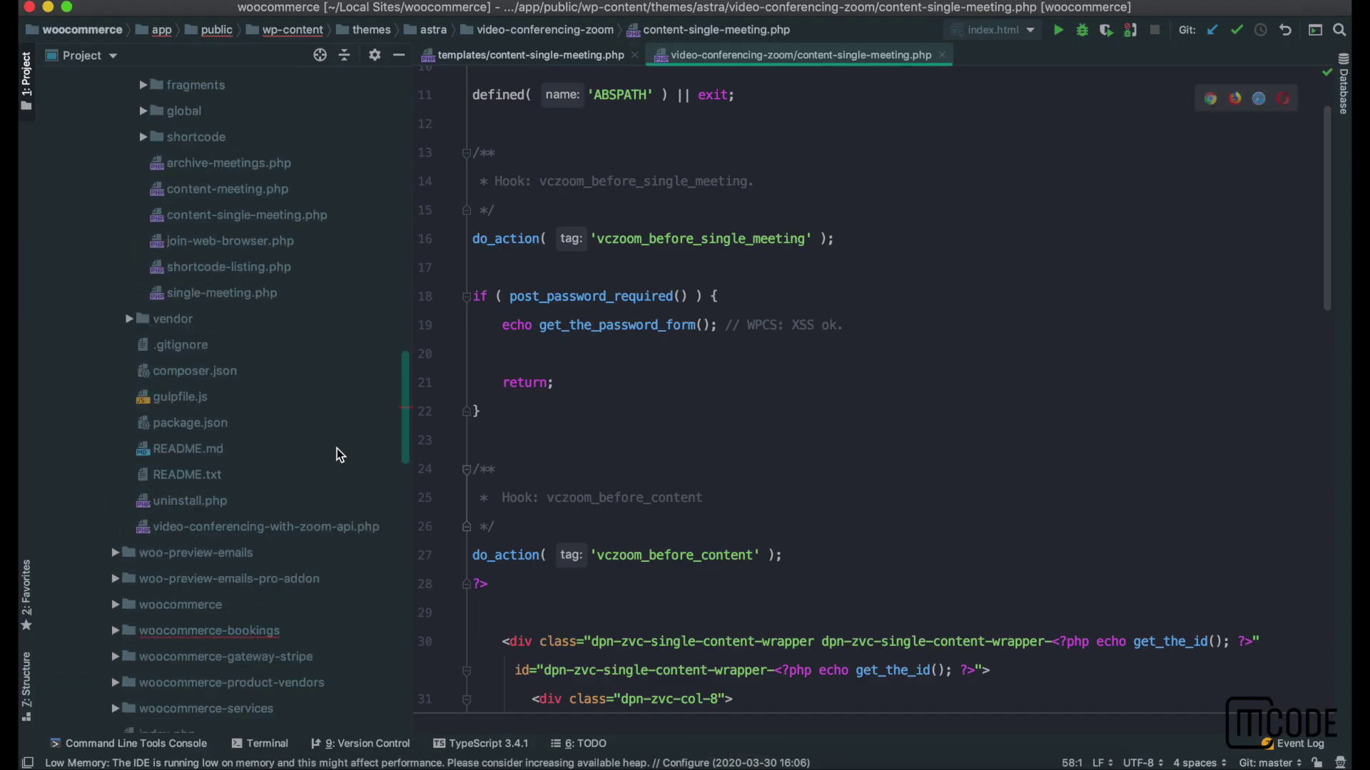
scroll(271, 321, "up", 4)
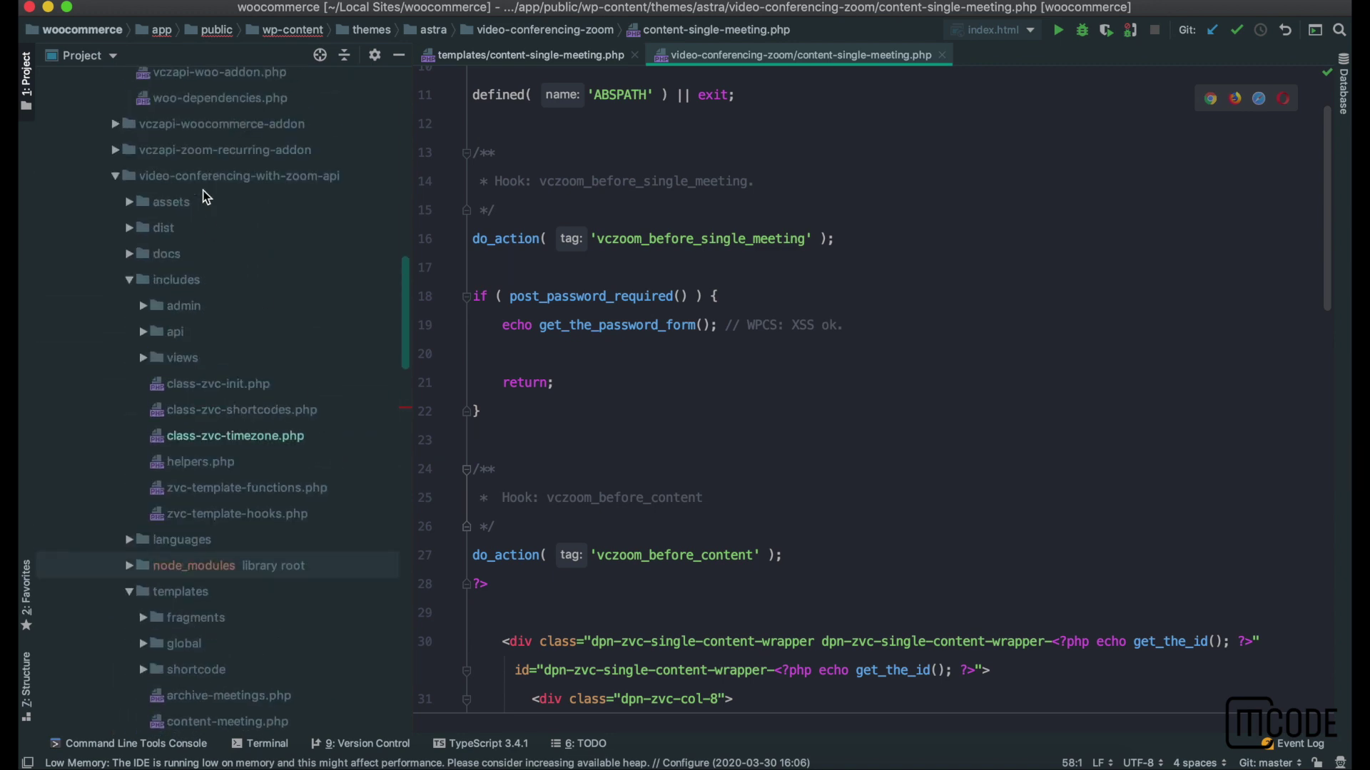
left_click(207, 177)
scroll(285, 296, "down", 3)
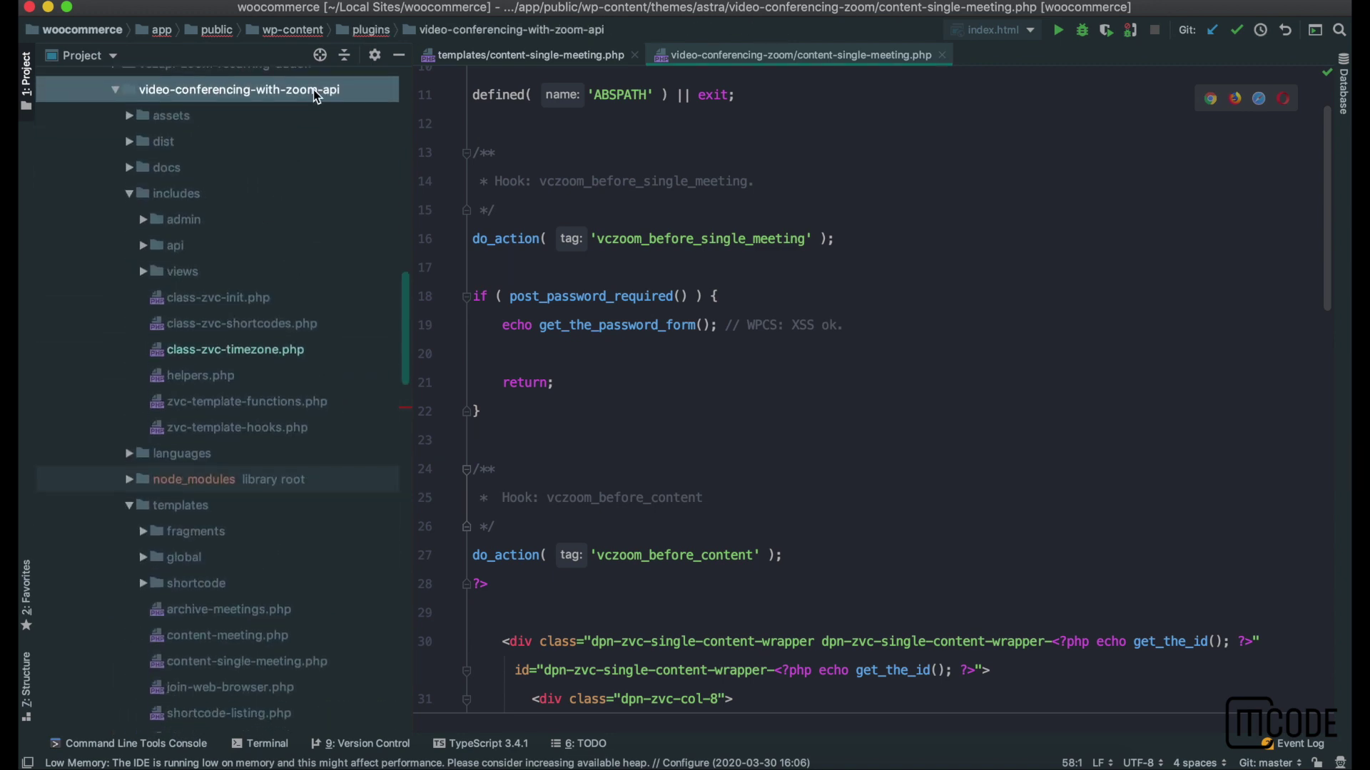
double_click(278, 193)
left_click(311, 96)
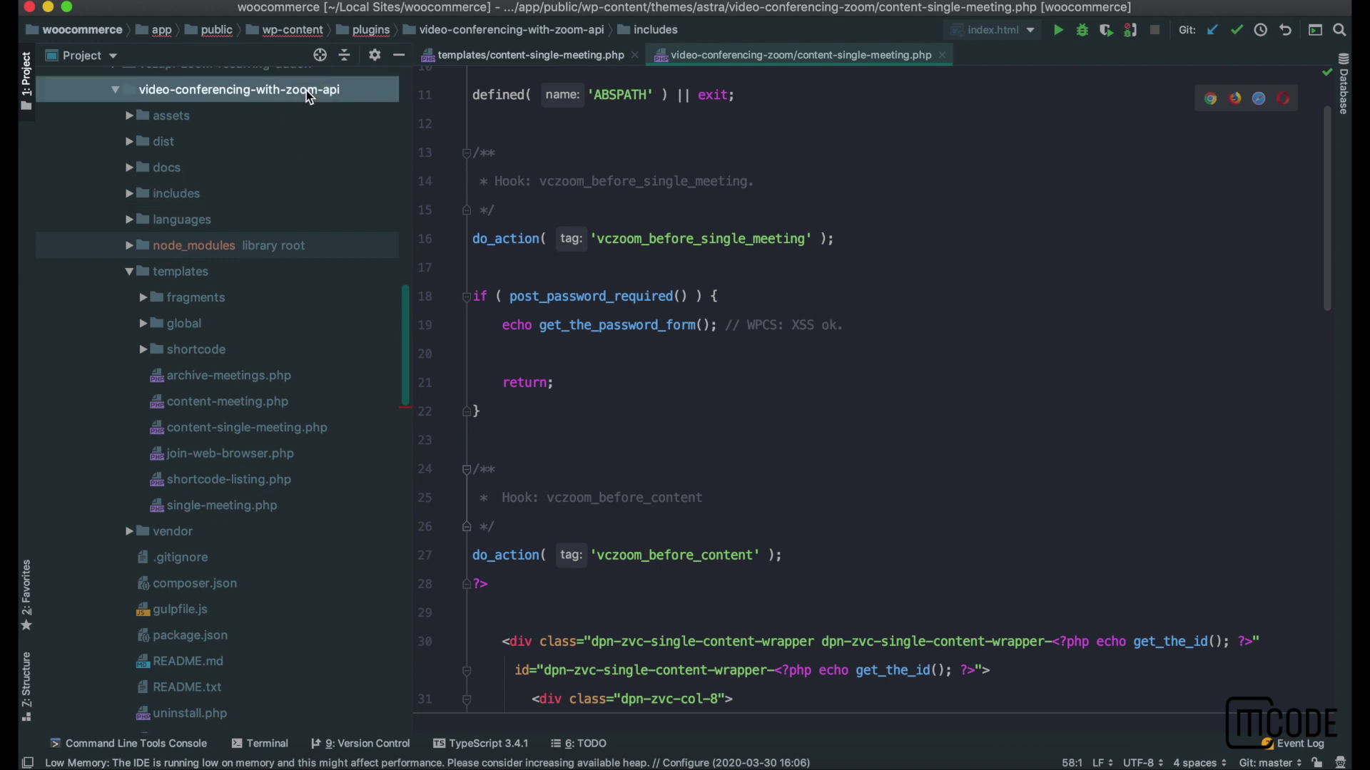
left_click(206, 275)
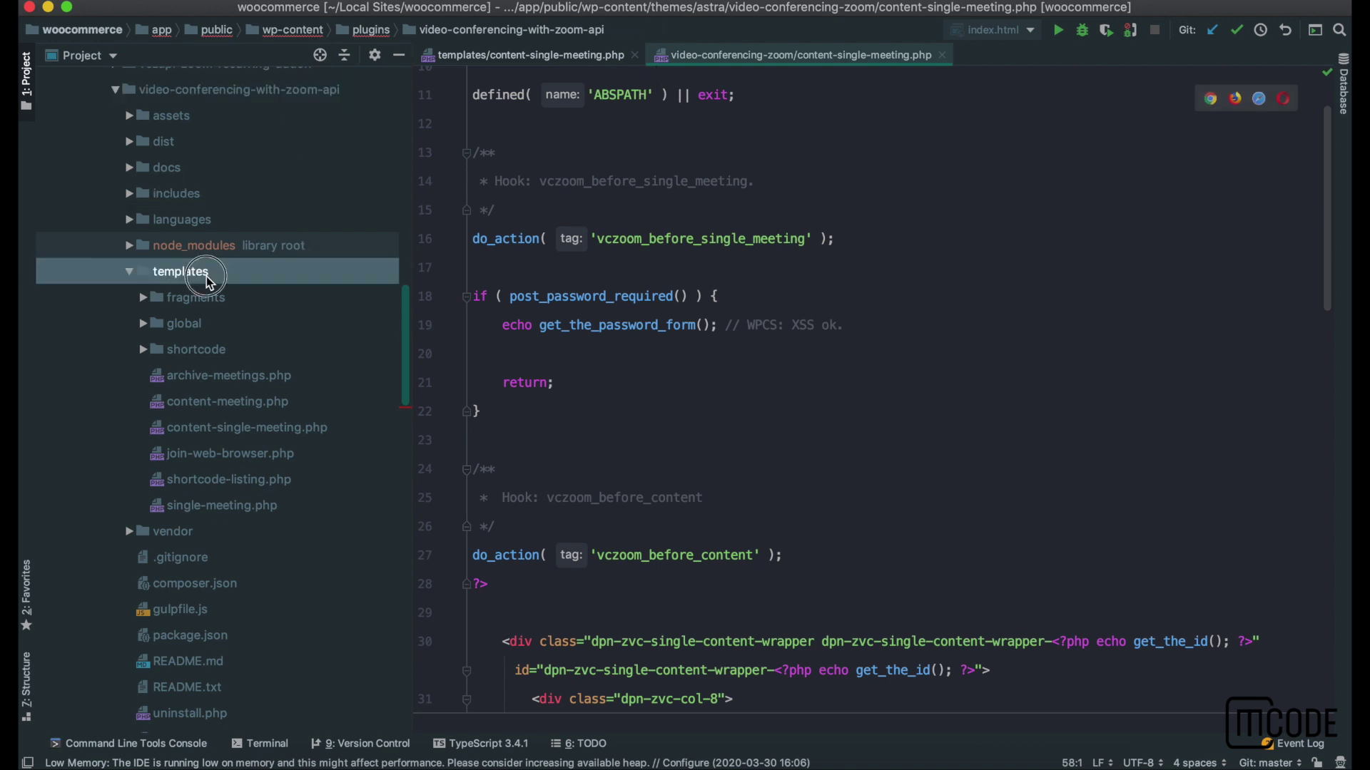
left_click(204, 100)
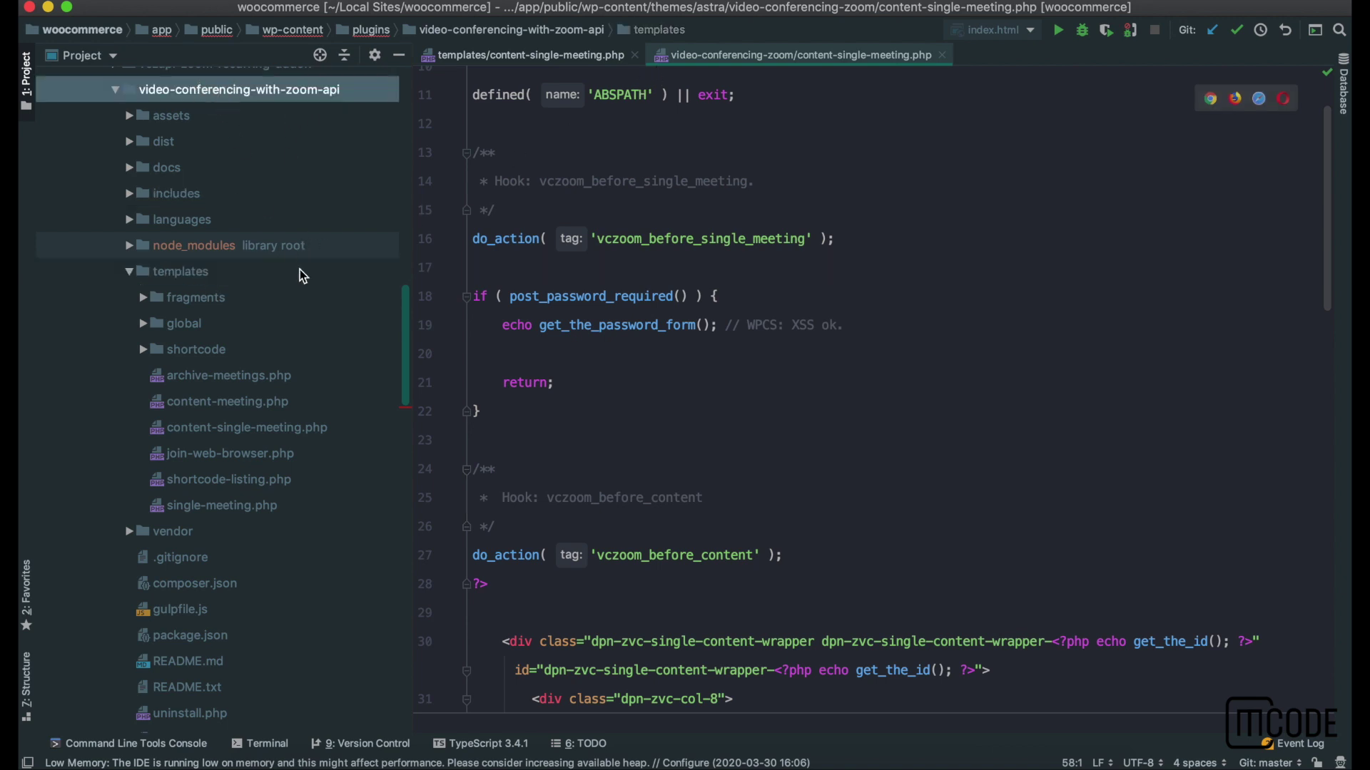
left_click(260, 278)
scroll(309, 325, "down", 1)
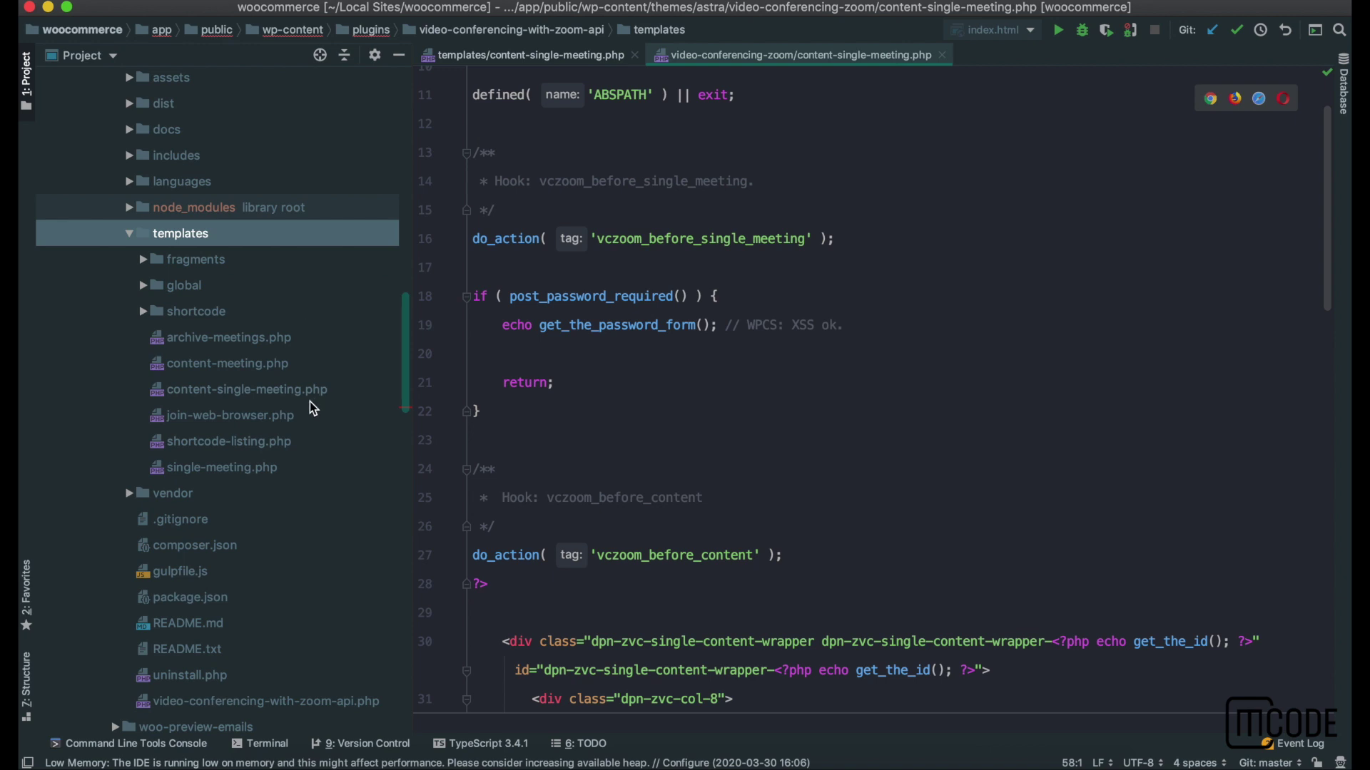
Step: Open single-meeting.php, inspect its vczapi_get_template_part call on line 27, then close it
double_click(270, 469)
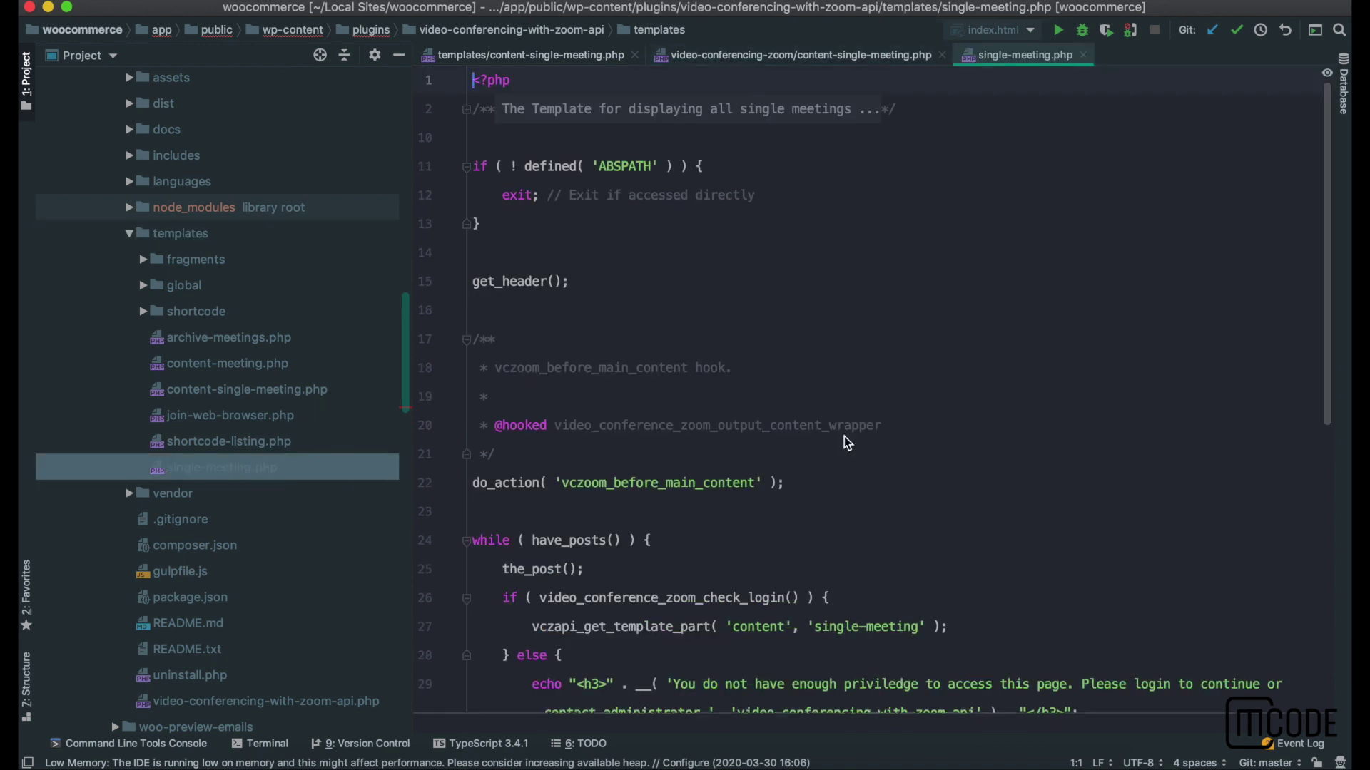
scroll(847, 442, "down", 8)
left_click(938, 403)
scroll(955, 442, "down", 5)
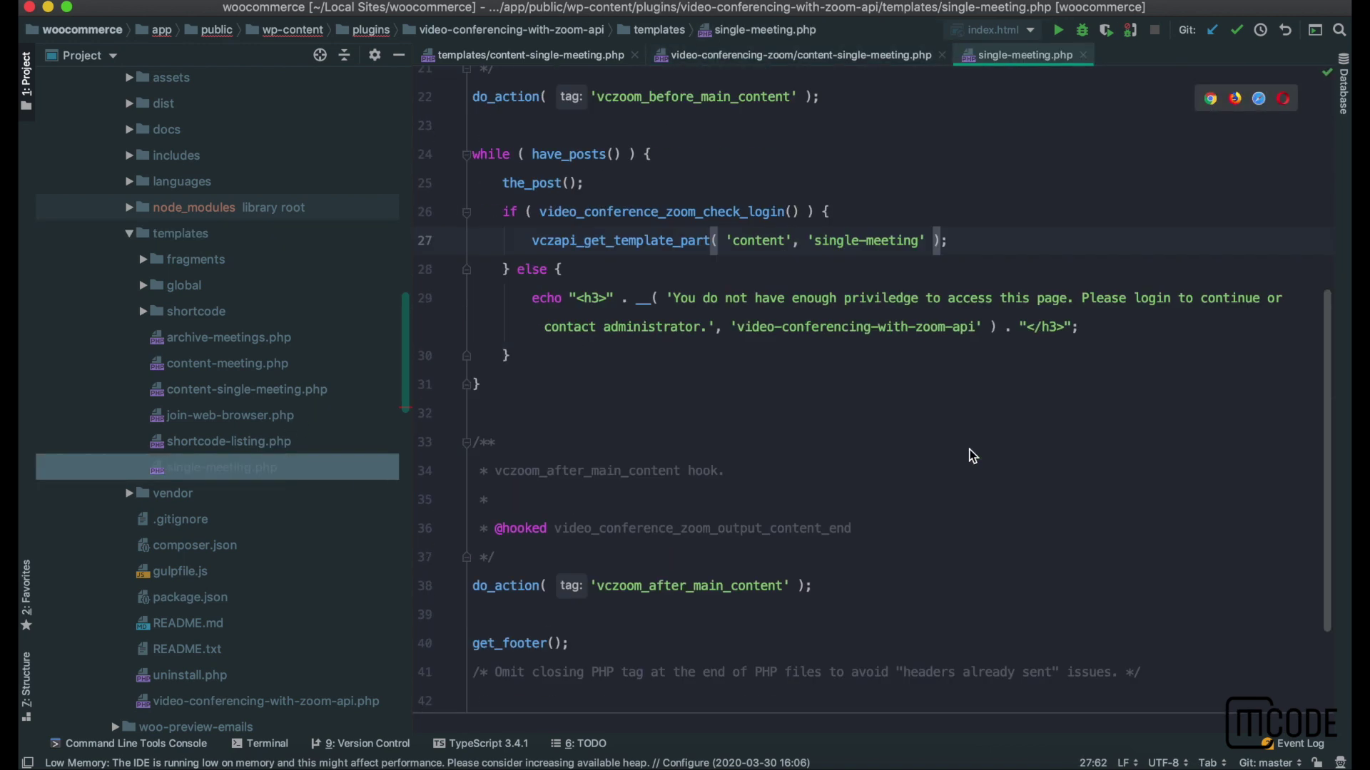
scroll(972, 455, "down", 2)
scroll(970, 453, "up", 4)
left_click(961, 376)
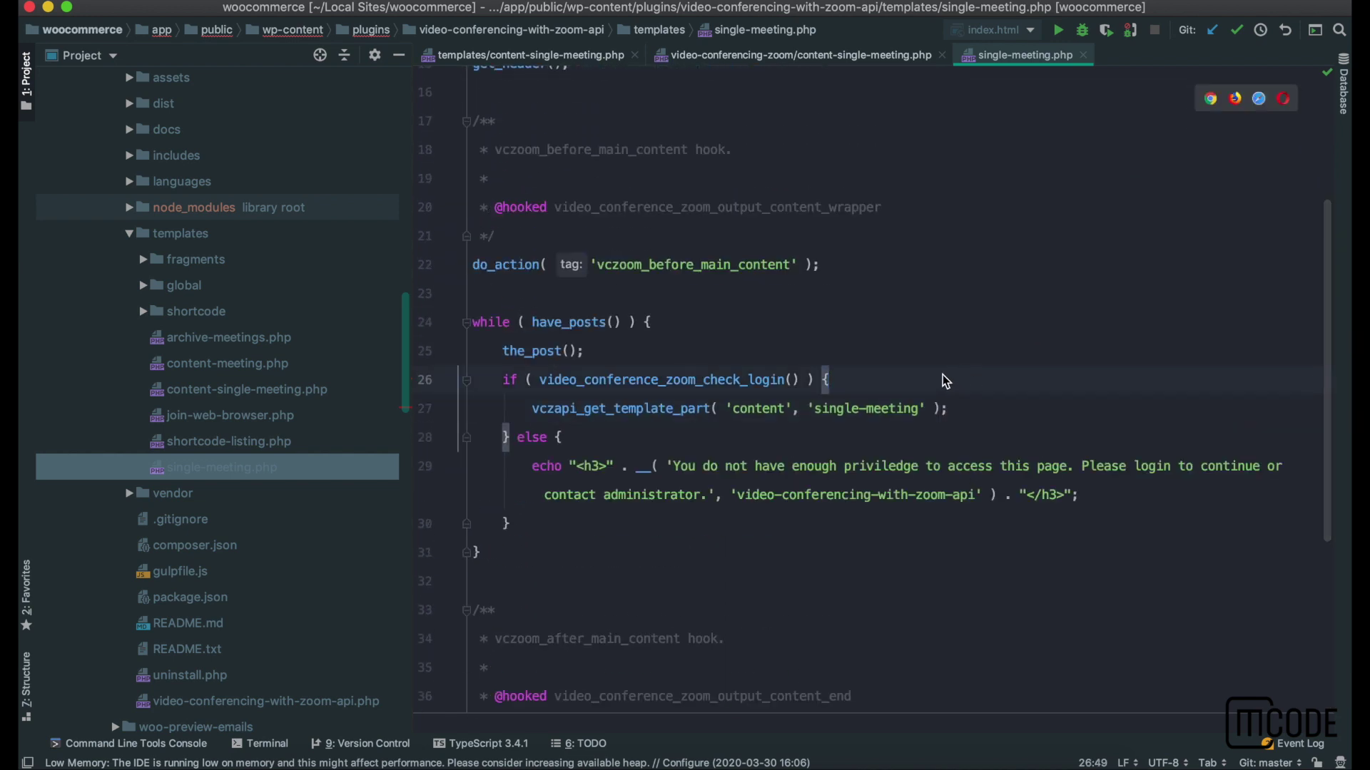
left_click_drag(960, 409, 535, 414)
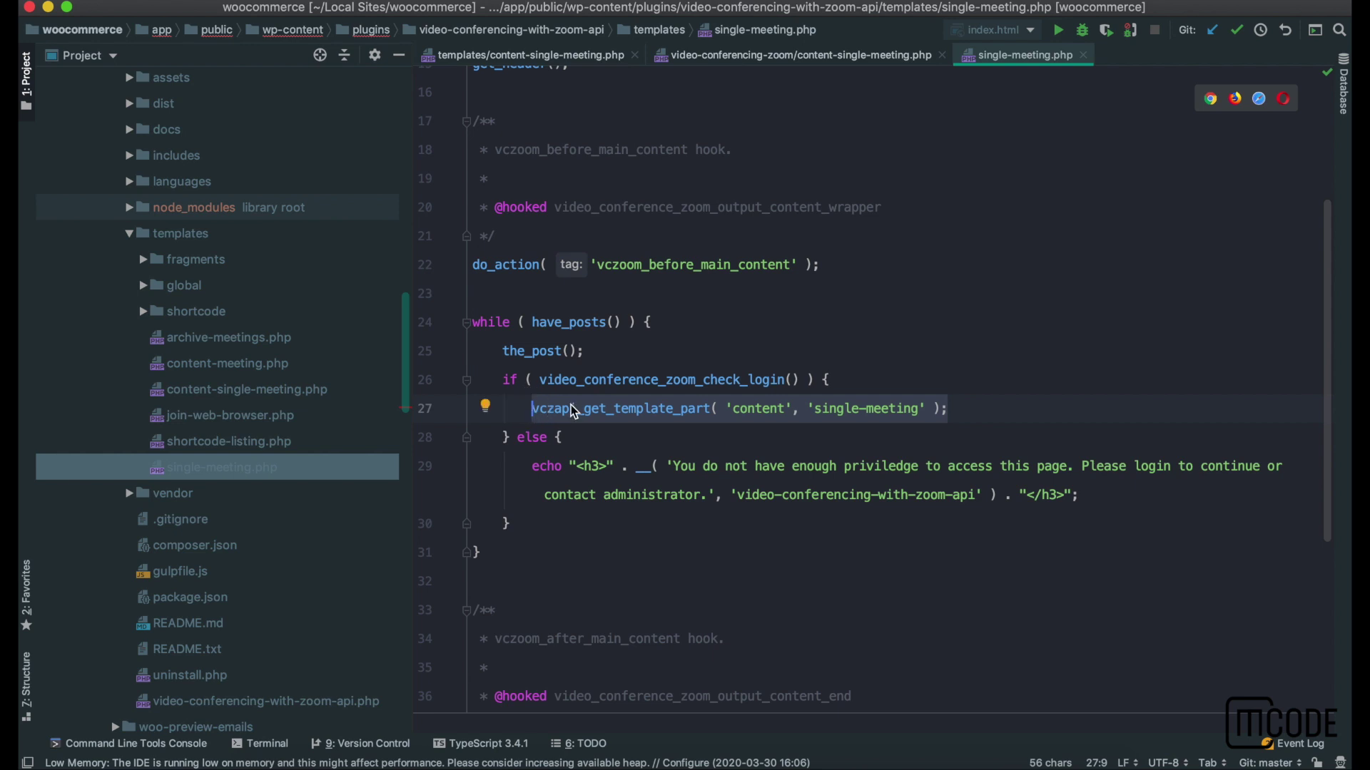
left_click(721, 395)
key("super+w")
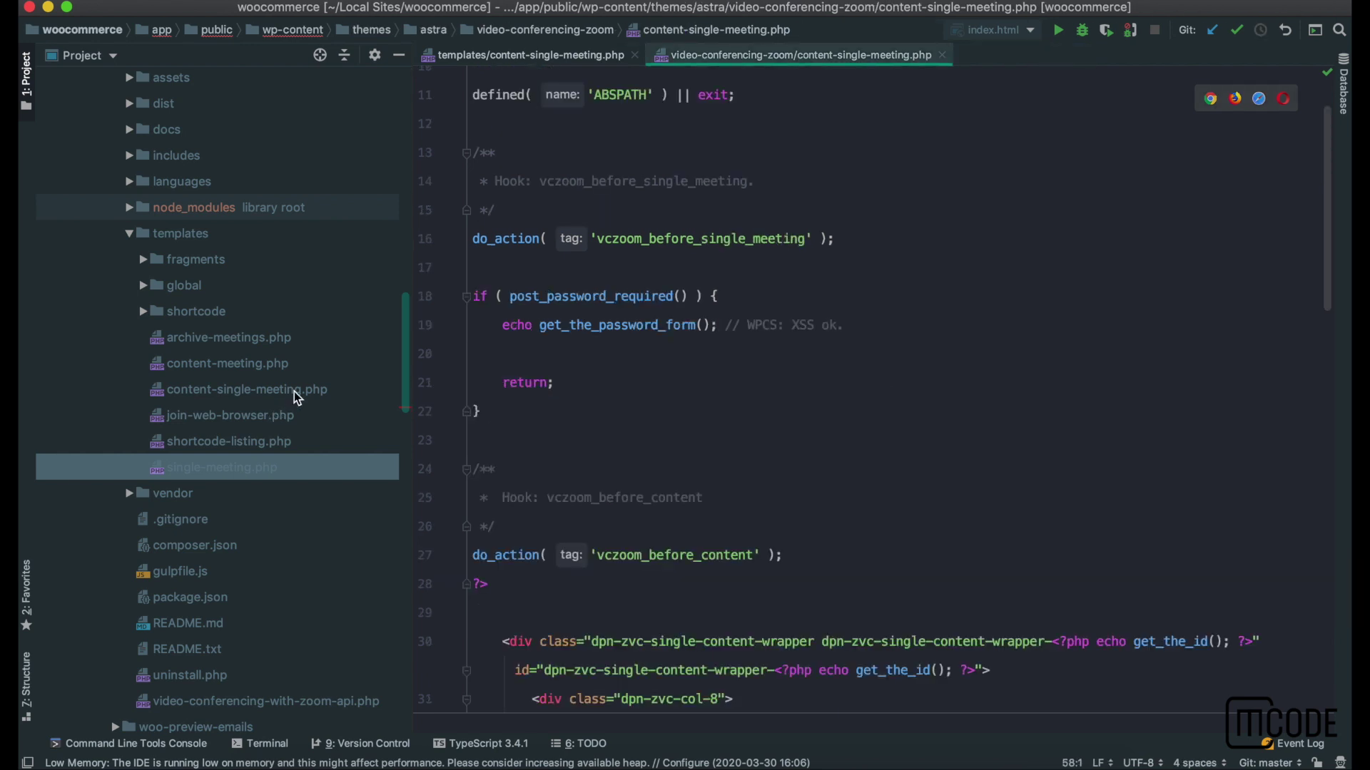
Step: Open the plugin's content-single-meeting.php and close the theme's copy of it
double_click(293, 391)
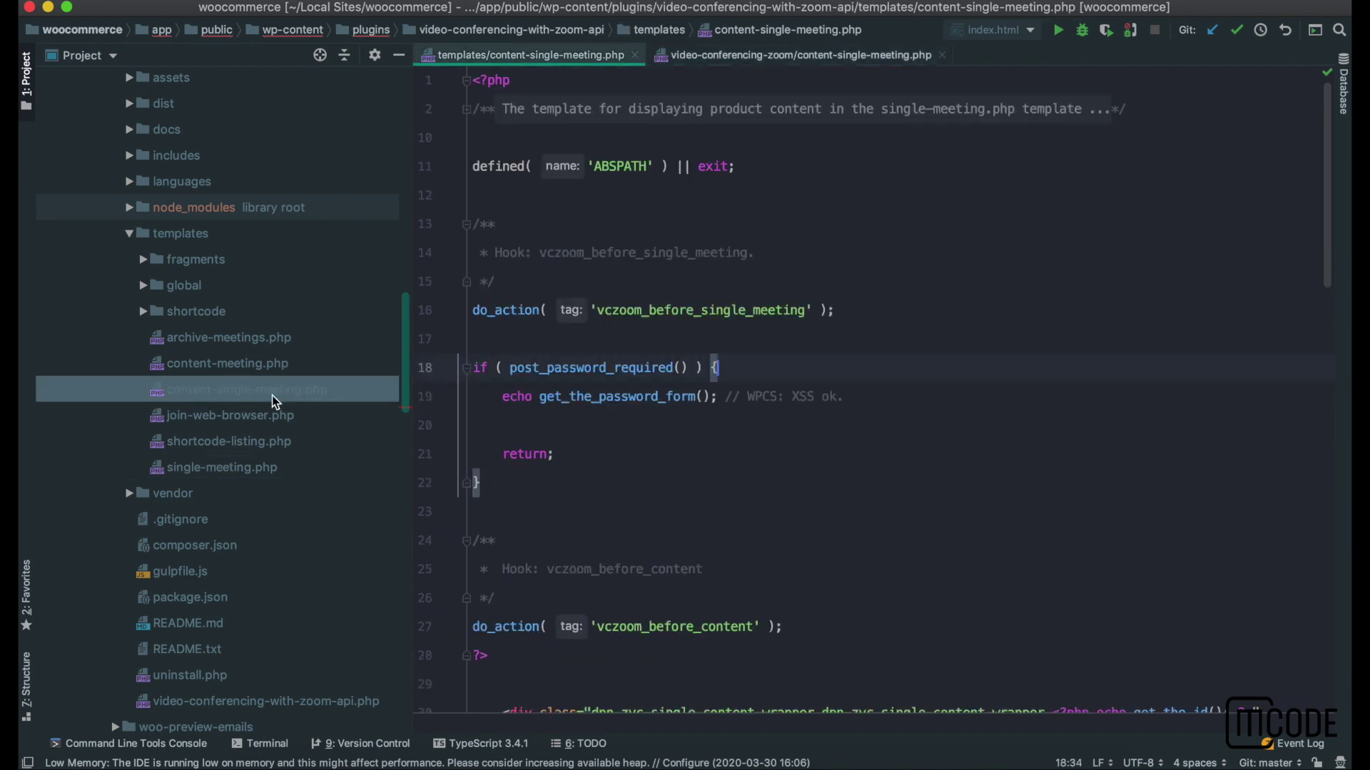
left_click(724, 396)
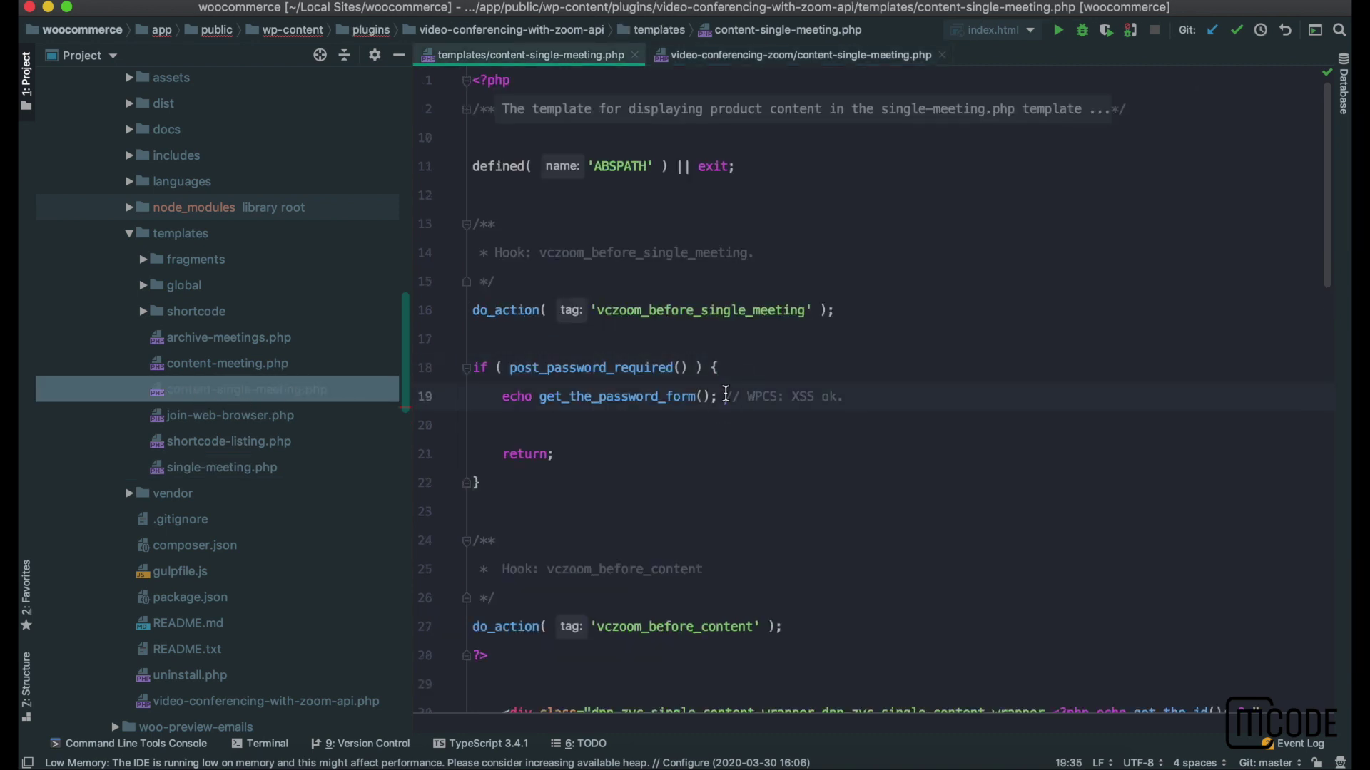
middle_click(785, 63)
scroll(301, 450, "down", 3)
scroll(301, 449, "down", 5)
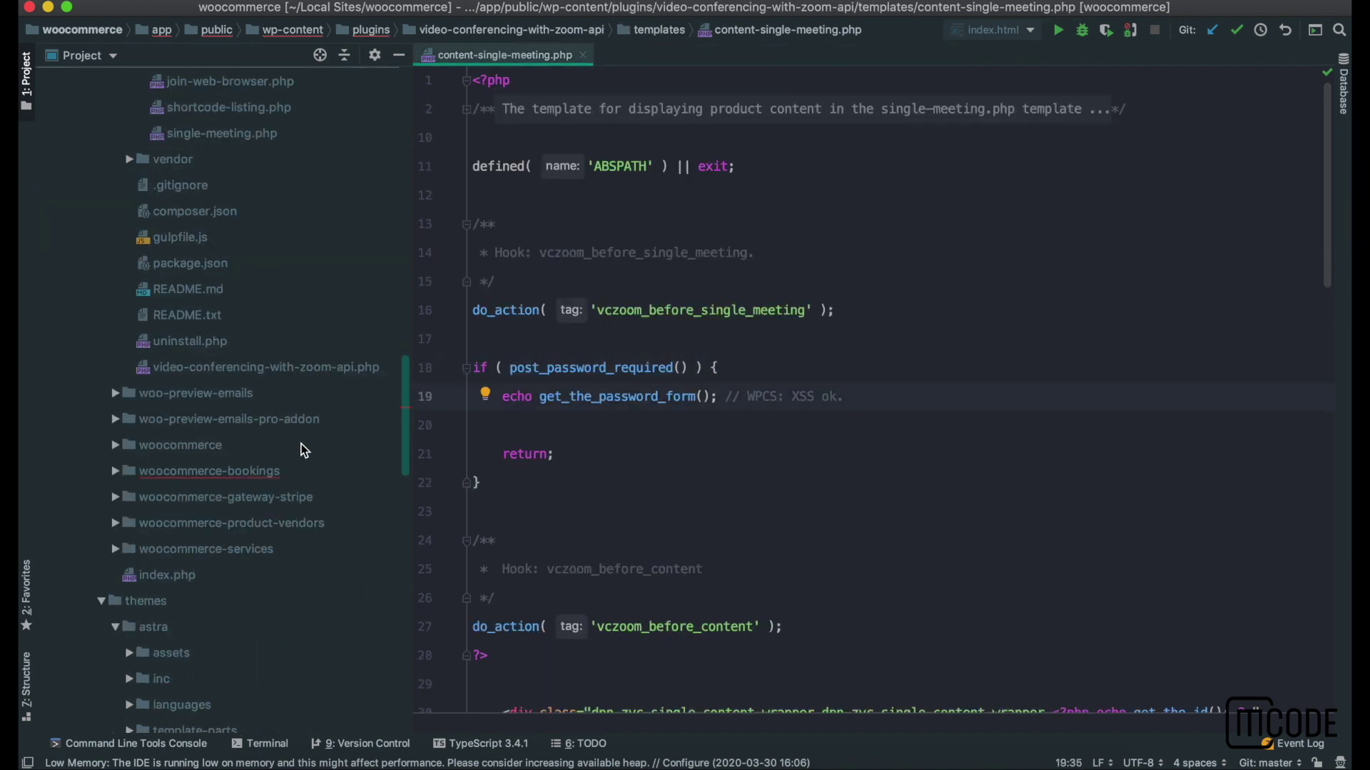
scroll(301, 435, "up", 5)
Step: Copy the path of the plugin's content-single-meeting.php template file
left_click(287, 248)
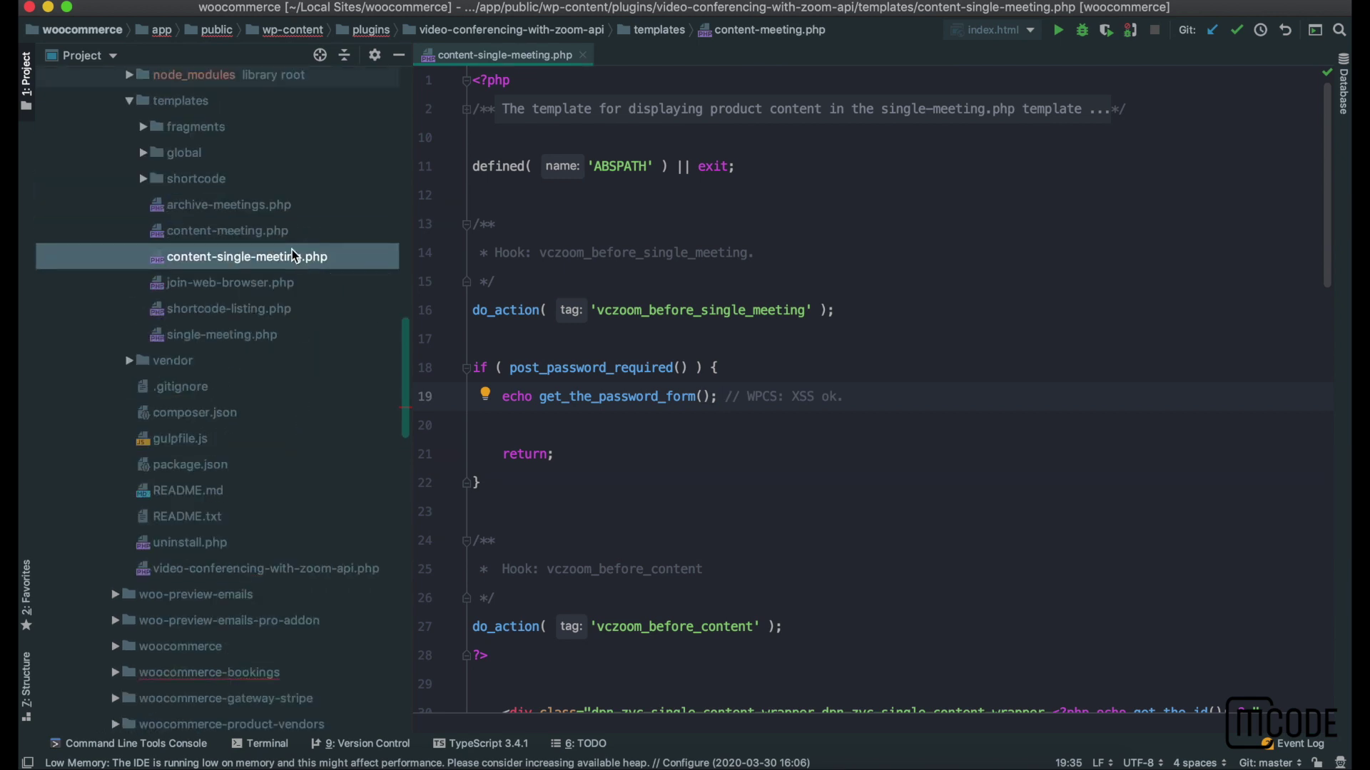
right_click(294, 258)
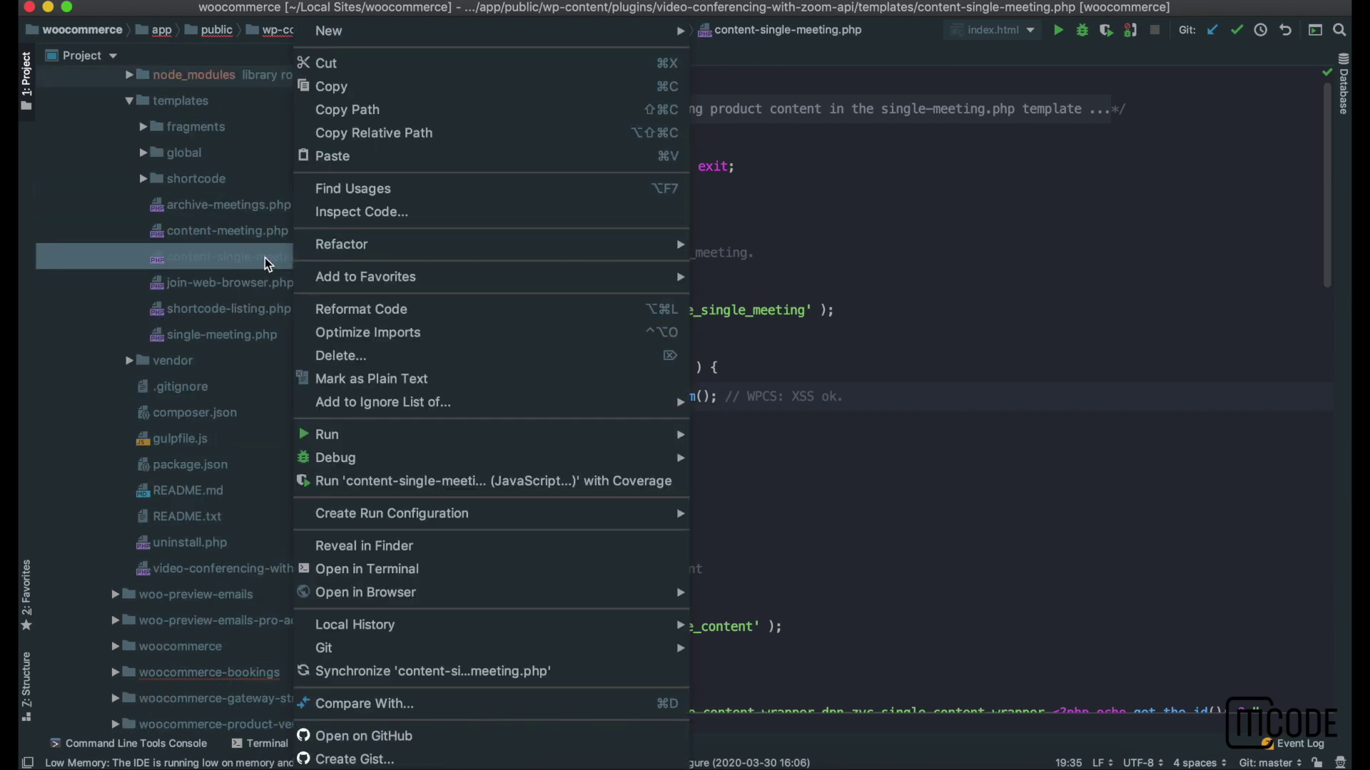
left_click(264, 258)
right_click(264, 258)
left_click(317, 110)
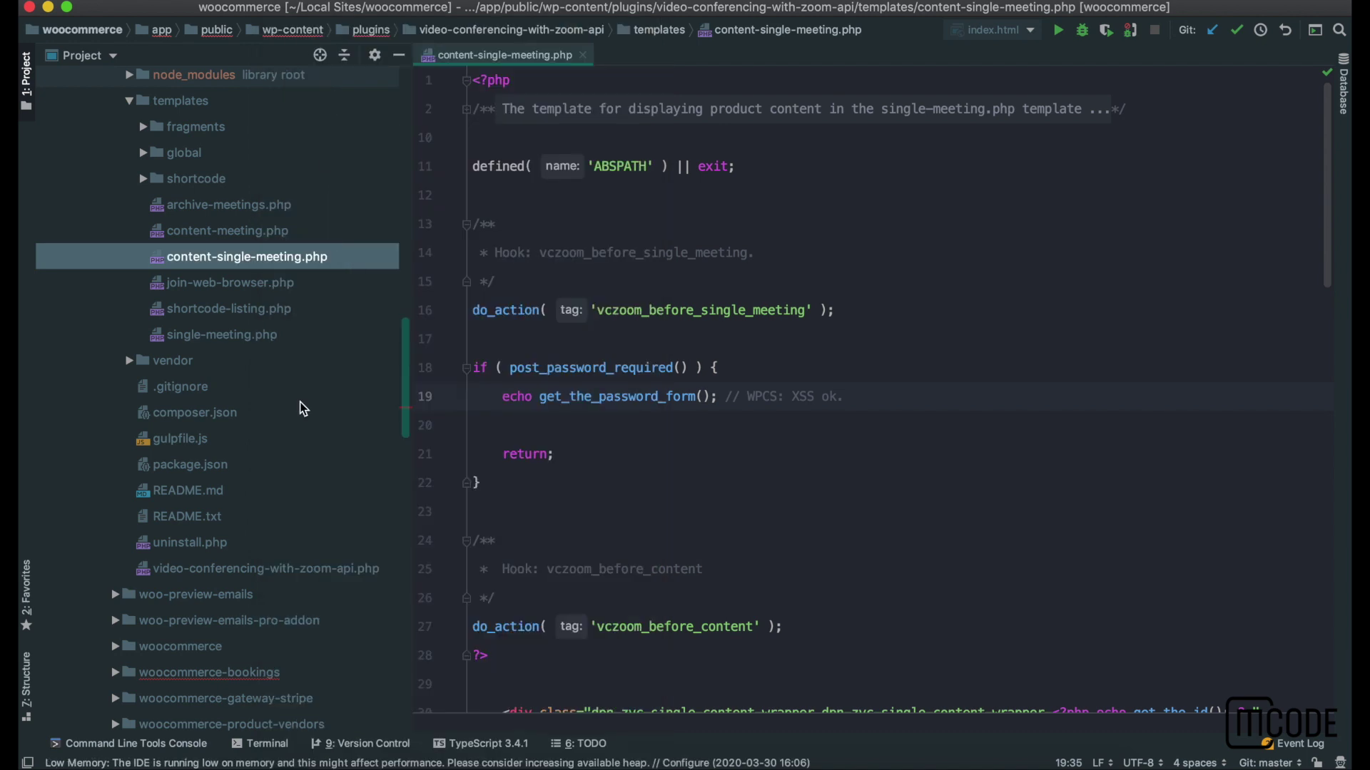
Step: Delete the old video-conferencing-zoom override folder from the theme
scroll(301, 410, "down", 8)
scroll(301, 417, "down", 3)
left_click(380, 425)
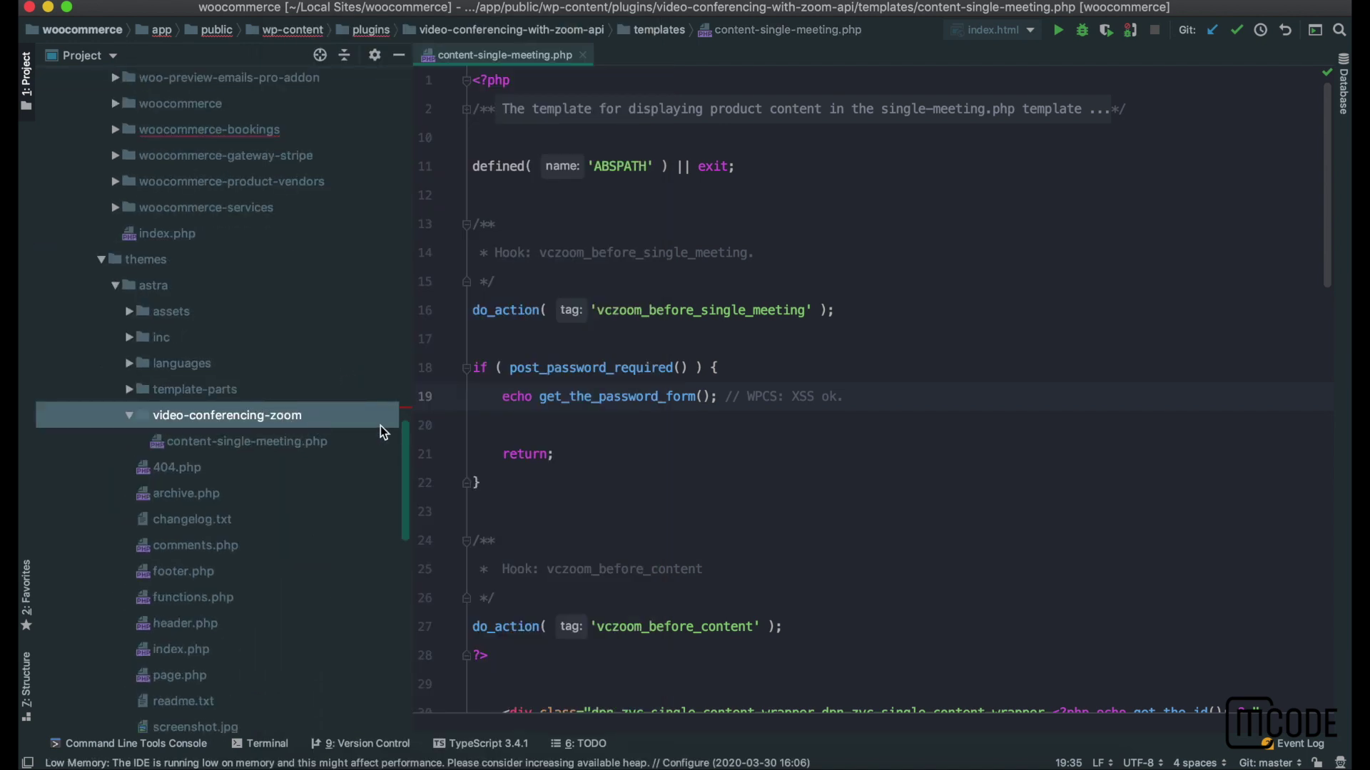
key("Delete")
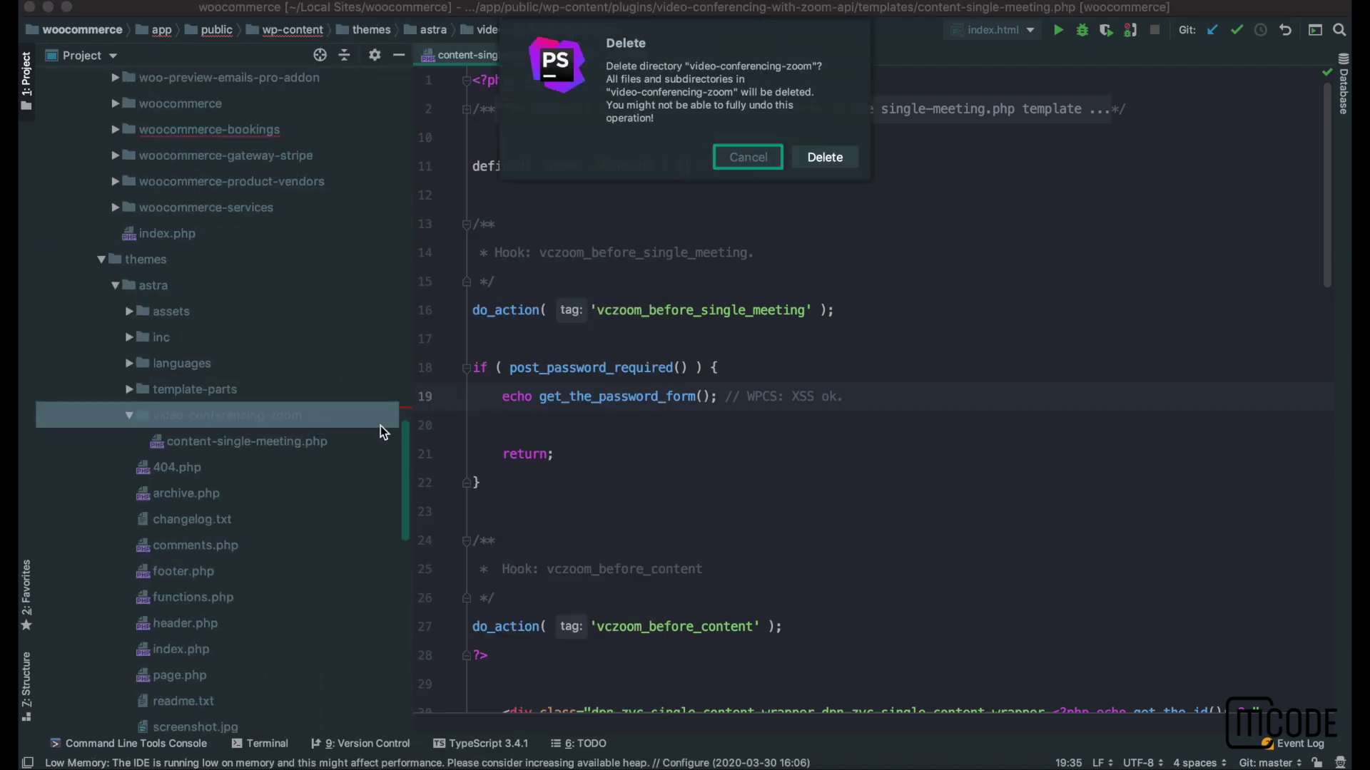
left_click(820, 163)
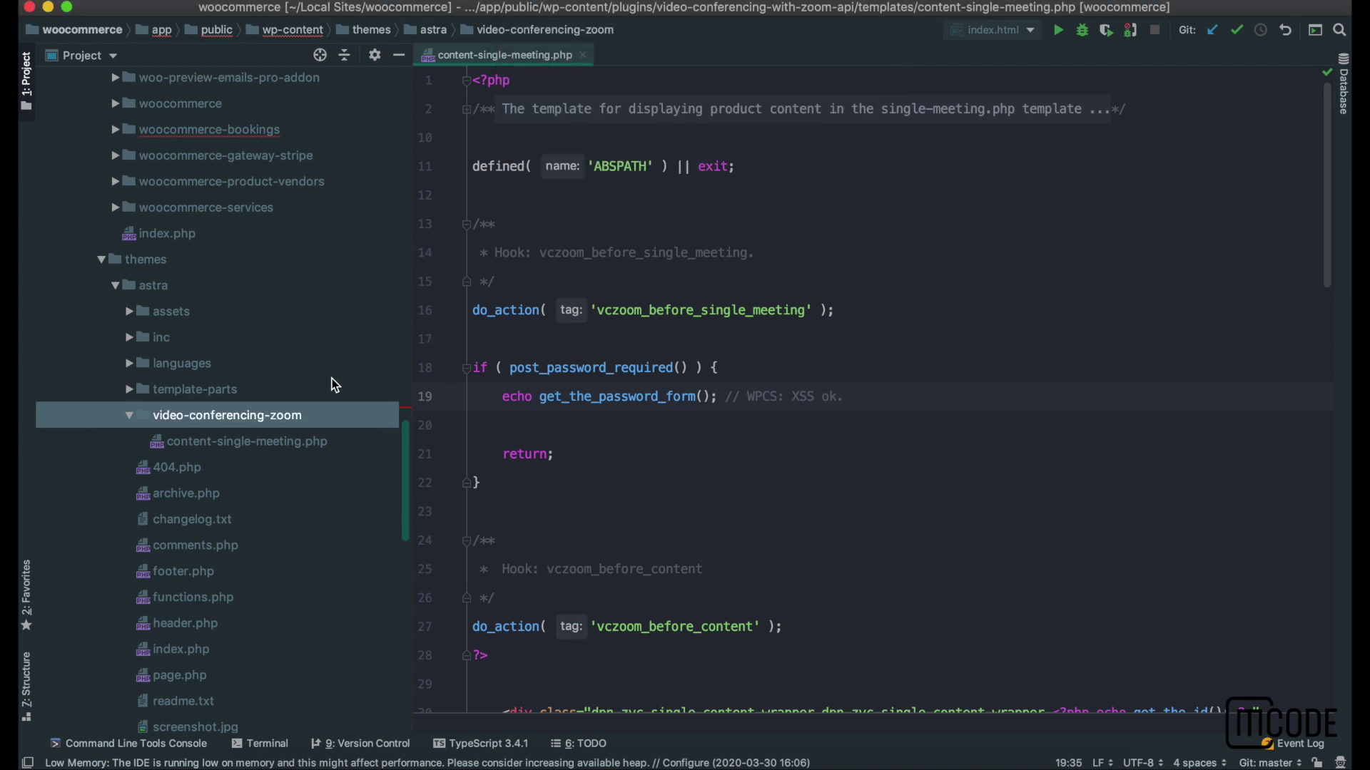
Step: Create a new video-conferencing-zoom directory inside the astra theme folder
right_click(219, 300)
left_click(177, 300)
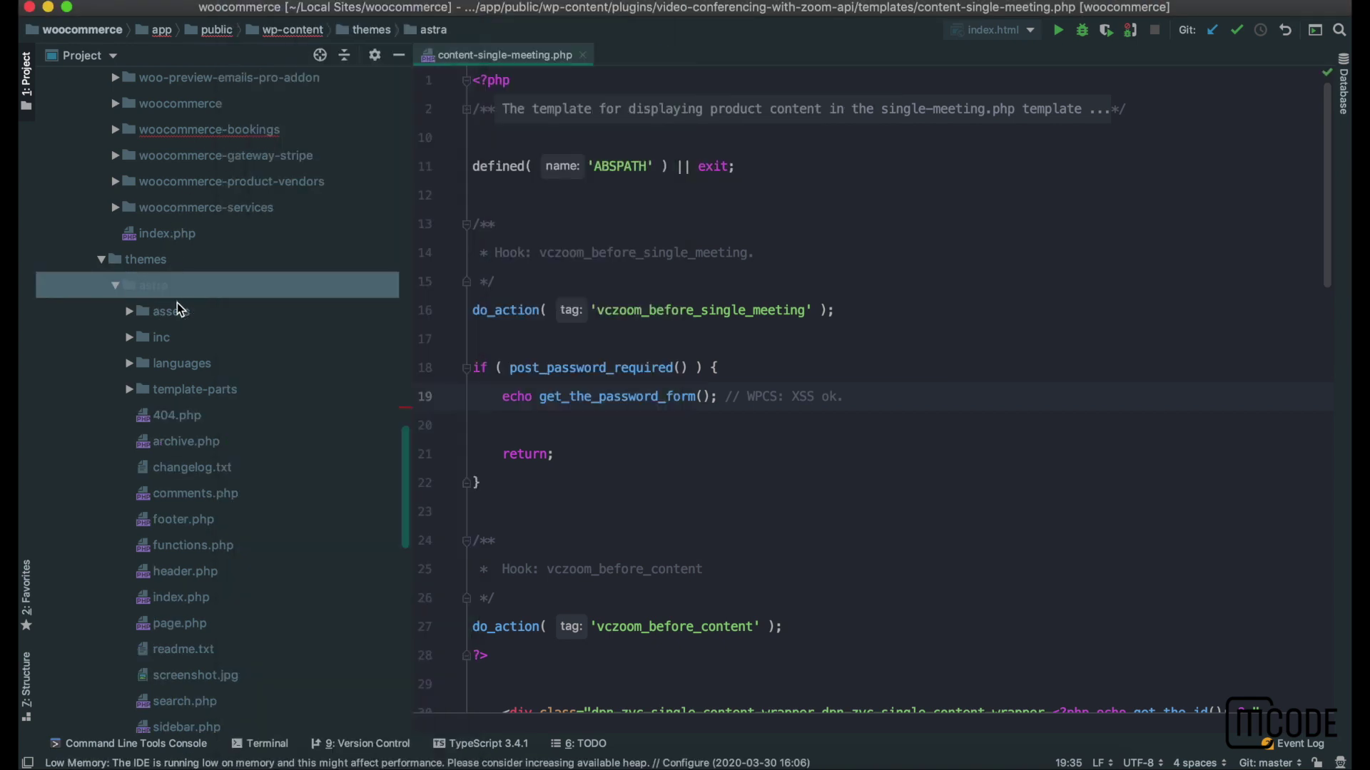
right_click(187, 283)
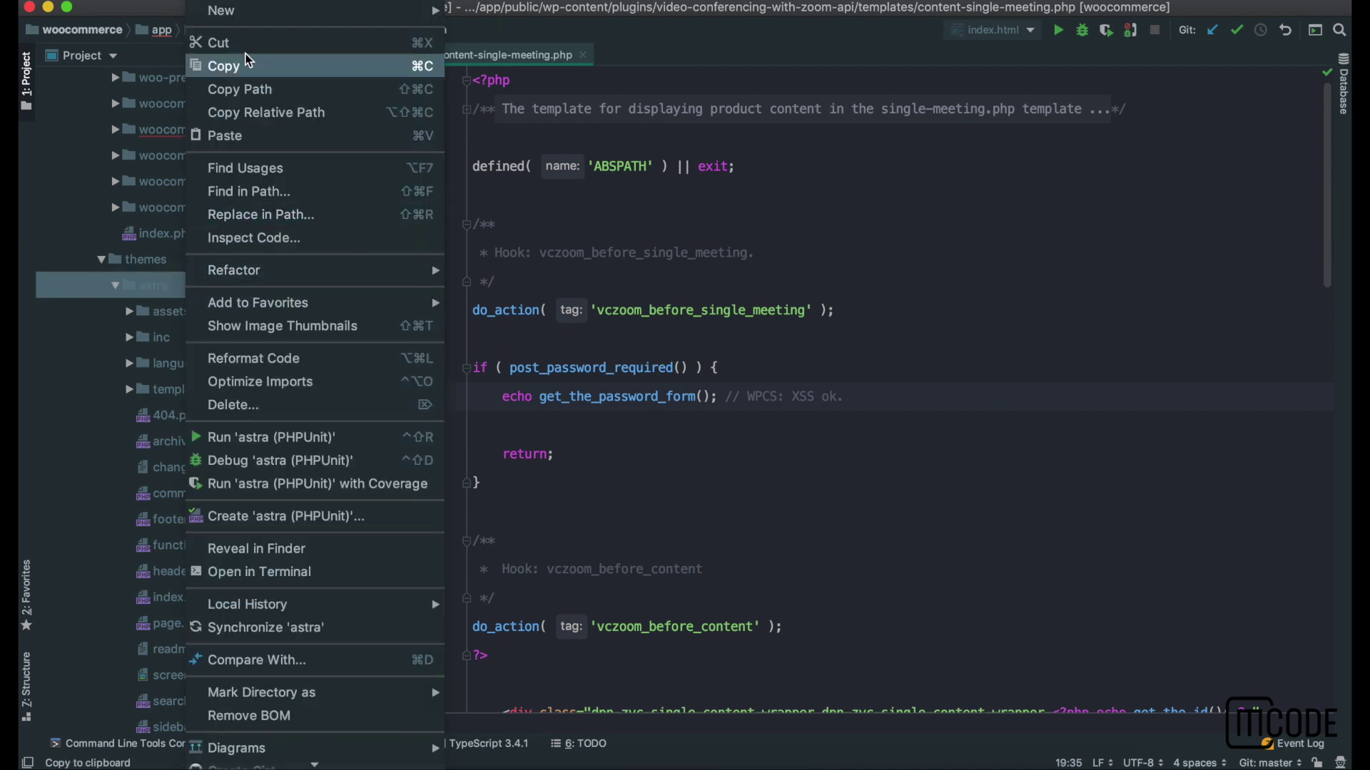
mouse_move(253, 10)
left_click(487, 55)
type("video-conferencing-zoom")
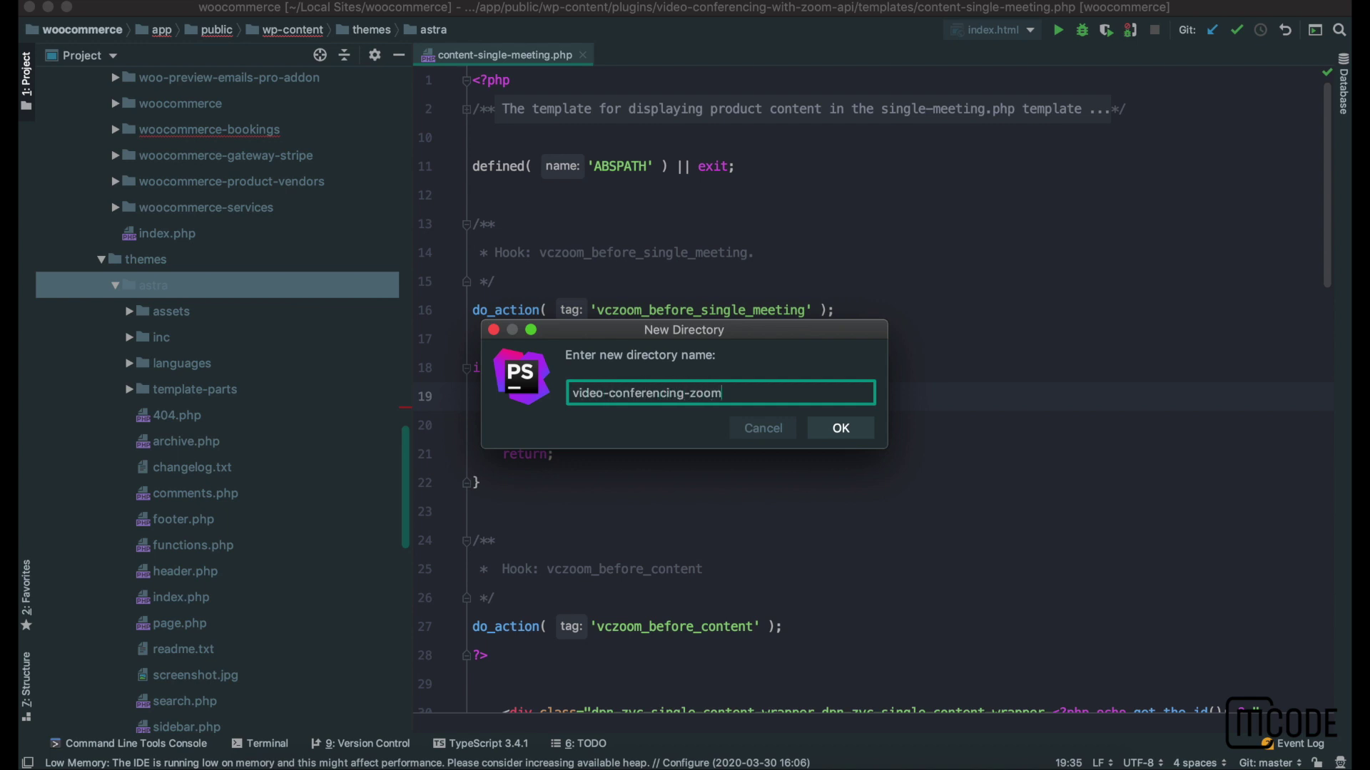
key("Return")
Step: Read the template's override note, then paste content-single-meeting.php into the new video-conferencing-zoom folder
left_click(469, 111)
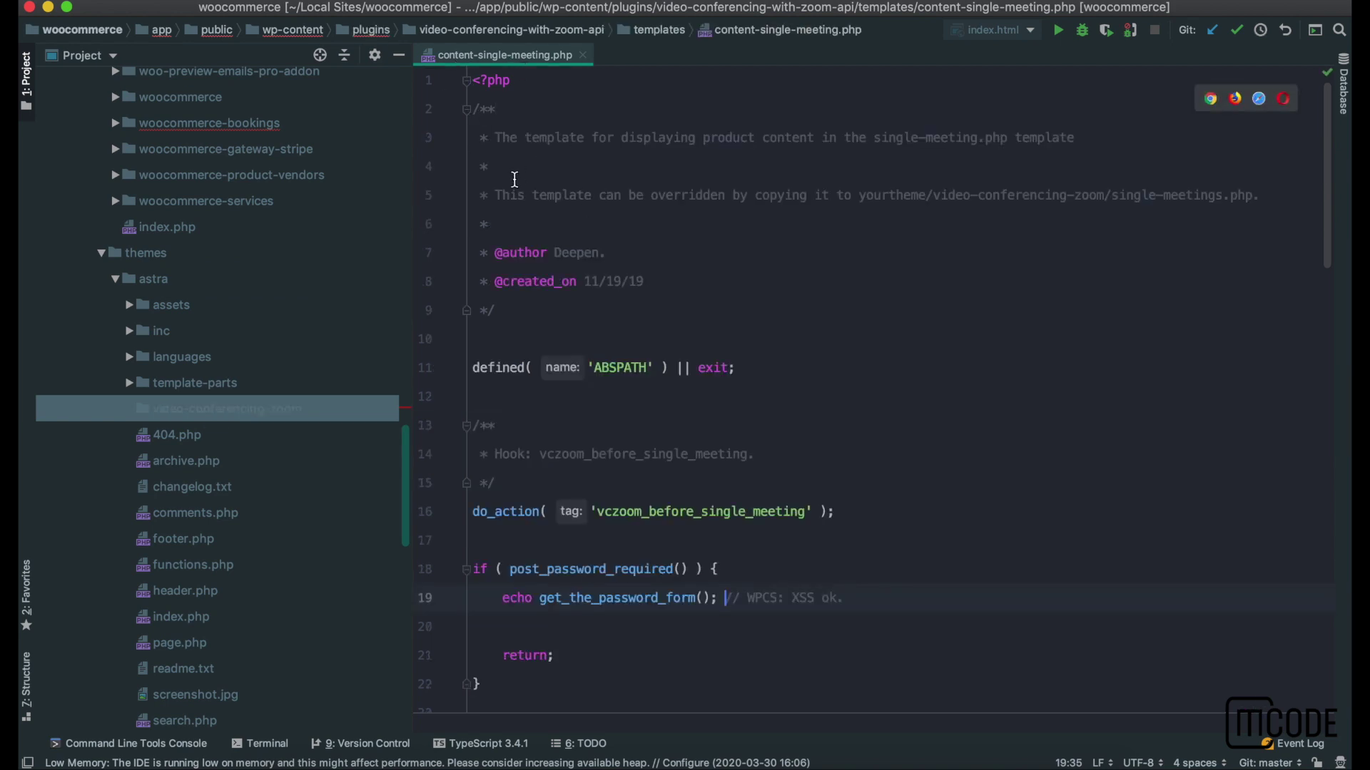
left_click_drag(492, 193, 1262, 196)
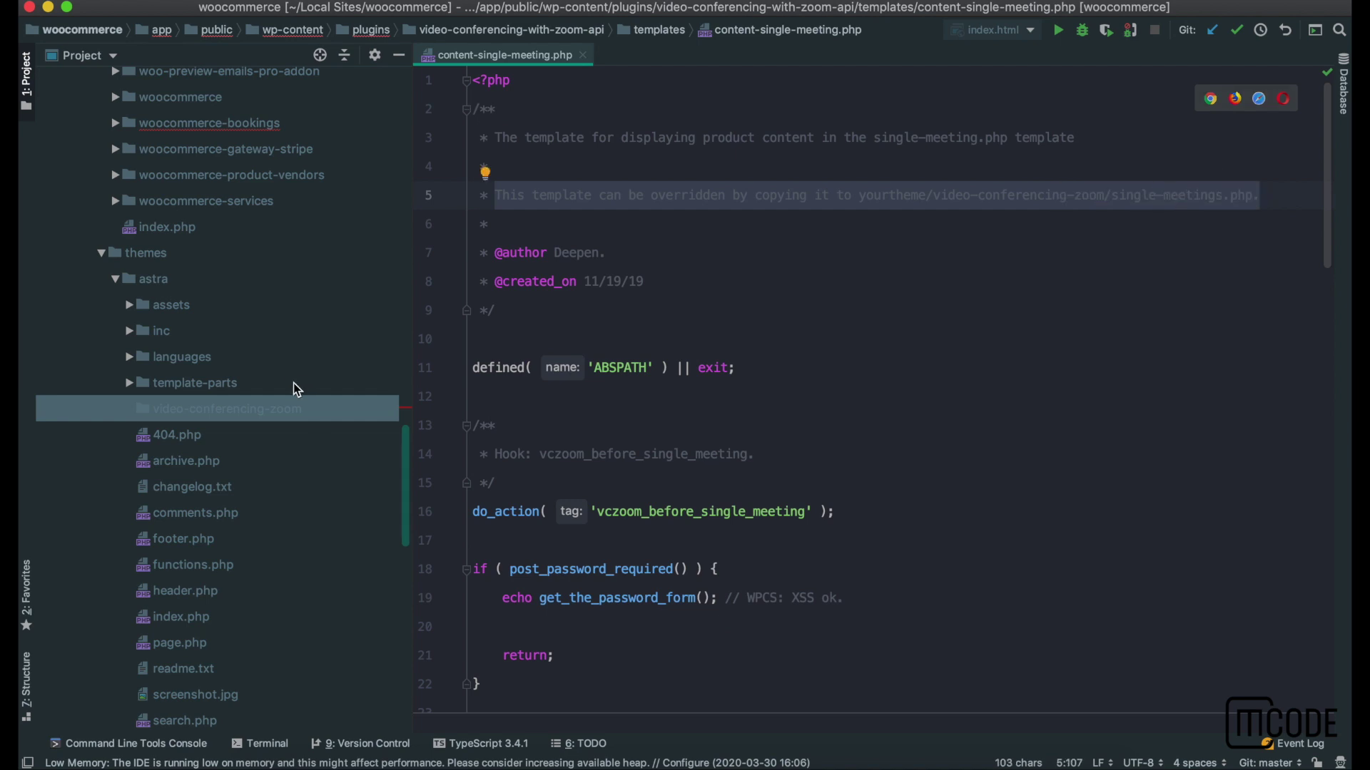
right_click(274, 409)
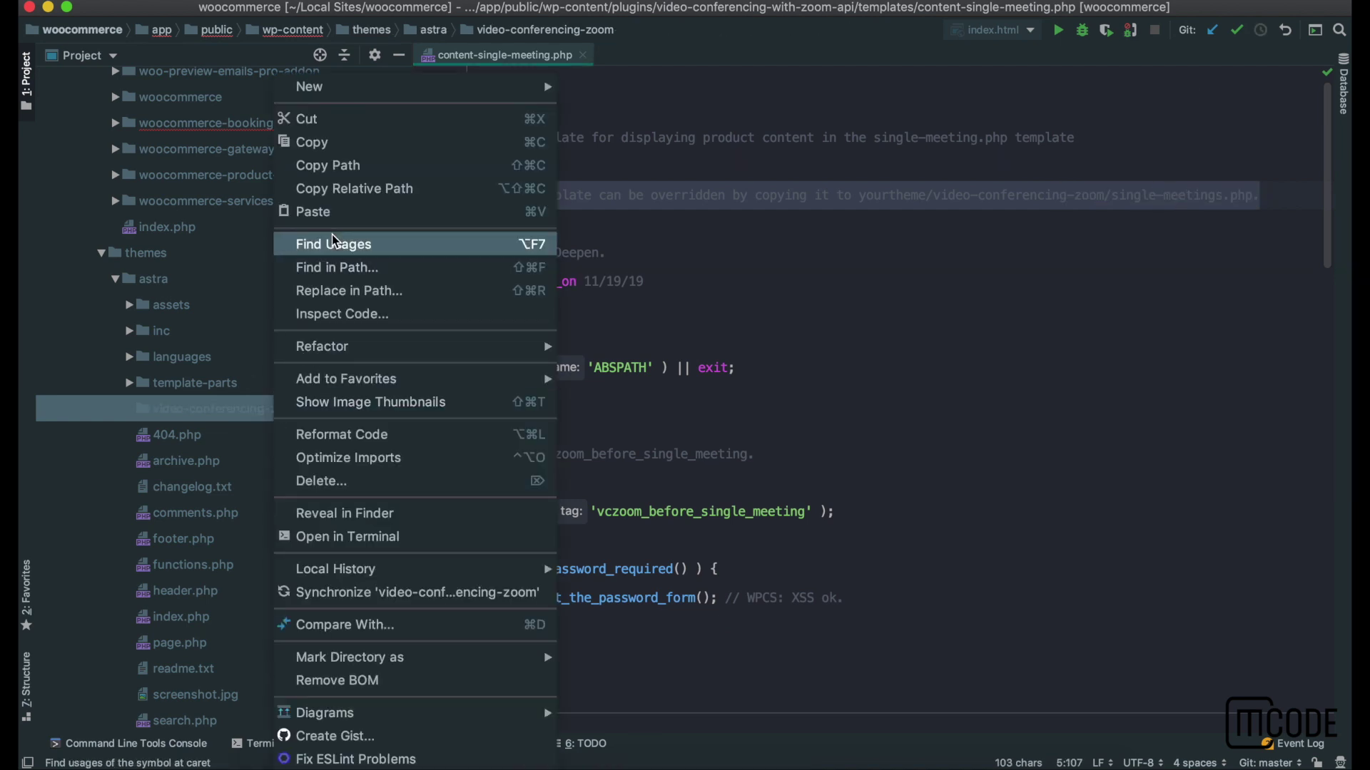
left_click(340, 214)
left_click(927, 462)
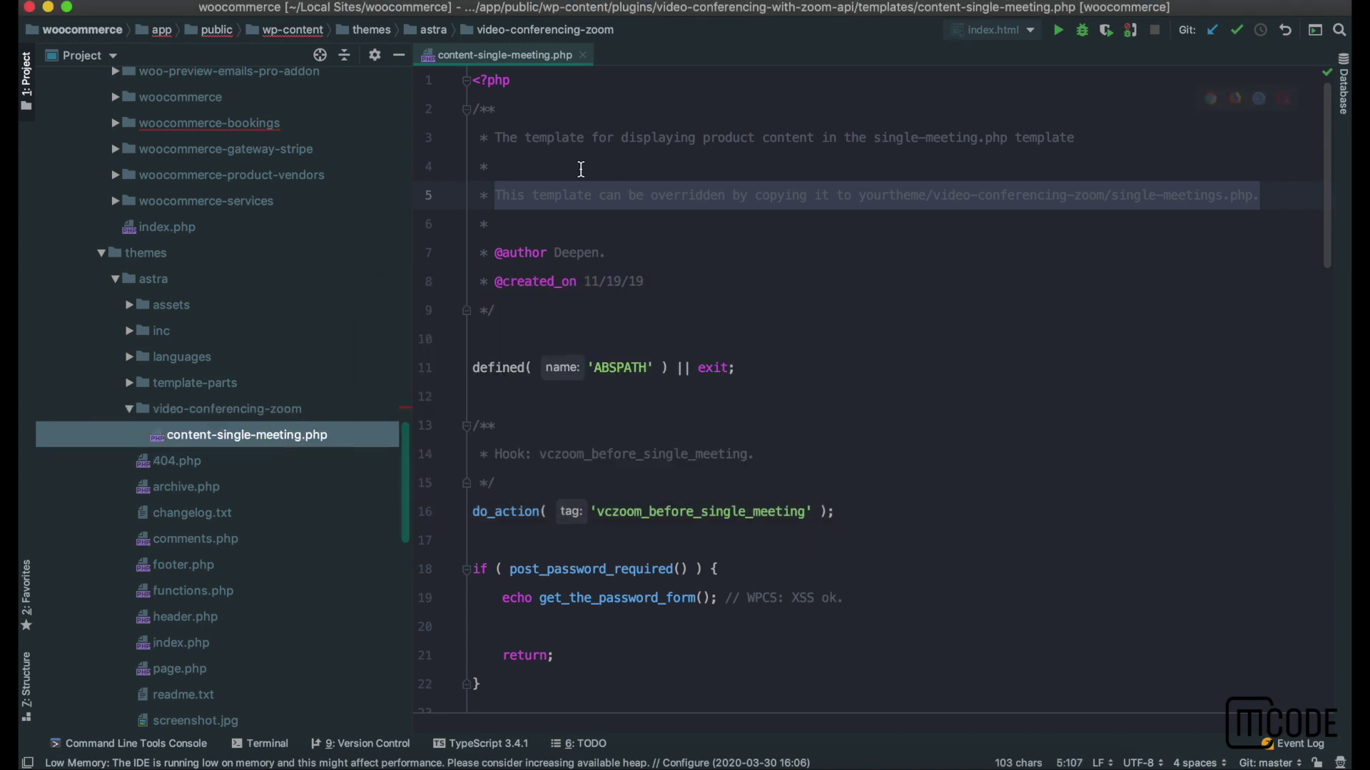
Step: Open the theme's copy of content-single-meeting.php and delete all of its code
left_click(582, 55)
double_click(320, 435)
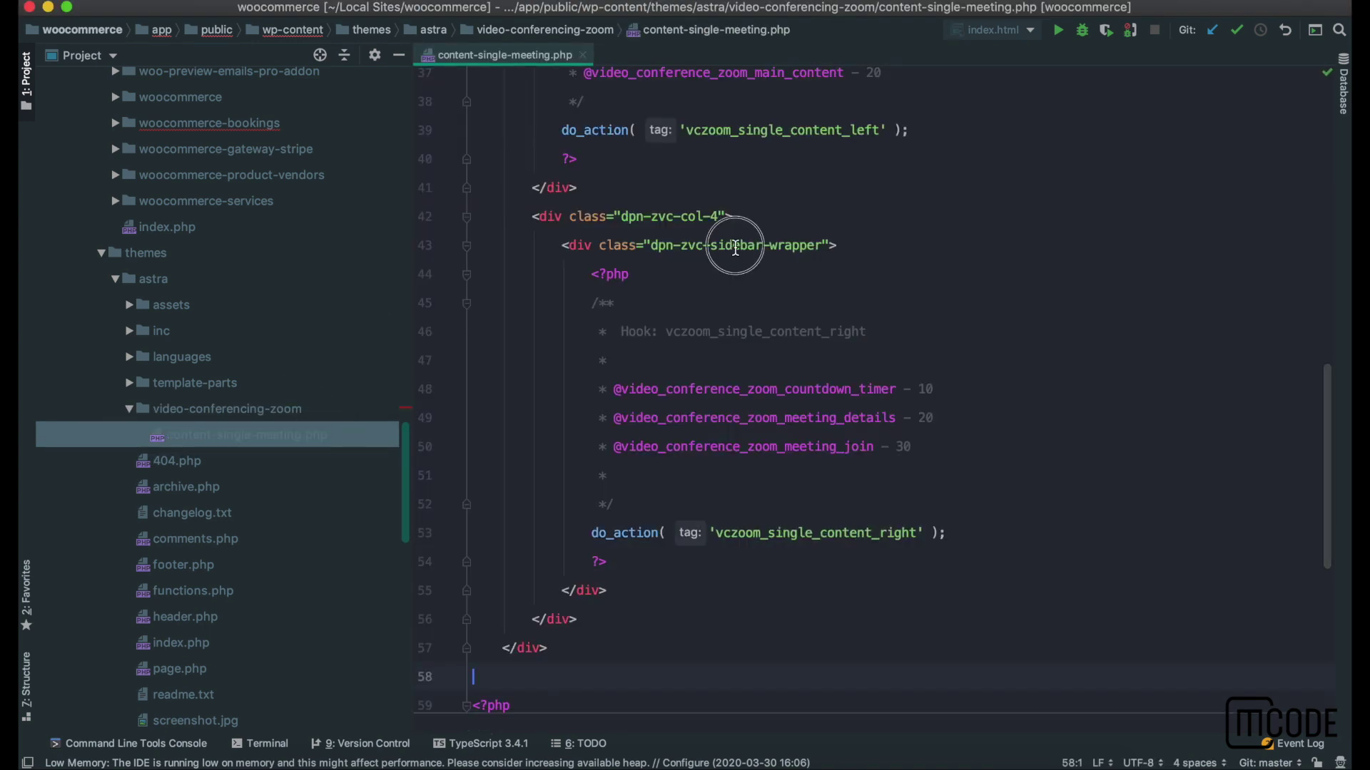
scroll(735, 246, "up", 6)
key("ctrl+a")
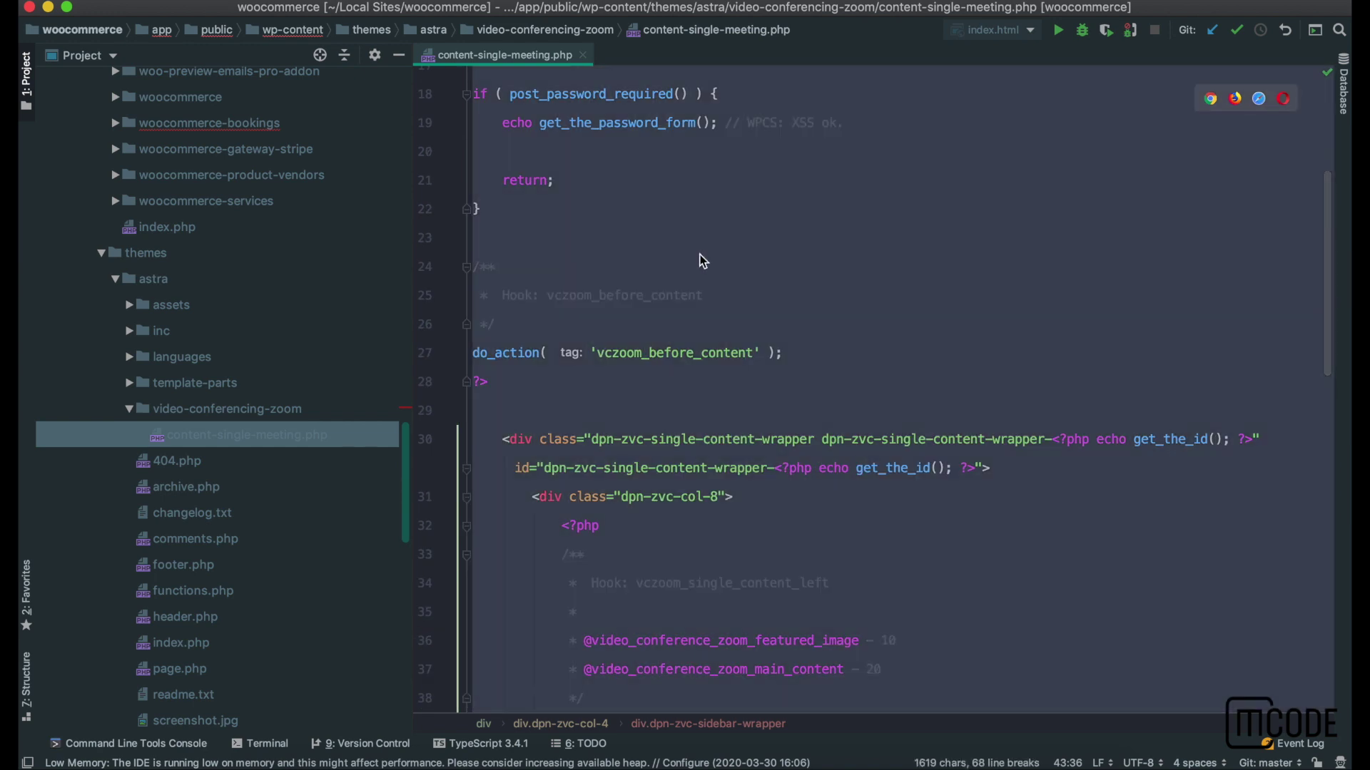
key("BackSpace")
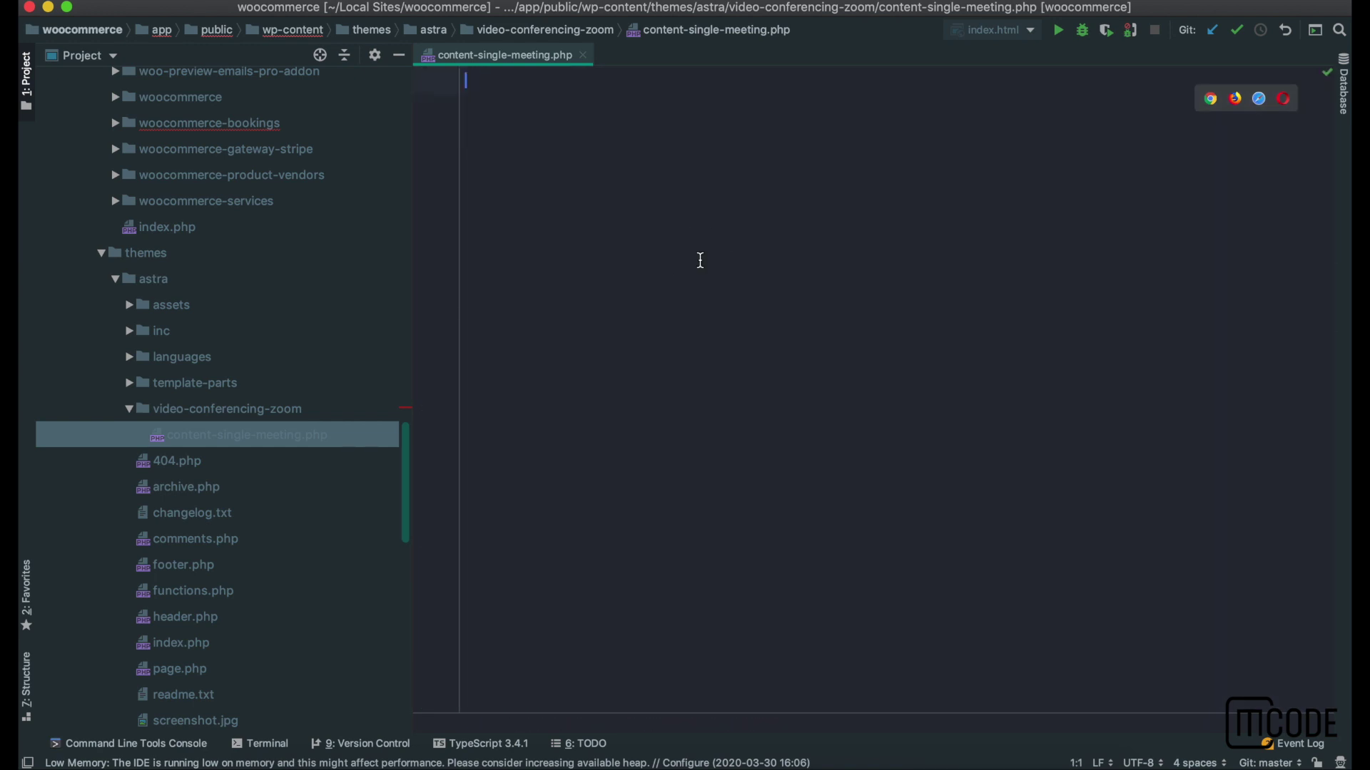
key("super+Tab")
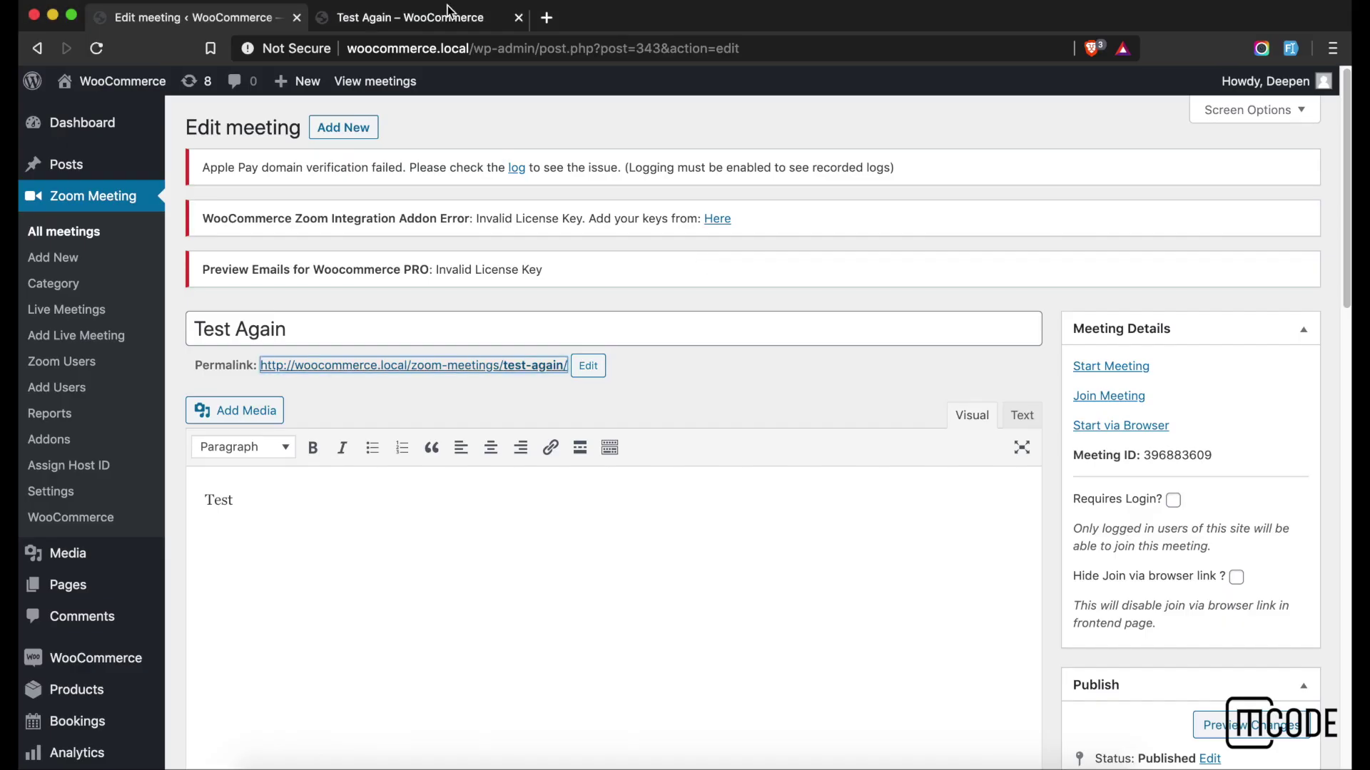
Step: Reload the Test Again meeting page to see it blank with the emptied template
left_click(450, 10)
scroll(657, 486, "down", 1)
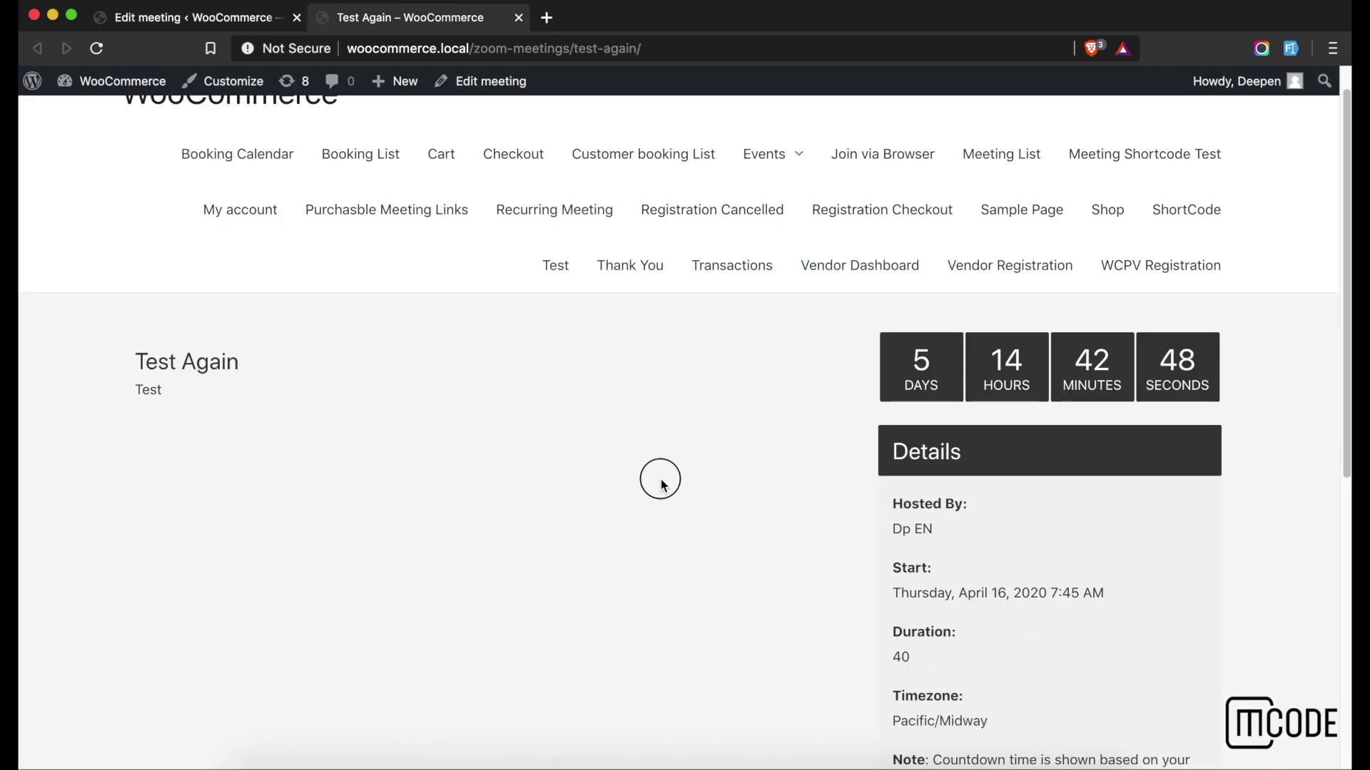
key("super+r")
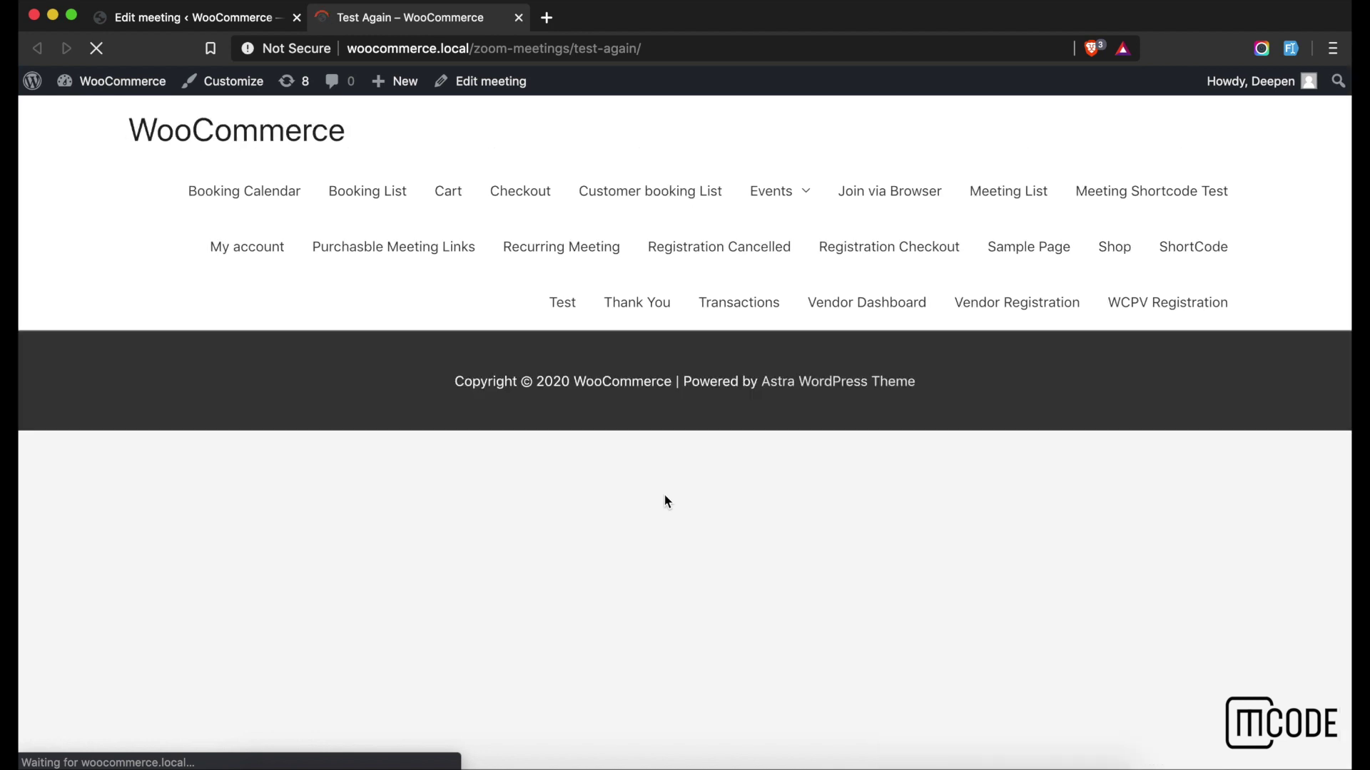
left_click_drag(336, 373, 1036, 406)
Step: Restore the template code in content-single-meeting.php and reload the Test Again page to confirm it renders
left_click(1036, 406)
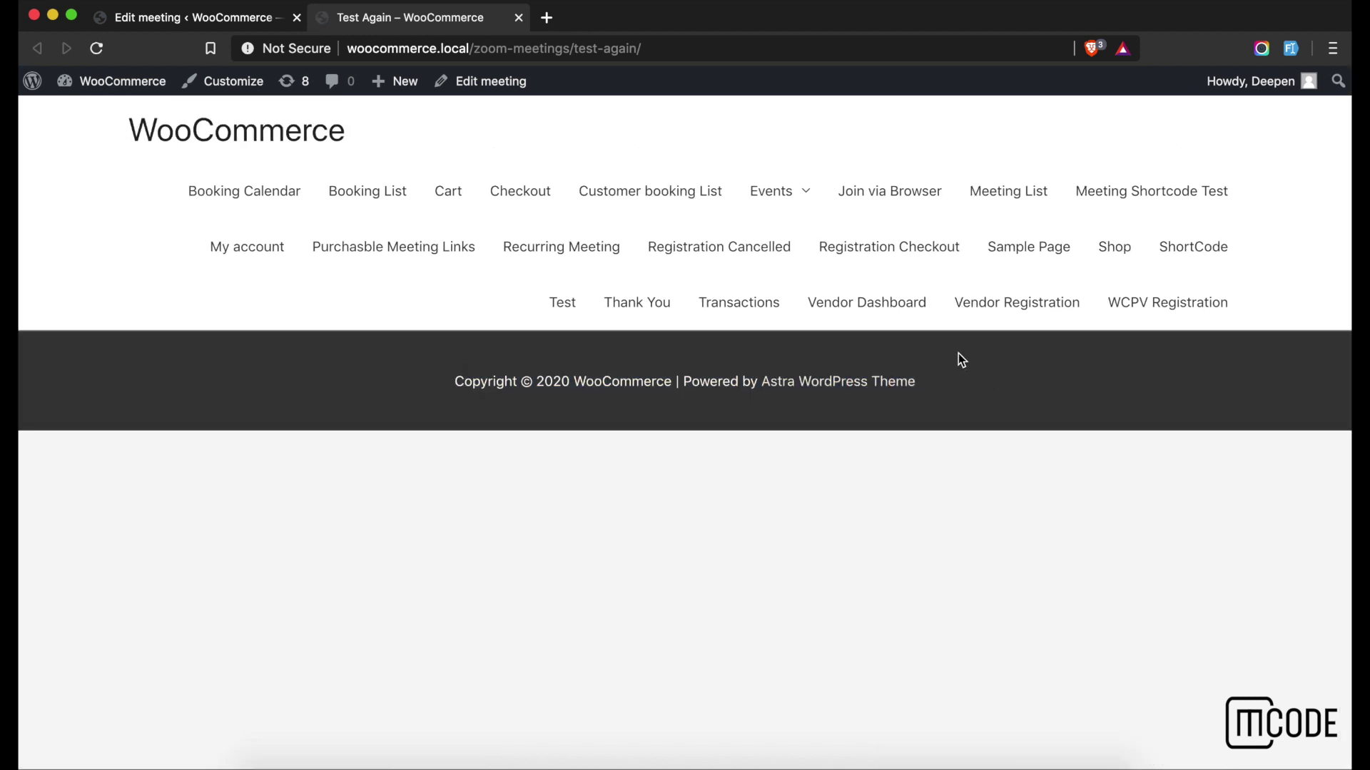
key("super+Tab")
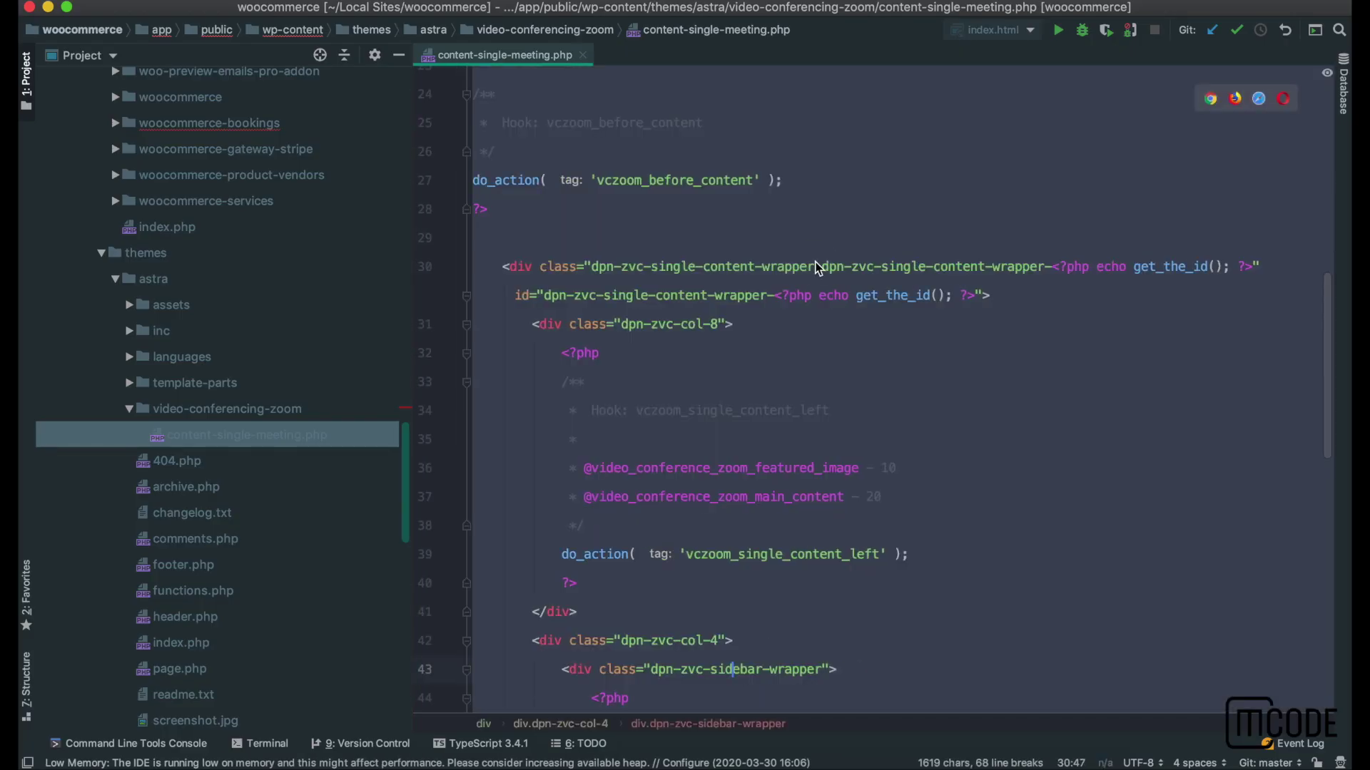
key("super+Tab")
key("super+Tab")
left_click(837, 278)
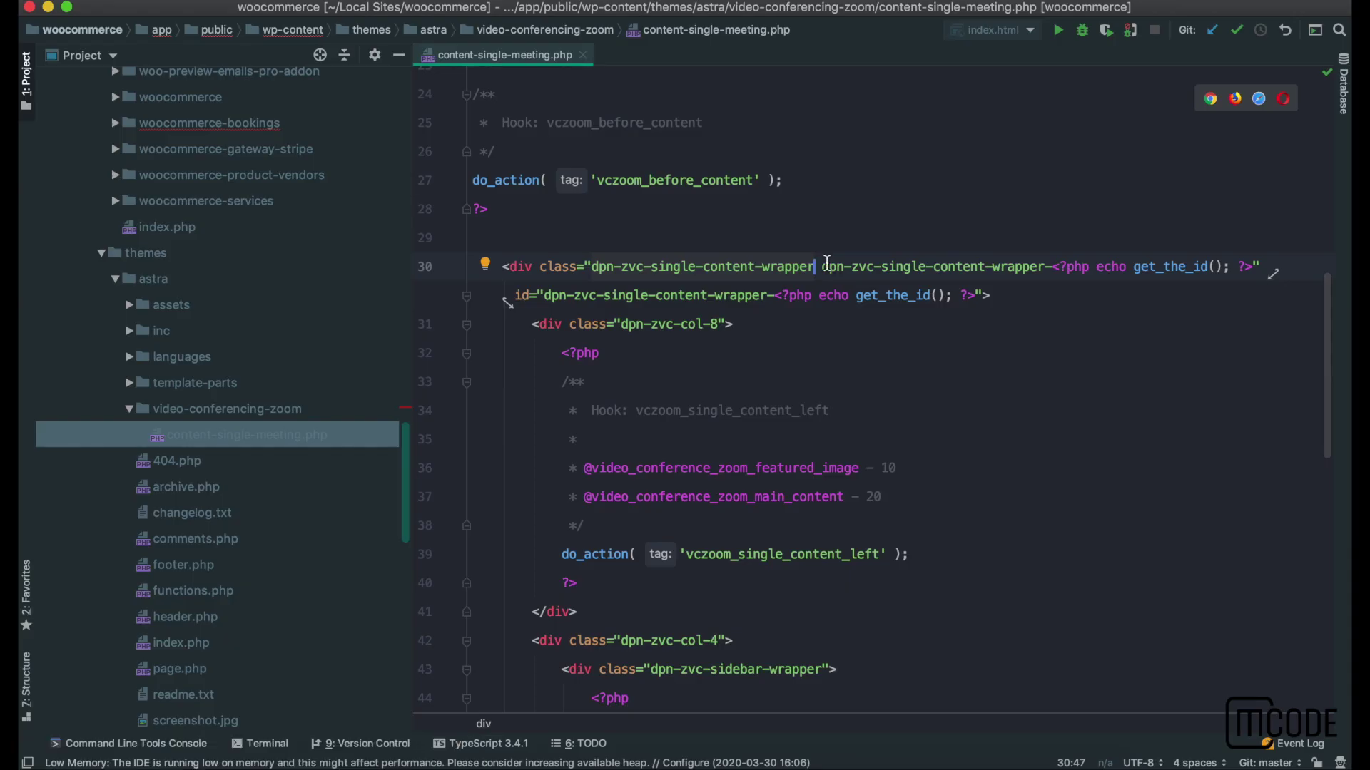
left_click(769, 286)
key("super+Tab")
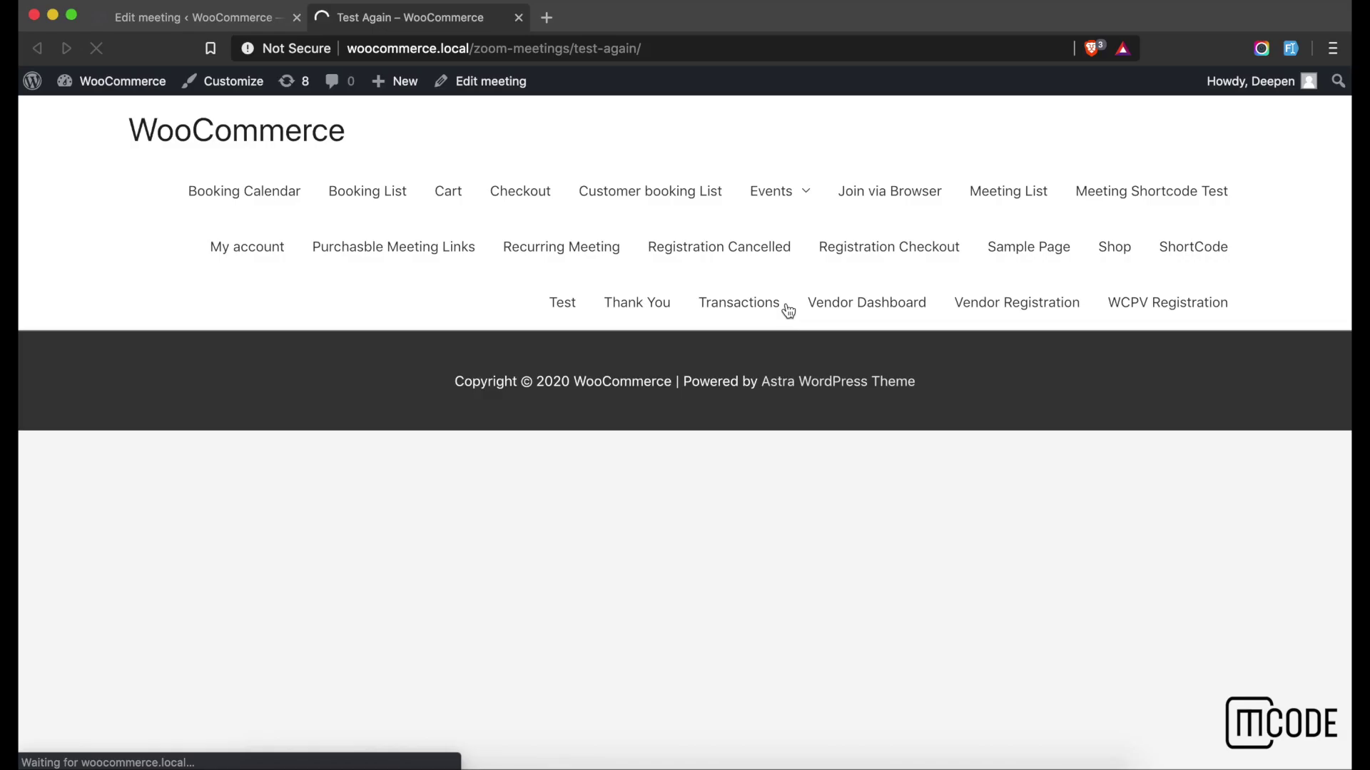
key("super+r")
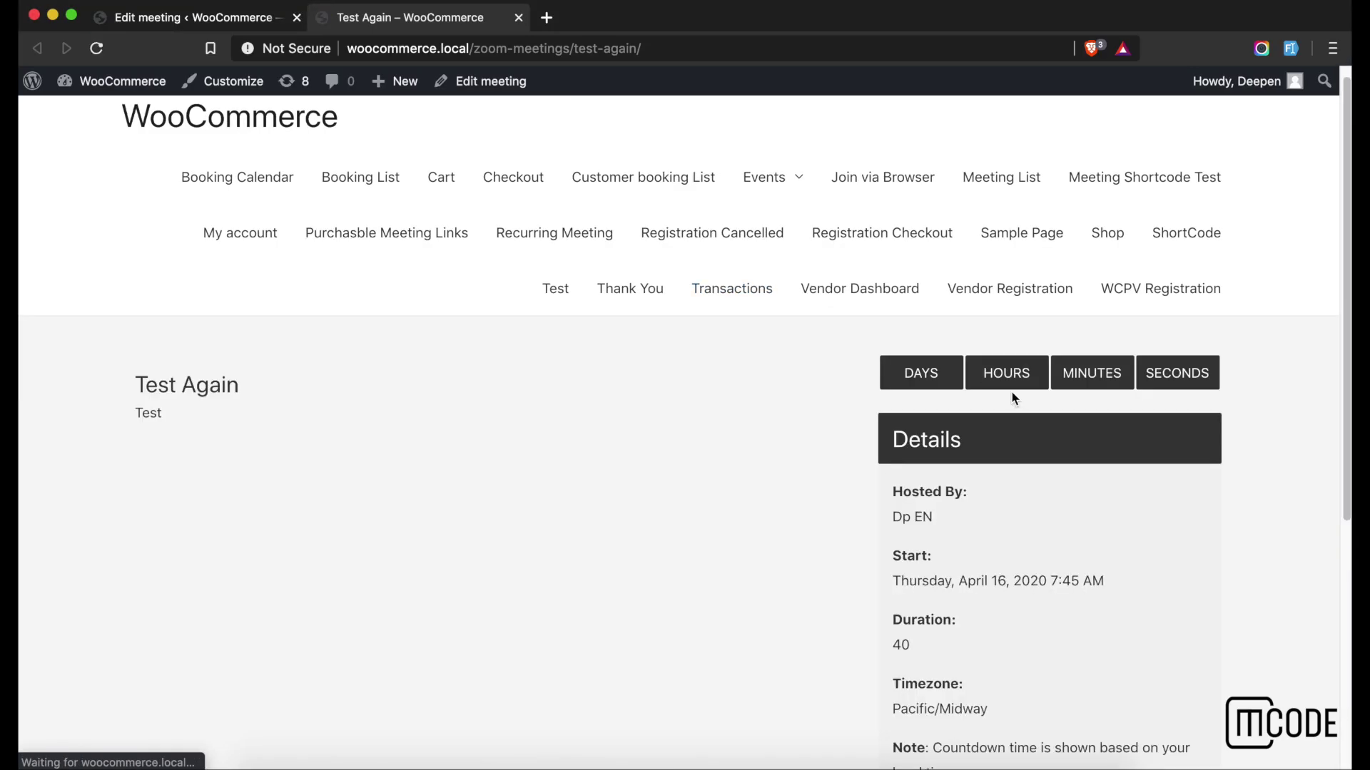
key("super+Tab")
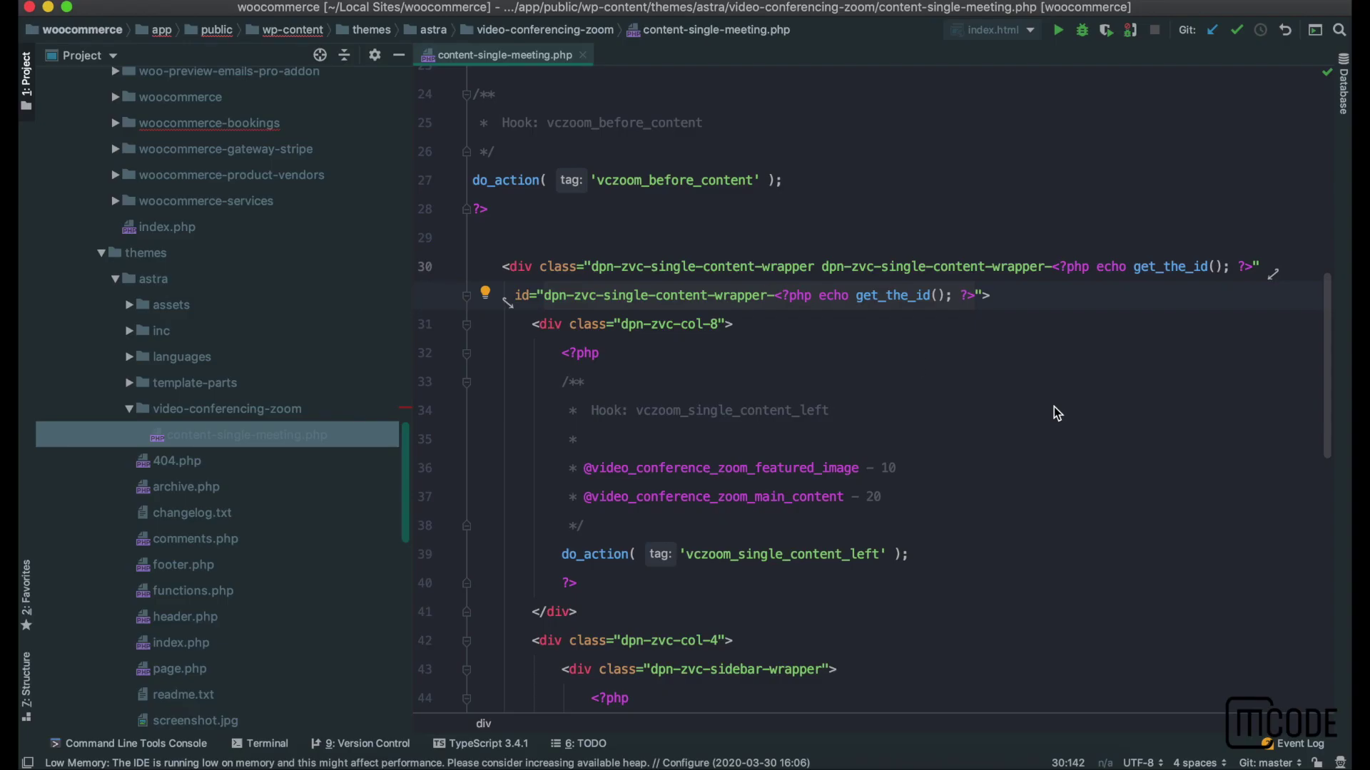
left_click(1054, 318)
scroll(587, 314, "up", 2)
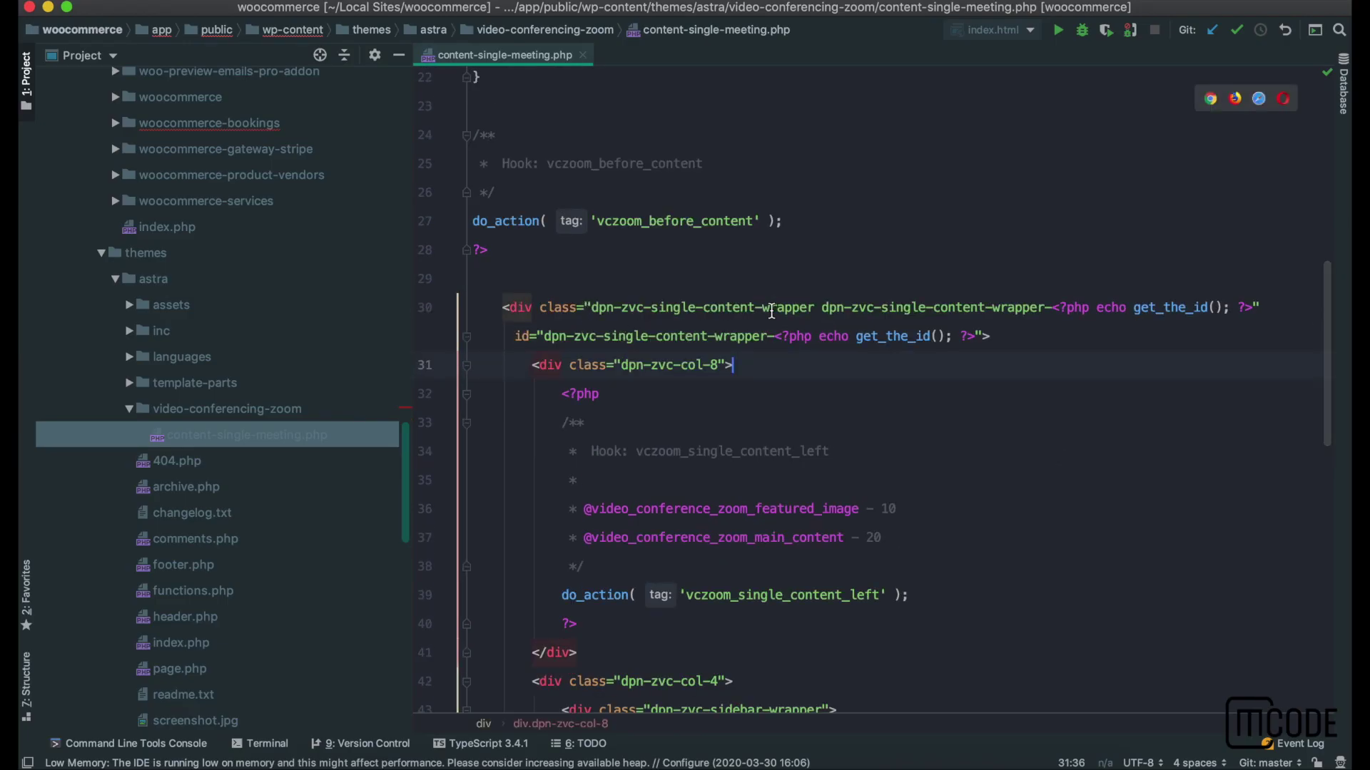
left_click(725, 364)
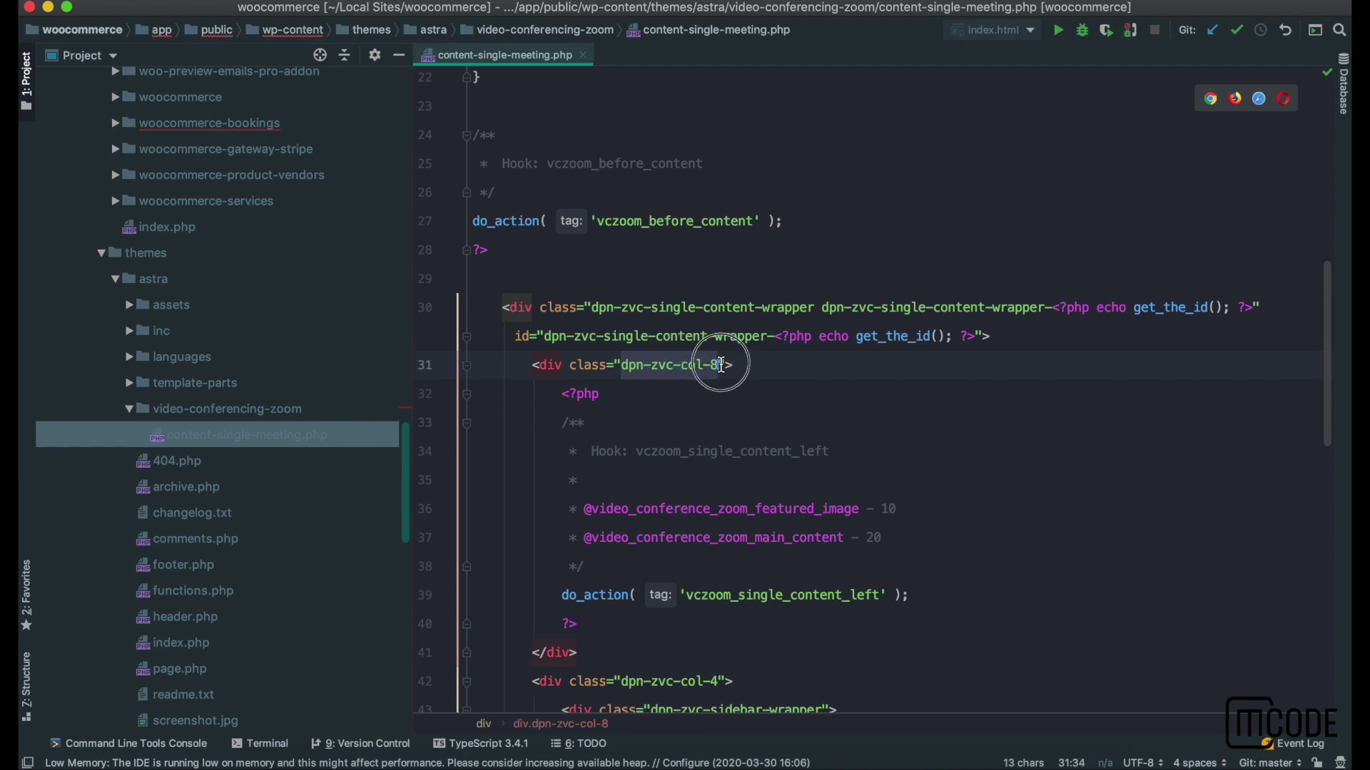
left_click(549, 366)
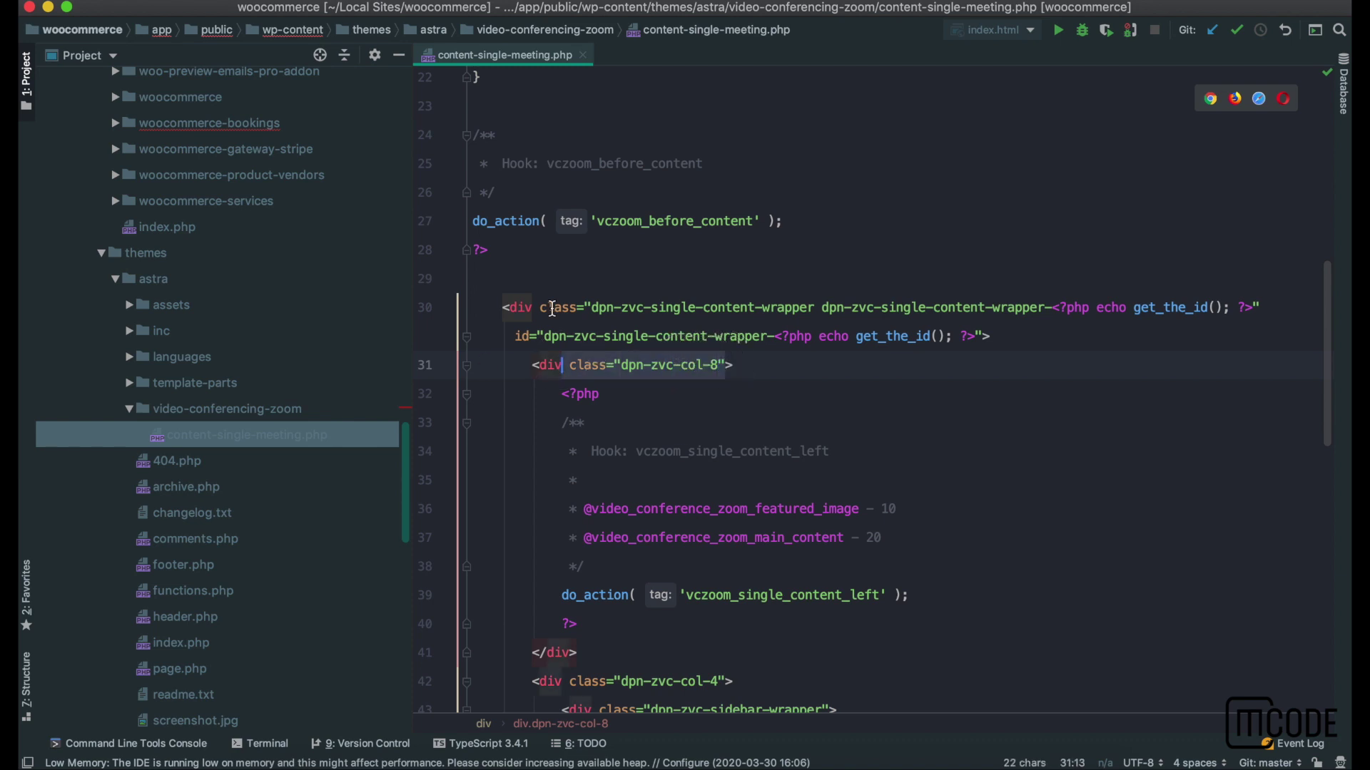
left_click_drag(535, 307, 1048, 308)
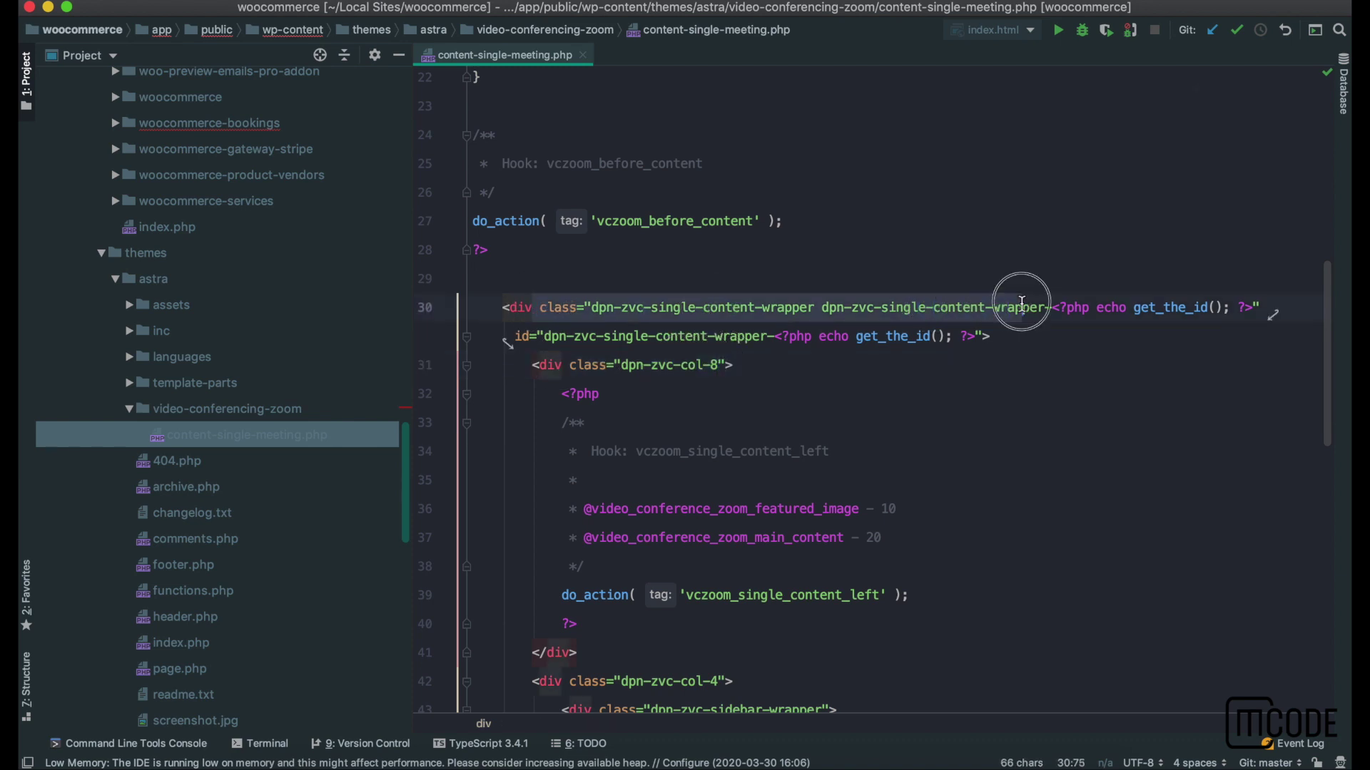
left_click(813, 307)
left_click_drag(802, 308, 592, 307)
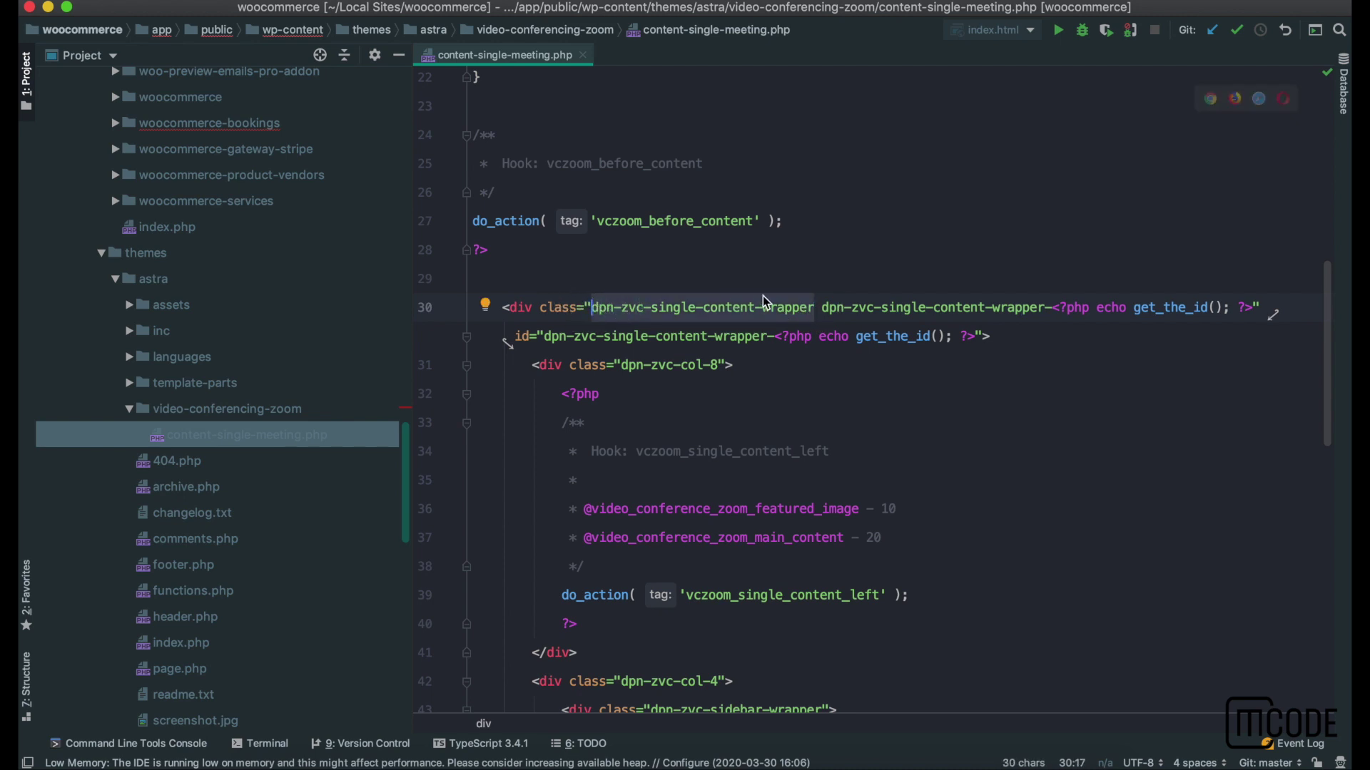
type("row")
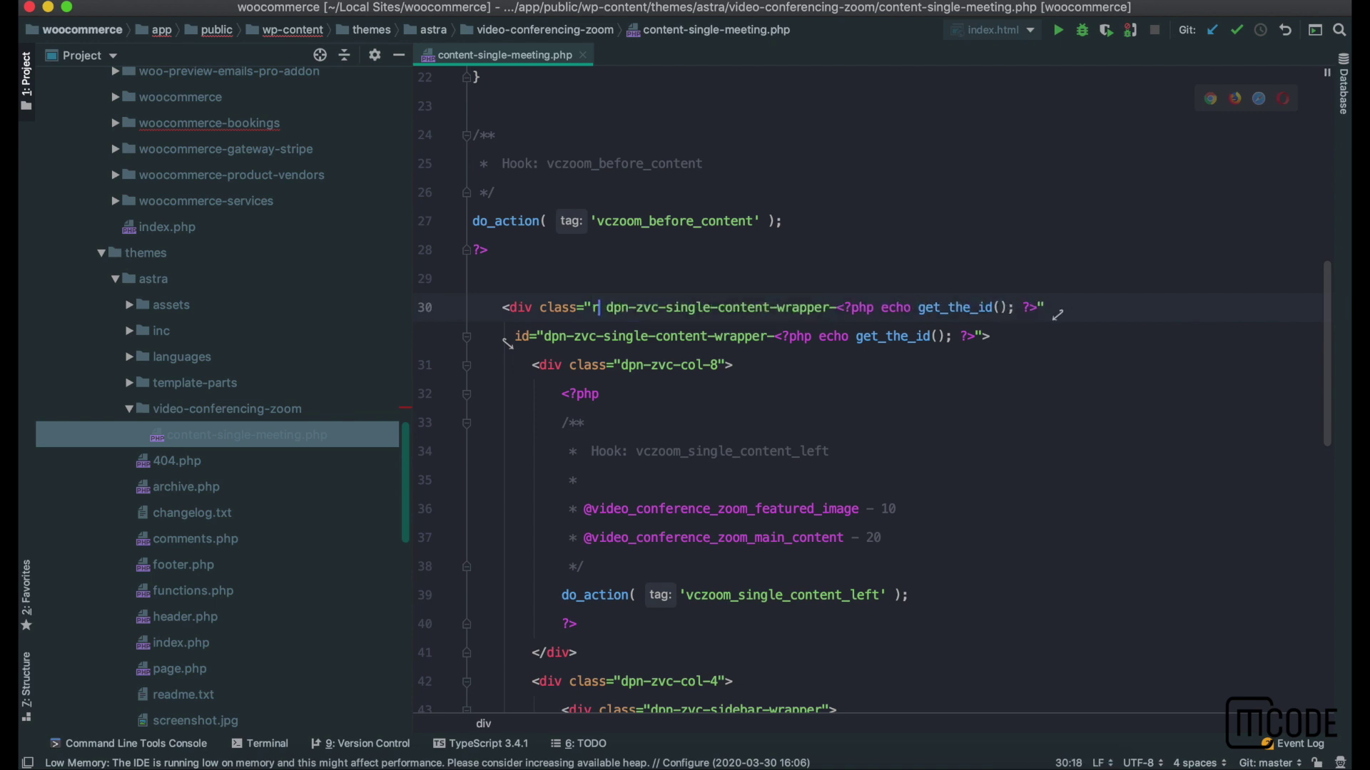
key("Escape")
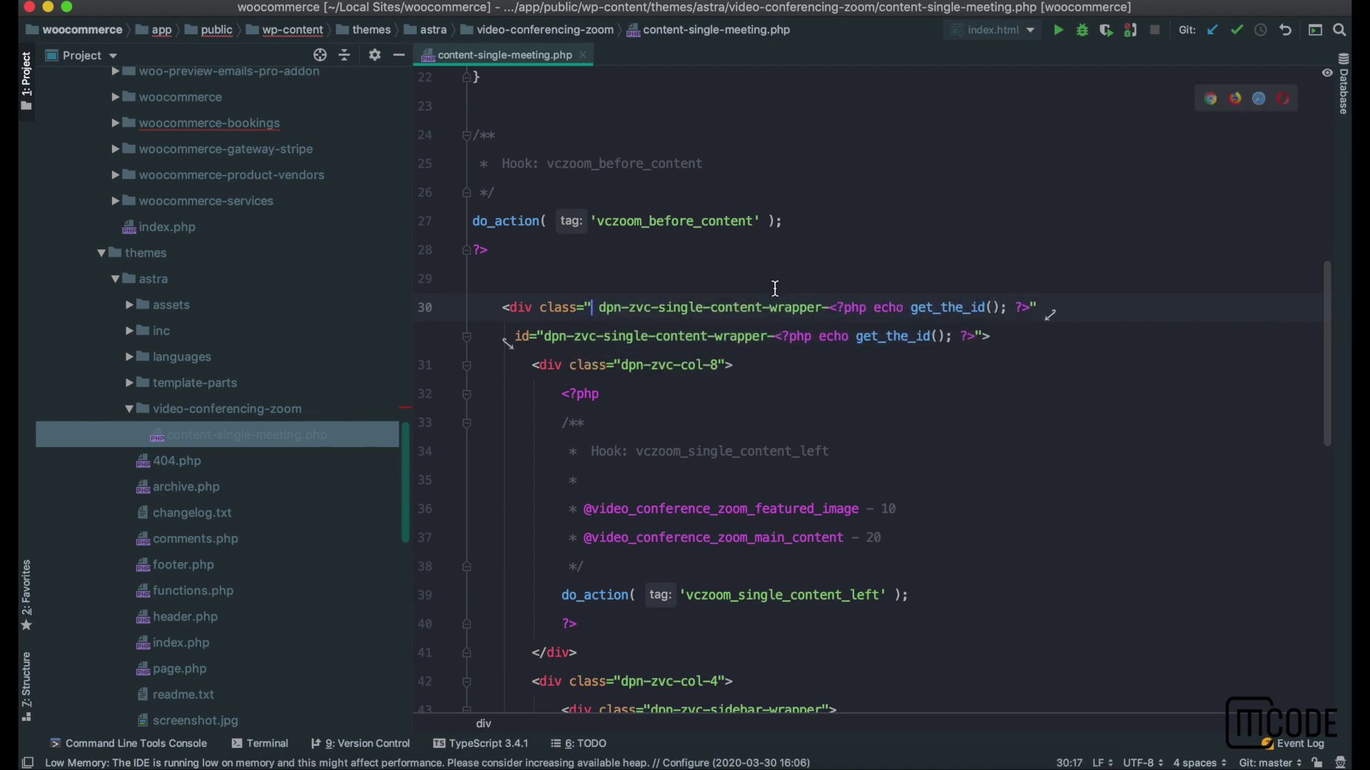
key("BackSpace")
key("super+z")
key("super+z")
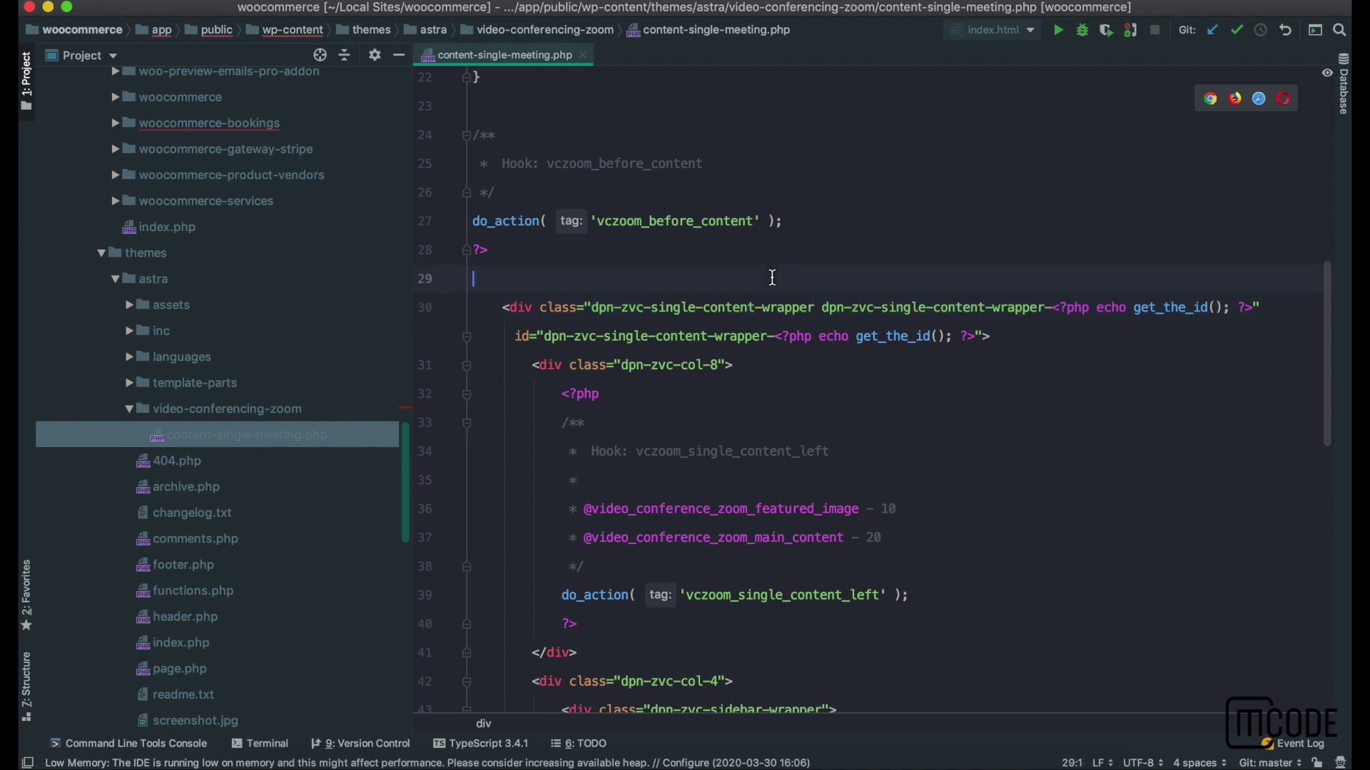
left_click(821, 364)
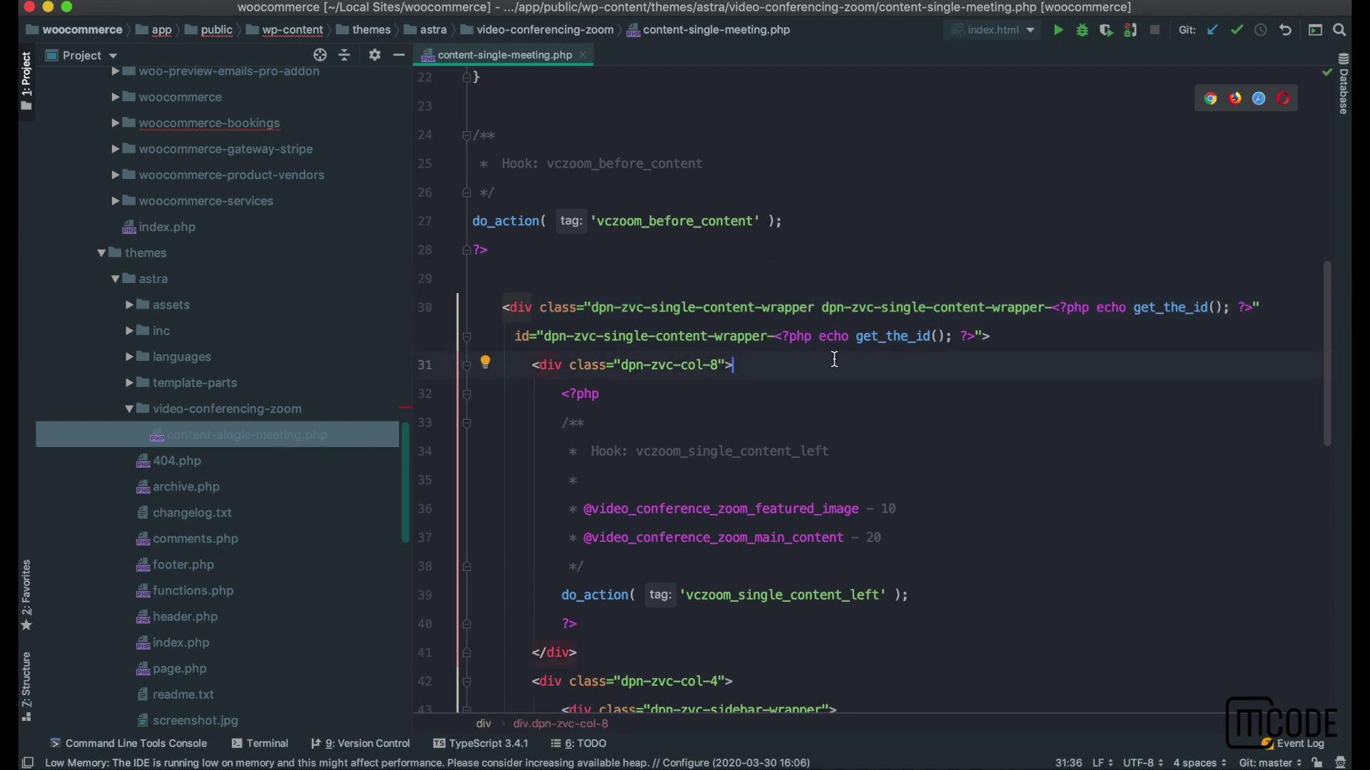
scroll(330, 434, "up", 10)
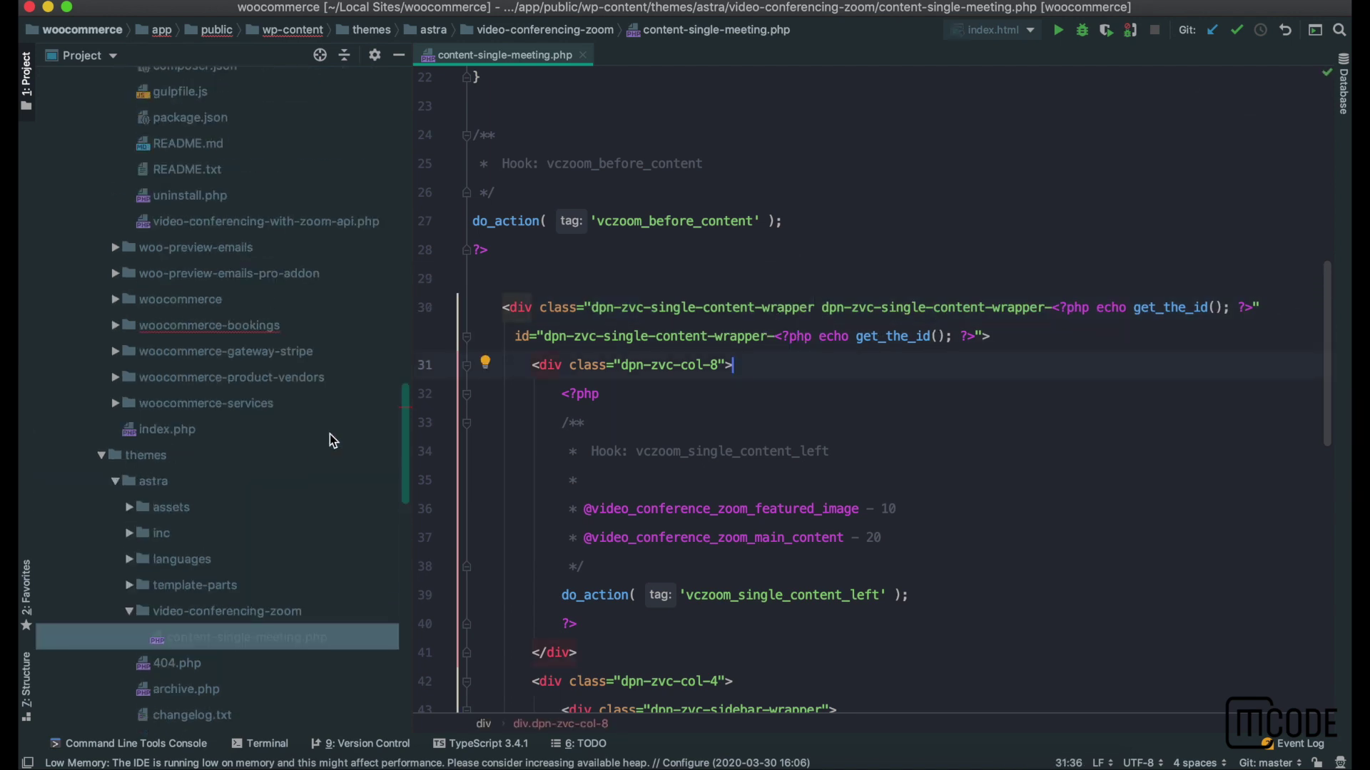
Step: Copy all the plugin's template folders and files into astra's video-conferencing-zoom folder
left_click(275, 221)
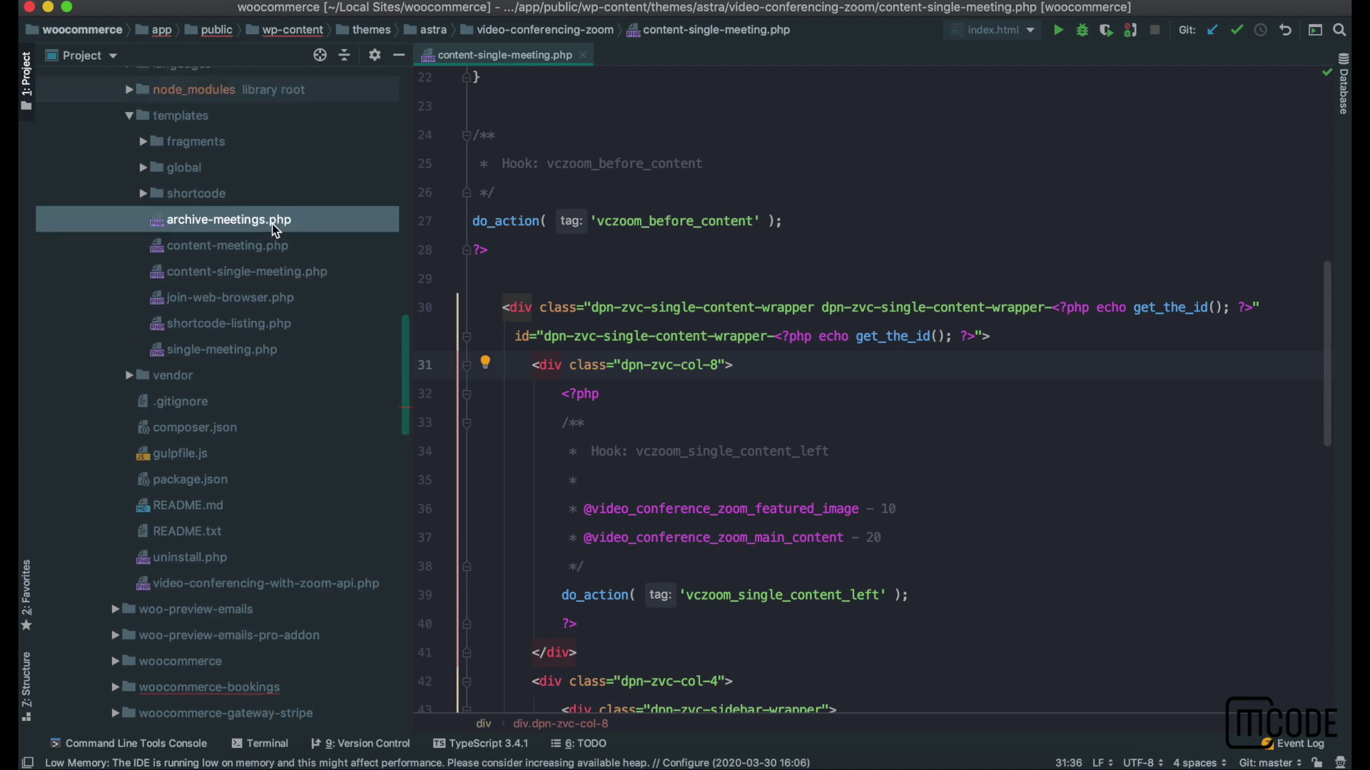
left_click(281, 348)
left_click(256, 147, "shift")
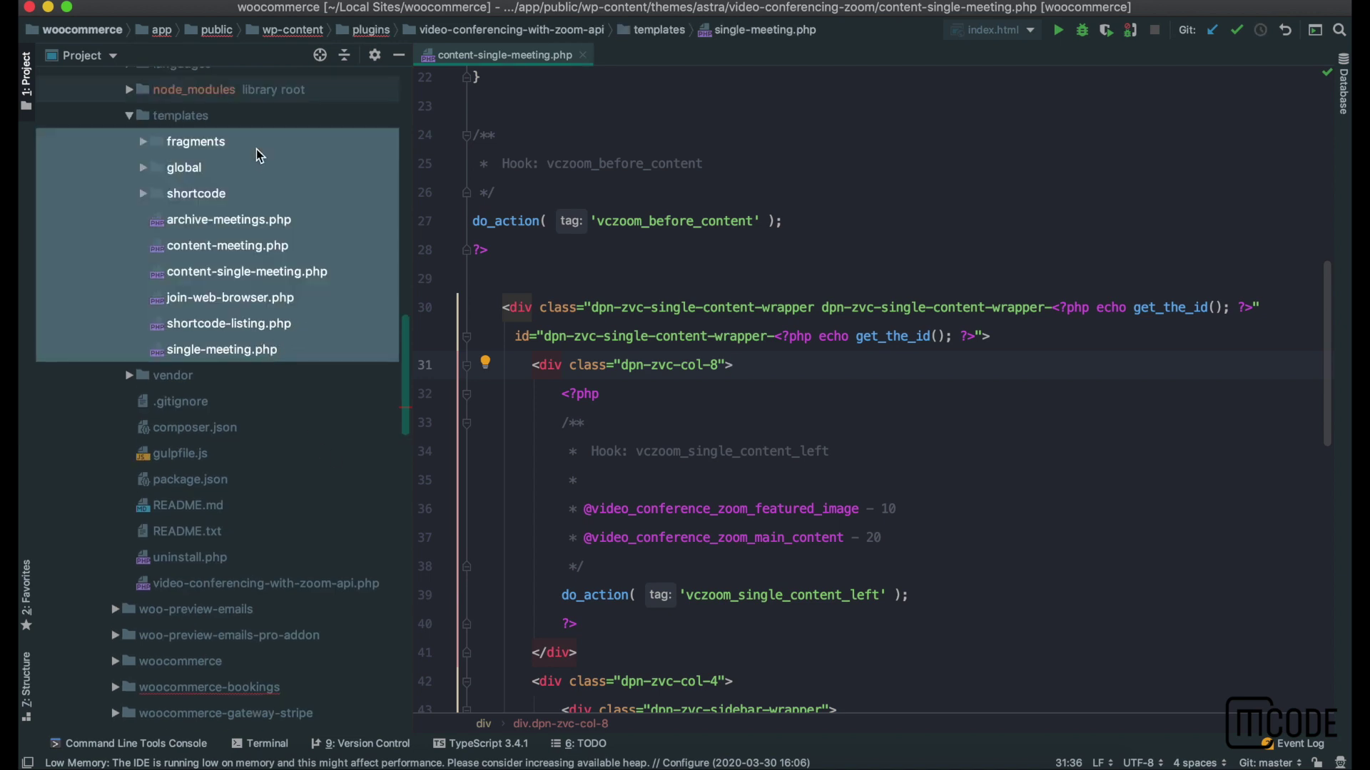
scroll(319, 374, "down", 1)
scroll(323, 370, "down", 9)
left_click_drag(318, 374, 290, 444)
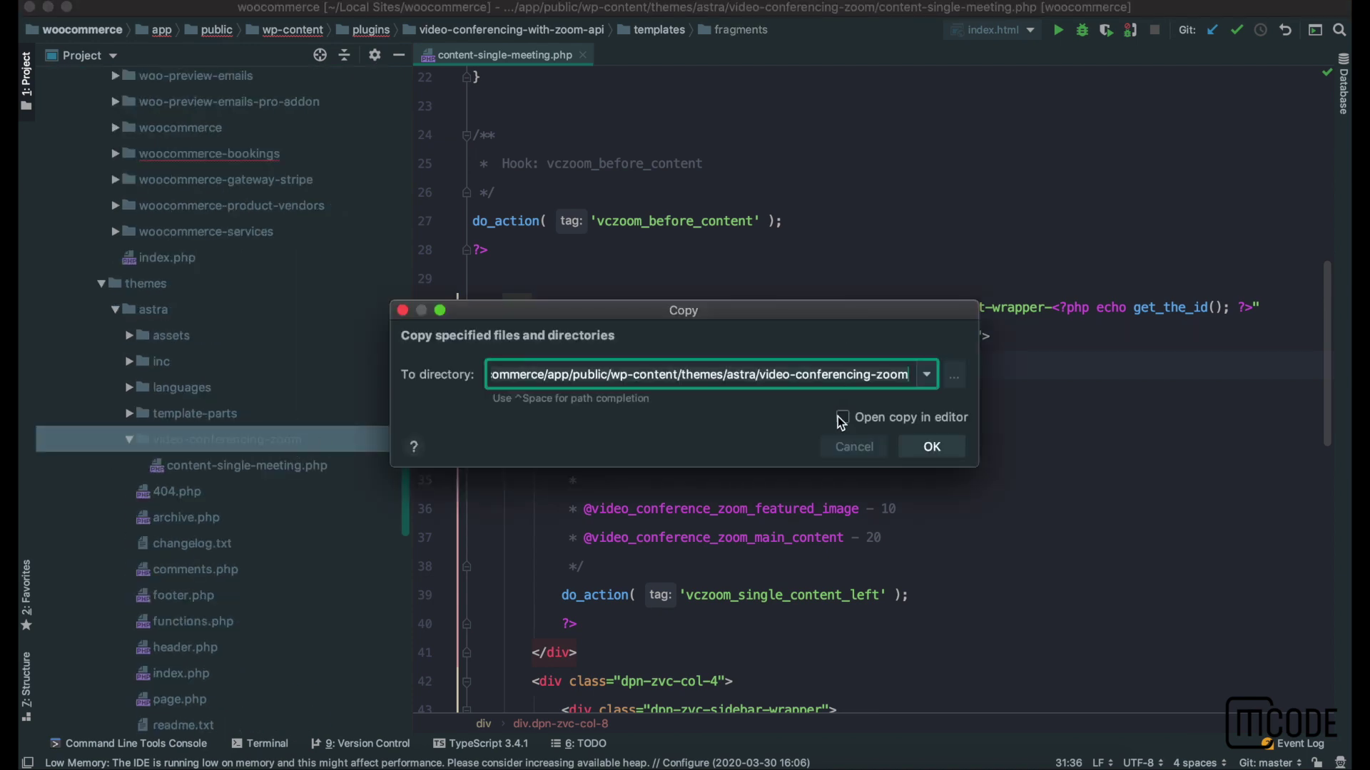
key("Return")
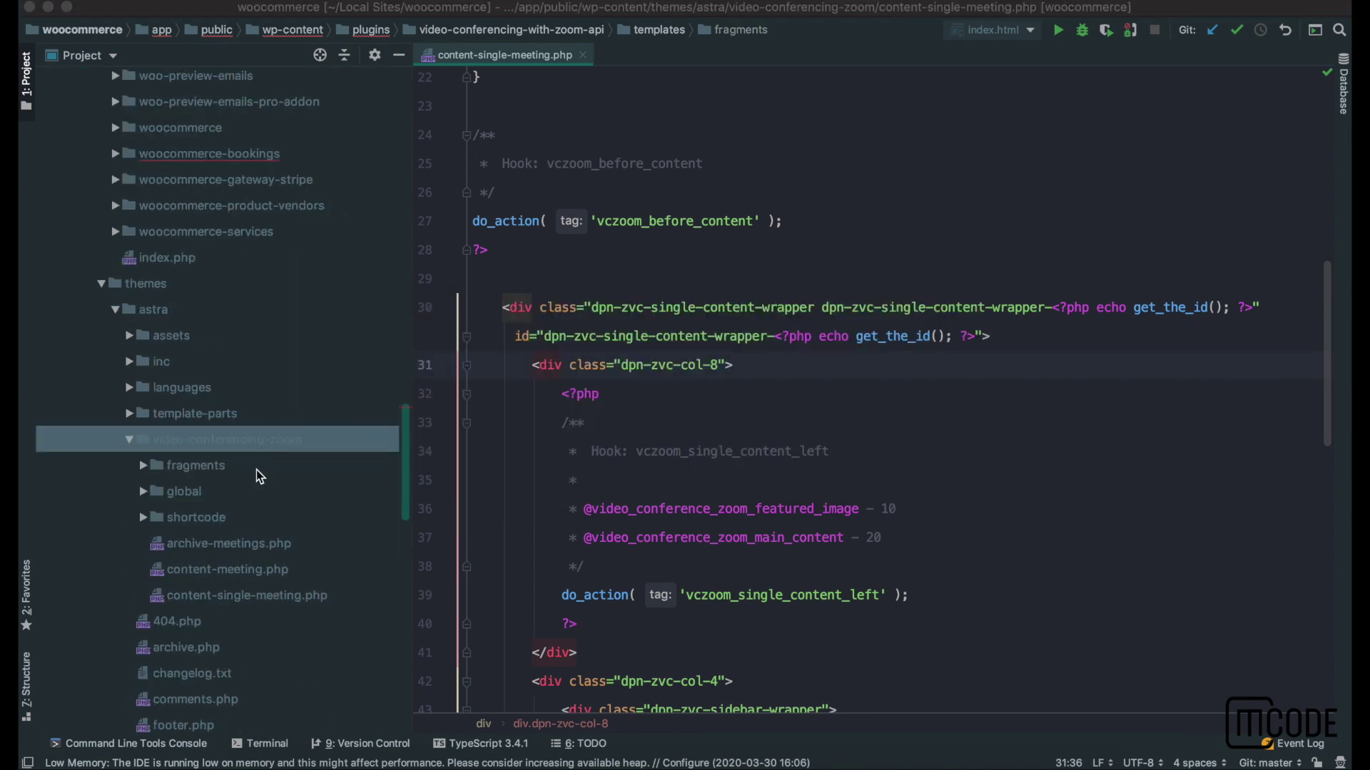